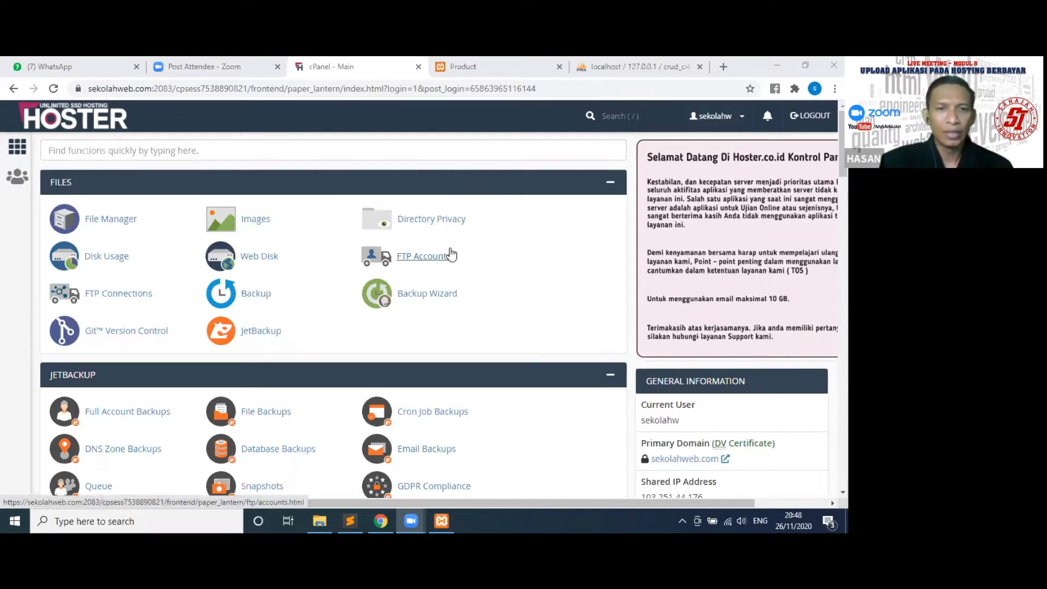
Look through the hosting control panel's features, from Files and backups through databases, domains, email, security and software to Softaculous Apps Installer
scroll(537, 238, down, 5)
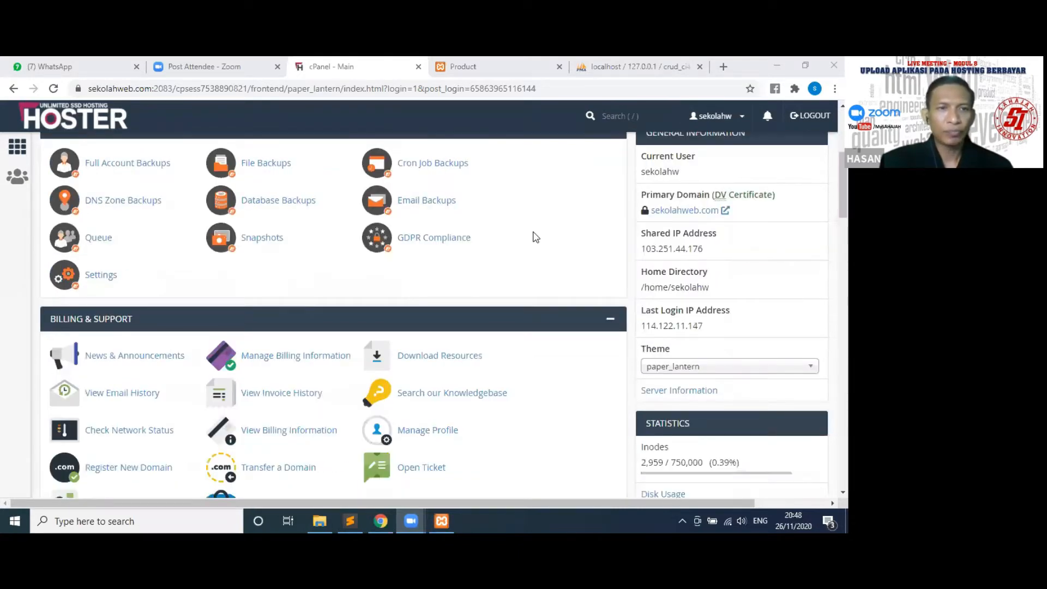
scroll(536, 237, up, 5)
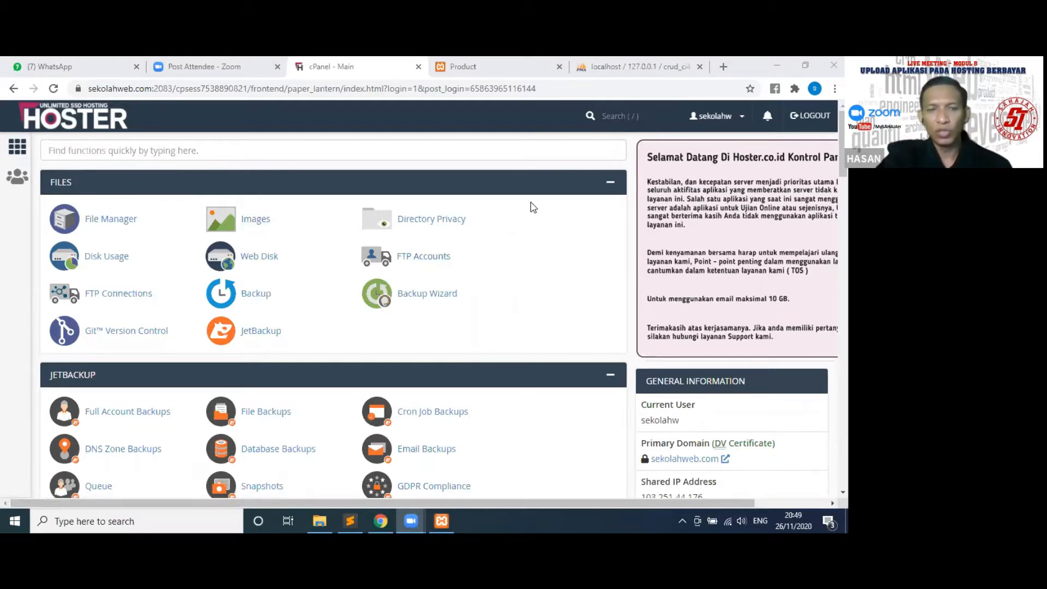
scroll(534, 217, down, 3)
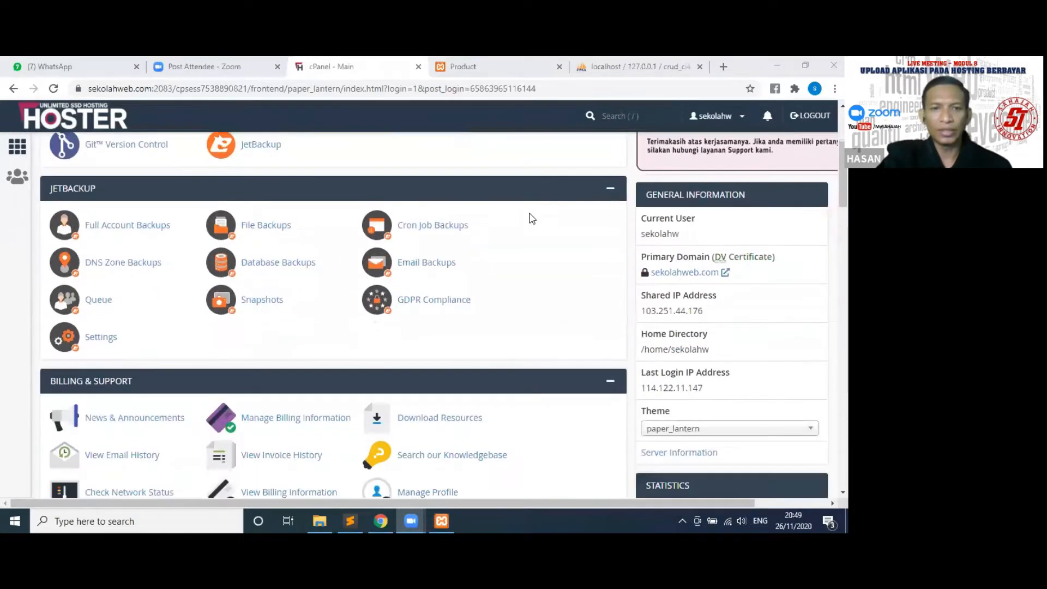
scroll(532, 218, up, 3)
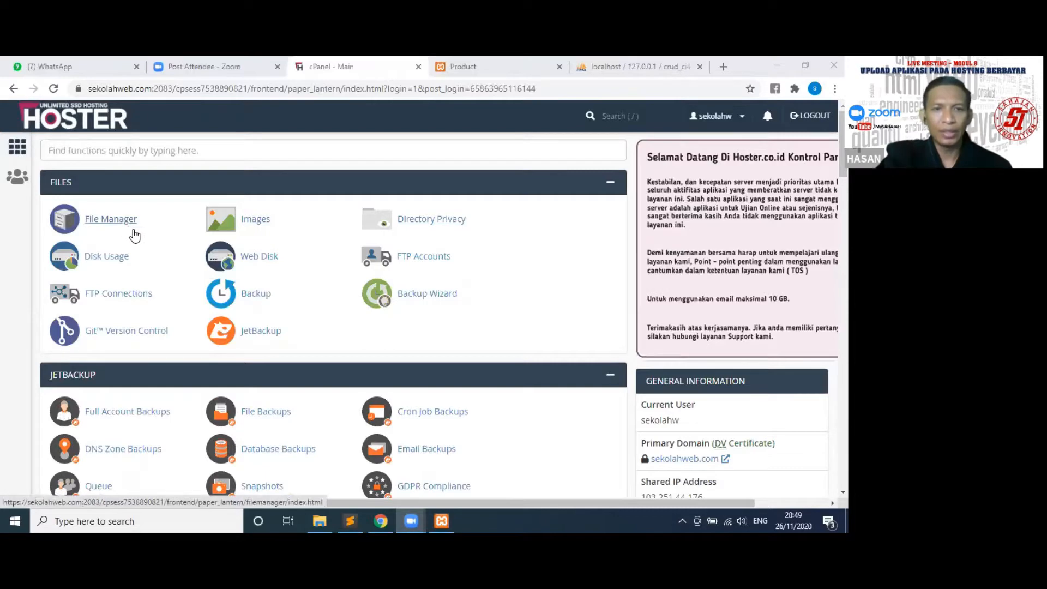
scroll(545, 305, down, 3)
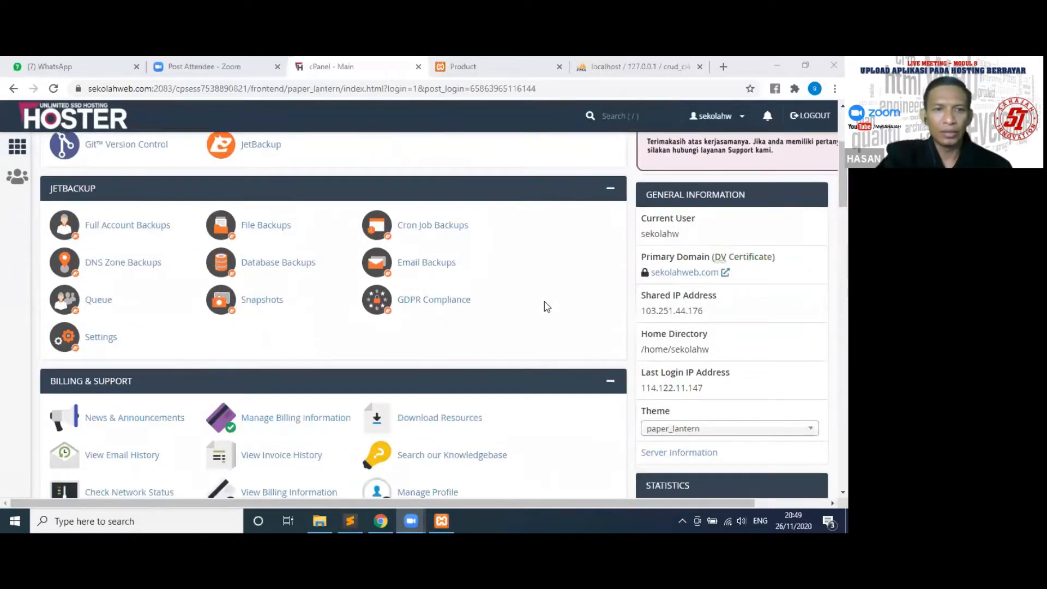
scroll(547, 307, down, 3)
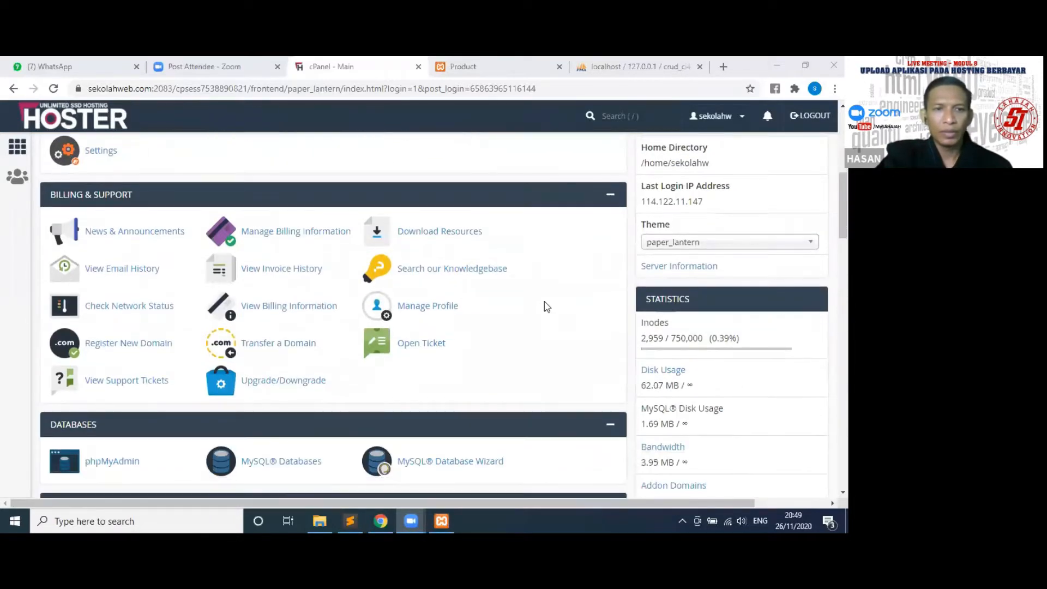
scroll(547, 306, down, 1)
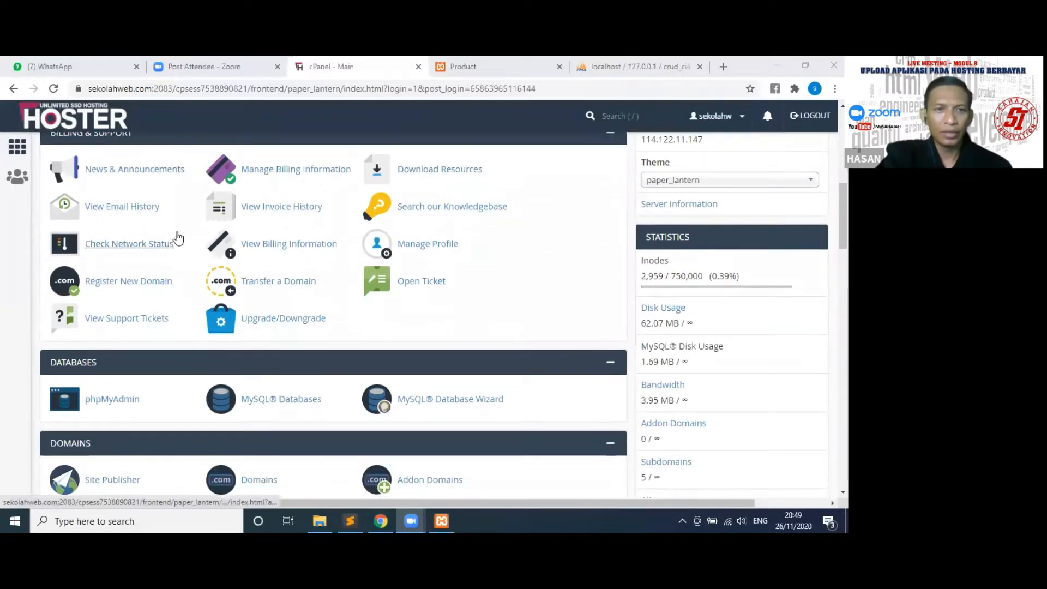
scroll(250, 275, down, 3)
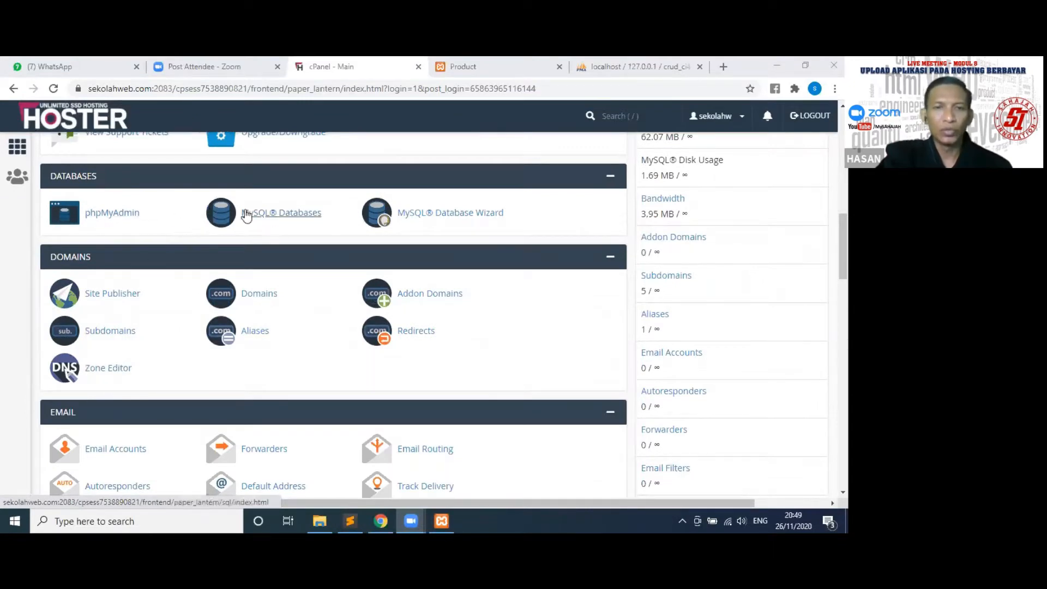
scroll(358, 274, down, 2)
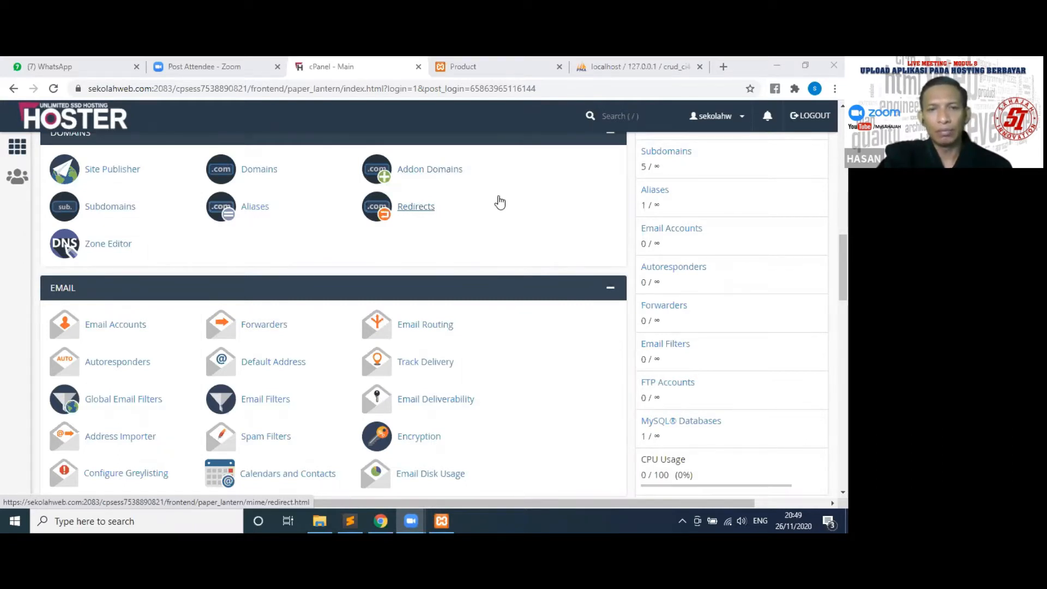
scroll(499, 203, down, 5)
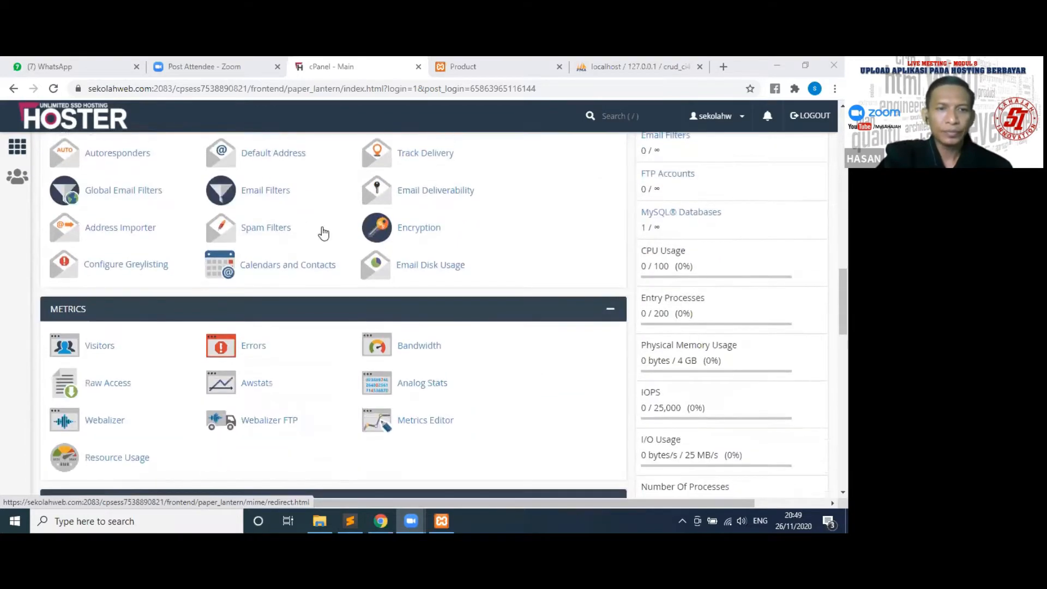
scroll(500, 297, down, 1)
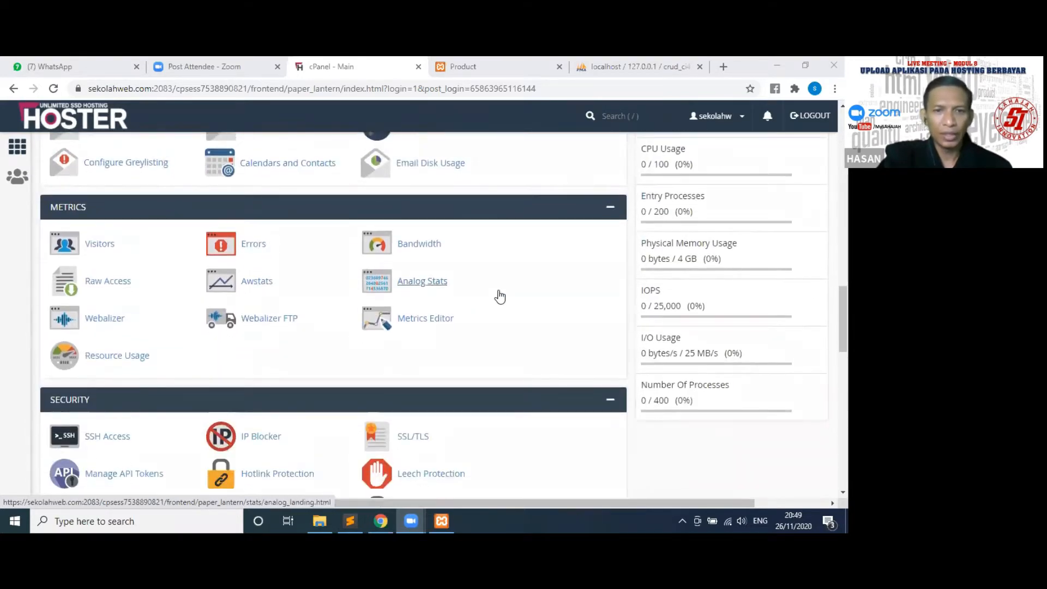
scroll(500, 297, down, 3)
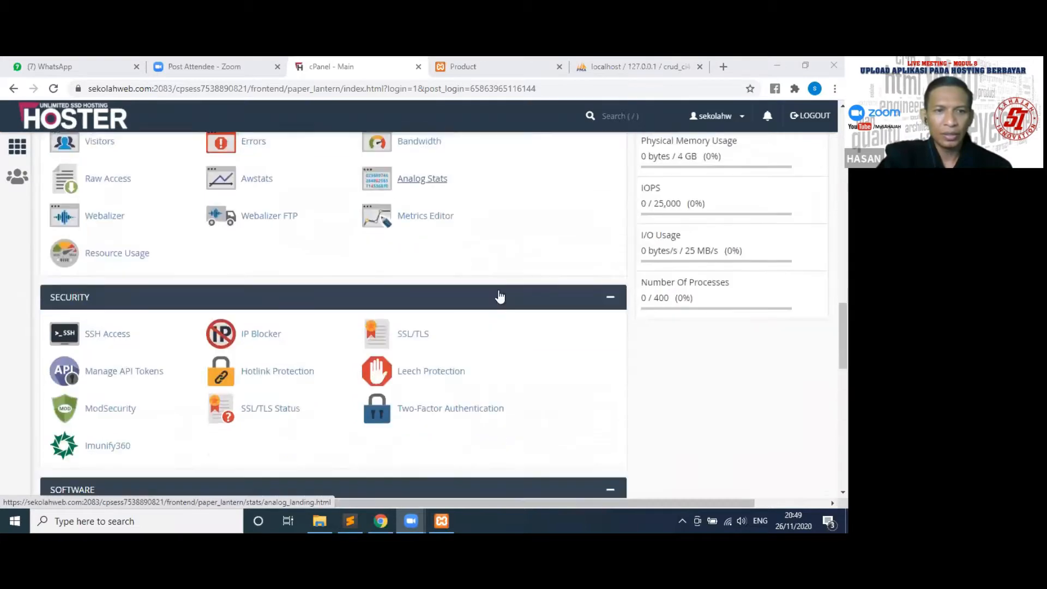
scroll(500, 296, down, 4)
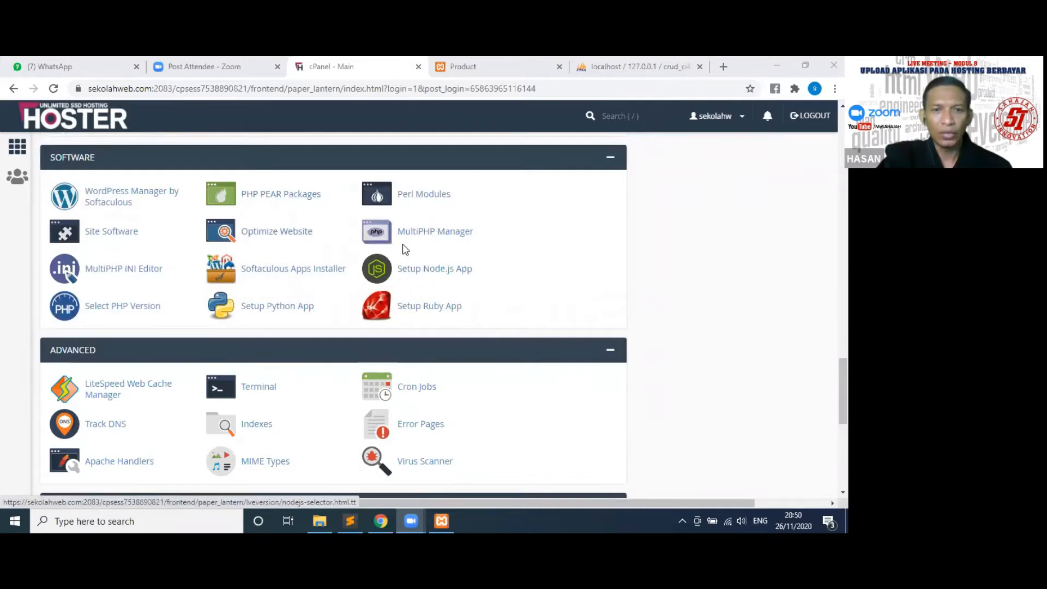
click(460, 233)
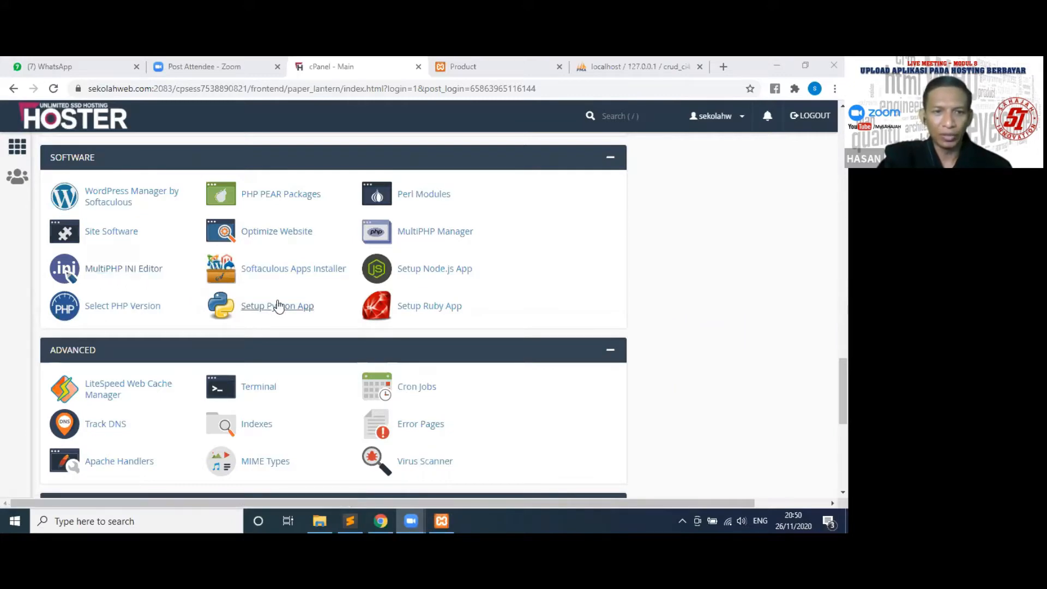
scroll(277, 305, down, 3)
scroll(278, 307, down, 3)
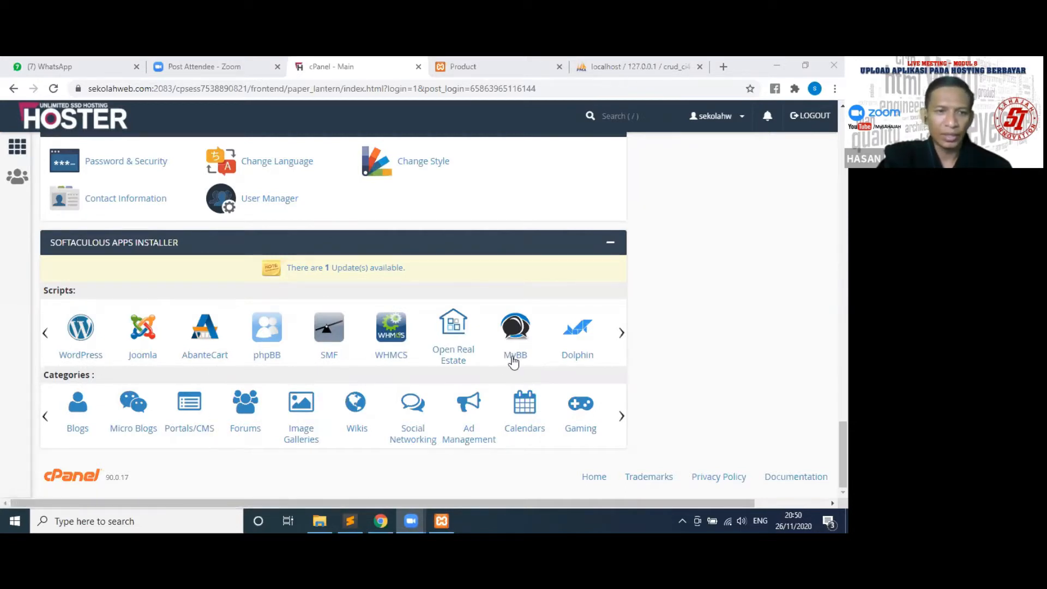
scroll(460, 307, up, 6)
scroll(460, 306, up, 15)
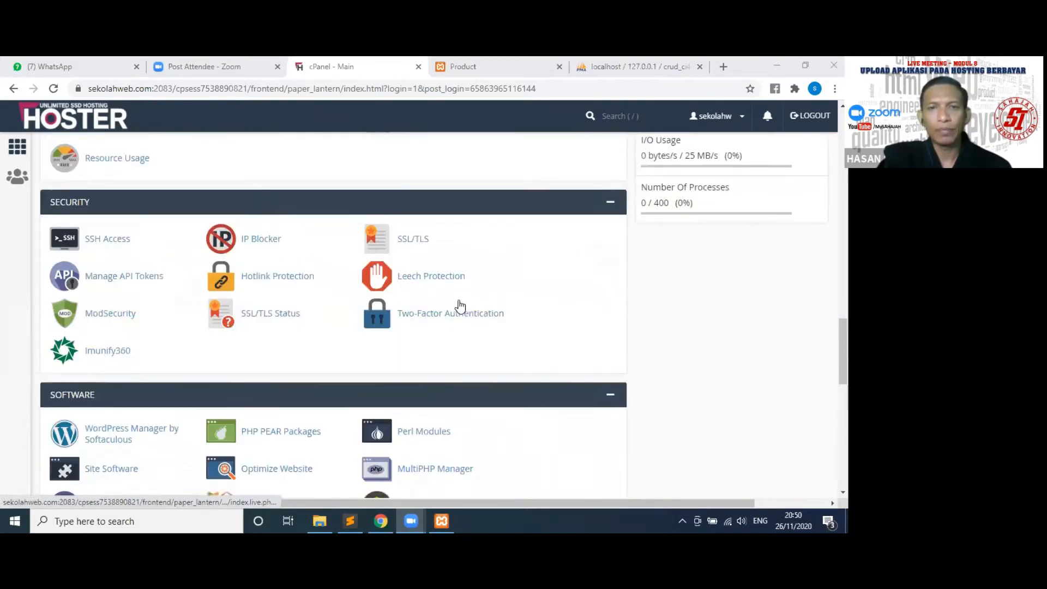
scroll(460, 307, up, 10)
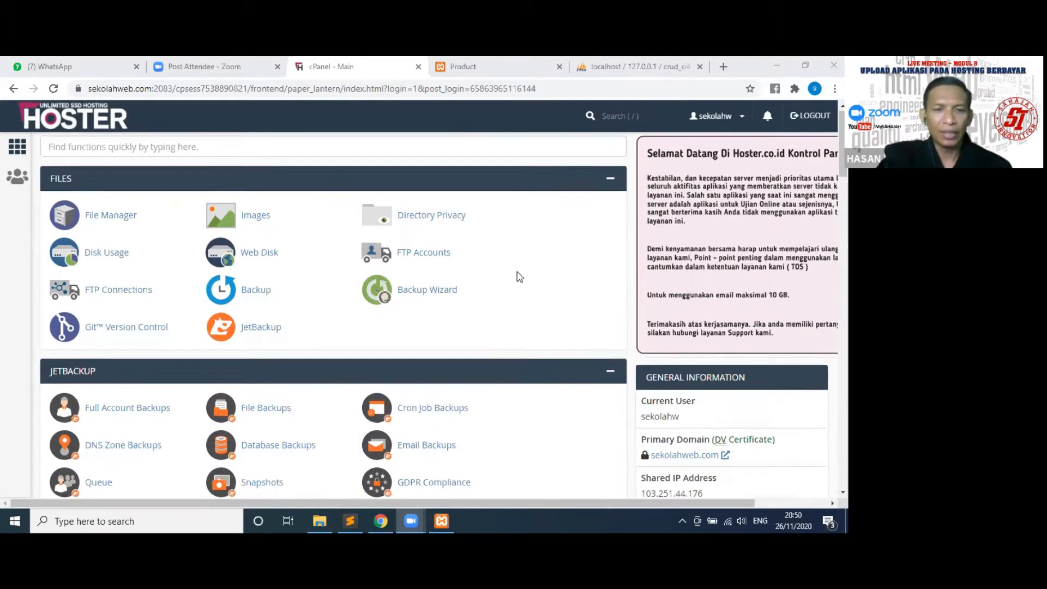
Open the Subdomains page from the Domains section and review the list of existing subdomains
scroll(521, 278, down, 3)
scroll(519, 277, down, 1)
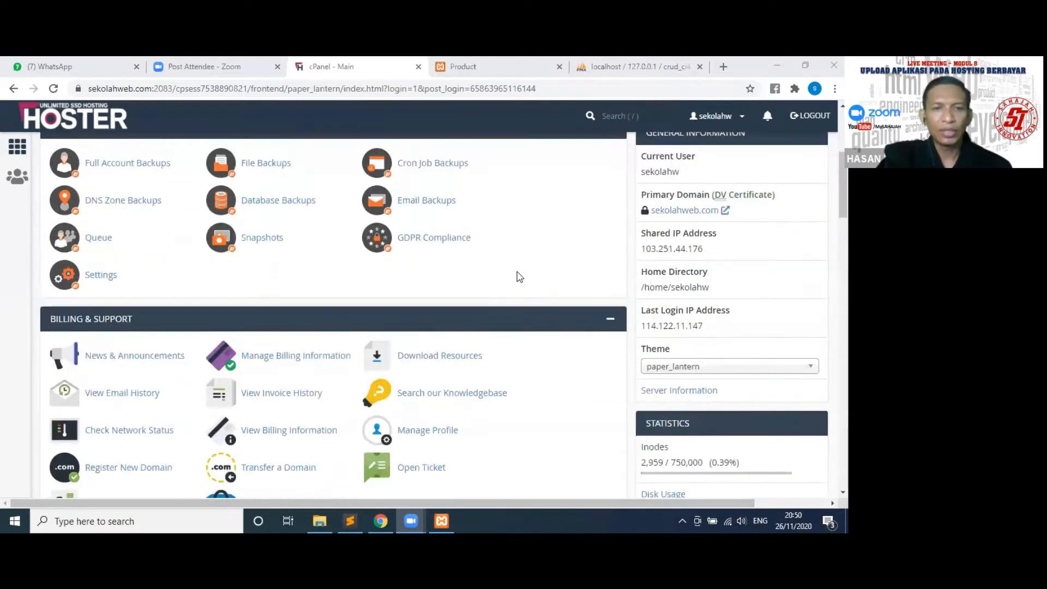
scroll(520, 277, down, 2)
scroll(520, 277, up, 2)
scroll(519, 277, down, 4)
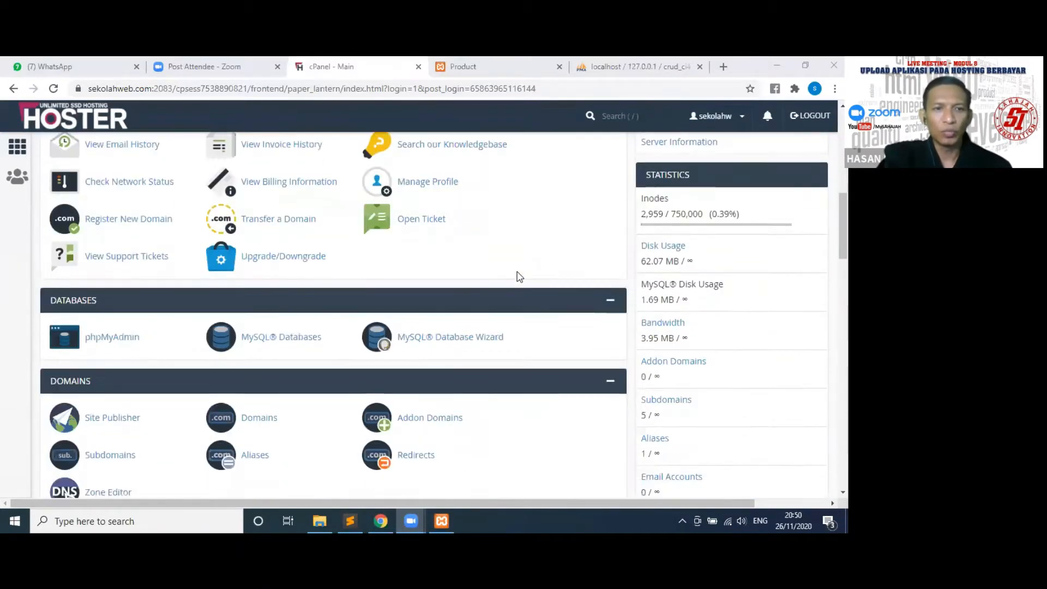
scroll(491, 282, down, 1)
scroll(219, 363, down, 1)
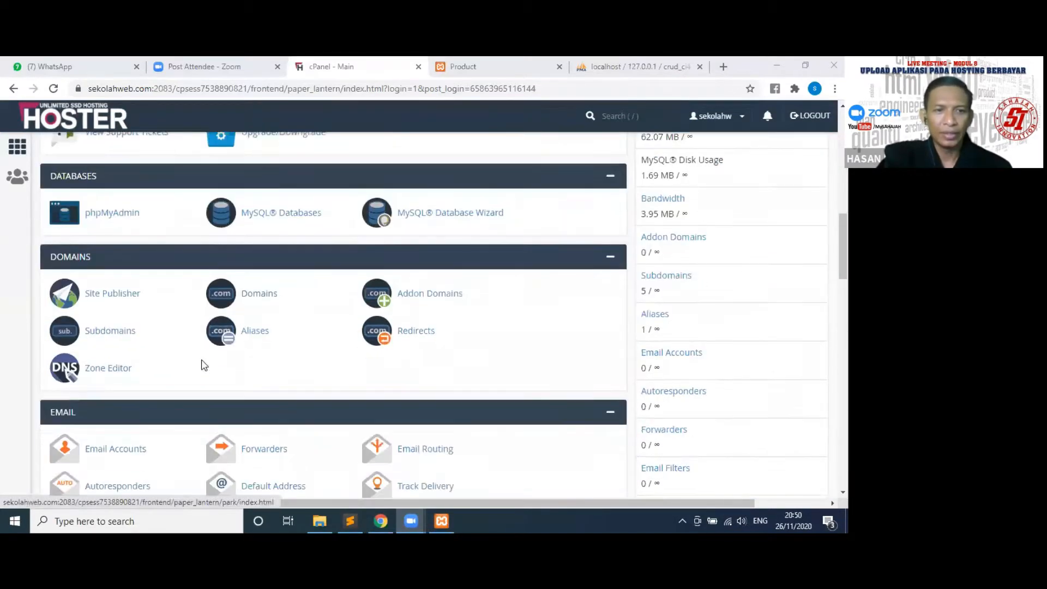
click(106, 334)
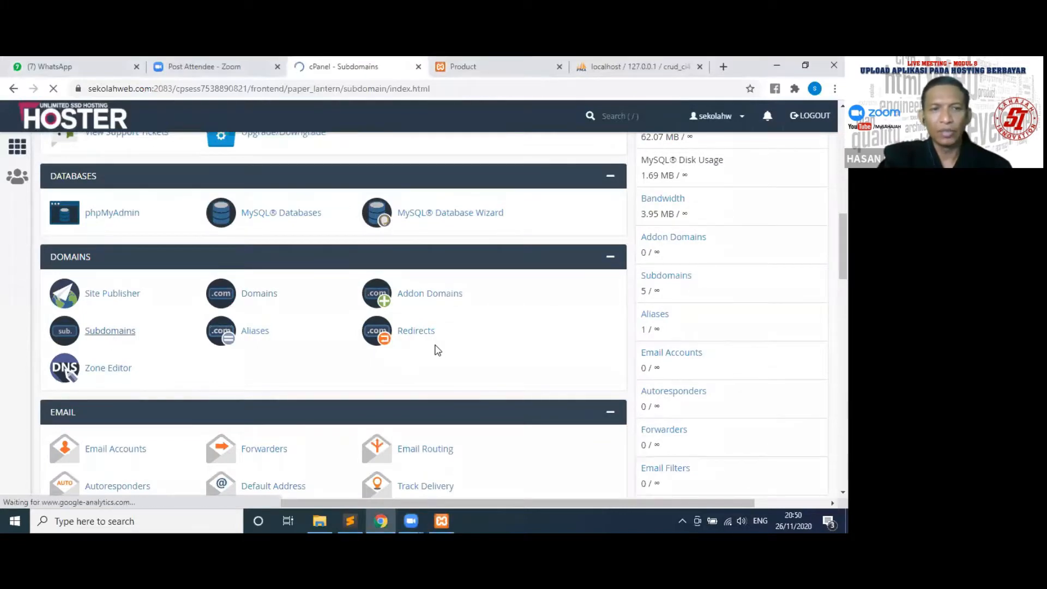
scroll(518, 352, down, 4)
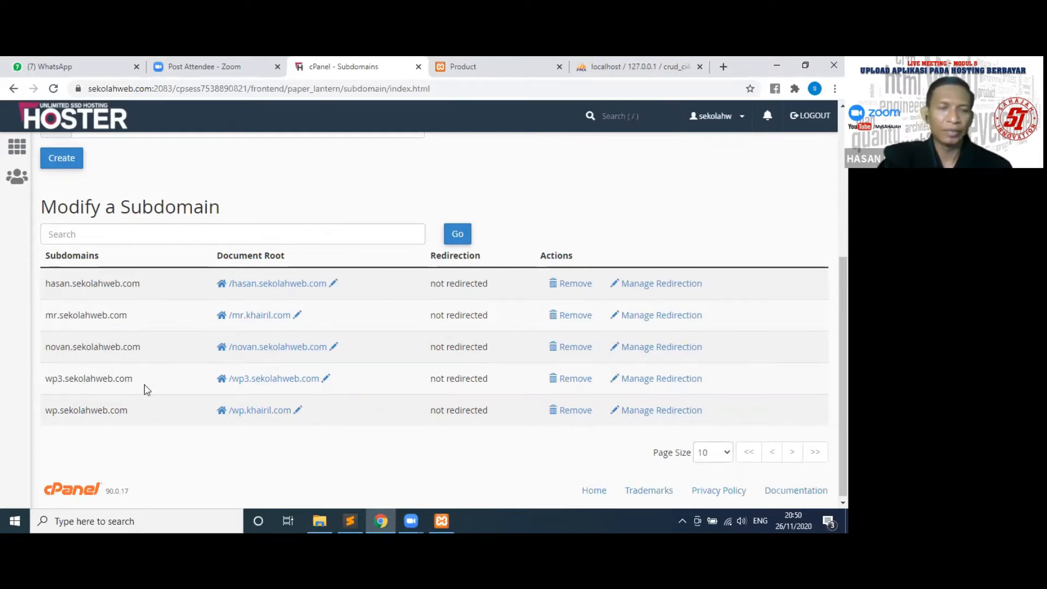
scroll(144, 388, up, 5)
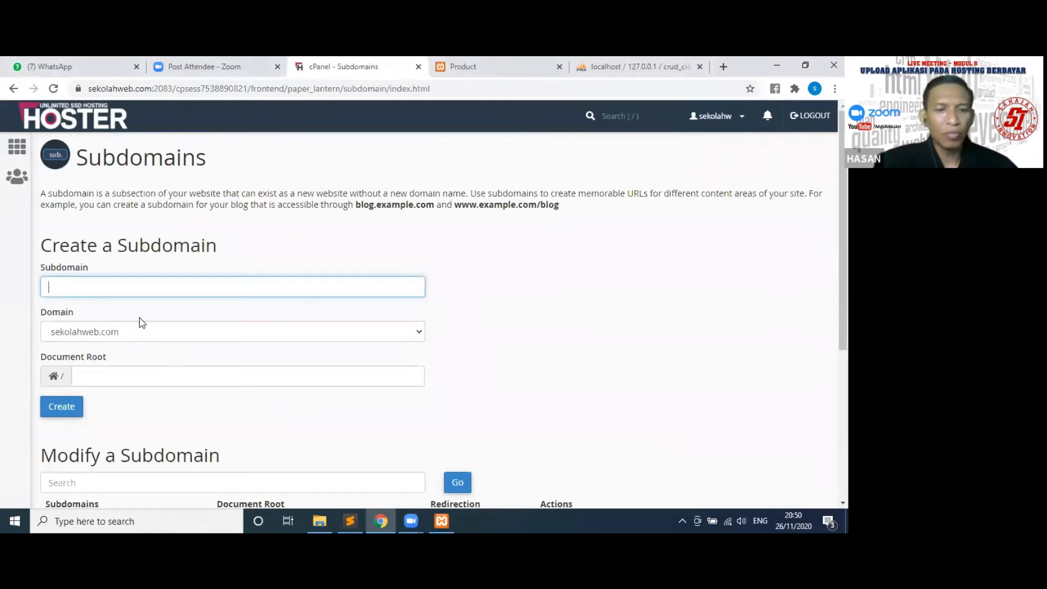
Create a subdomain using the person's name under sekolahweb.com, with the suggested document root
text(hasanuddin)
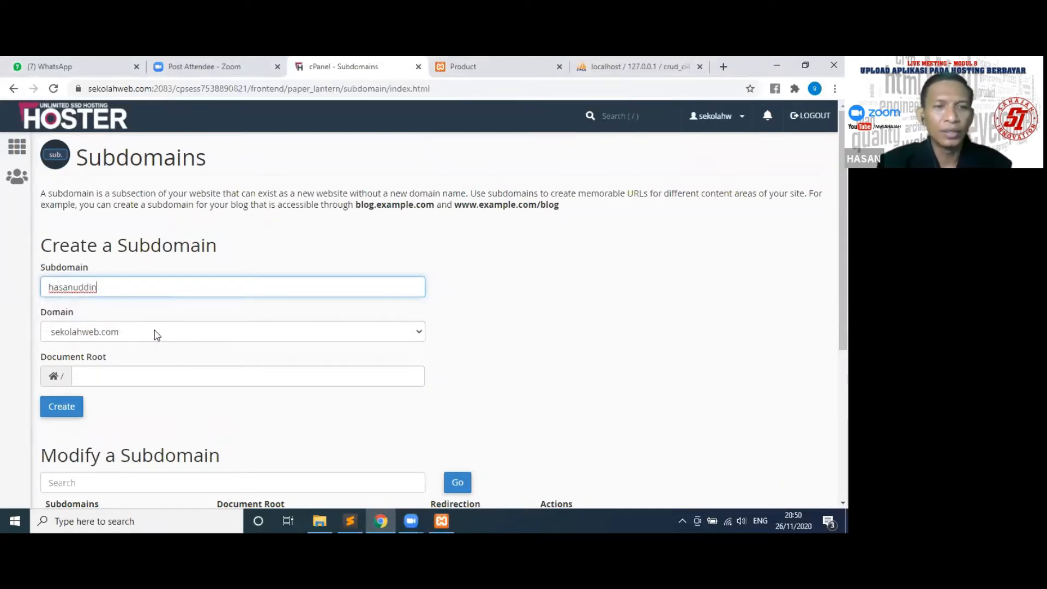
click(136, 336)
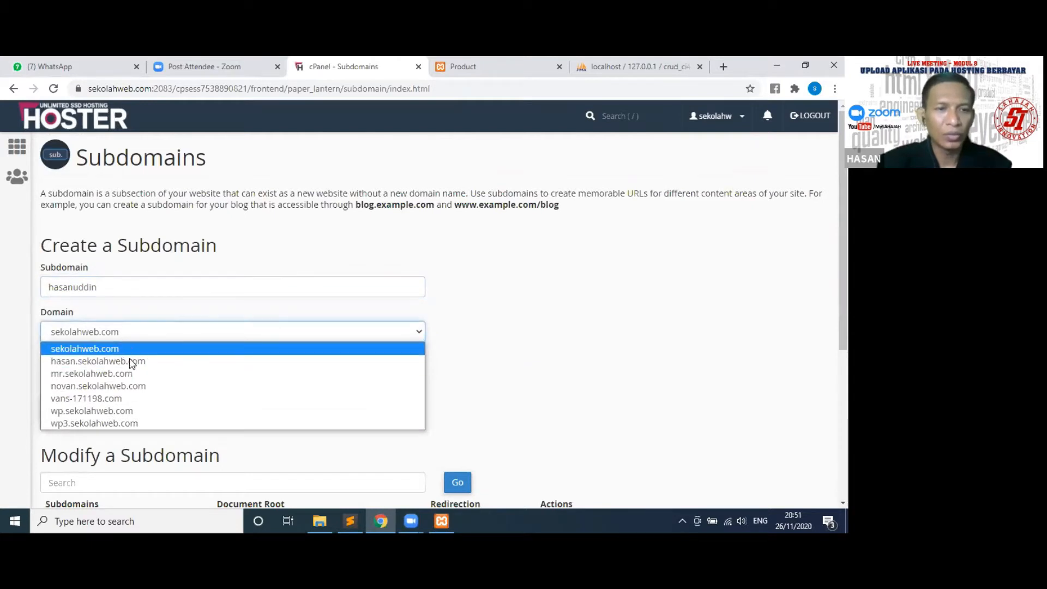
click(132, 352)
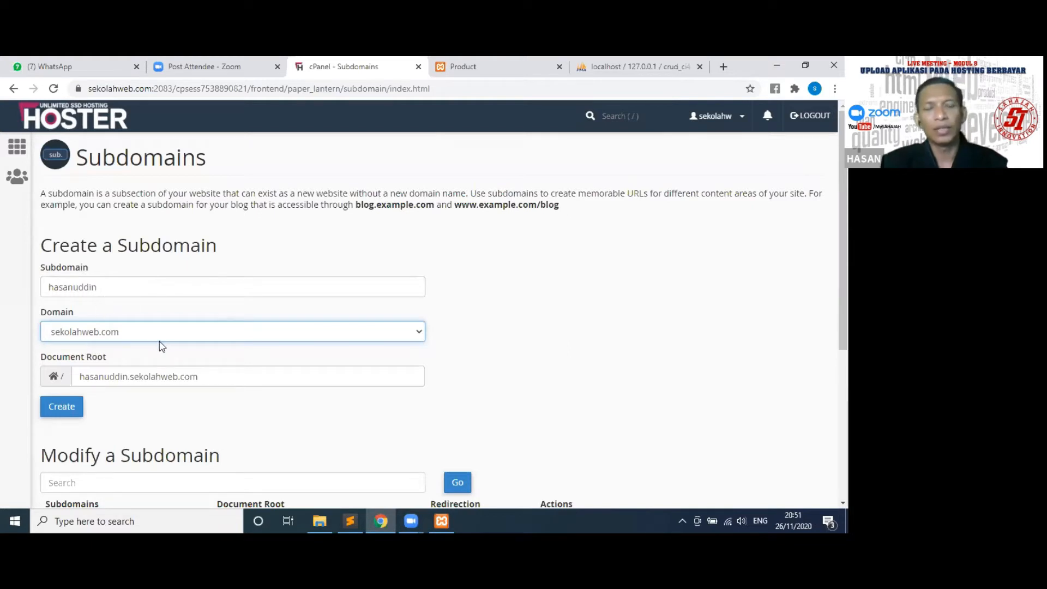
click(256, 376)
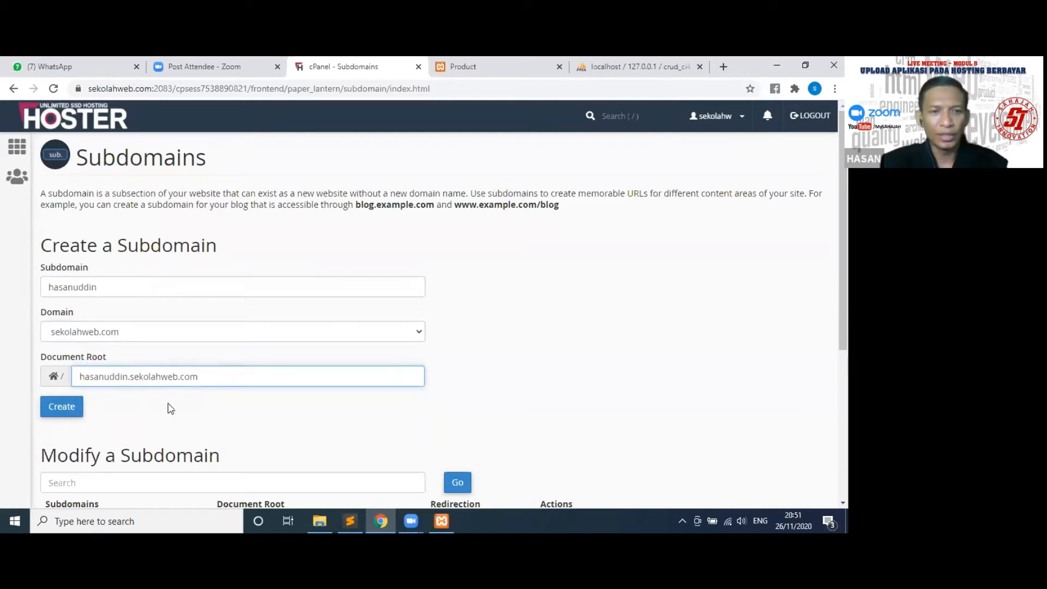
click(63, 413)
click(63, 415)
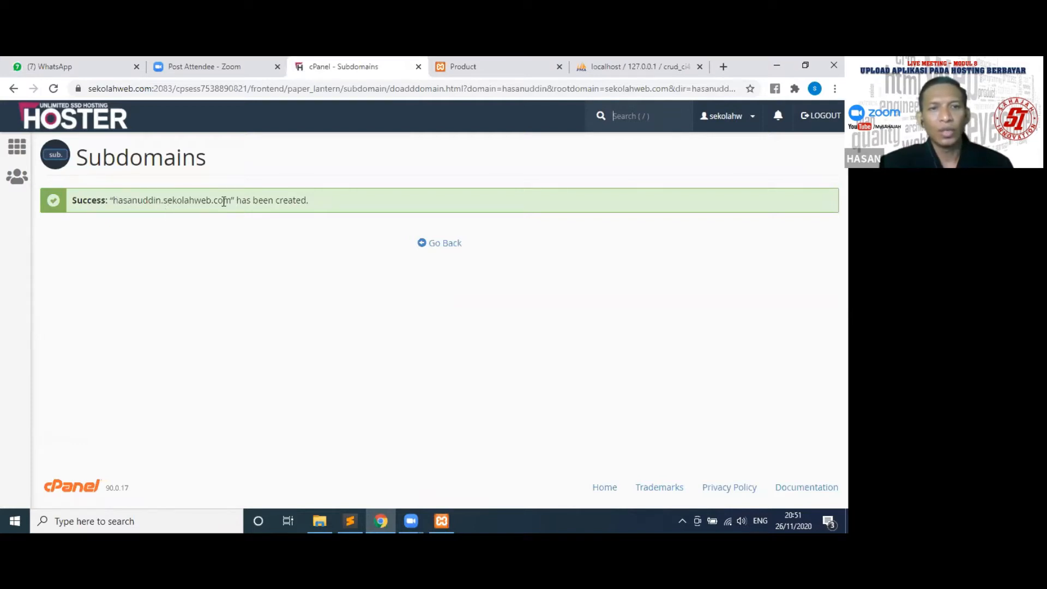
Return to the Subdomains page and check the list for the new subdomain and its document root
click(441, 244)
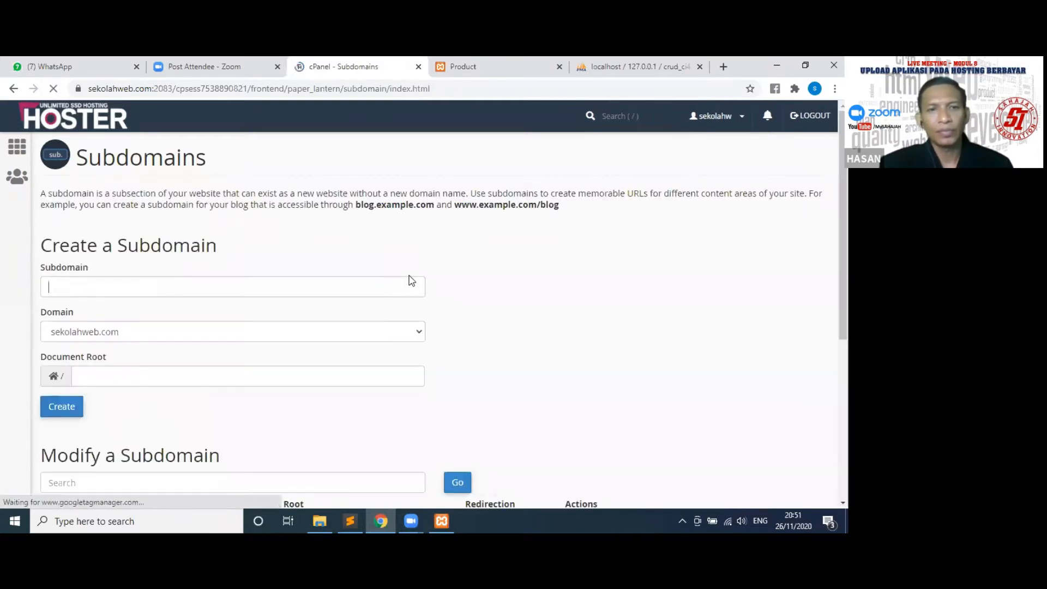
scroll(382, 281, down, 5)
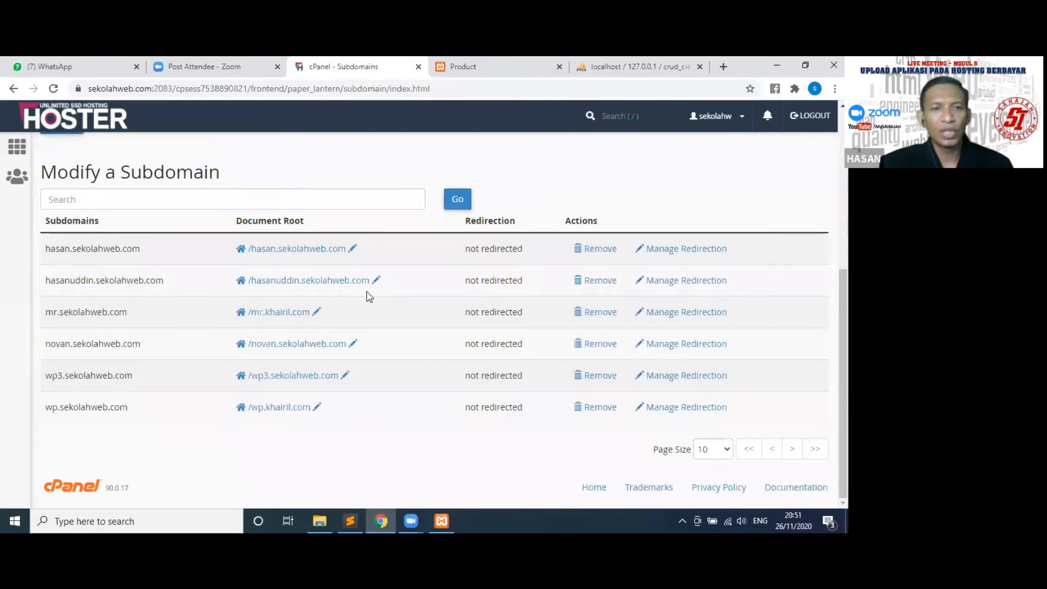
scroll(143, 315, up, 5)
scroll(144, 315, up, 1)
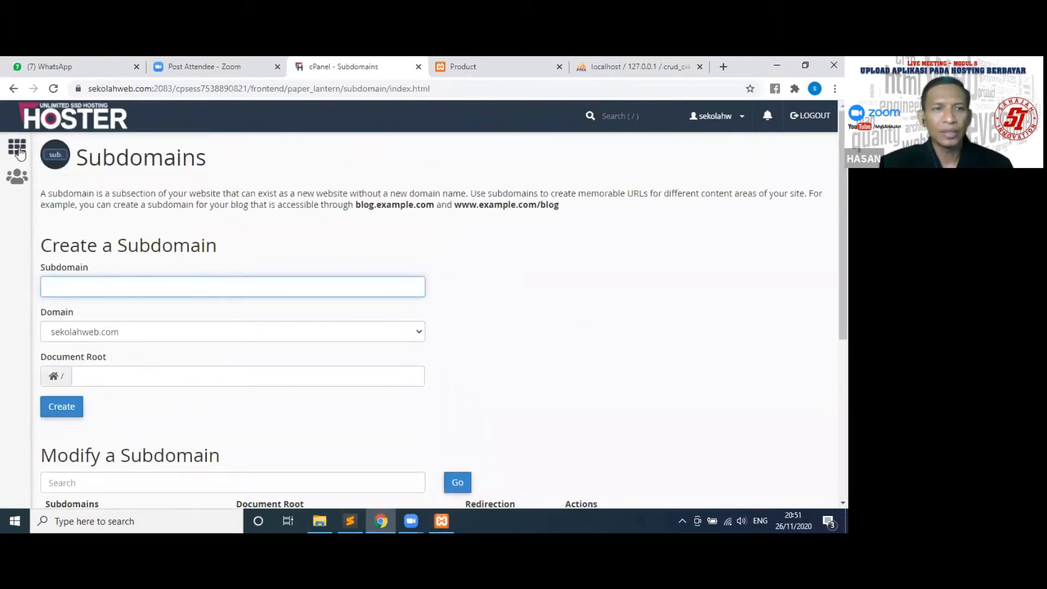
Go back to the control panel home, launch File Manager and open the new subdomain's folder
click(50, 159)
click(126, 218)
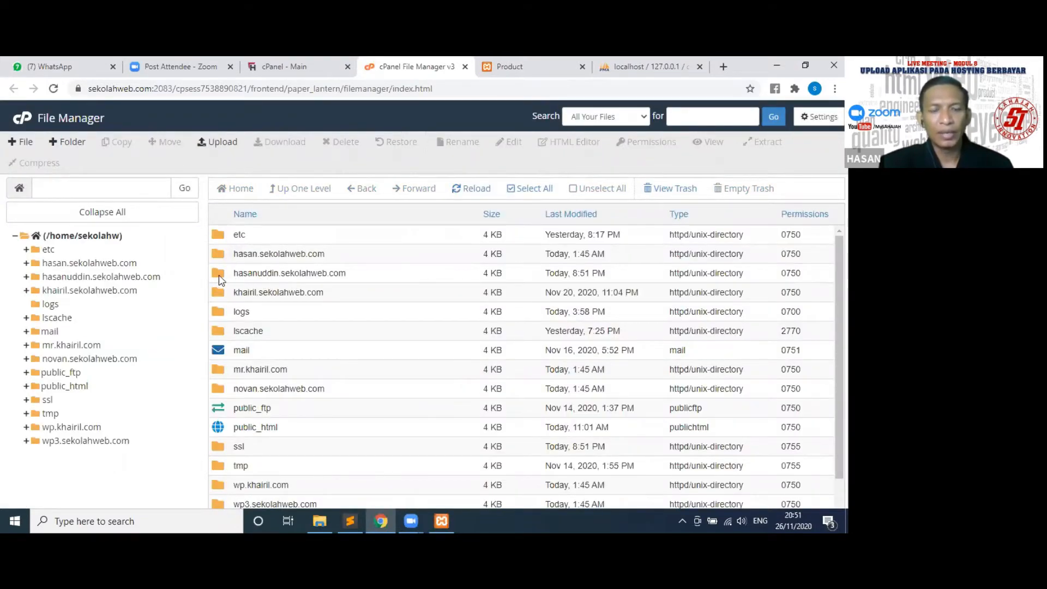
scroll(268, 364, down, 1)
scroll(268, 364, up, 1)
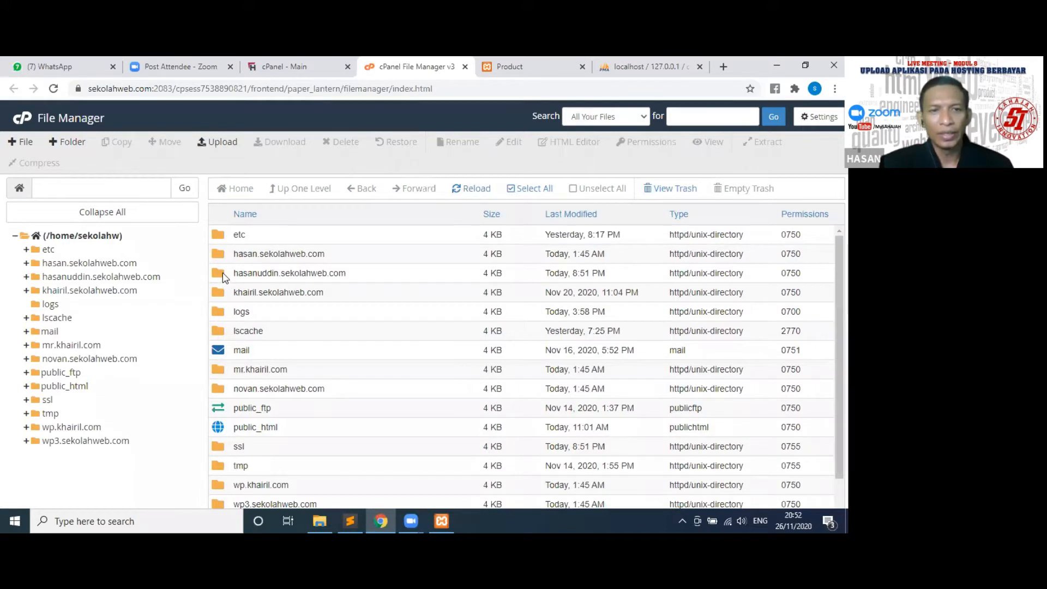
double_click(234, 274)
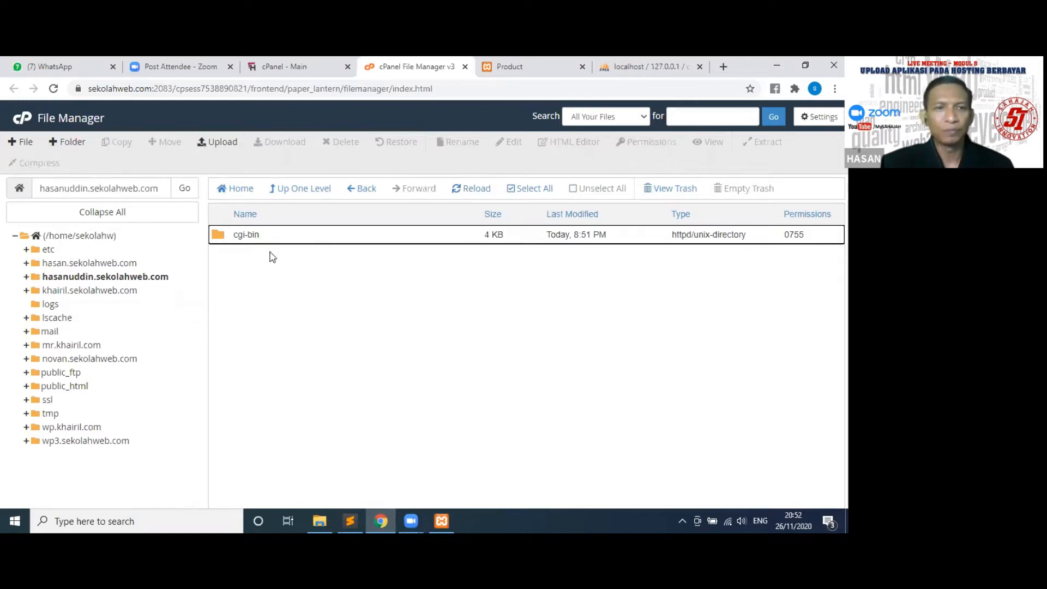
Create a new file named index.php in the new subdomain's folder
click(24, 142)
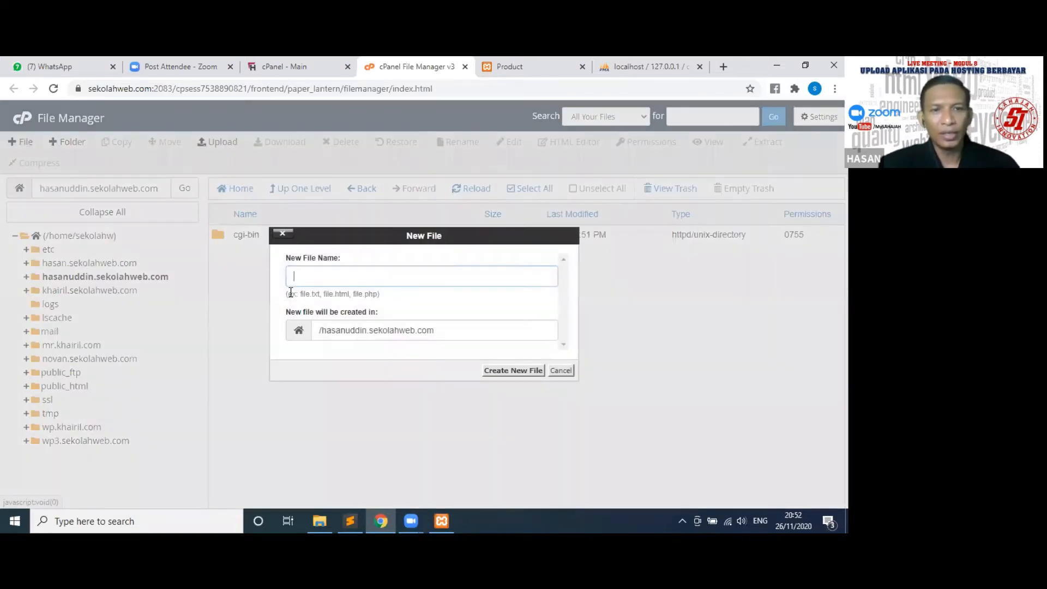
text(n)
text(index.)
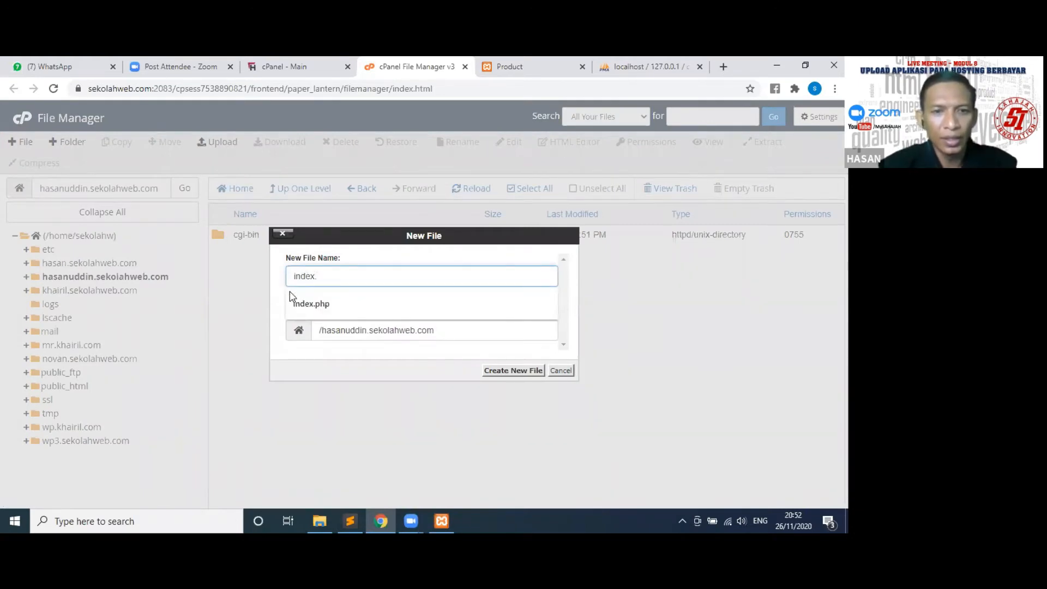
text(hp)
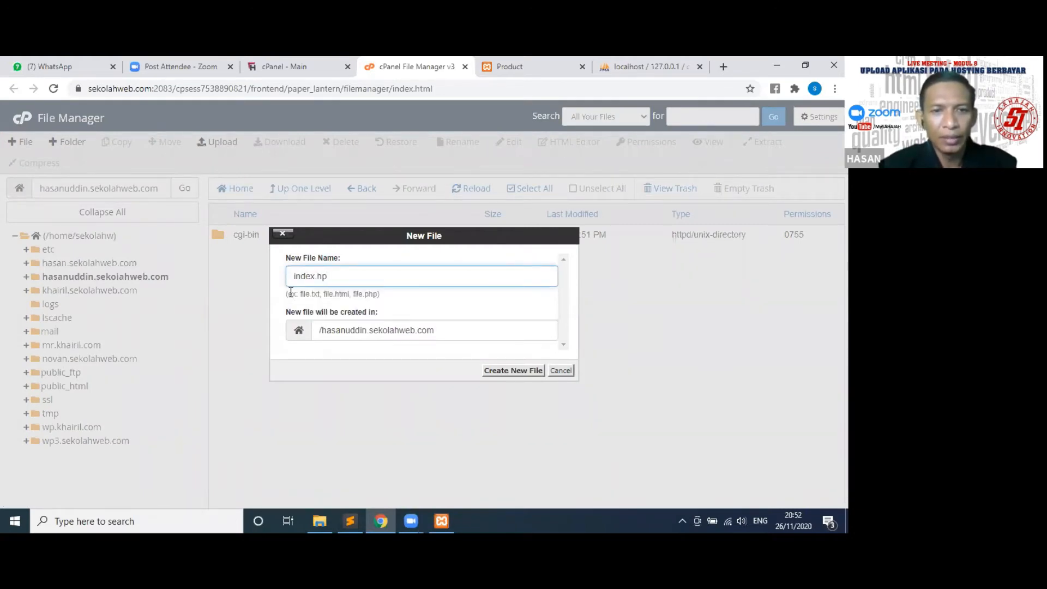
key(BackSpace)
key(BackSpace)
click(292, 297)
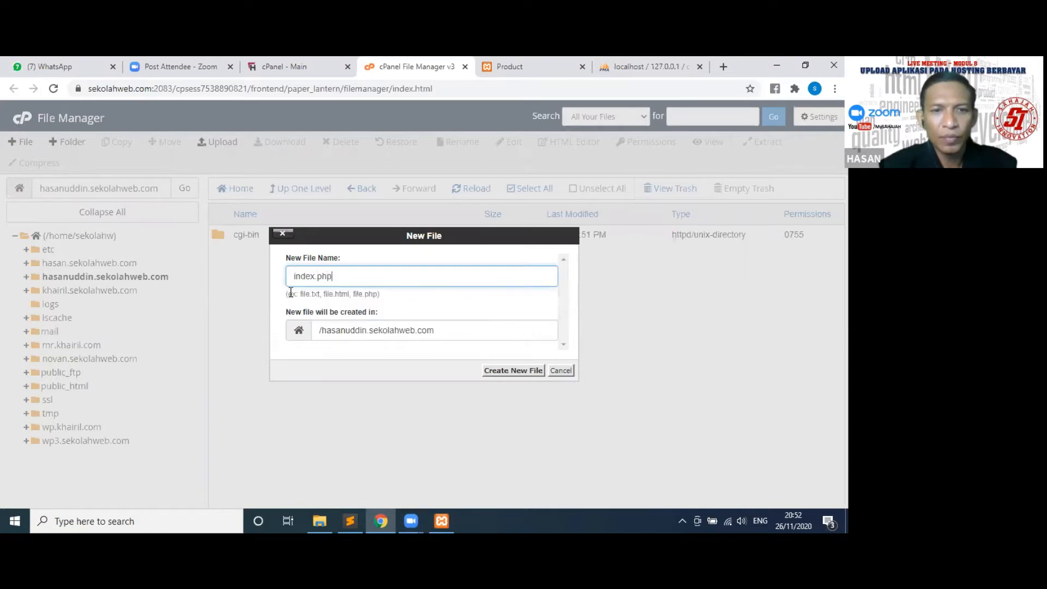
click(494, 373)
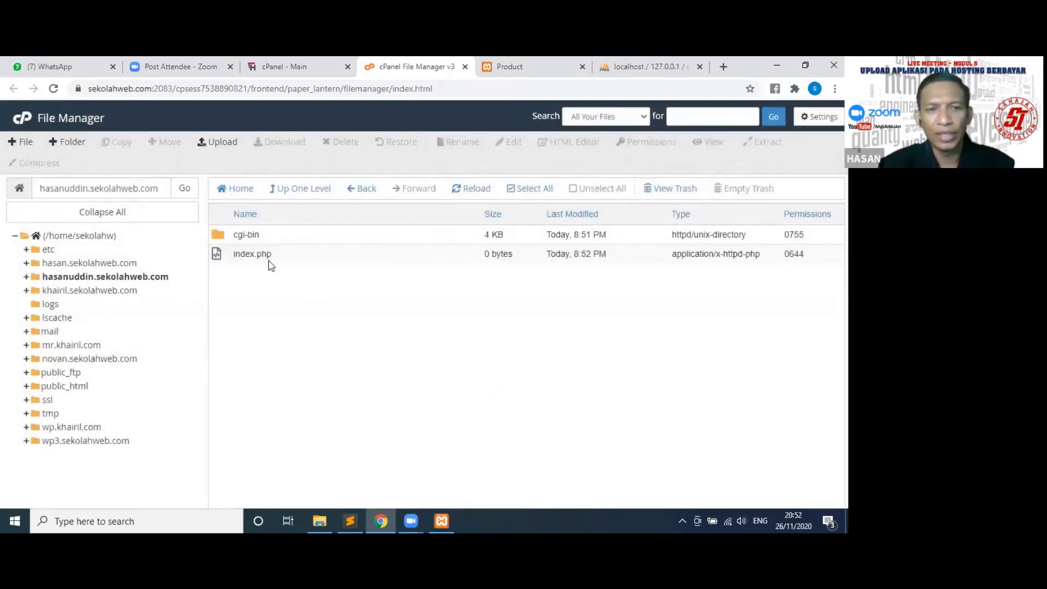
Edit index.php to hold an h1 heading reading "Ini subdomain" plus the person's name, save it and close the editor
click(255, 255)
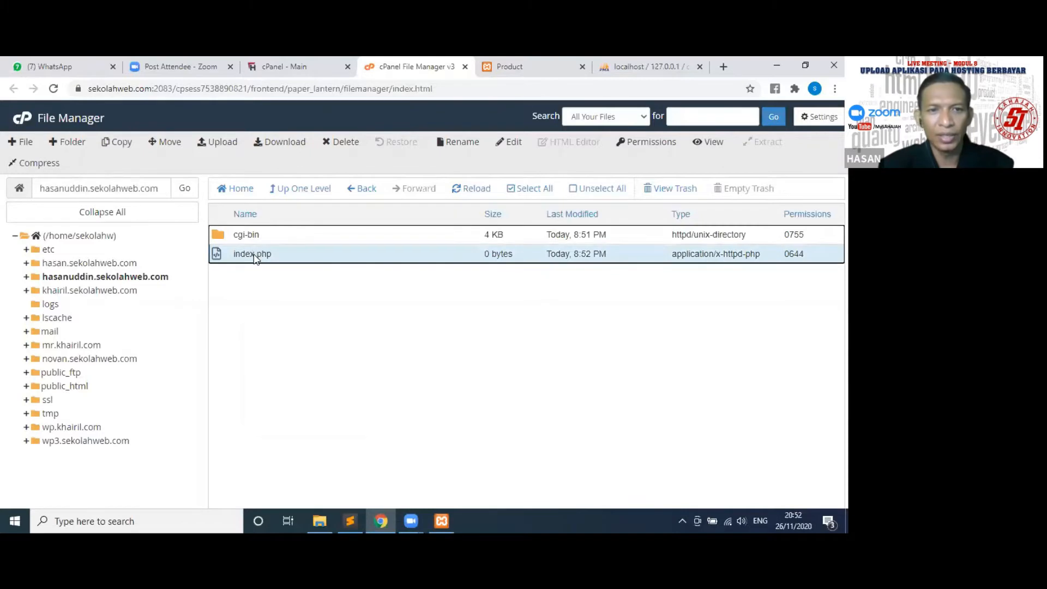
right_click(255, 255)
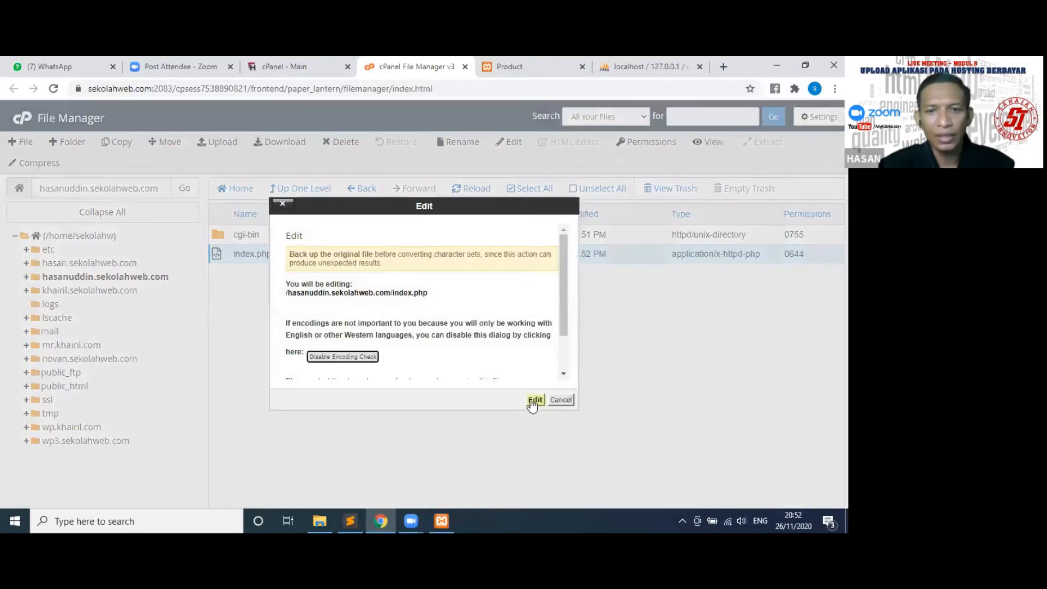
click(534, 402)
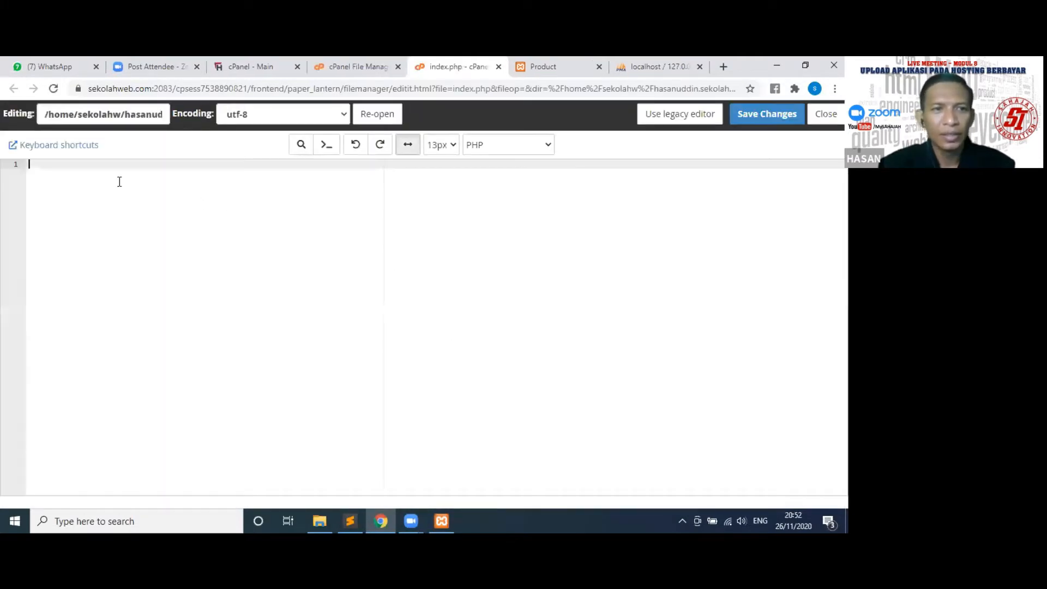
text(<)
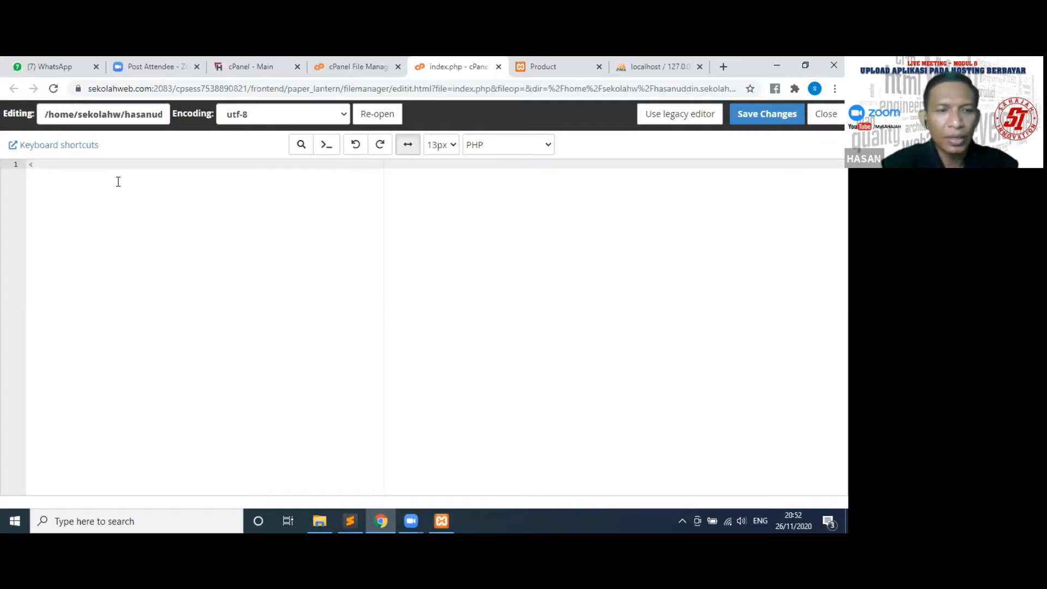
text(h1>)
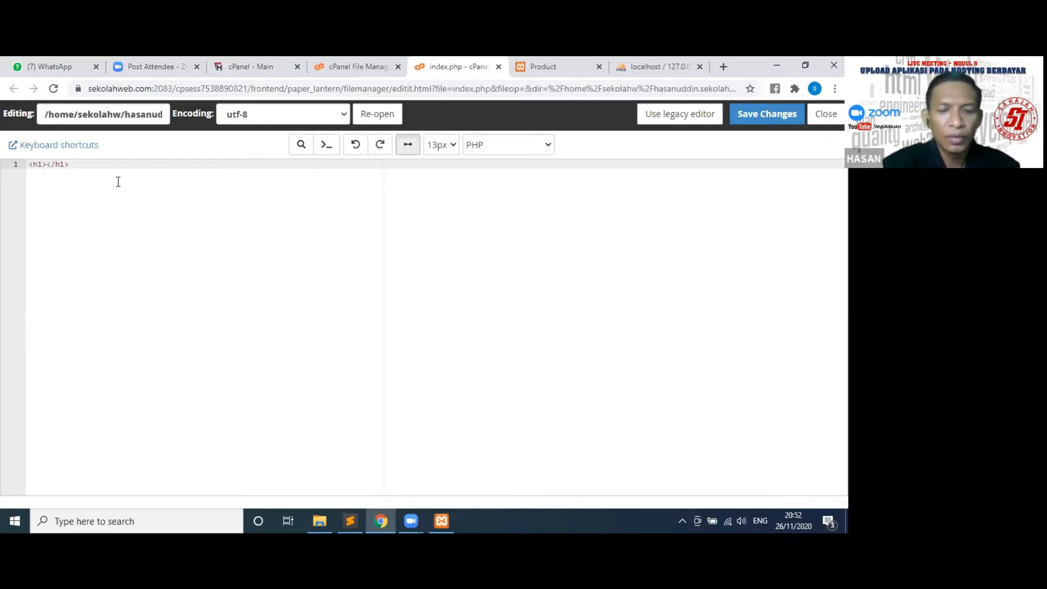
text(Ini subd)
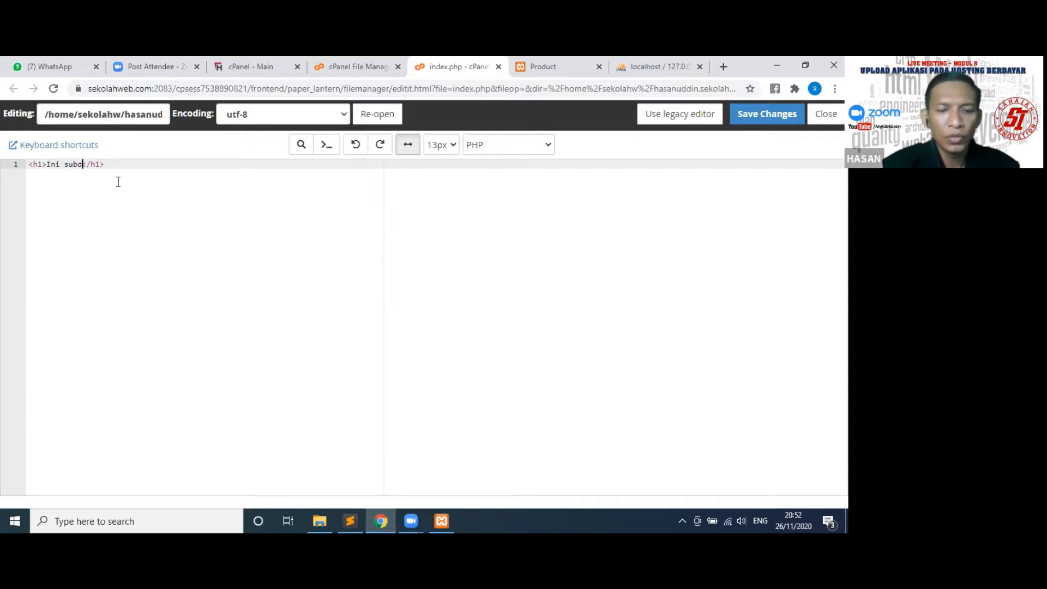
text(omain Hasan)
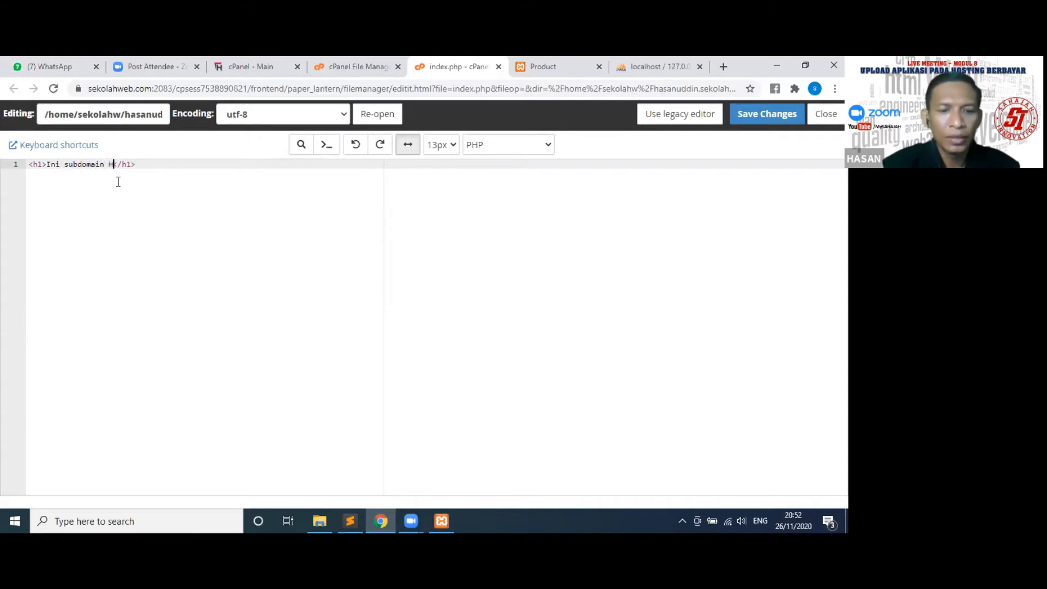
text(uddin)
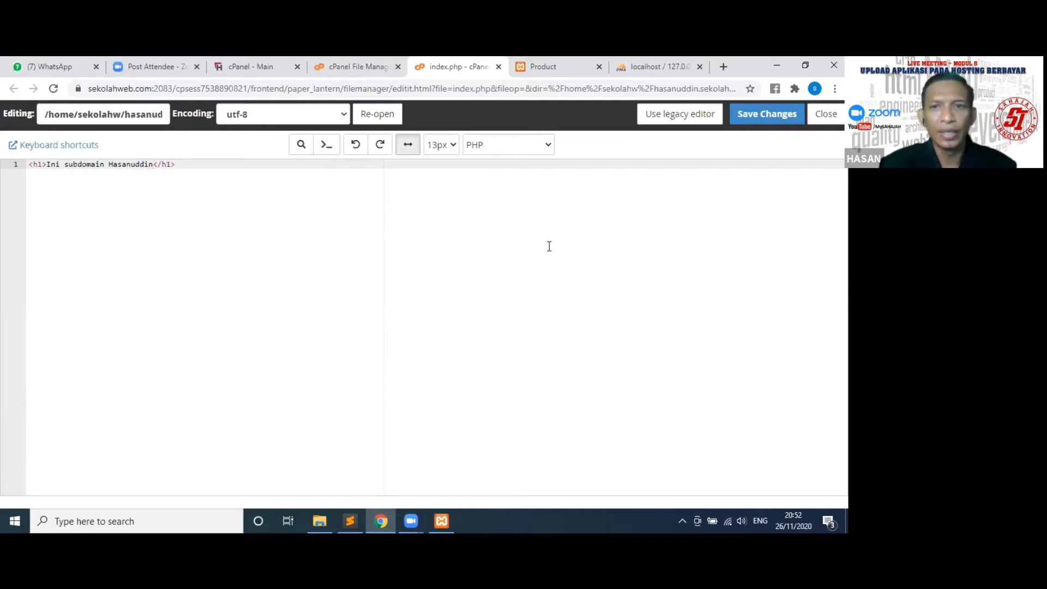
click(766, 120)
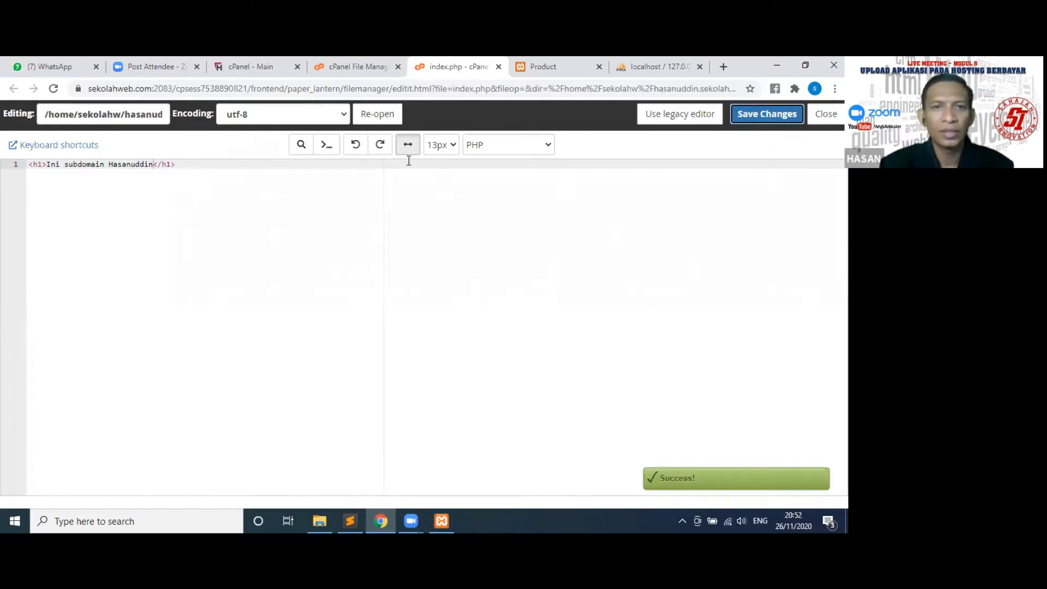
click(825, 114)
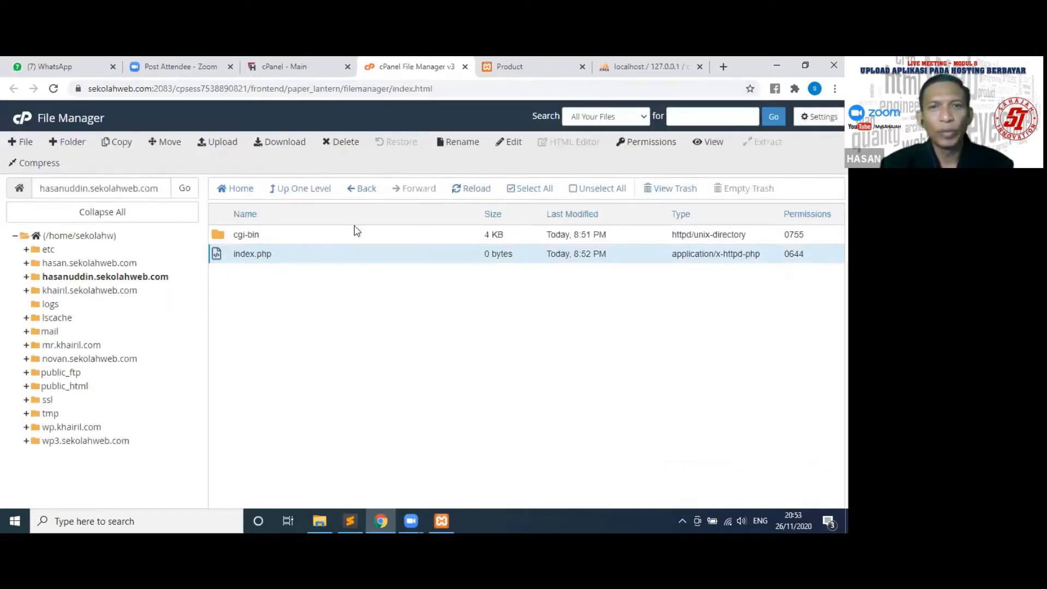
Visit the new subdomain's address in a new browser tab and compare the page with the files in its folder
click(724, 66)
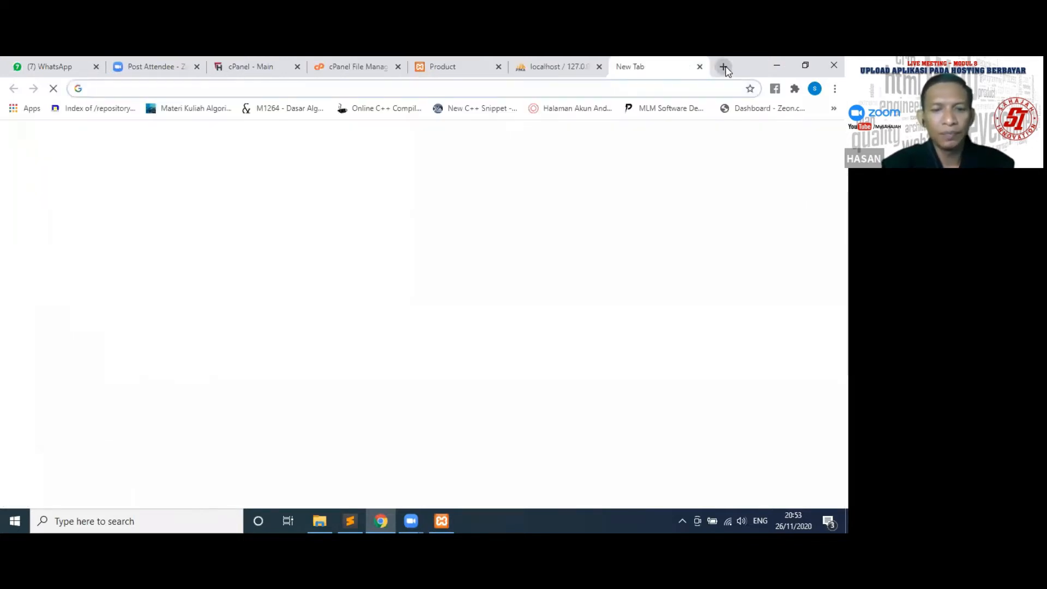
text(hasanuddin)
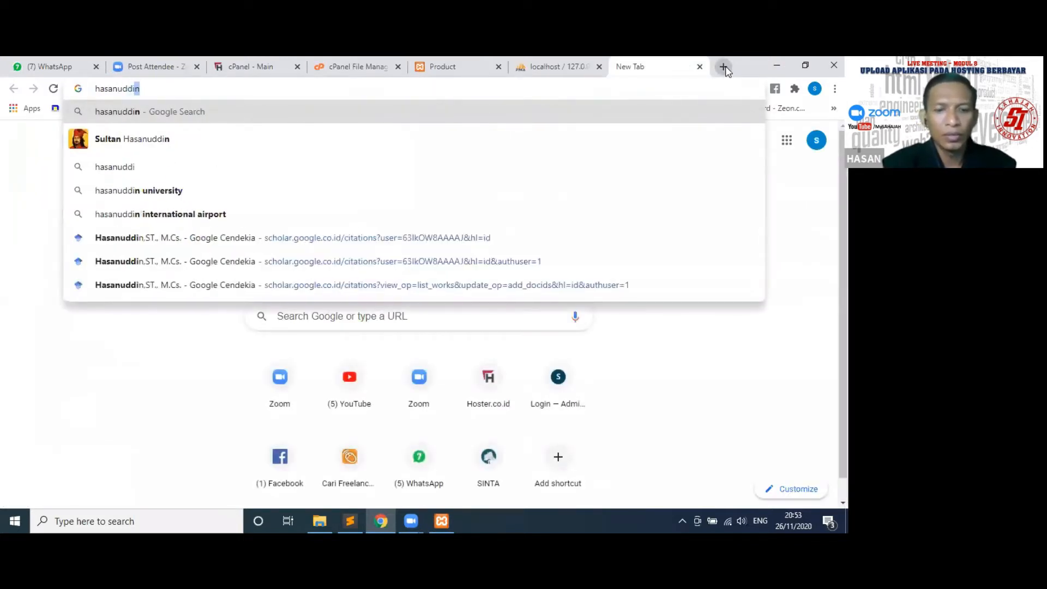
text(.sekolahw)
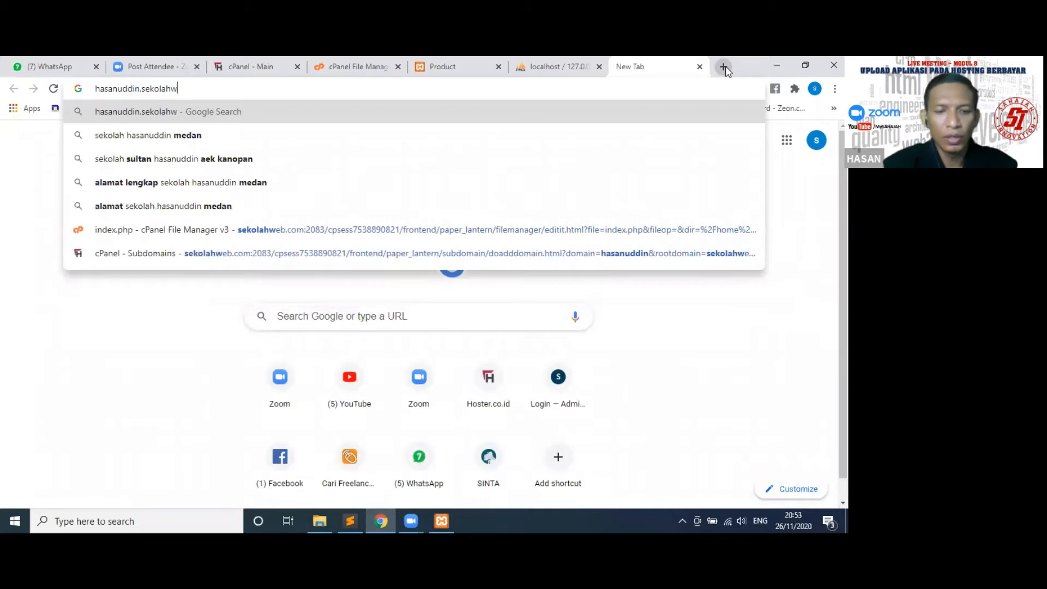
text(eb.com)
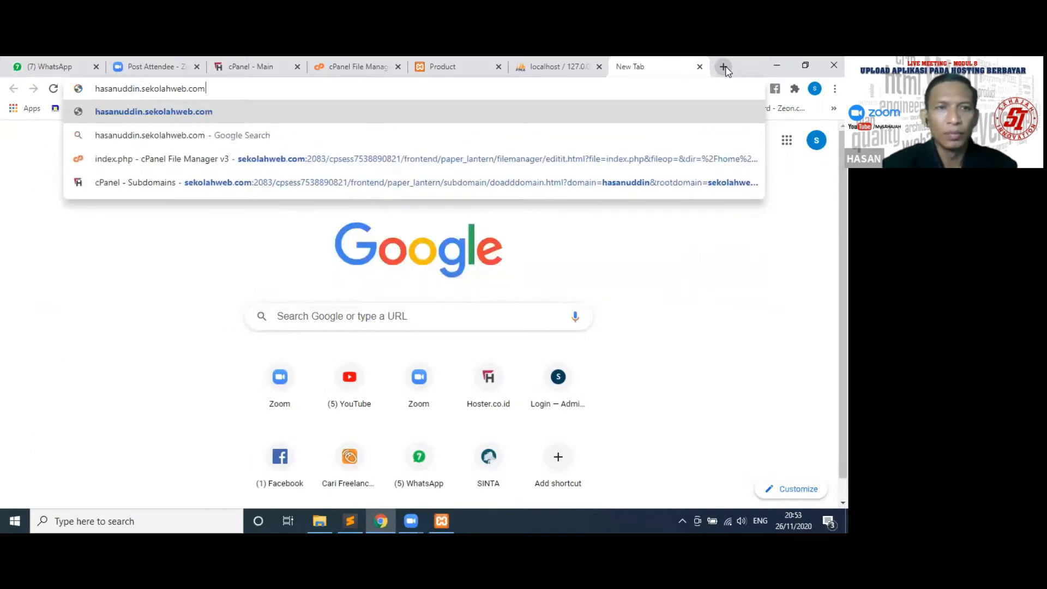
key(Return)
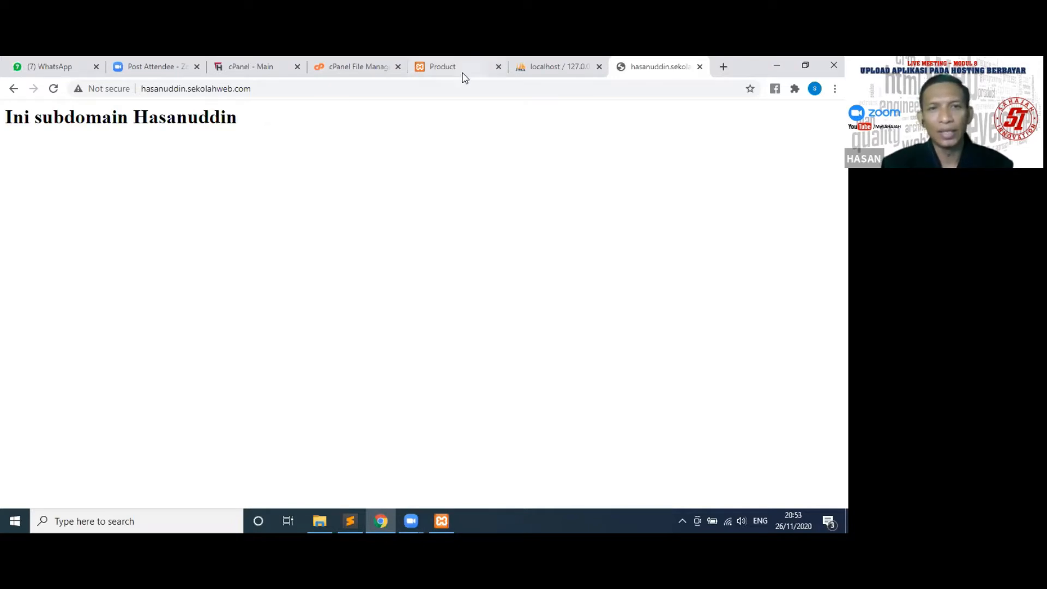
click(351, 75)
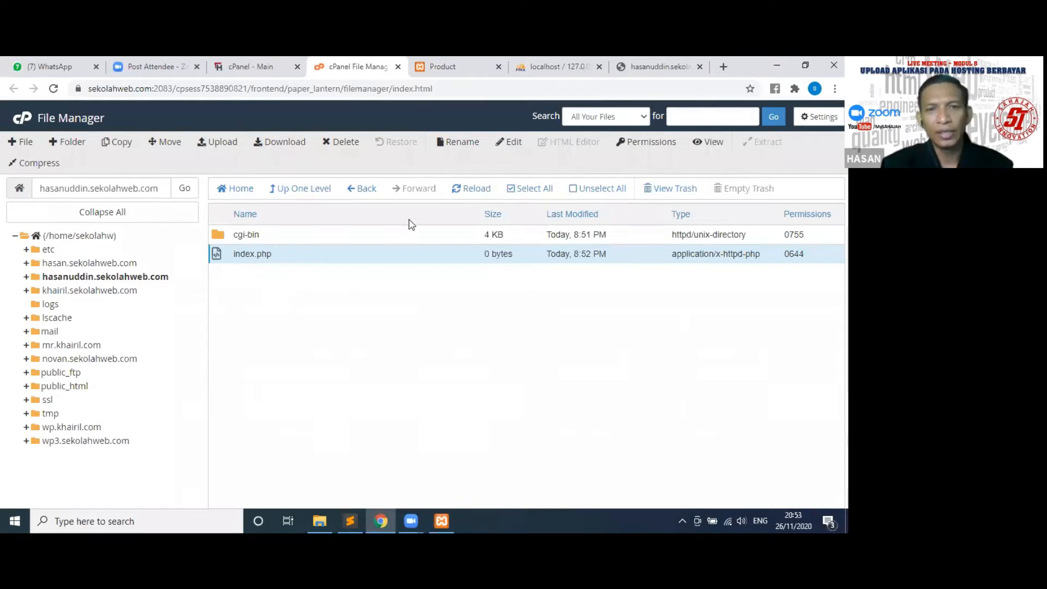
click(653, 77)
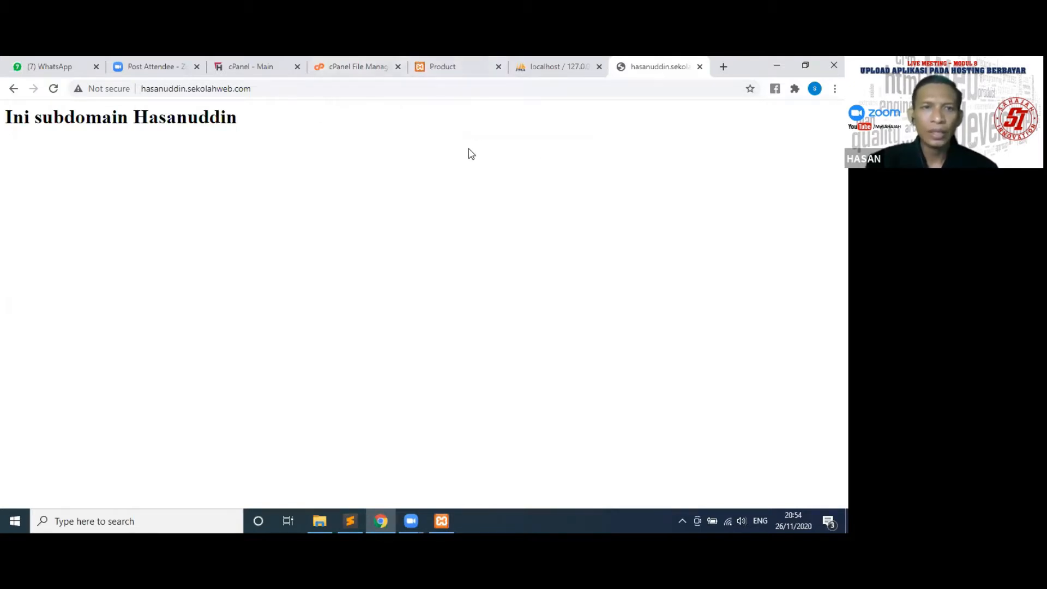
Review the product table in the local phpMyAdmin, and reload the product list of the local CodeIgniter application
click(543, 68)
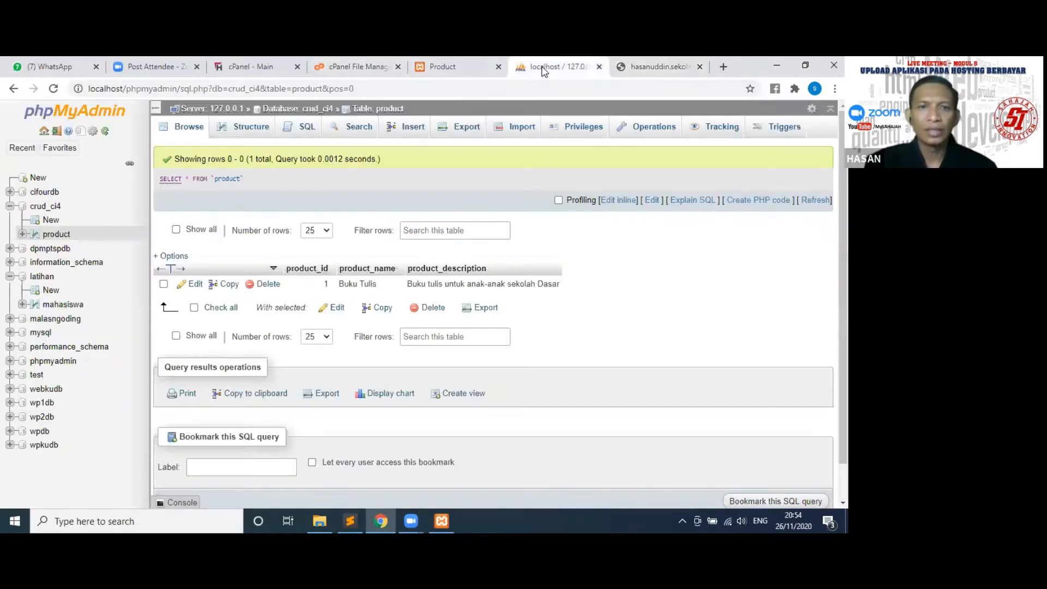
click(448, 74)
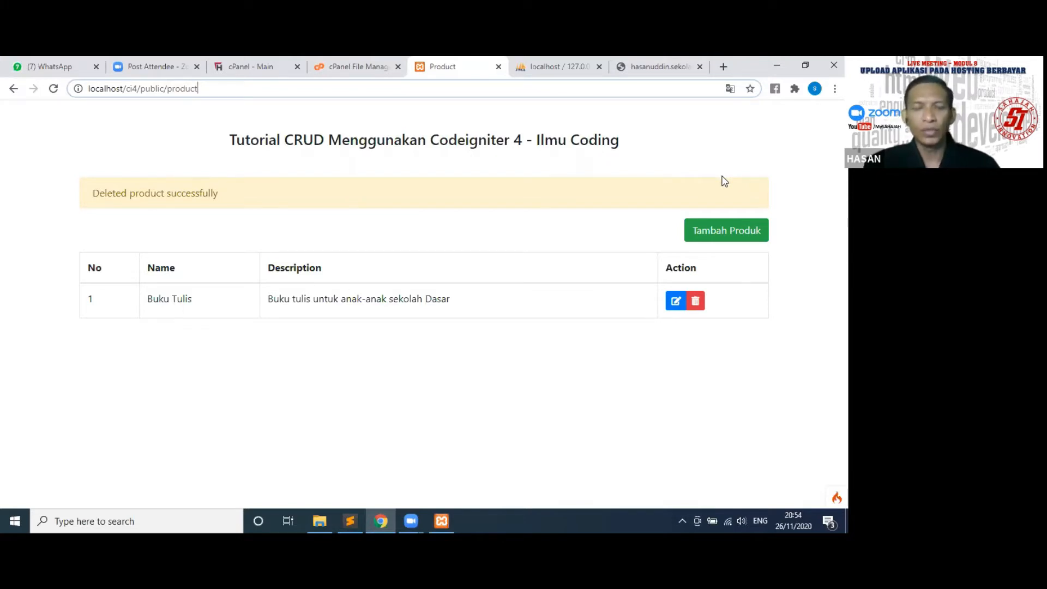
click(53, 89)
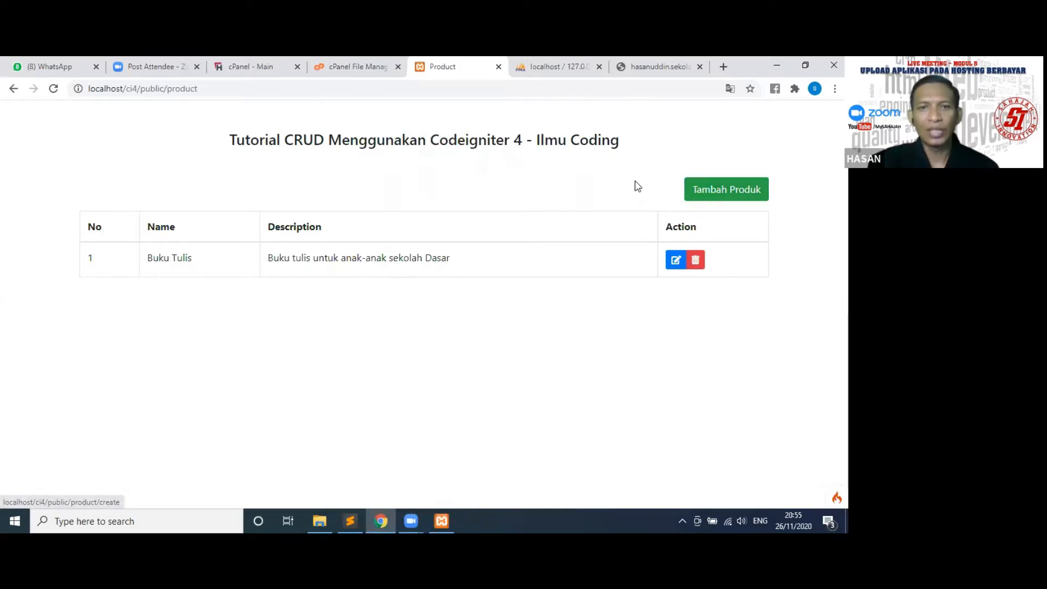
Add a product named "Buku tulis" with the description "buku tulis untuk sekolah dasar dan menengah" and save it
click(708, 192)
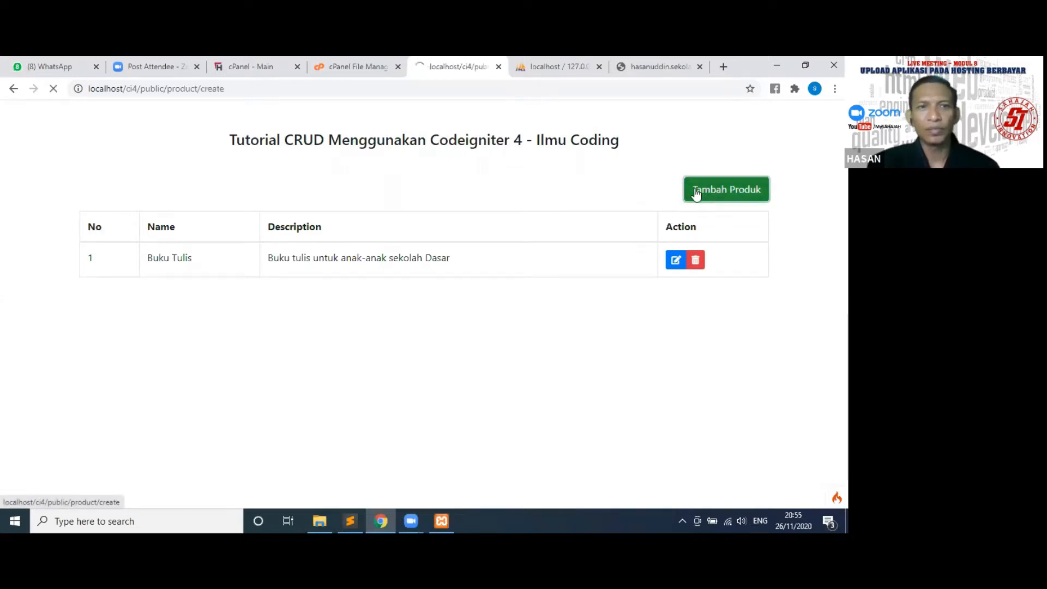
click(161, 247)
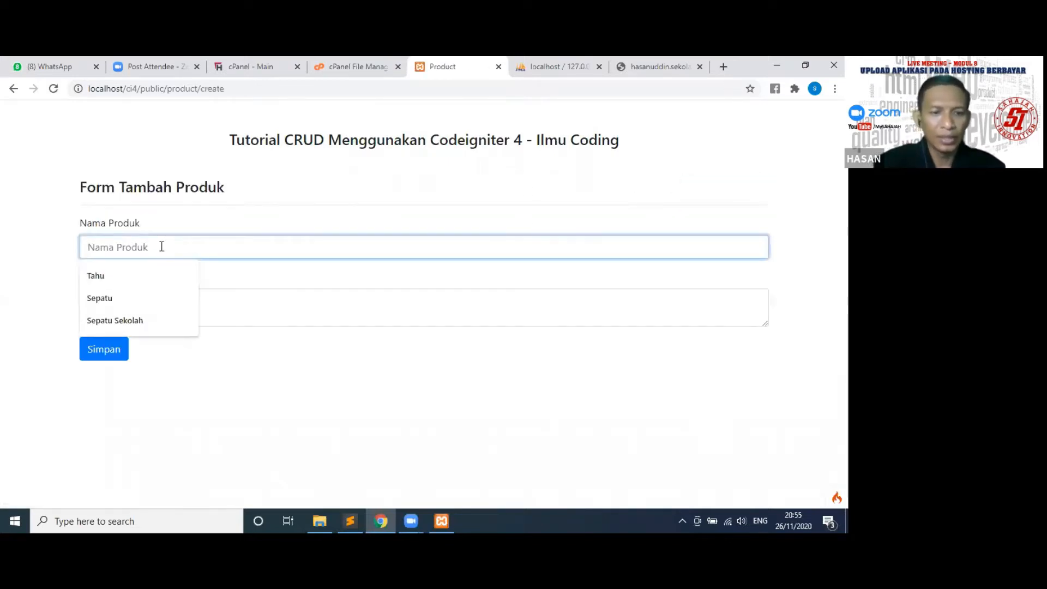
text(Bu)
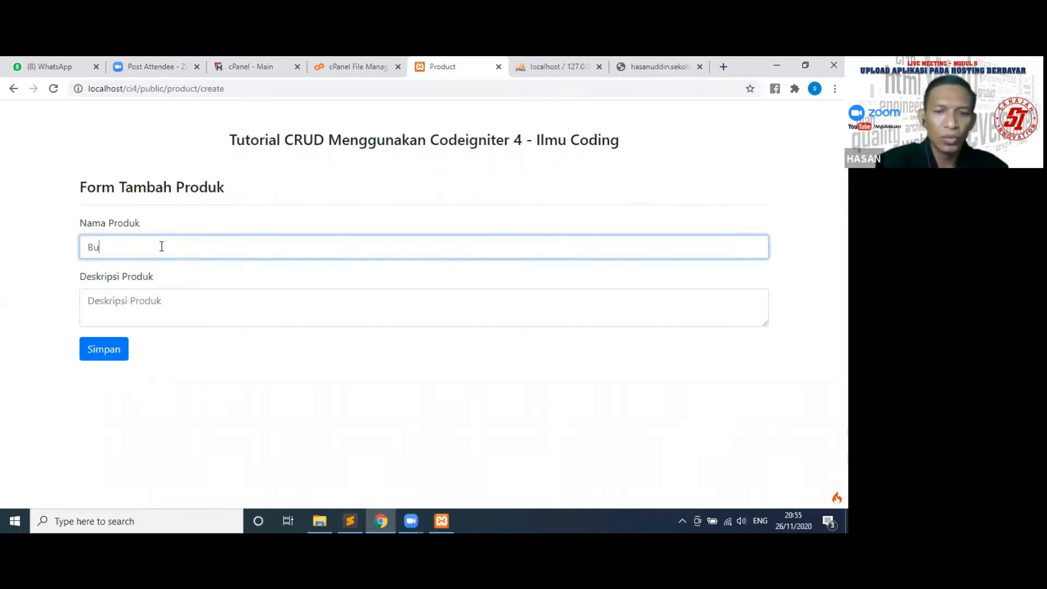
text(ku tulis)
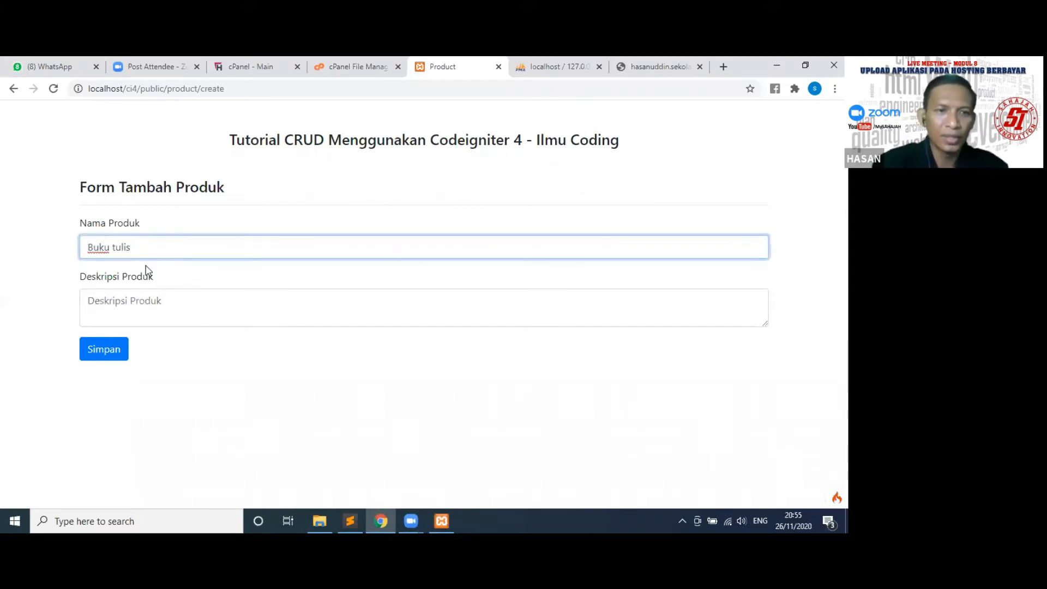
click(159, 309)
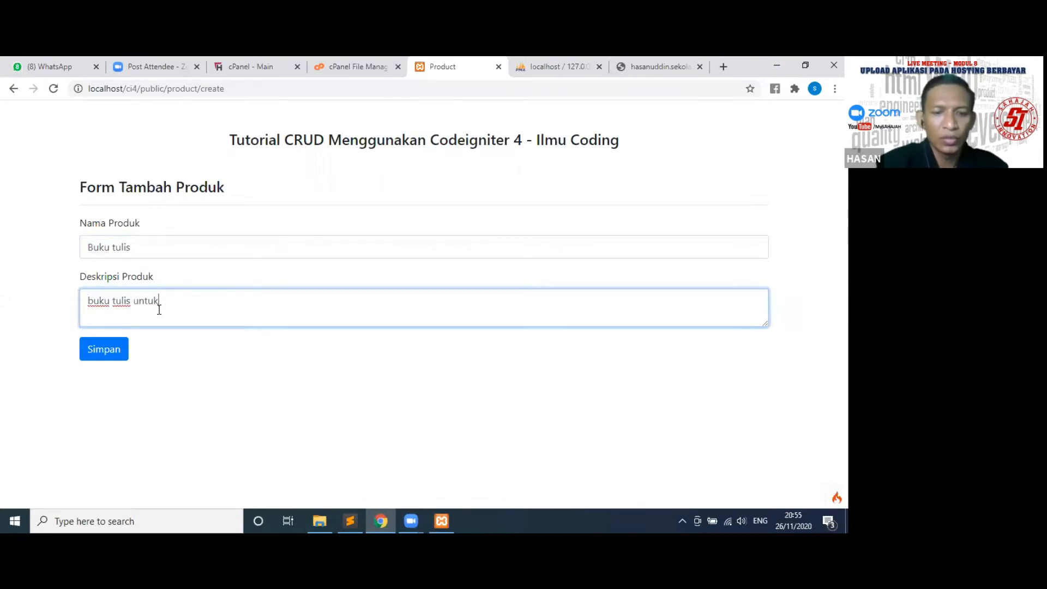
text(sekolah dasa)
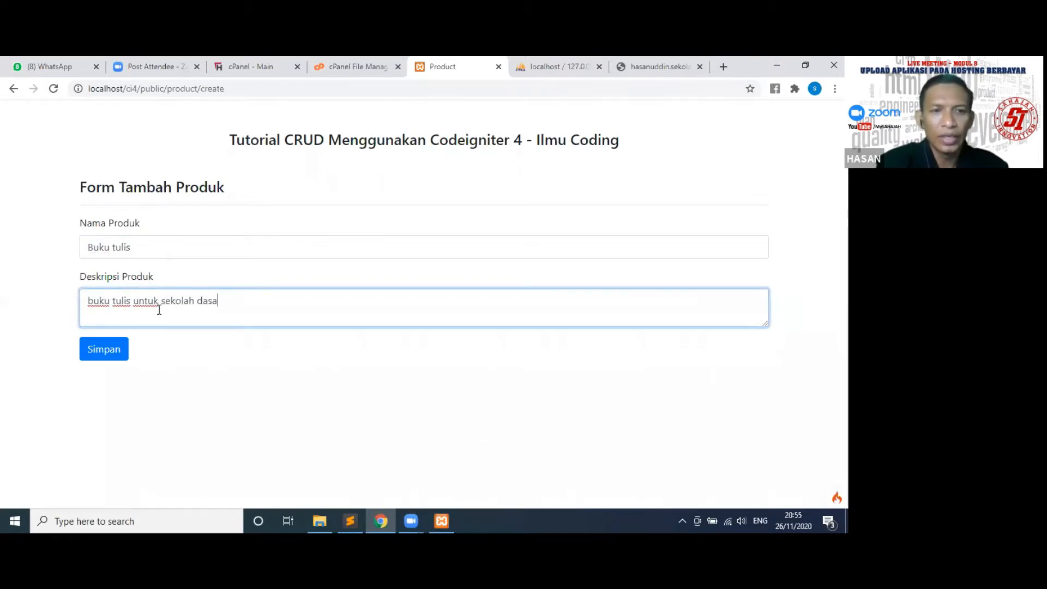
text(r dan menengah)
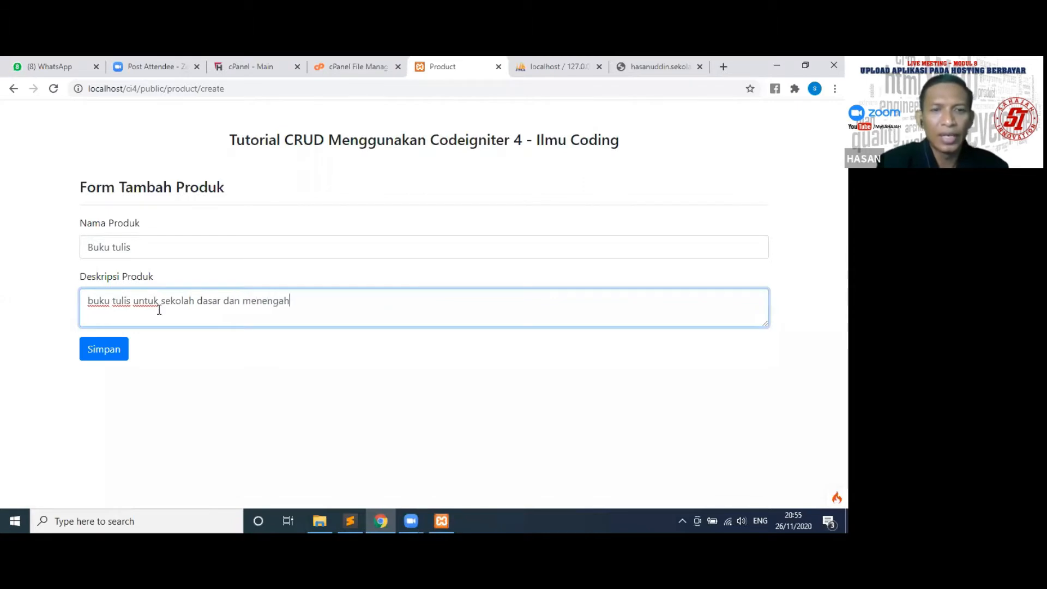
click(103, 350)
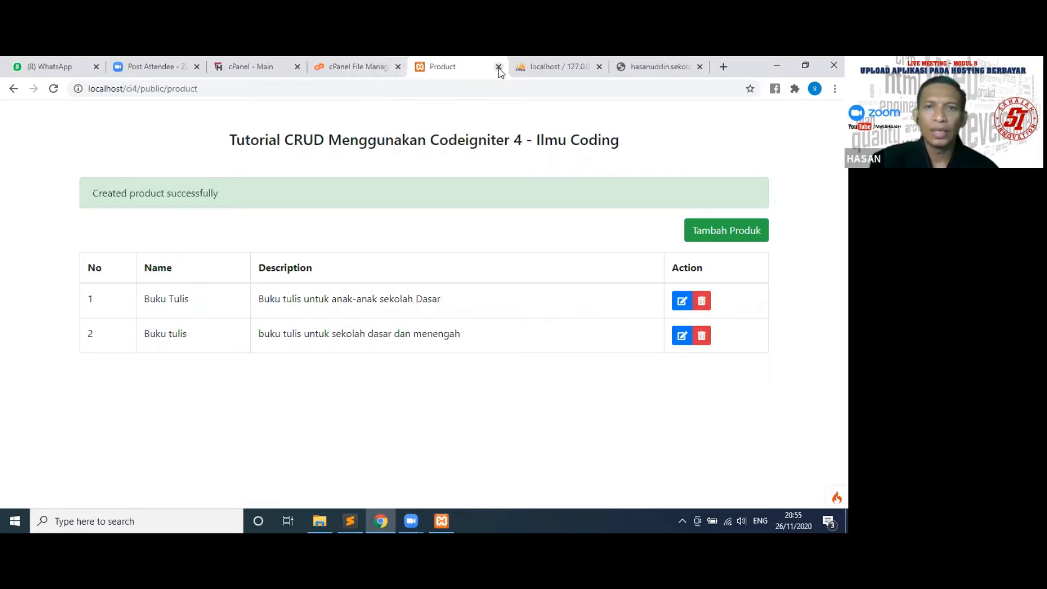
Check the crud_ci4 database's product table in the local phpMyAdmin for the newly added product
click(555, 70)
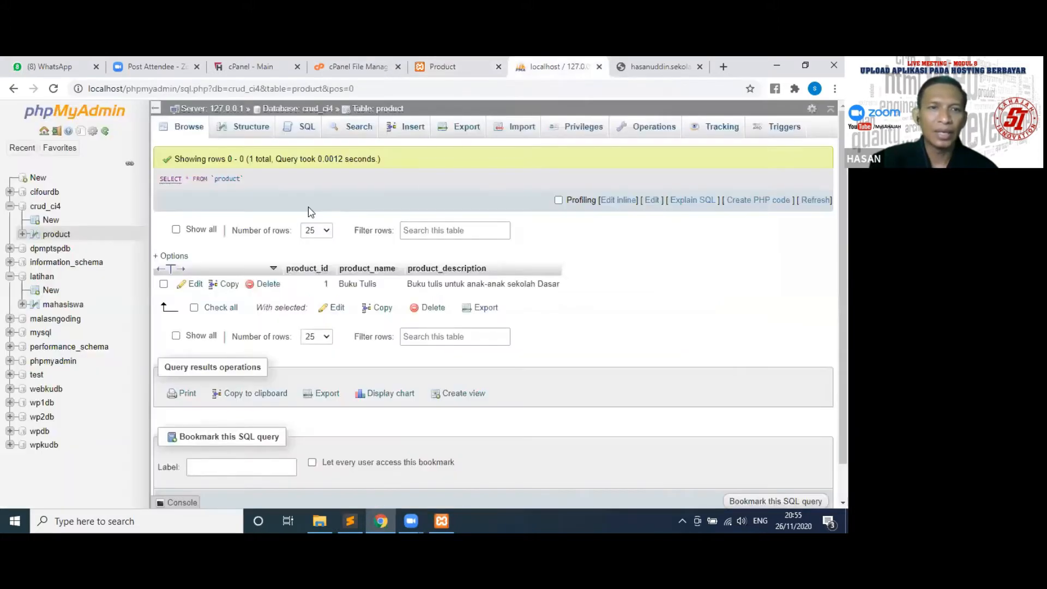
click(47, 206)
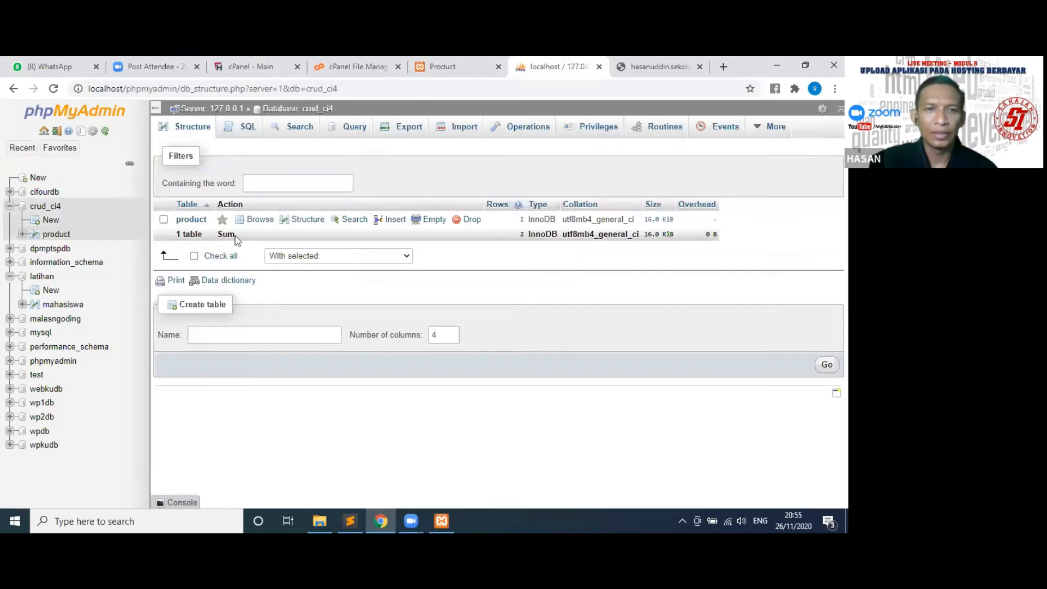
click(191, 219)
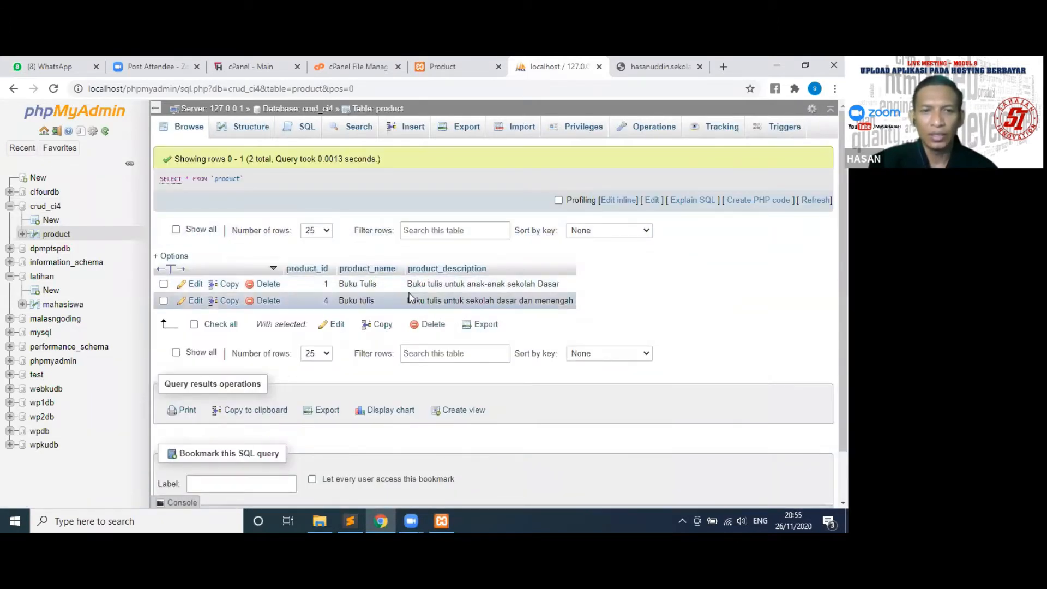
Delete the second product, "Buku tulis", from the local application's product list
click(466, 76)
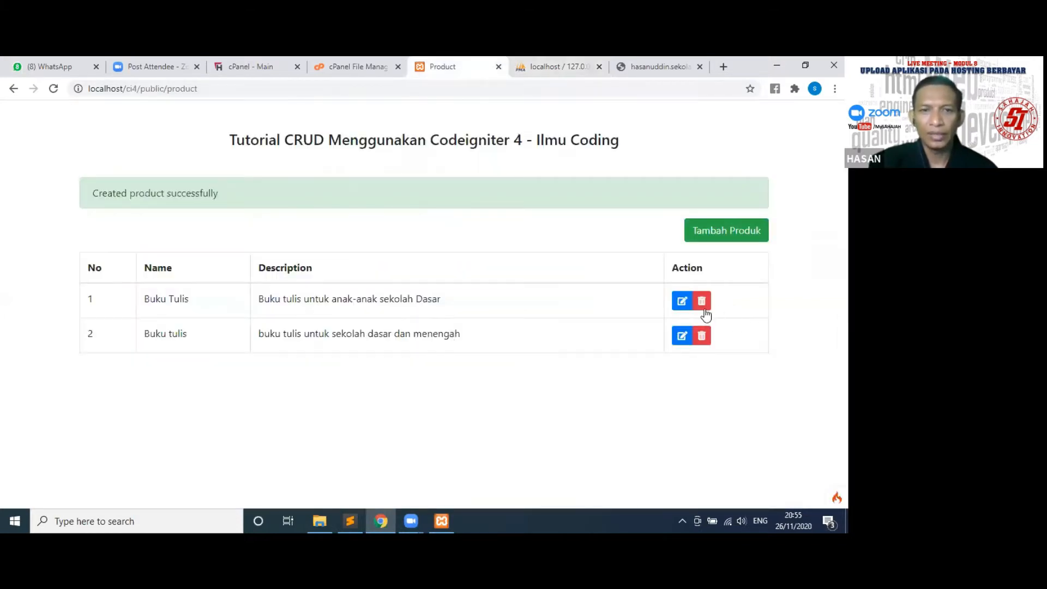
click(702, 337)
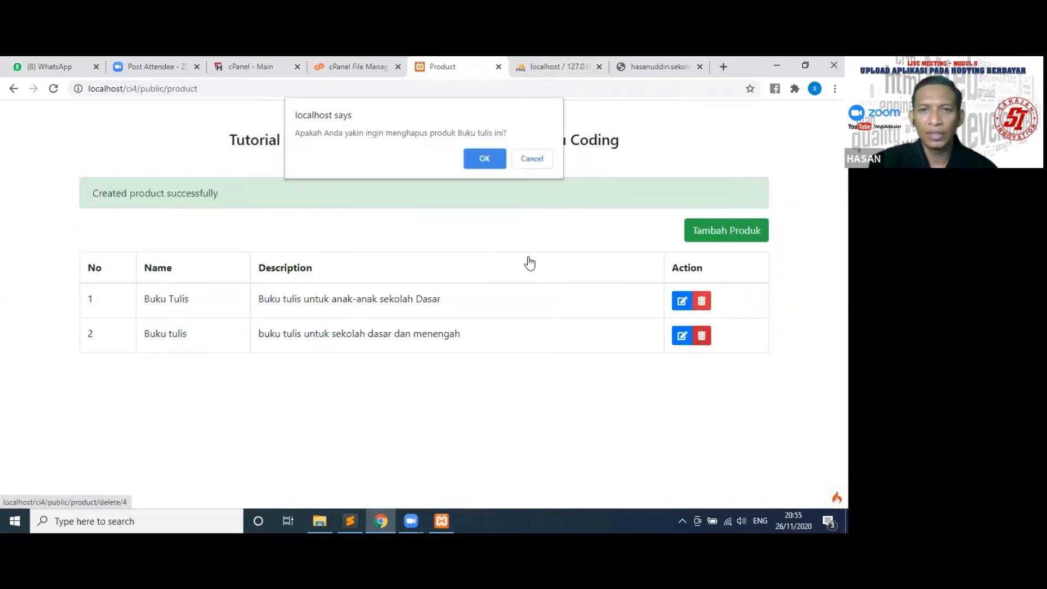
click(487, 158)
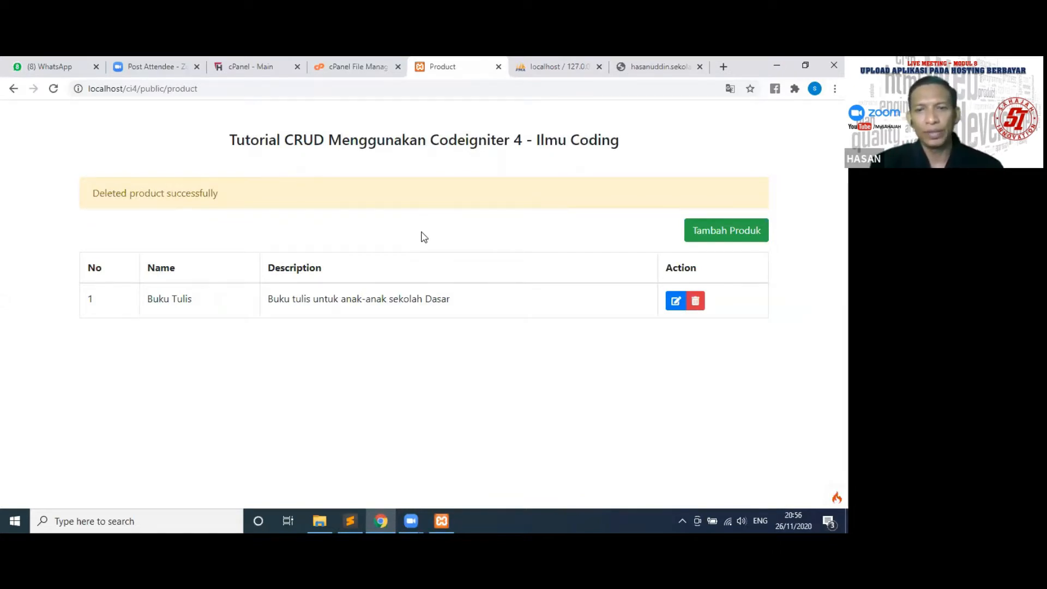
Export the whole crud_ci4 database from the local phpMyAdmin with the Quick method in SQL format
click(644, 69)
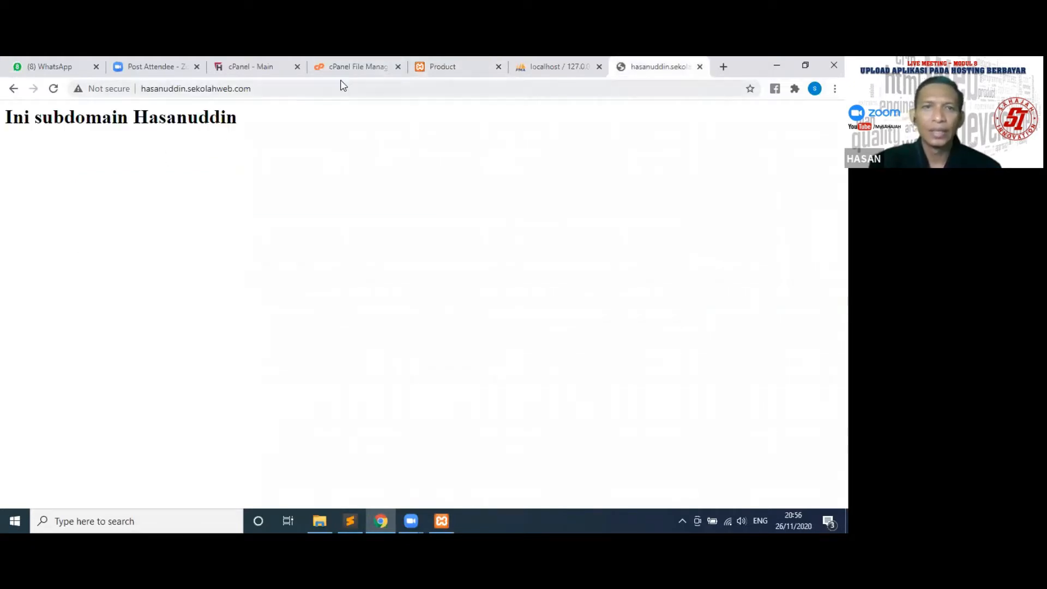
click(562, 68)
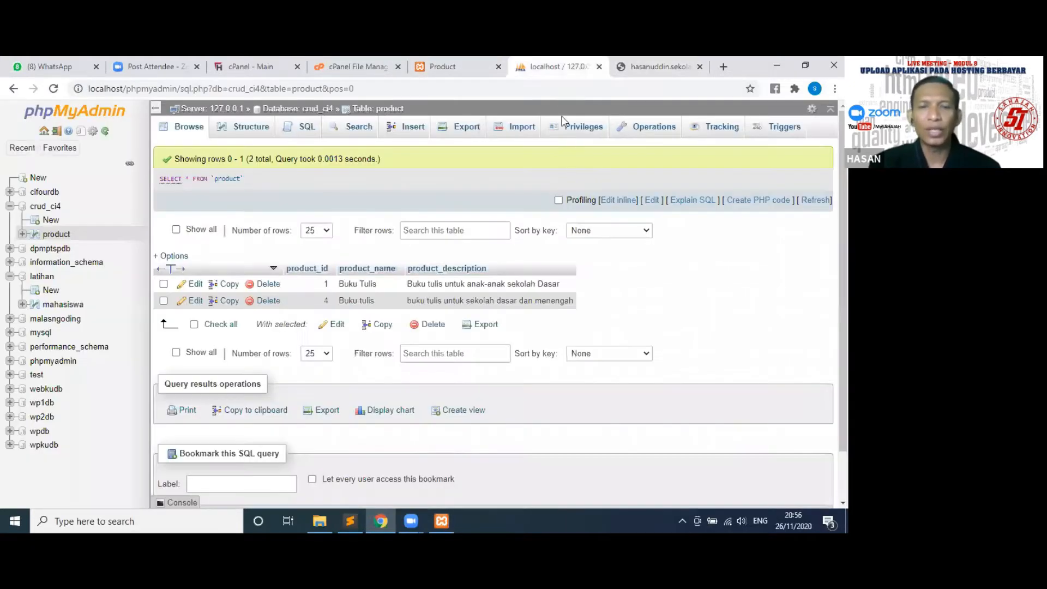
click(43, 206)
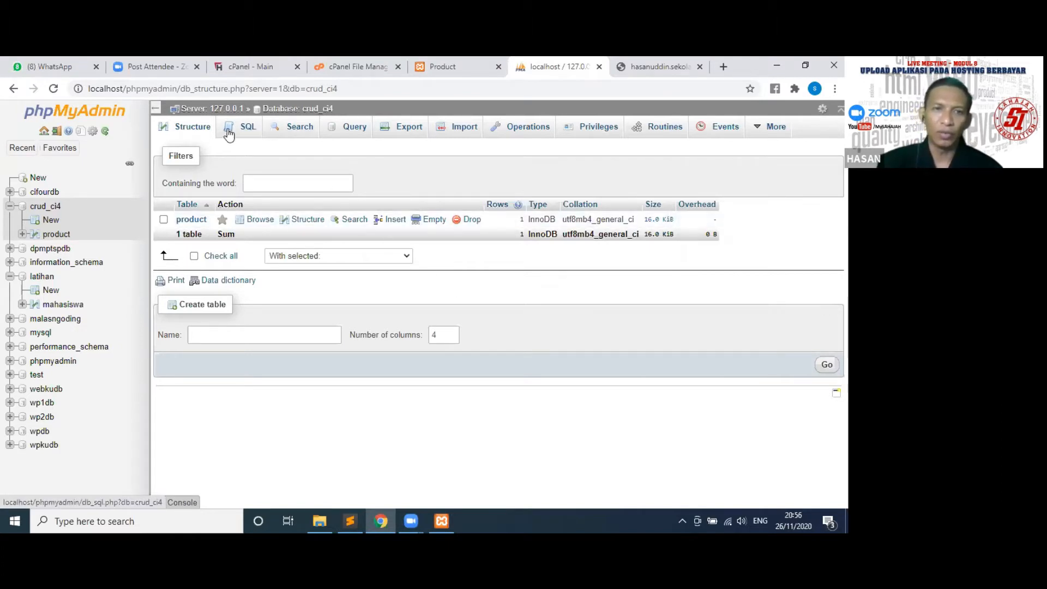
click(44, 208)
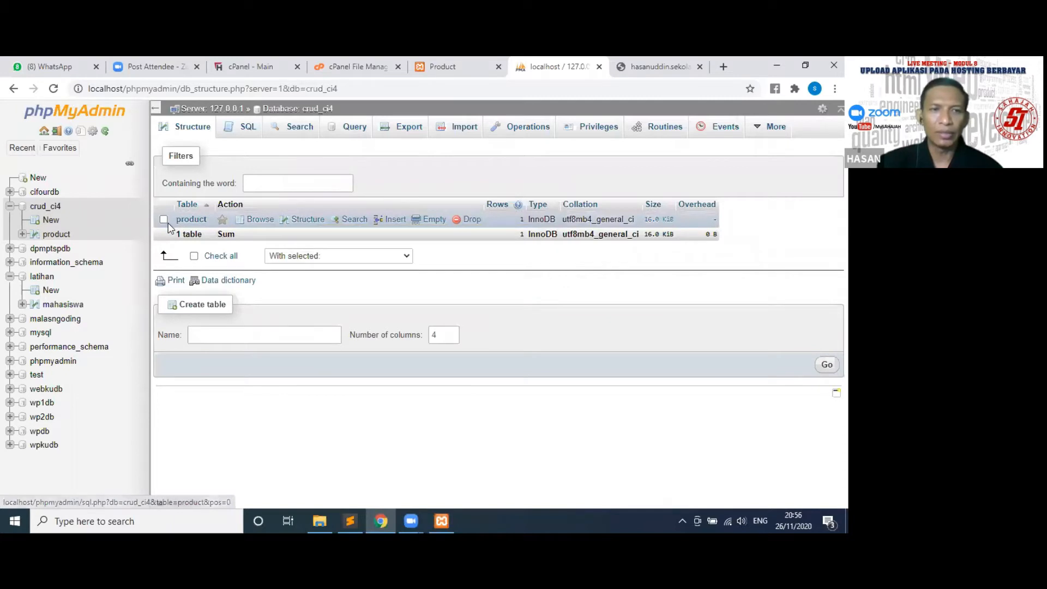
click(44, 207)
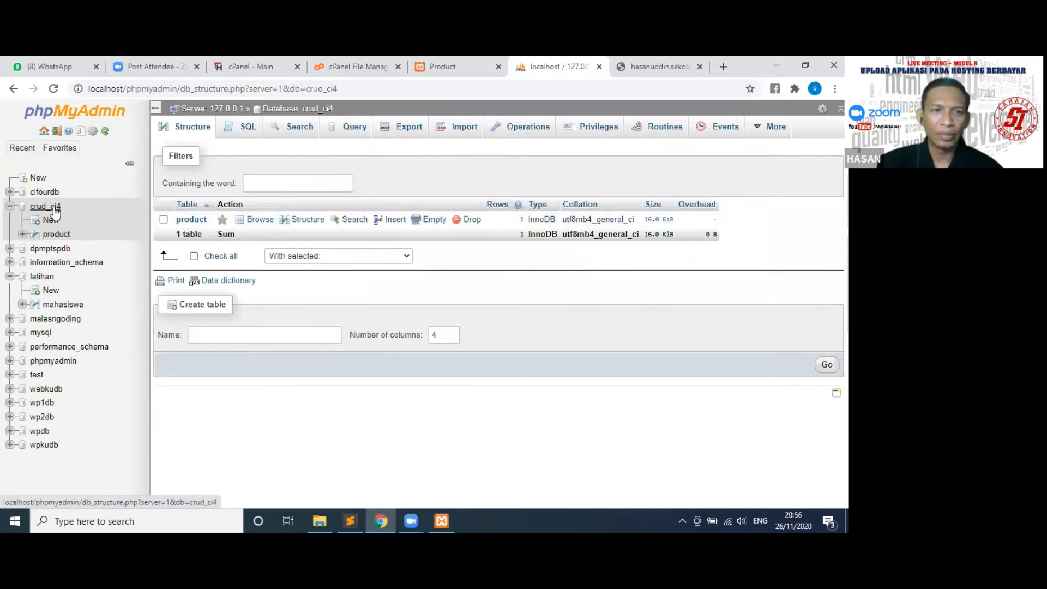
click(50, 208)
click(400, 133)
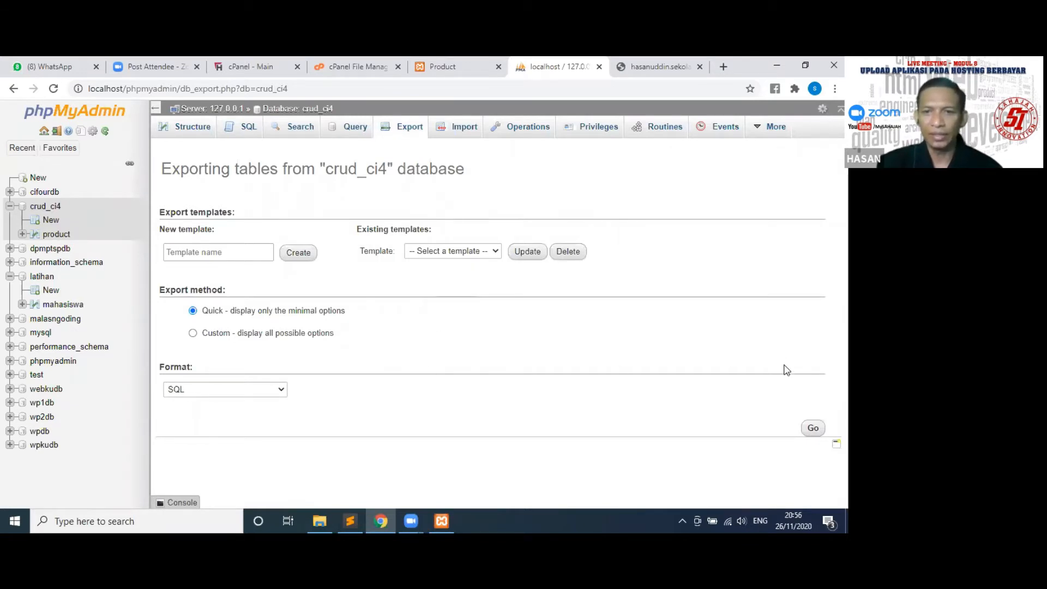
mouse_move(779, 380)
mouse_down()
mouse_move(765, 322)
mouse_move(788, 374)
mouse_up()
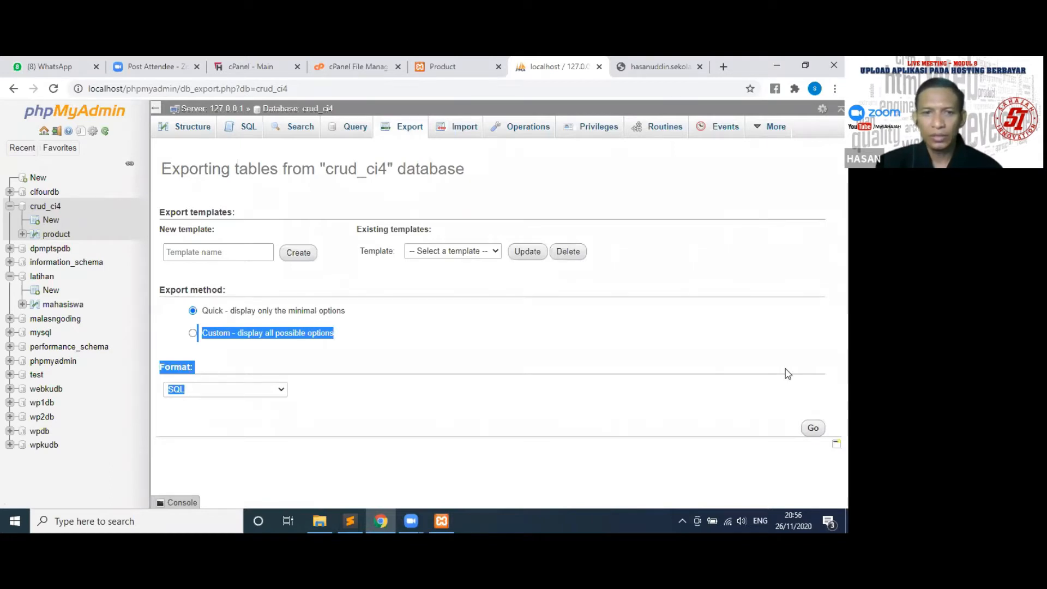
click(161, 263)
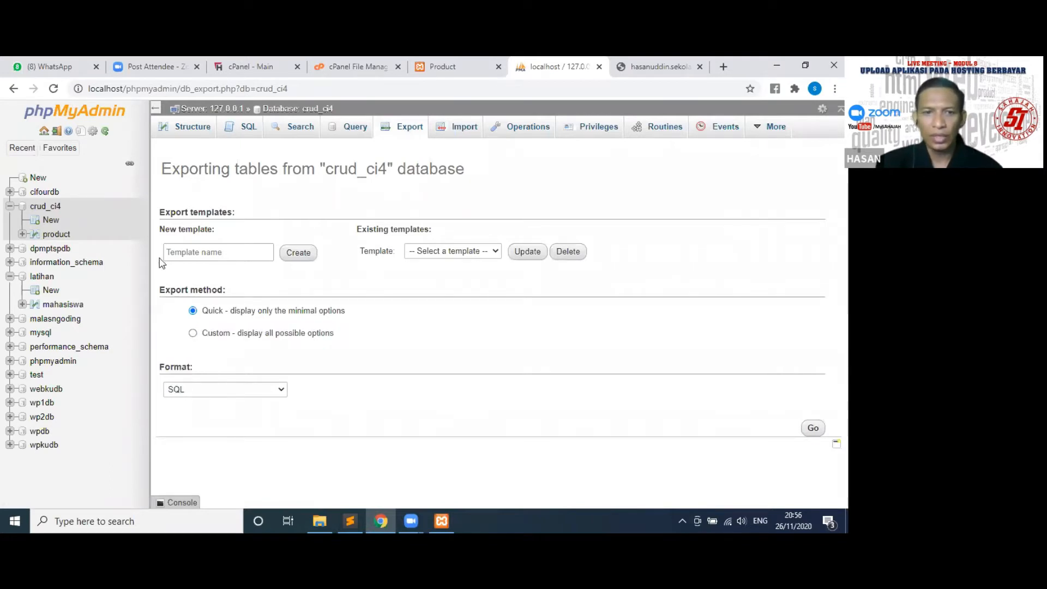
click(813, 427)
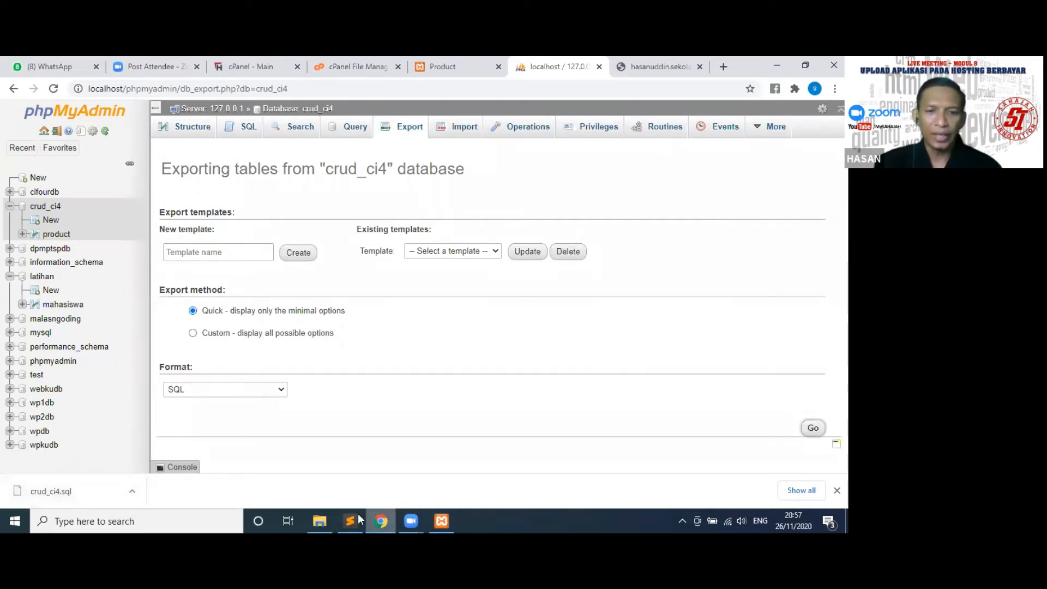
Locate the exported crud_ci4.sql file in the Downloads folder on drive D and return to the browser
click(321, 516)
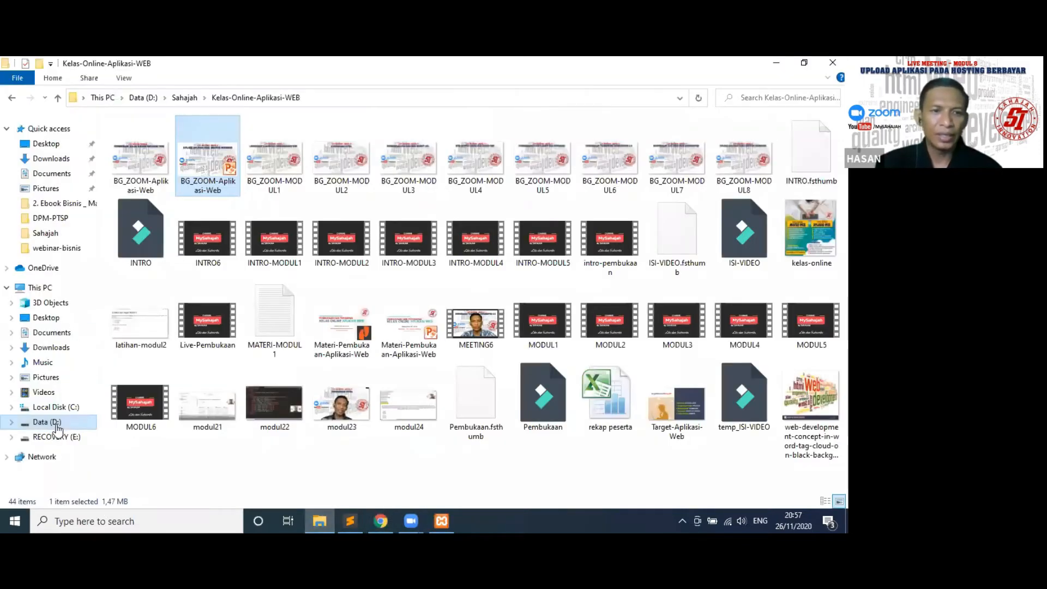
click(55, 423)
double_click(146, 243)
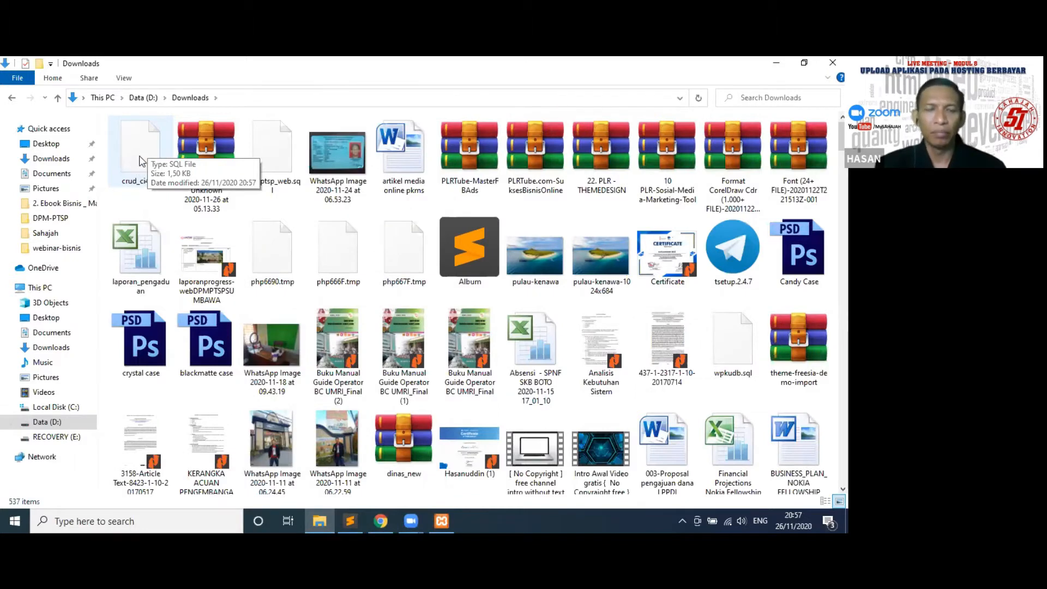
click(381, 521)
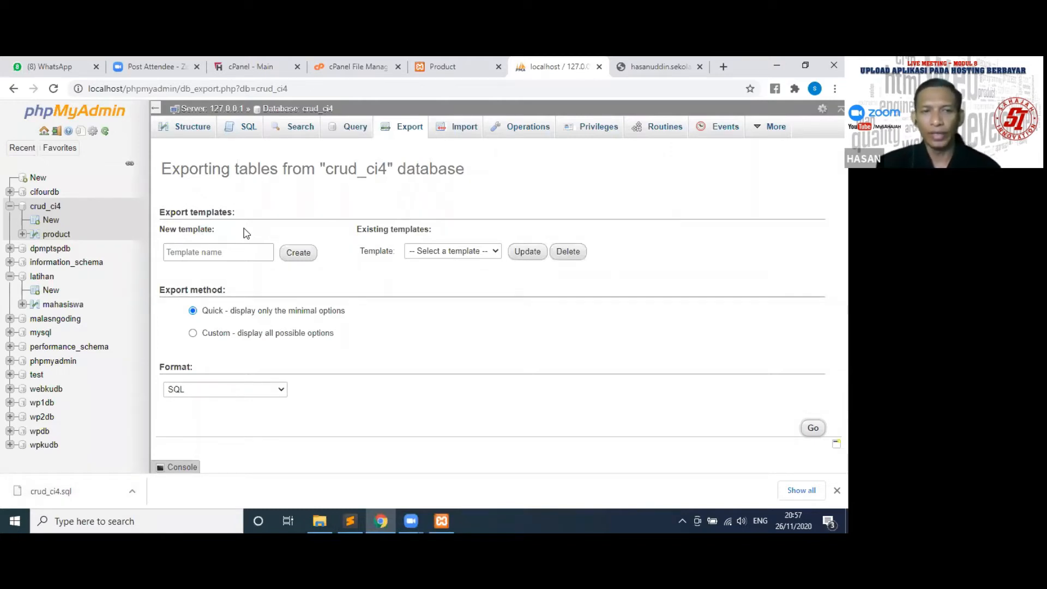
Open the ci4 project folder in C:\xampp\htdocs in File Explorer and review its files and subfolders
click(319, 520)
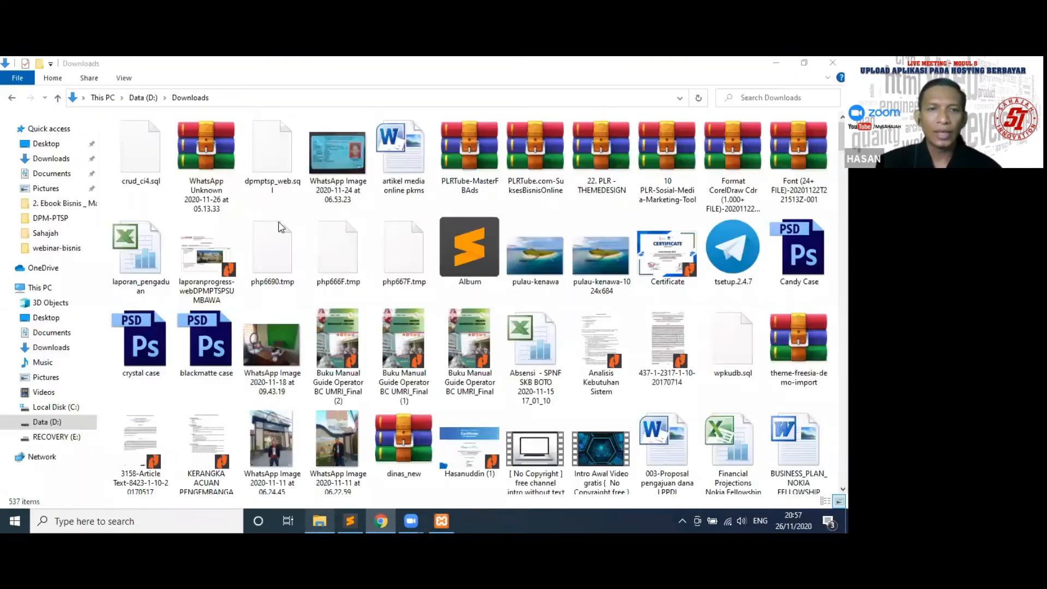
click(54, 407)
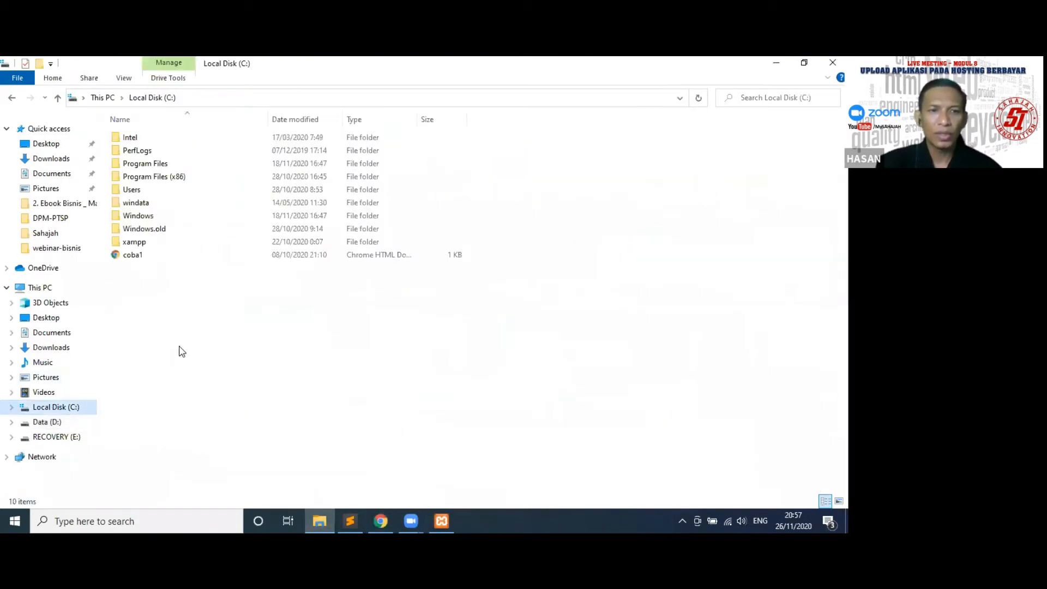
double_click(135, 242)
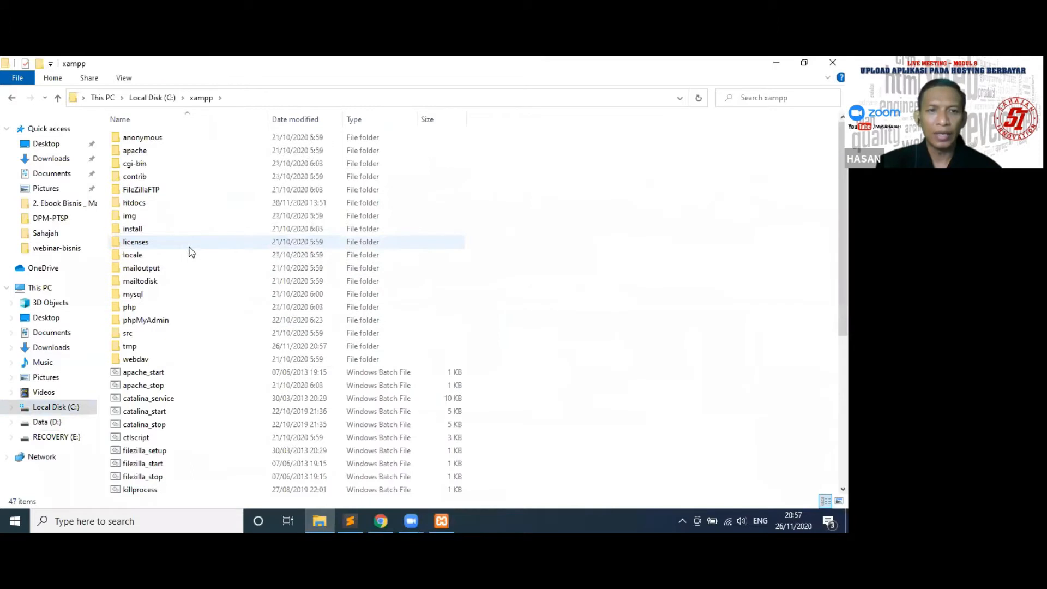
double_click(136, 203)
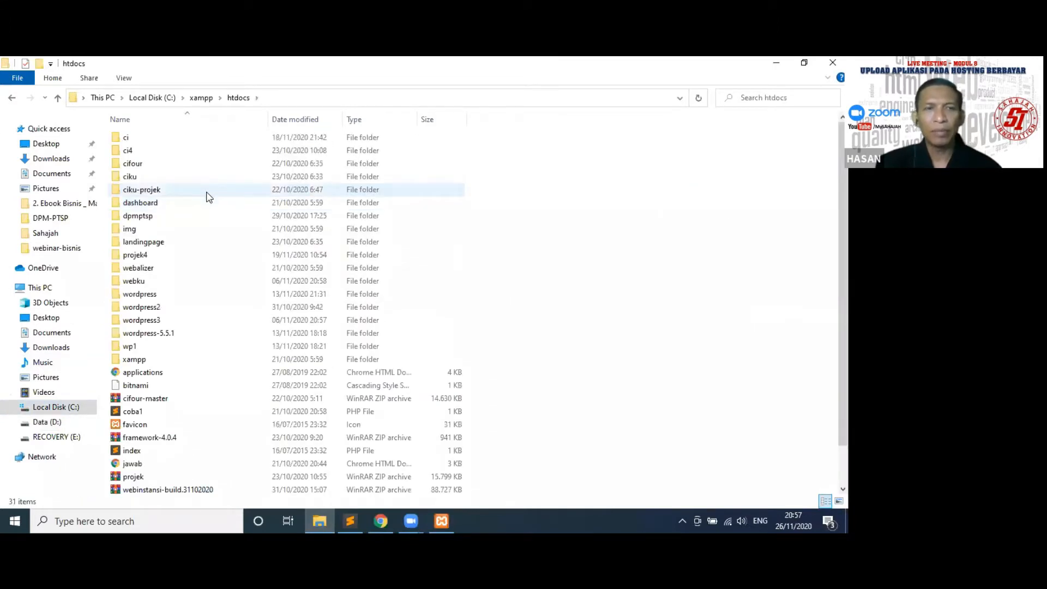
double_click(131, 151)
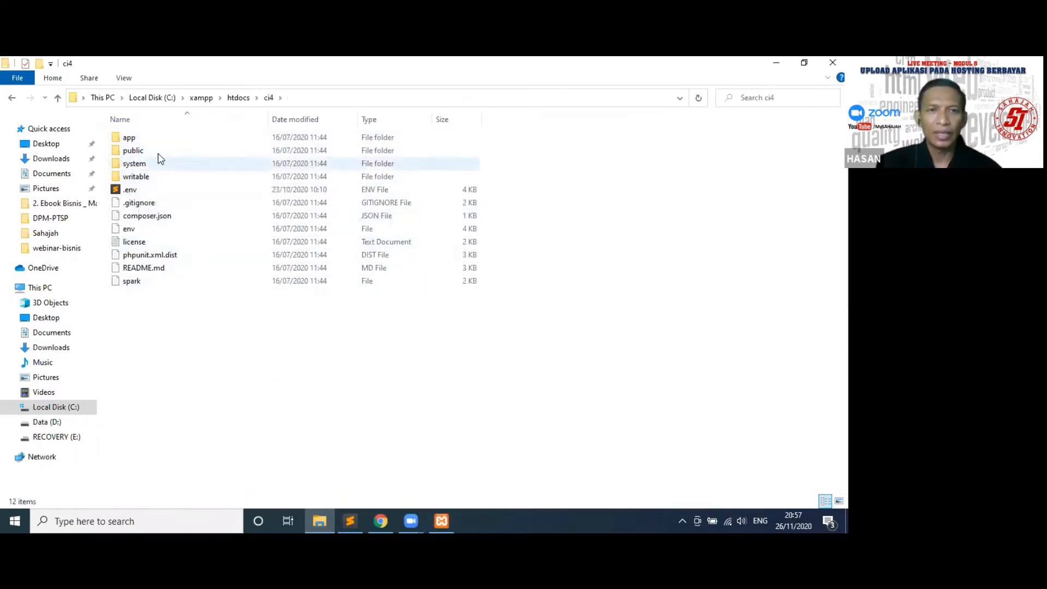
click(239, 98)
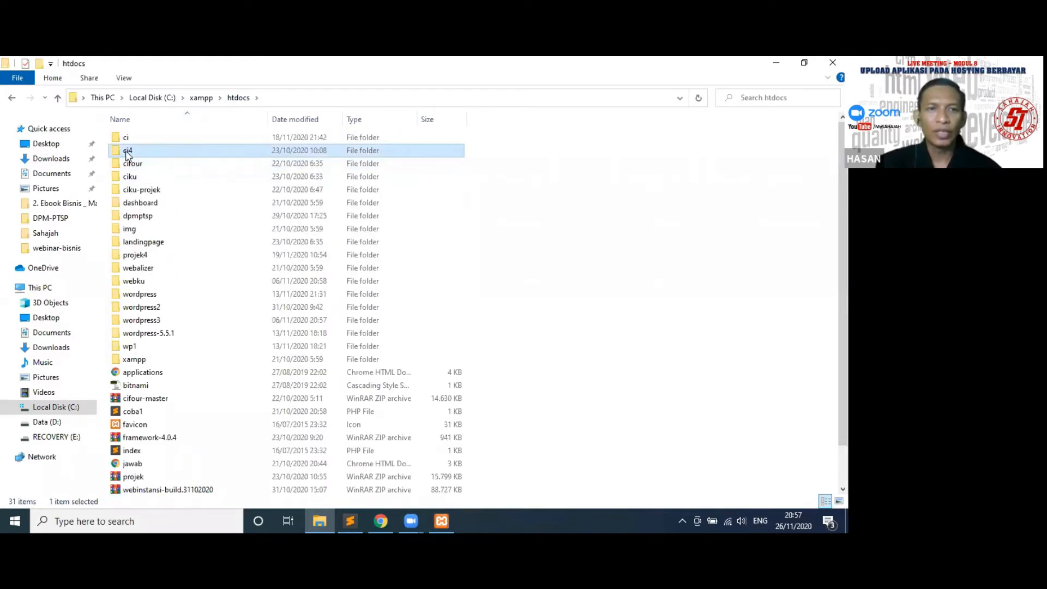
double_click(127, 153)
drag(182, 334, 129, 136)
click(203, 326)
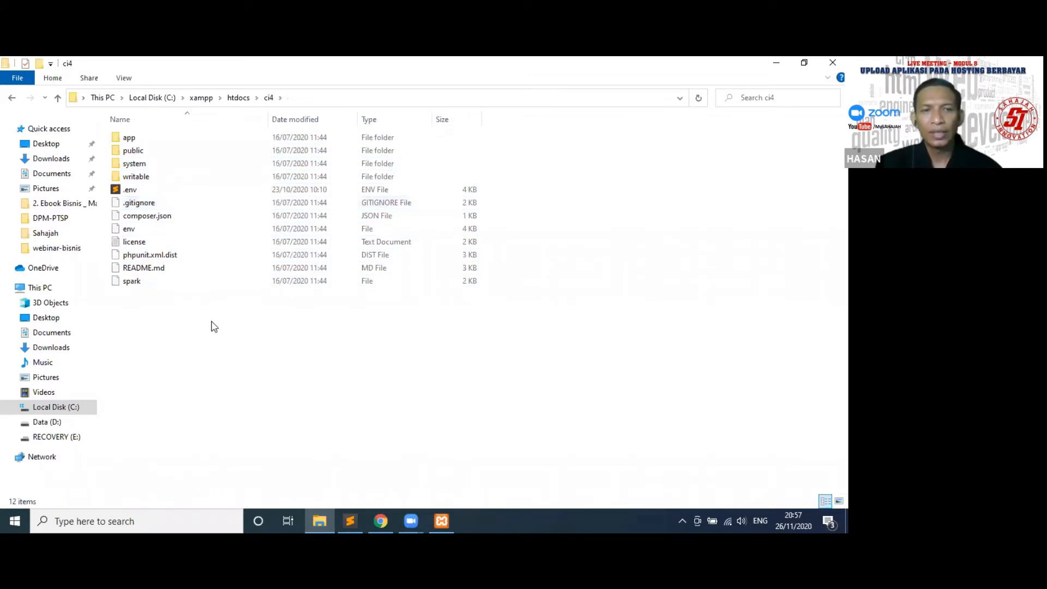
click(234, 98)
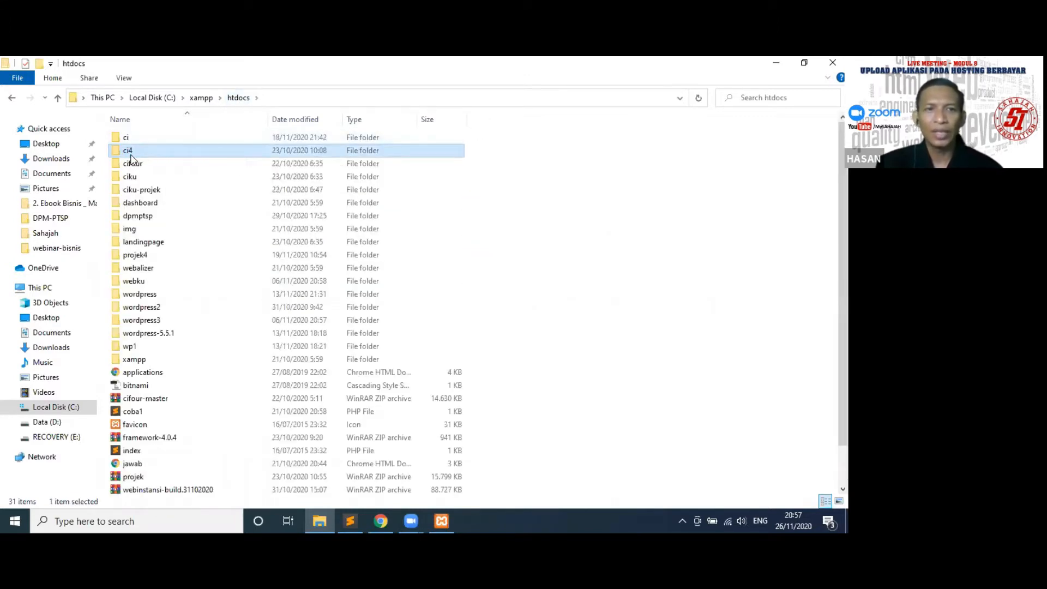
right_click(131, 153)
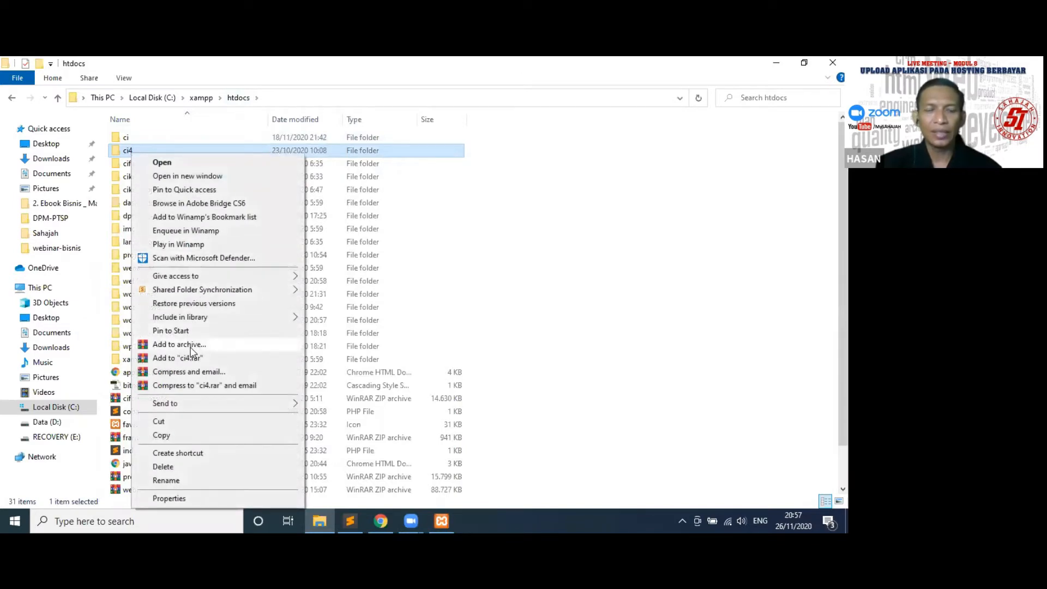
click(593, 289)
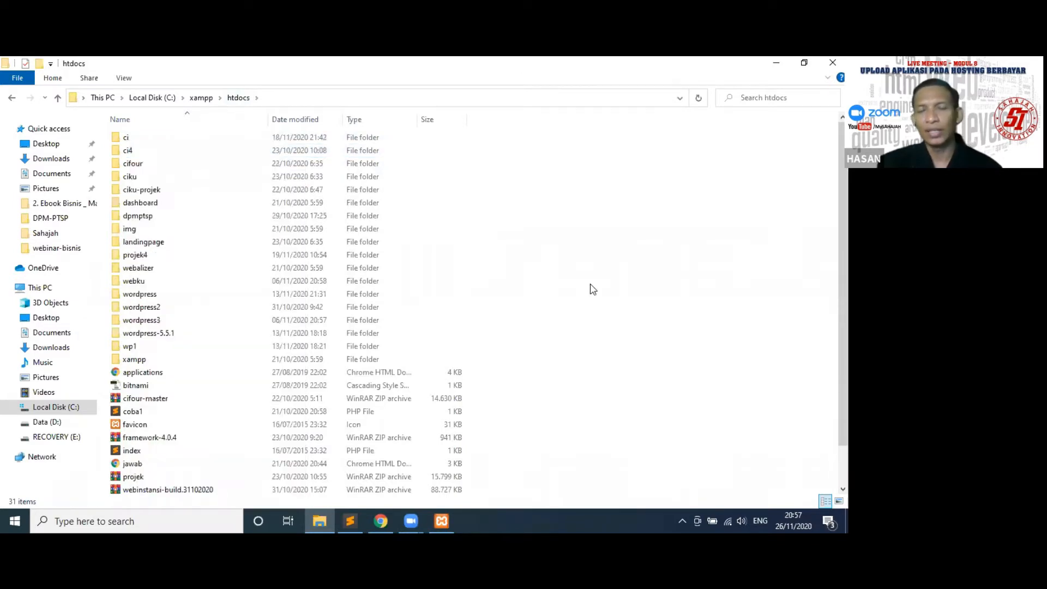
double_click(131, 151)
Compress all files and folders inside the ci4 folder into a ZIP archive named ci4.zip
click(154, 284)
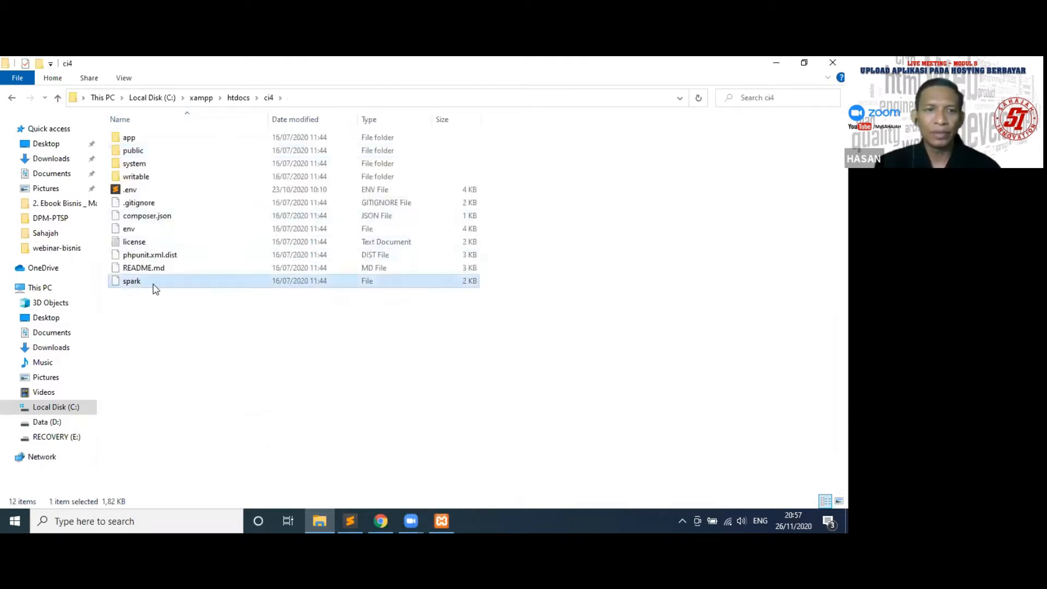
key(ctrl+a)
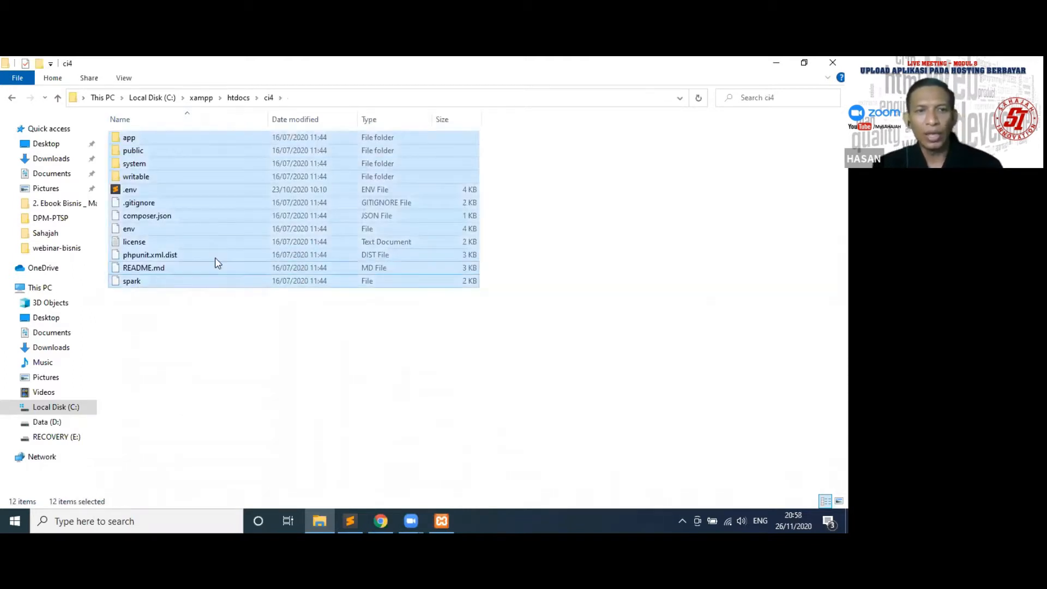
right_click(161, 171)
click(207, 229)
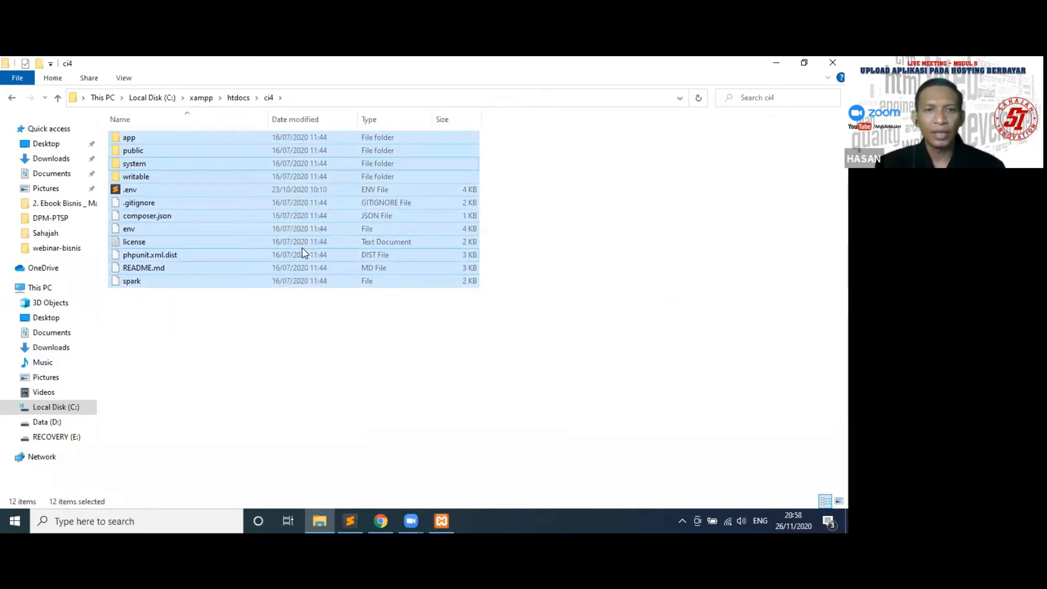
click(376, 273)
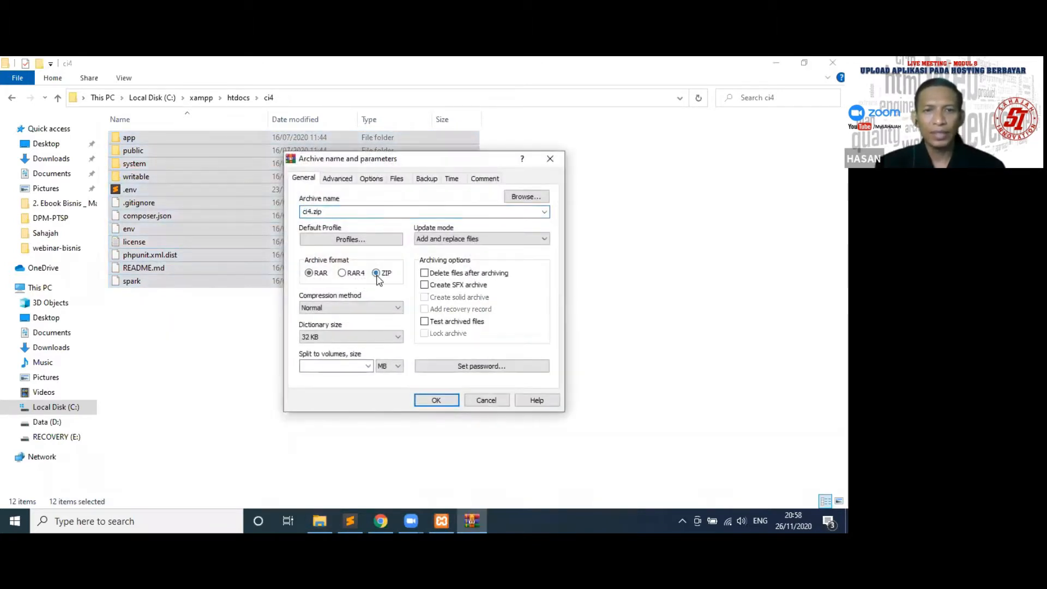
click(435, 400)
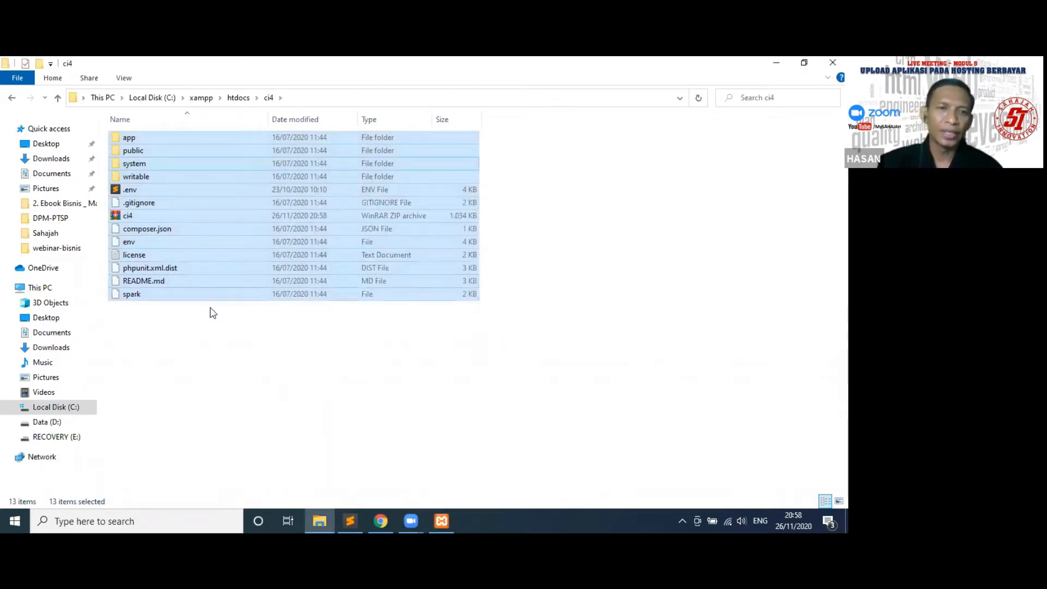
Select only the new ci4 archive, then switch to the cPanel File Manager showing the subdomain's folder
click(183, 327)
click(134, 218)
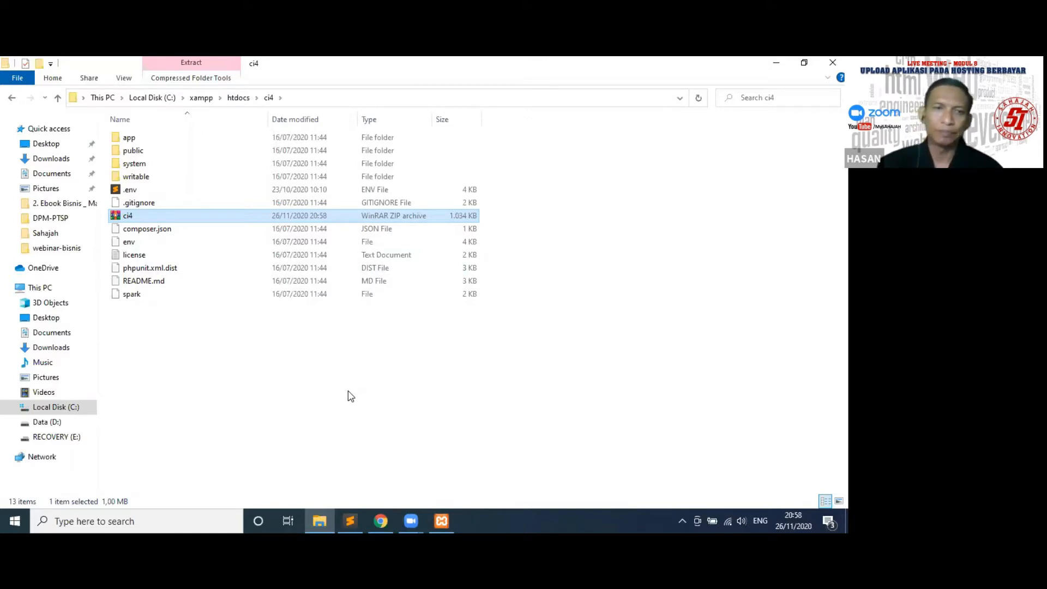
click(388, 519)
click(349, 66)
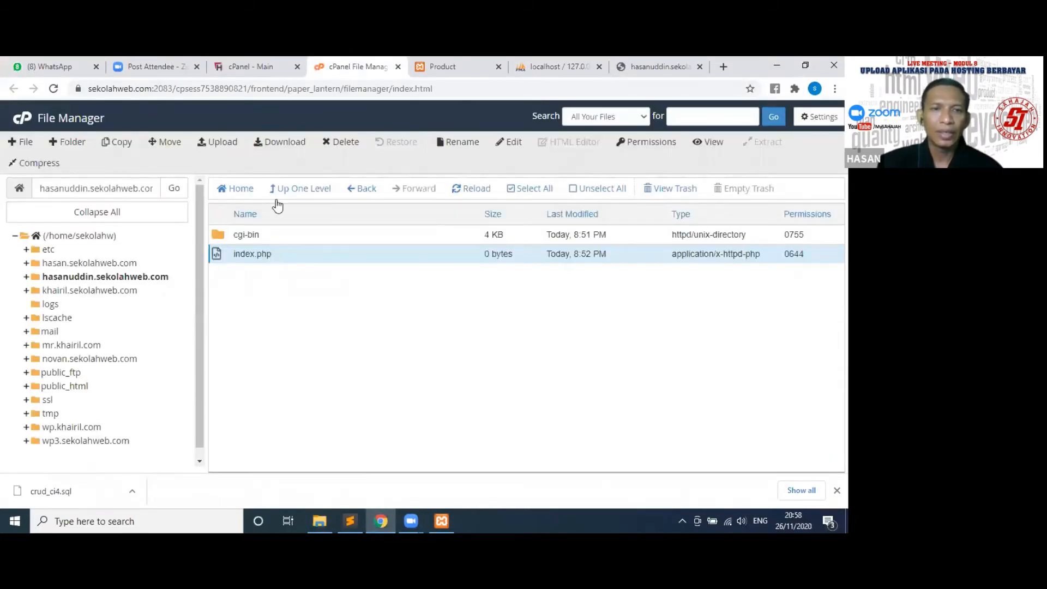
Permanently delete index.php from the subdomain's folder, skipping the trash
click(68, 235)
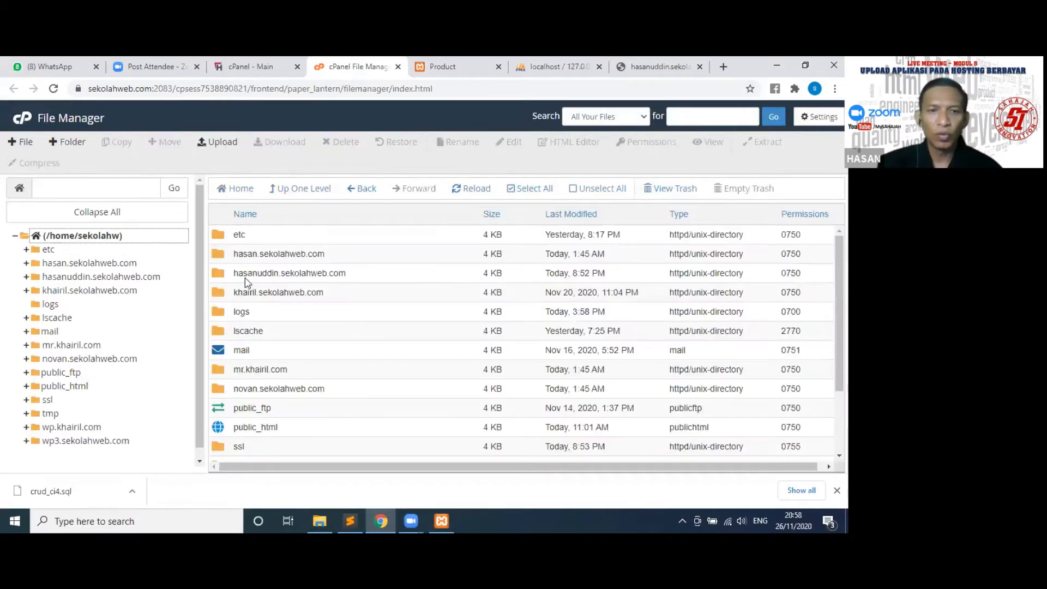
double_click(222, 275)
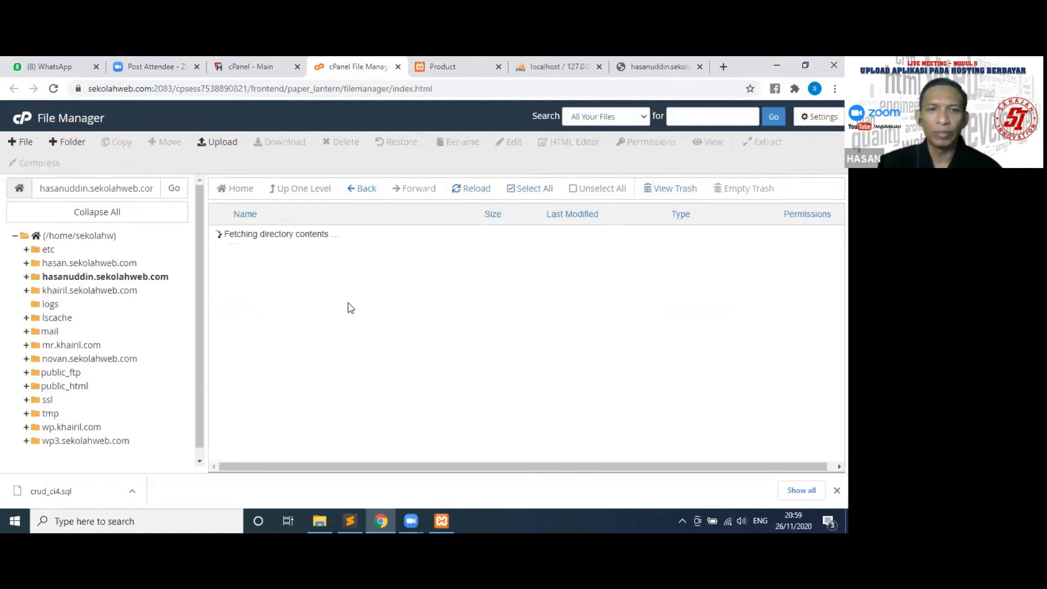
click(218, 256)
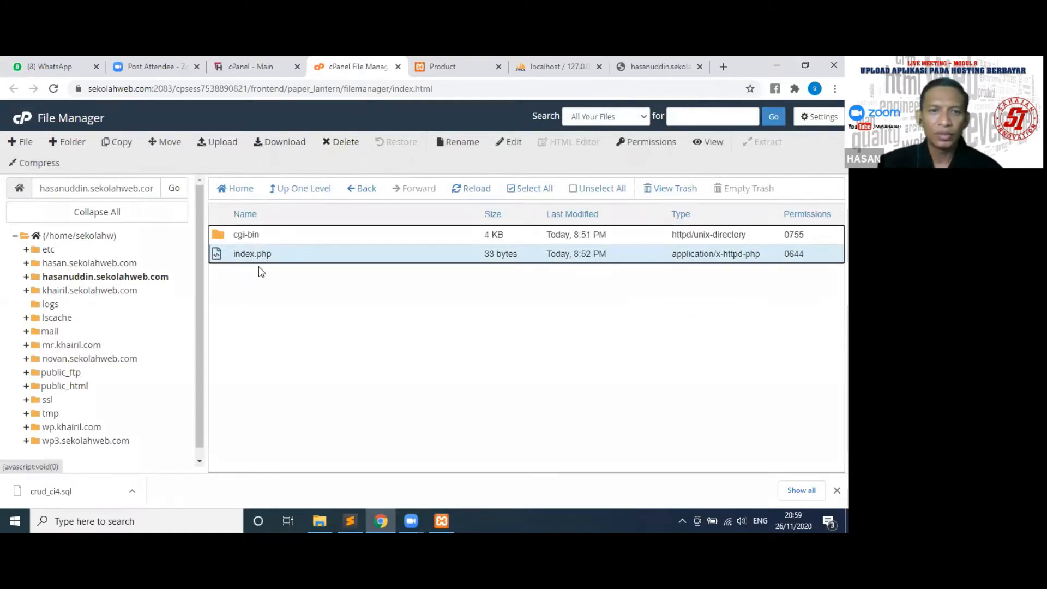
click(238, 267)
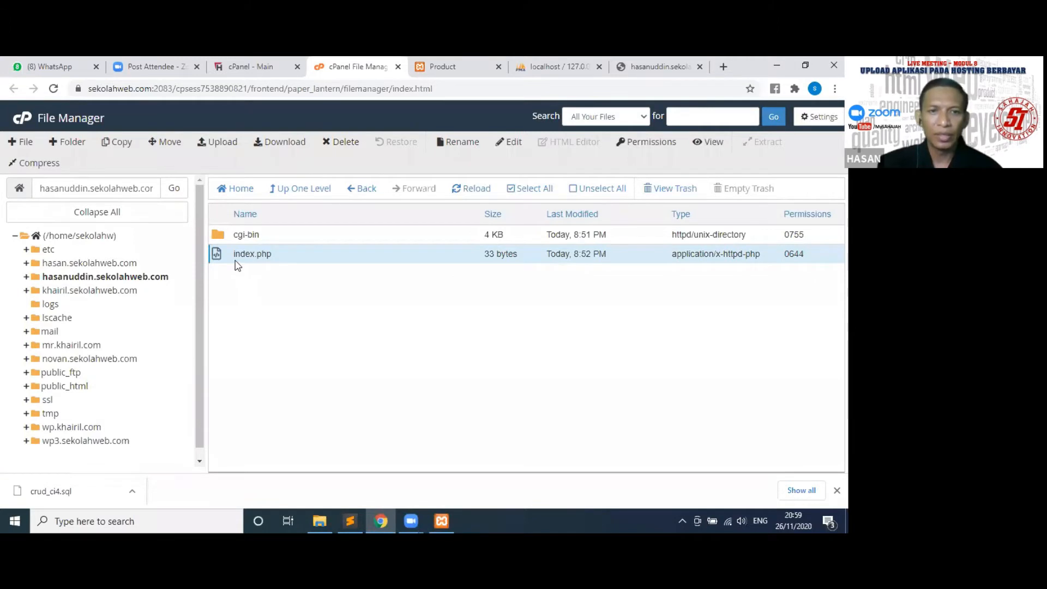
click(220, 261)
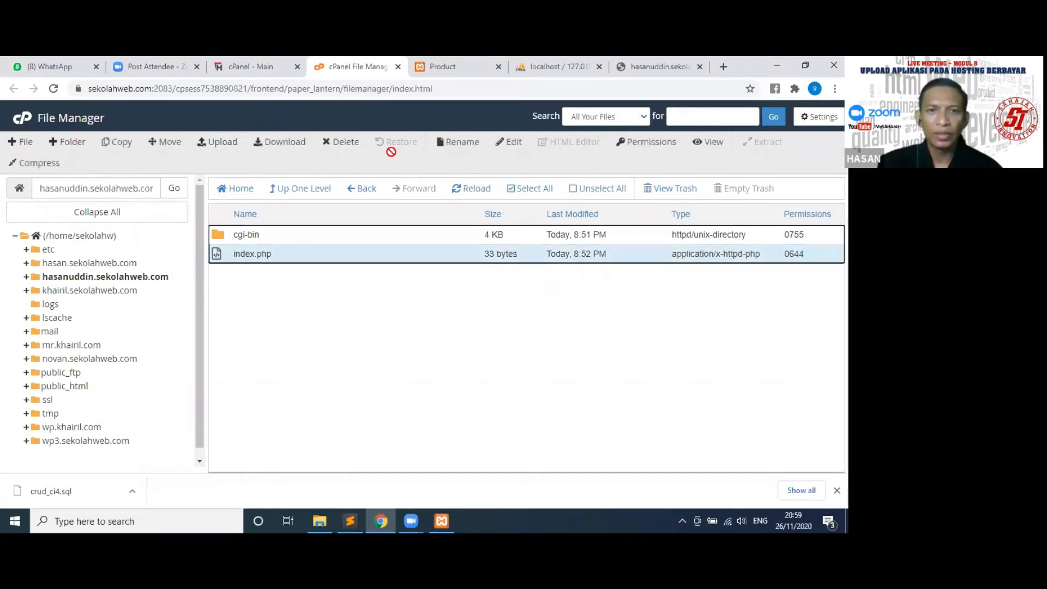
click(349, 141)
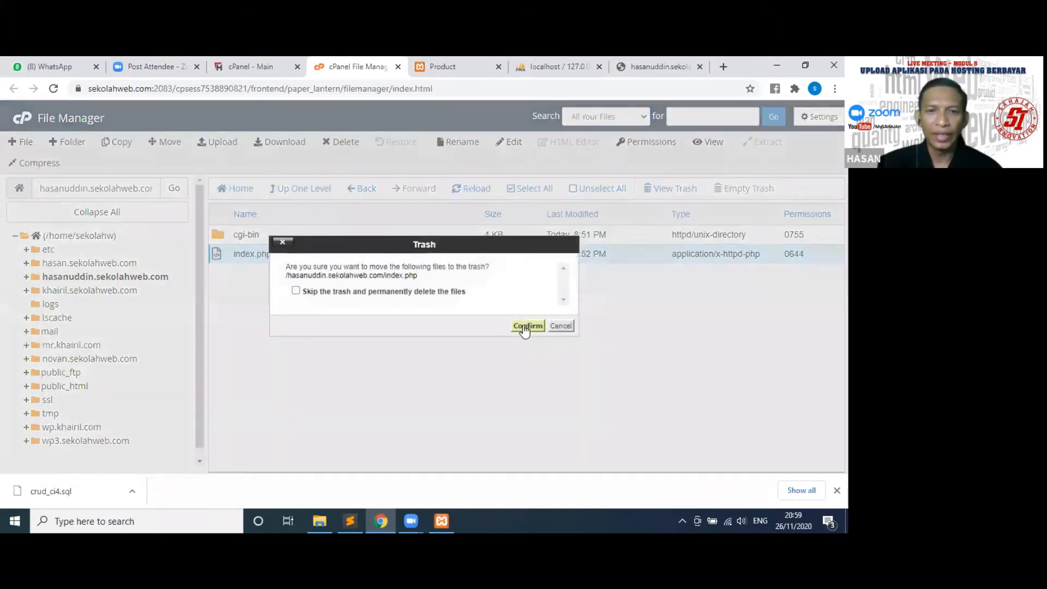
click(393, 291)
click(524, 327)
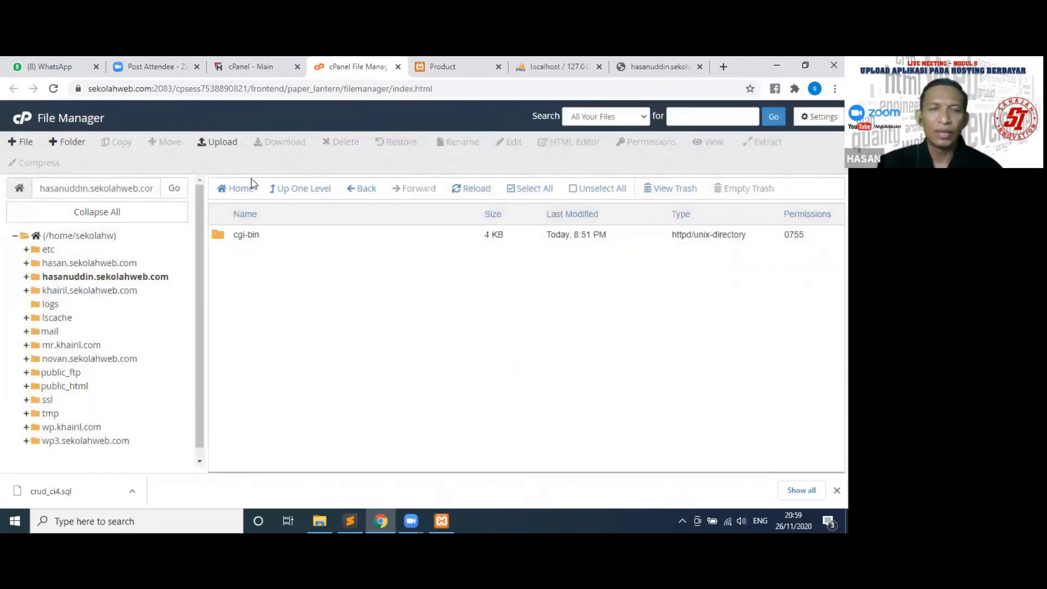
Upload ci4.zip from C:\xampp\htdocs\ci4 to the subdomain's folder and return to its file listing
click(215, 144)
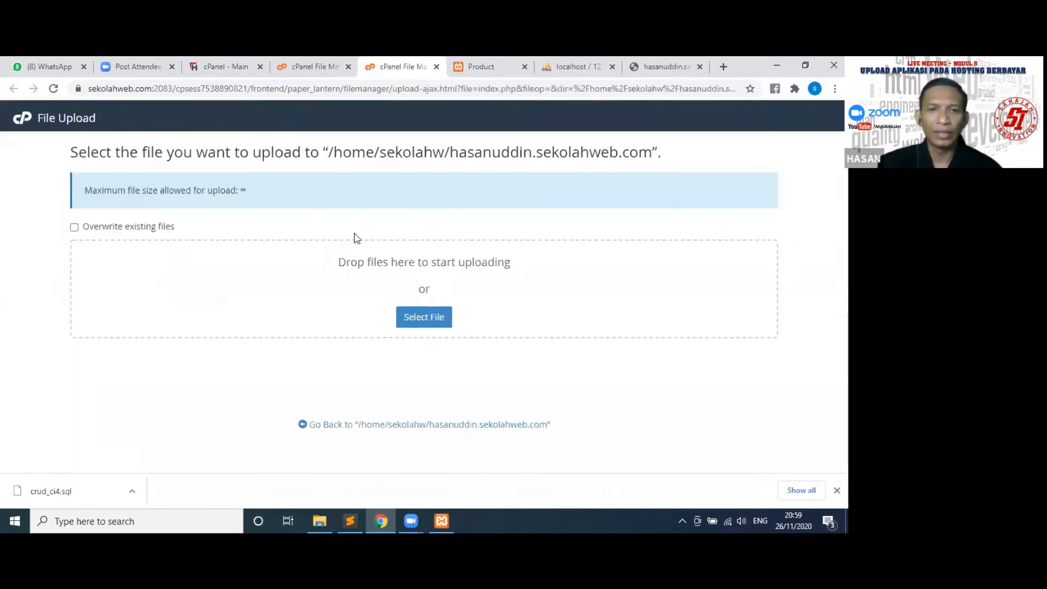
click(431, 316)
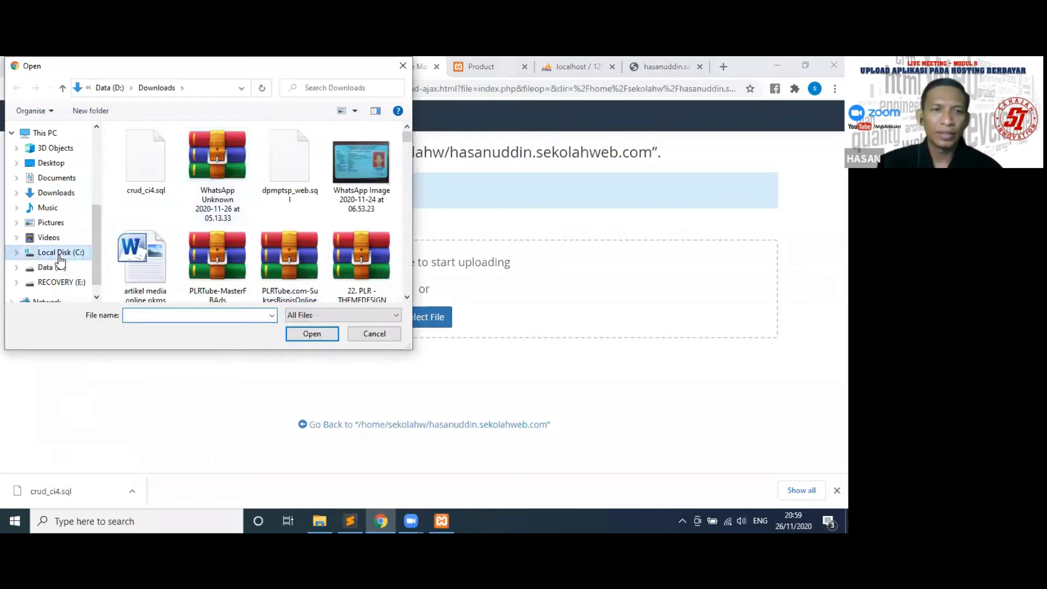
click(59, 254)
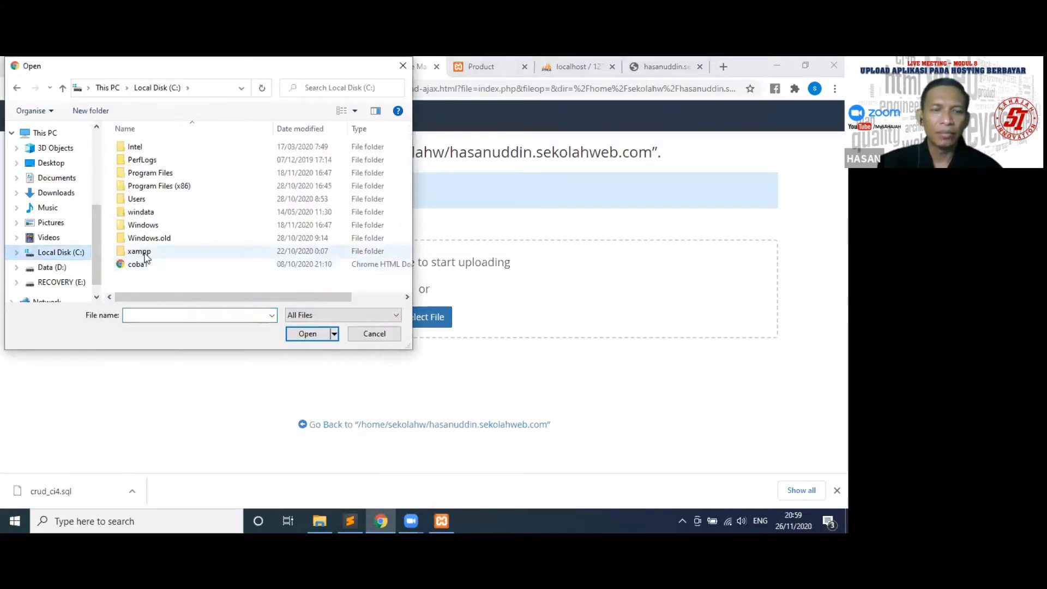
double_click(139, 252)
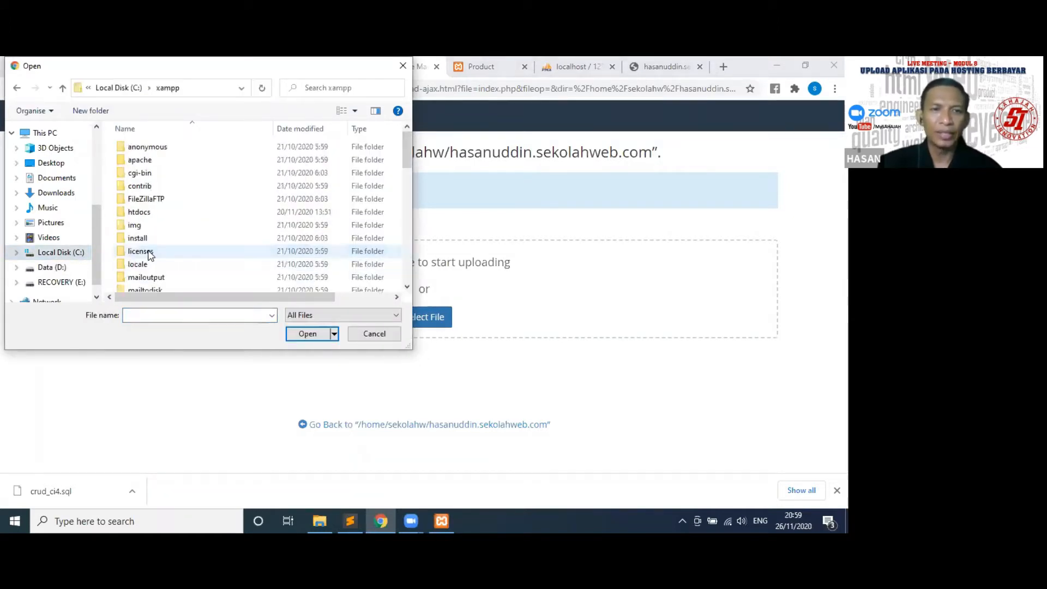
double_click(147, 212)
double_click(135, 160)
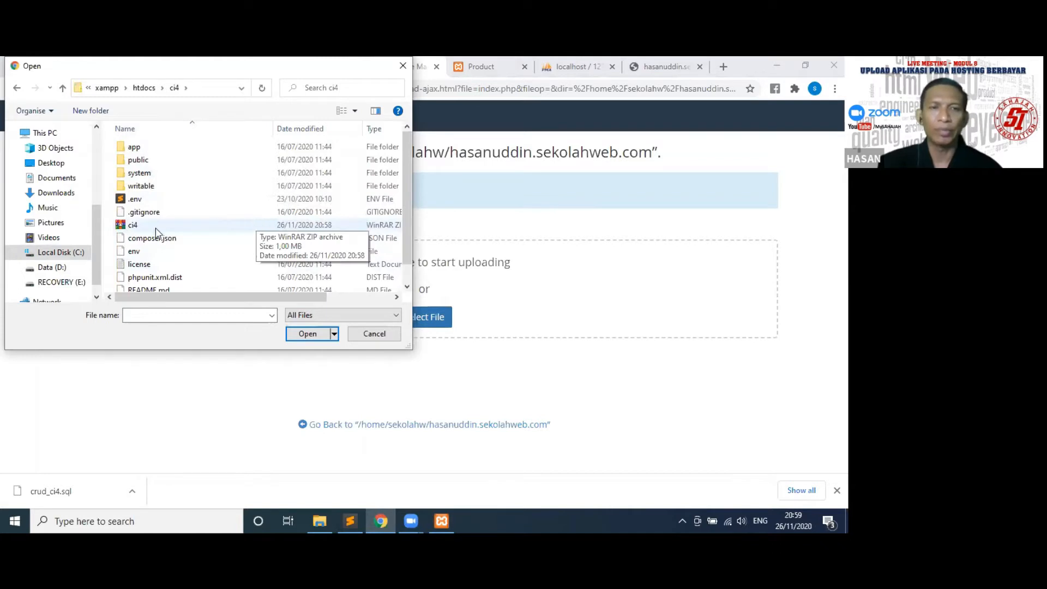
double_click(129, 228)
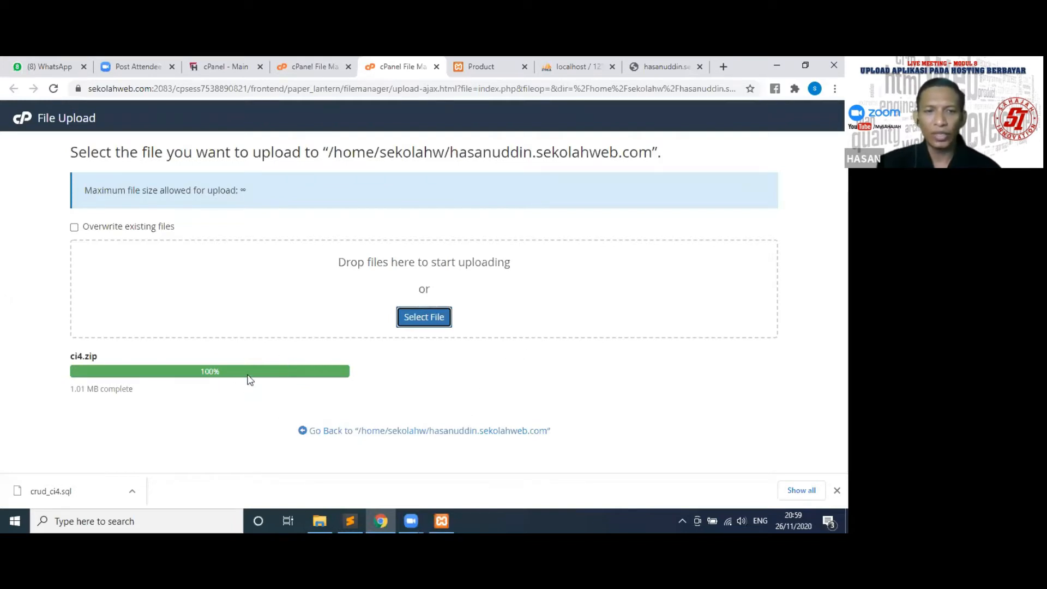
click(406, 423)
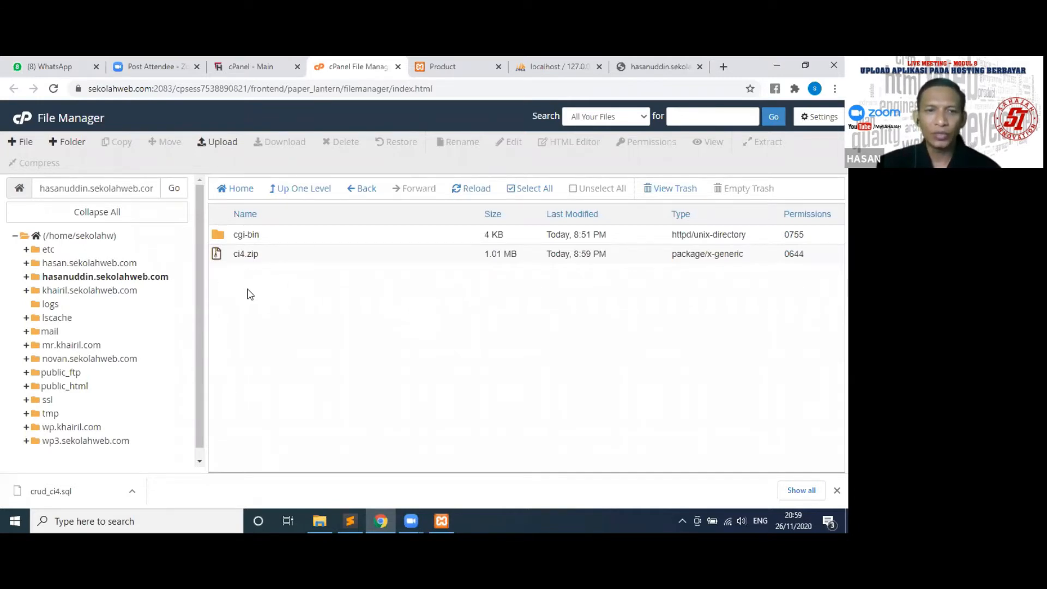
Extract ci4.zip into the subdomain's folder and close the extraction results
click(217, 255)
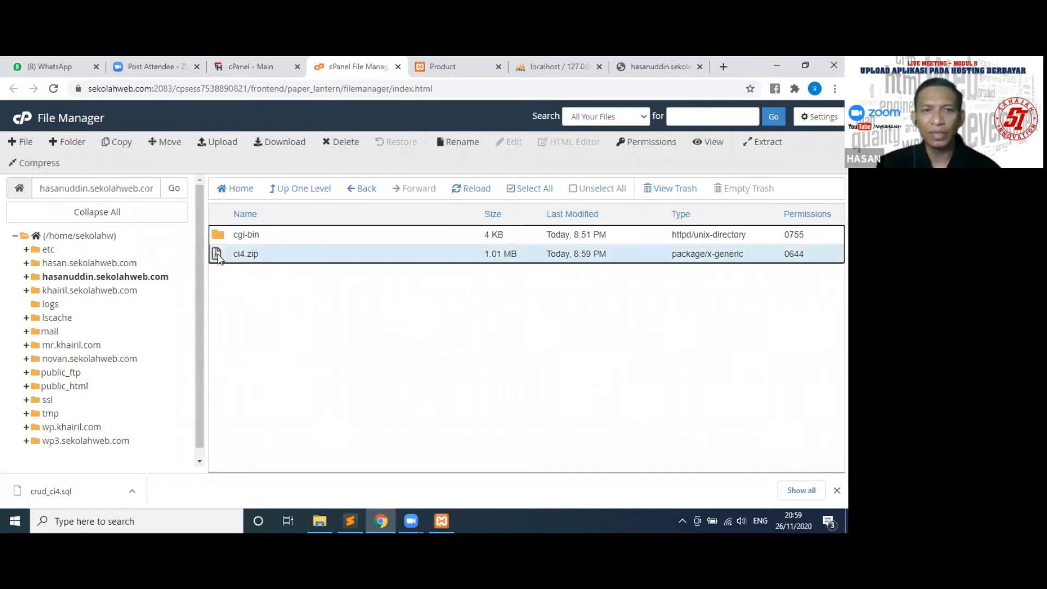
click(767, 144)
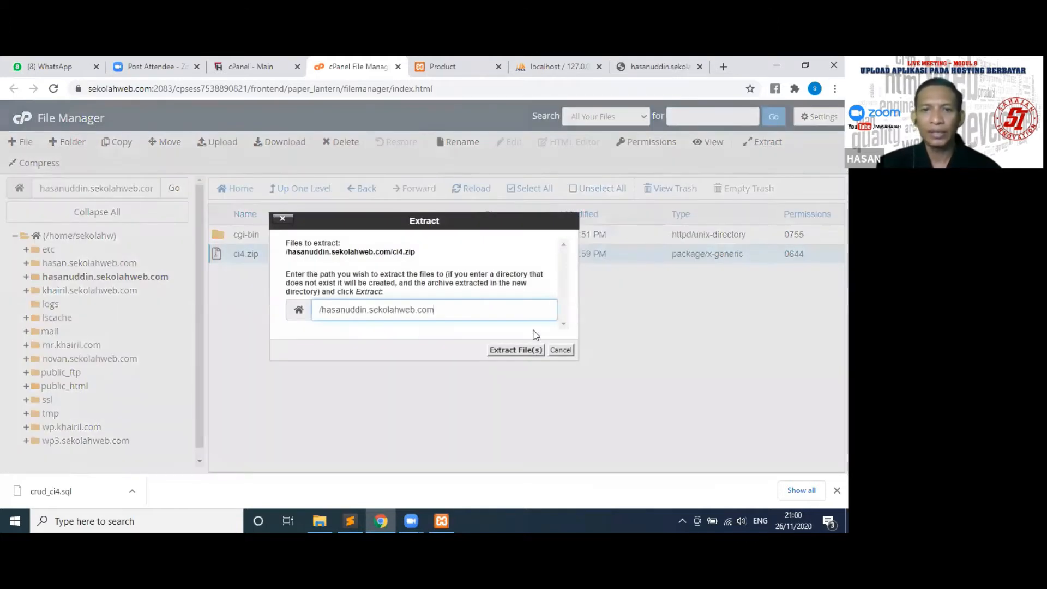
click(515, 352)
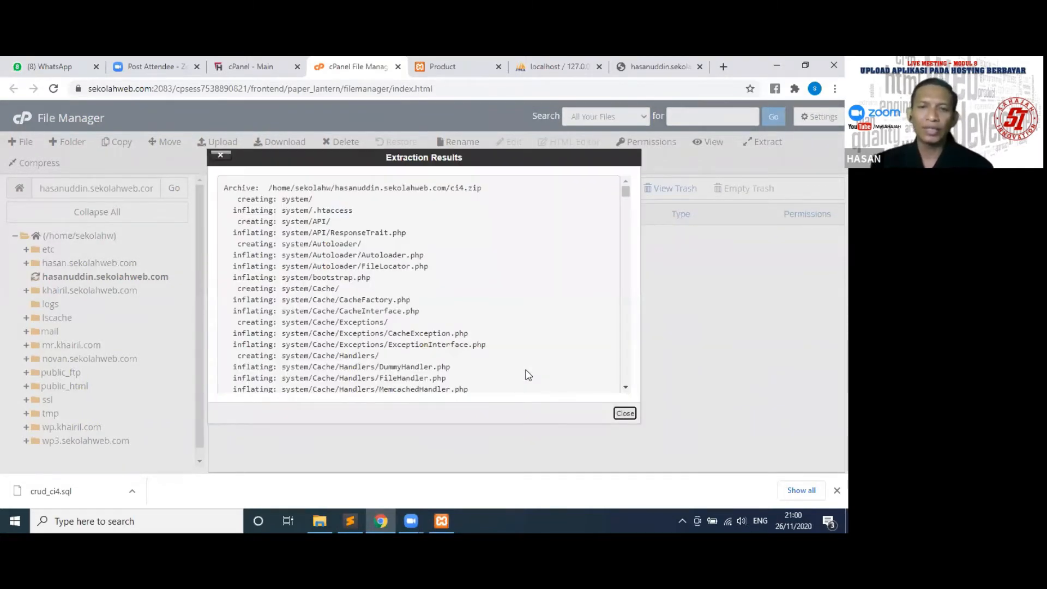
click(625, 414)
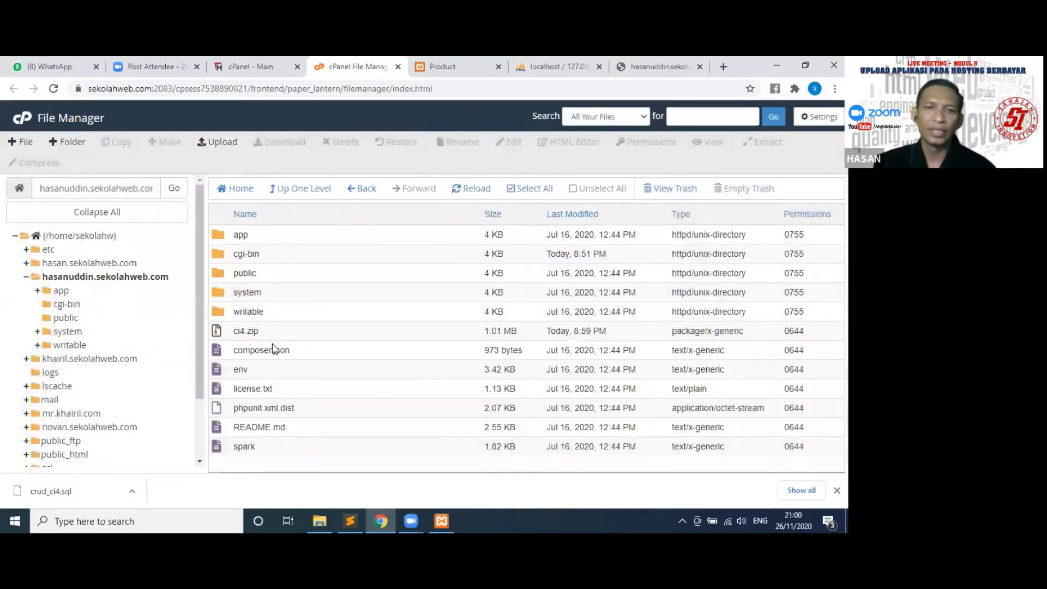
click(220, 254)
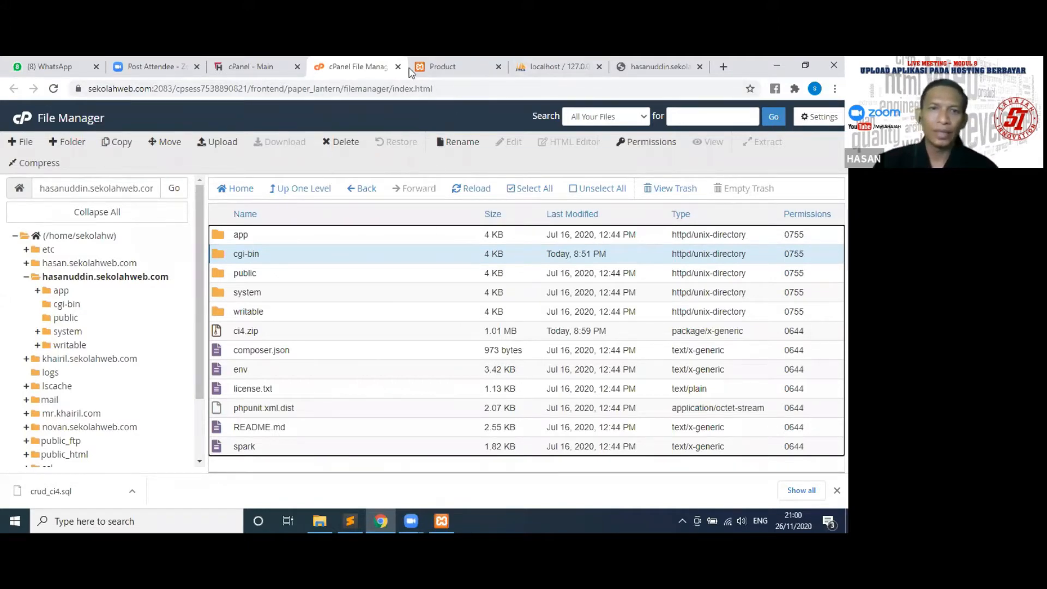
click(454, 67)
click(369, 69)
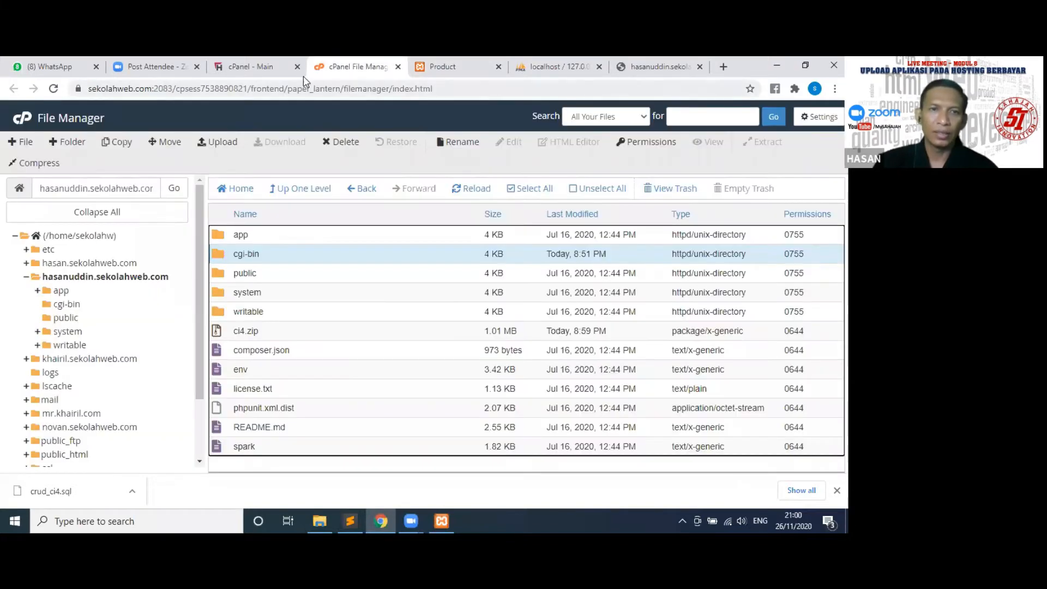
Return to the cPanel main page and open the MySQL Databases page
click(270, 67)
scroll(146, 244, down, 5)
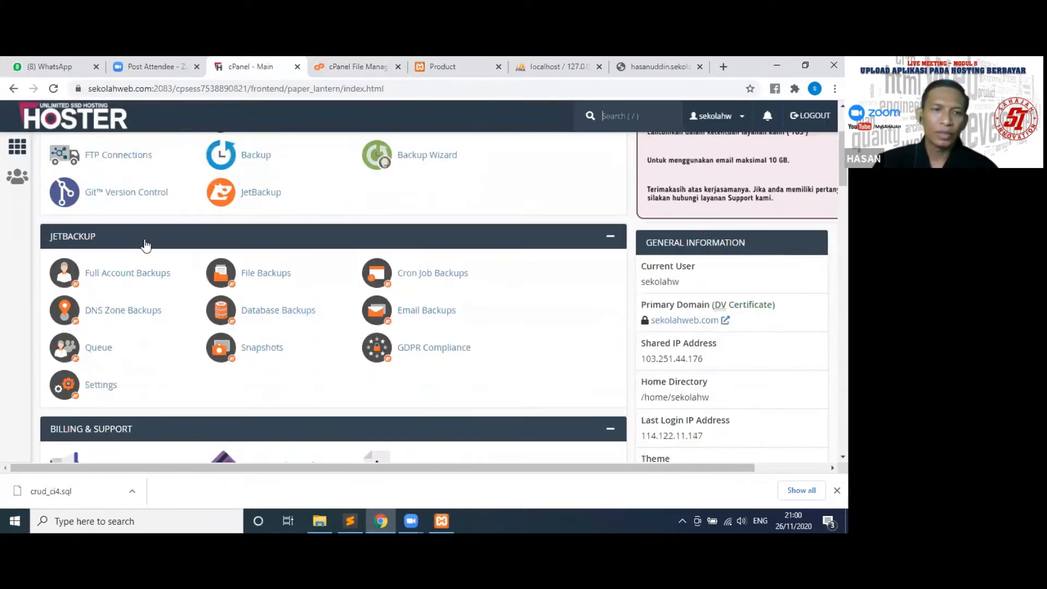
scroll(290, 275, down, 4)
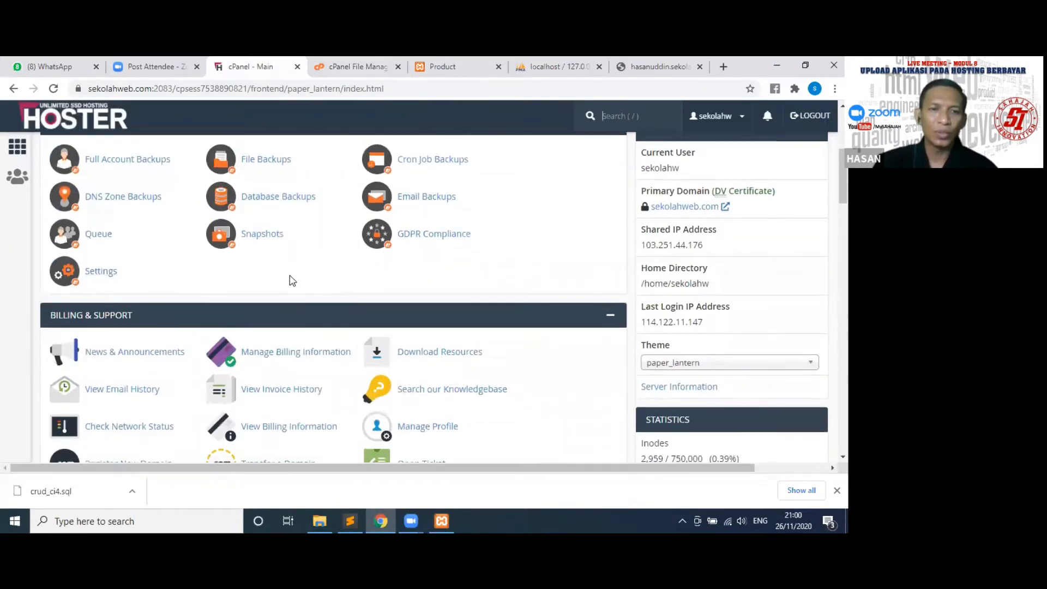
scroll(289, 289, down, 4)
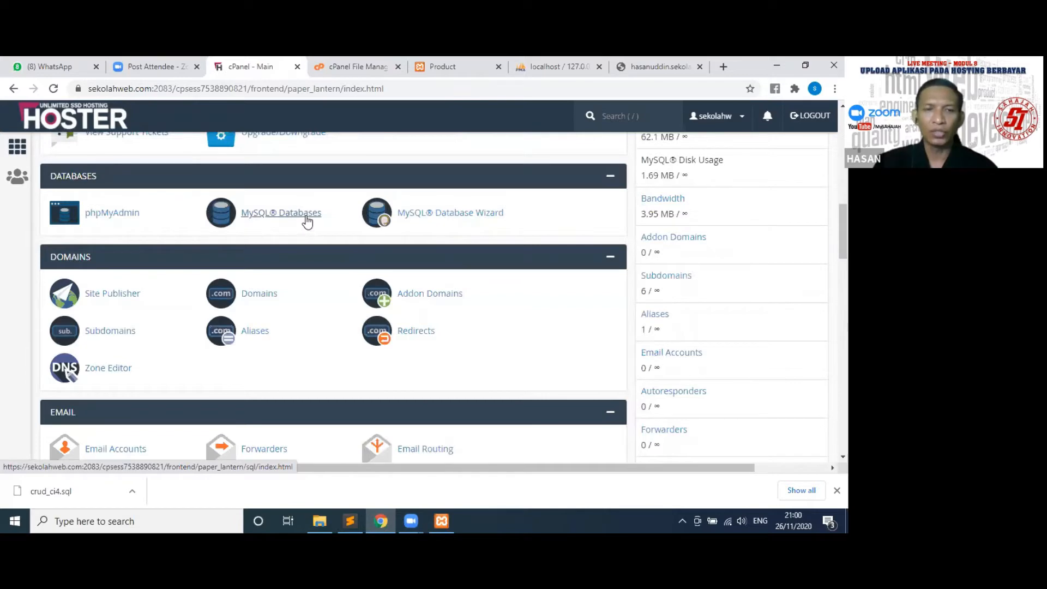
click(304, 218)
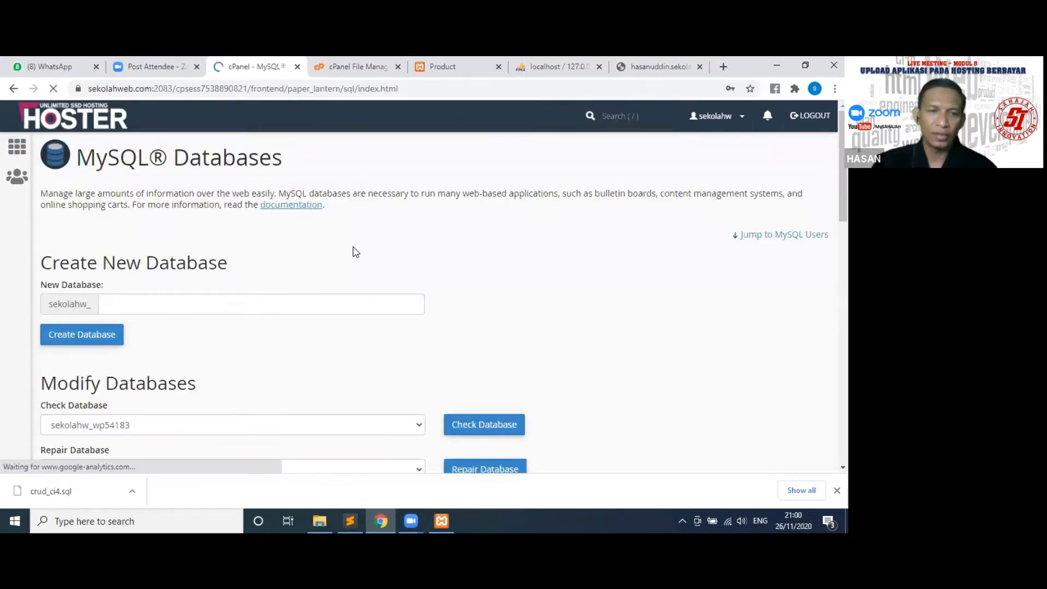
Create a new MySQL database named ci4db after the sekolahw_ prefix
scroll(352, 248, down, 1)
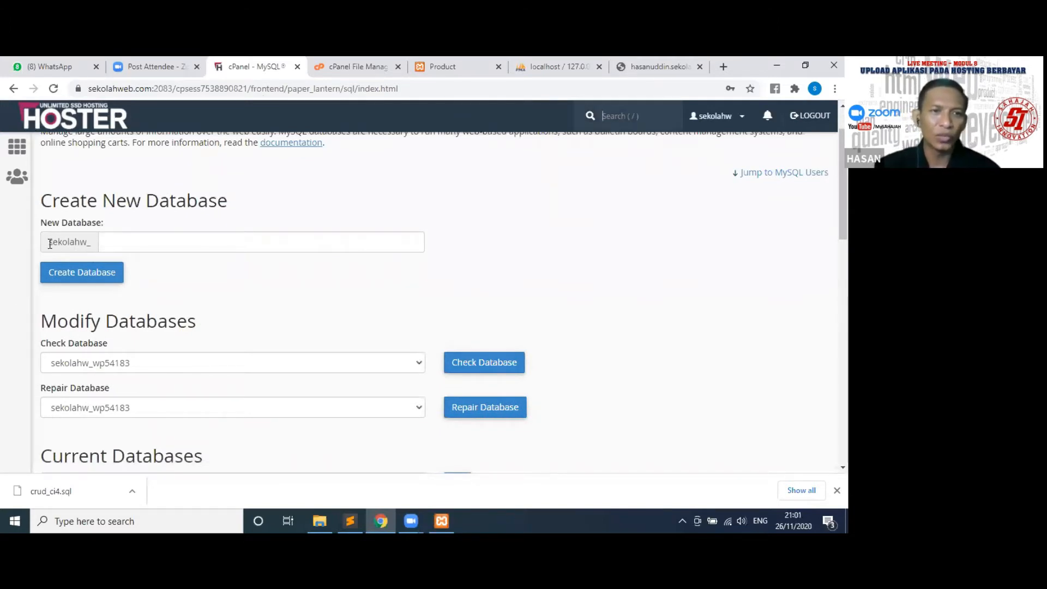
drag(49, 244, 103, 245)
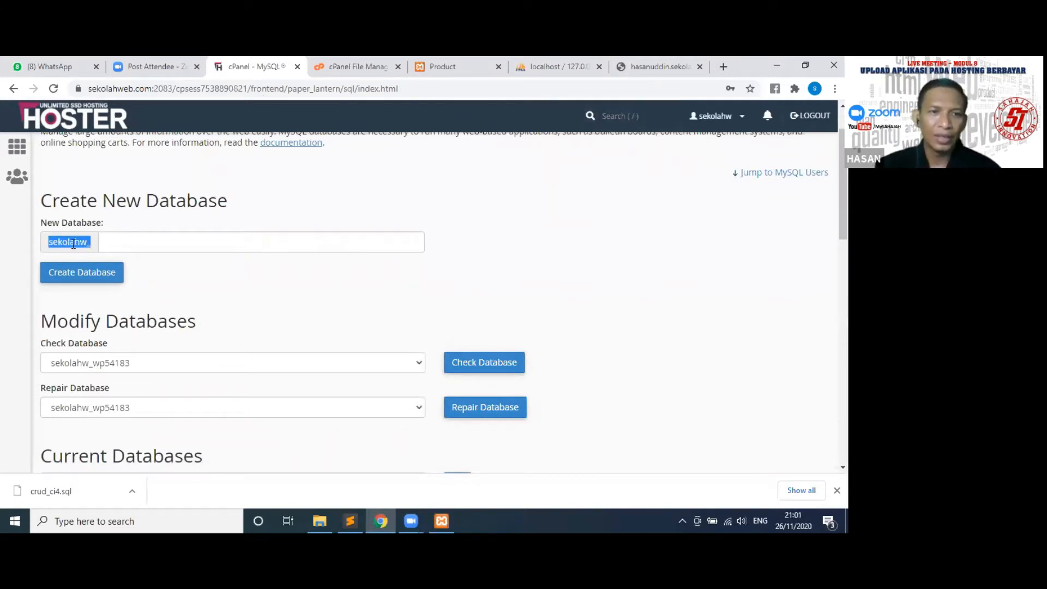
click(53, 241)
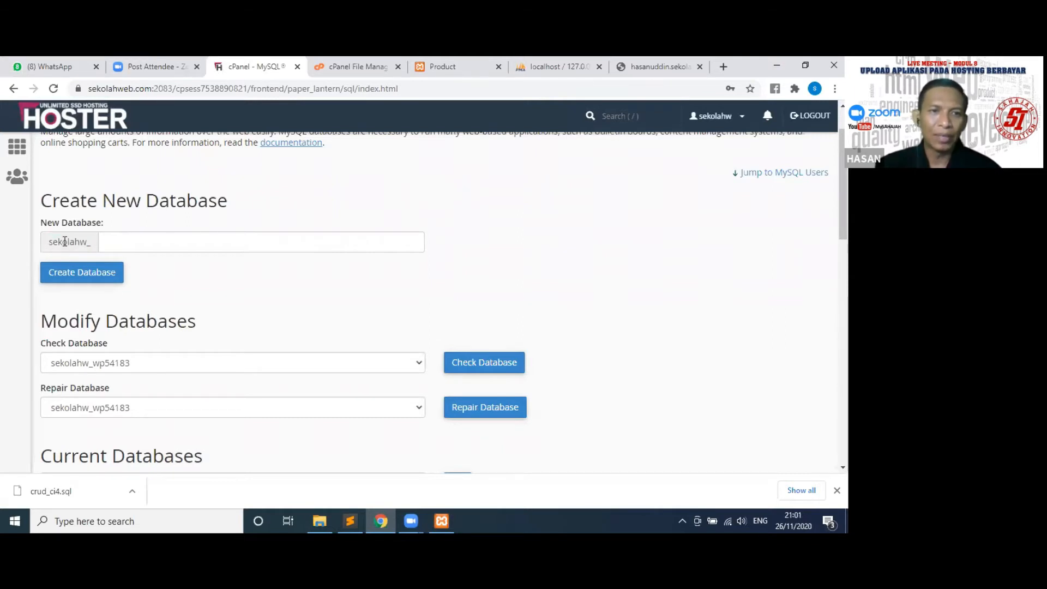
drag(50, 243, 115, 240)
click(117, 242)
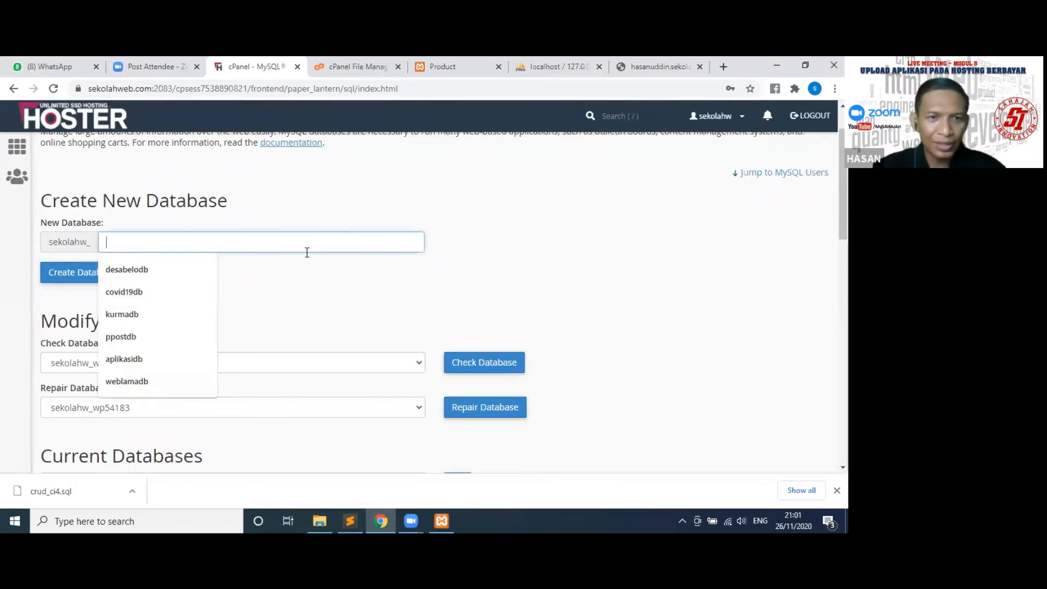
click(311, 293)
click(239, 239)
text(c)
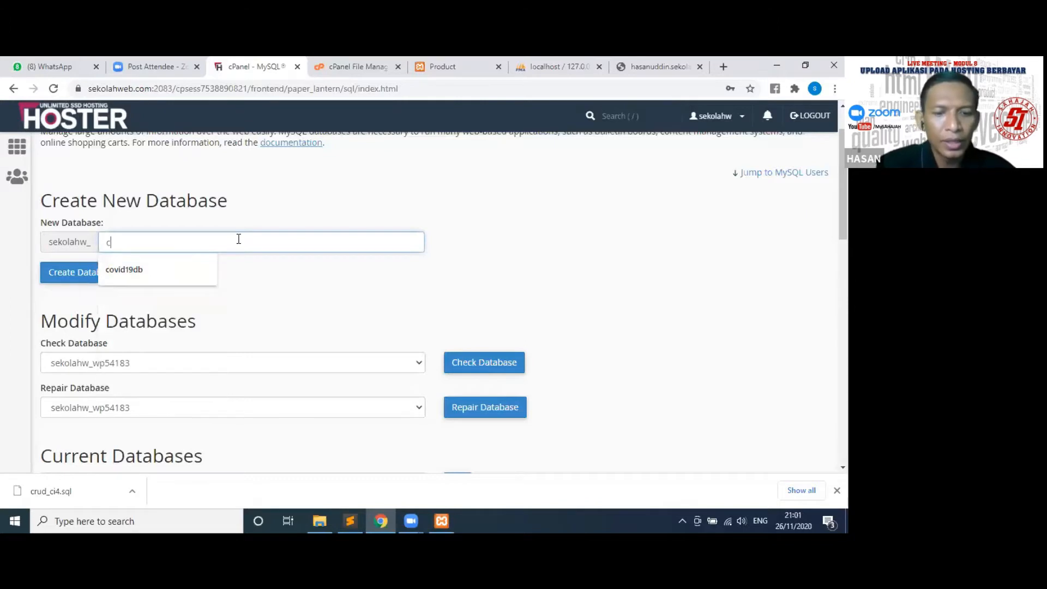
text(i4)
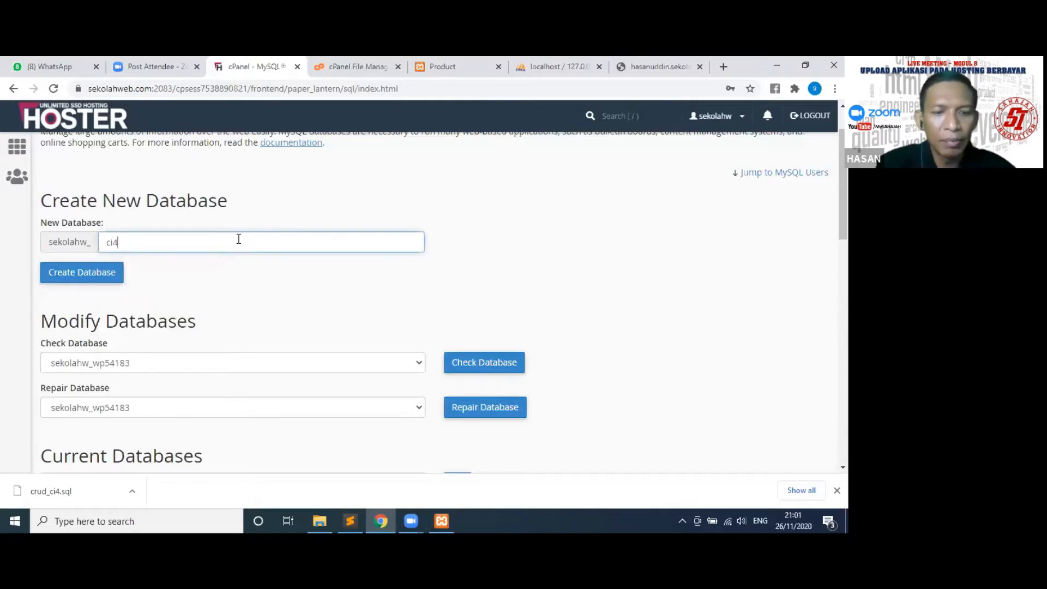
text(db)
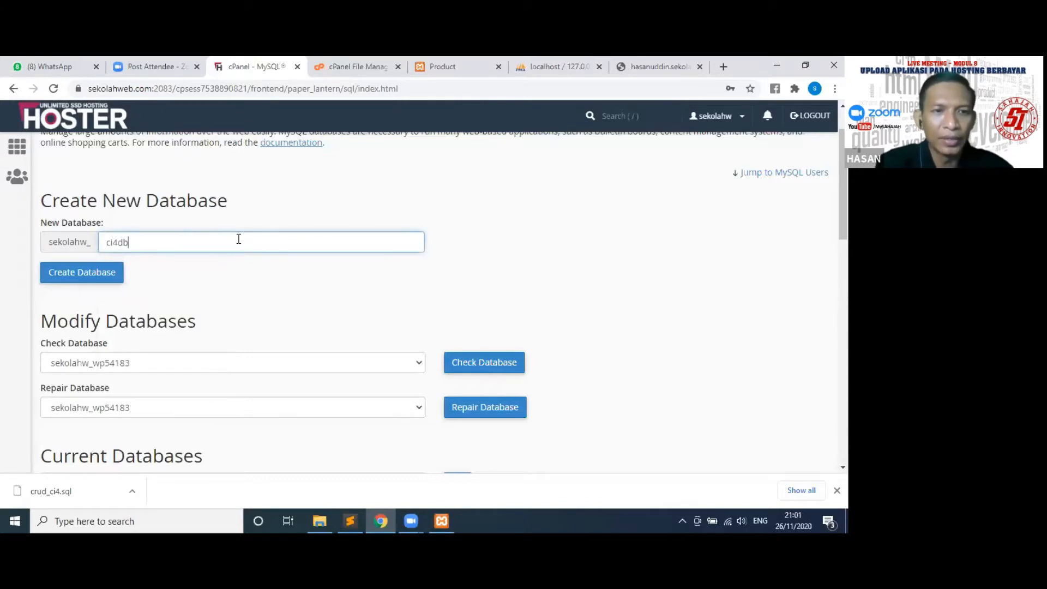
click(86, 274)
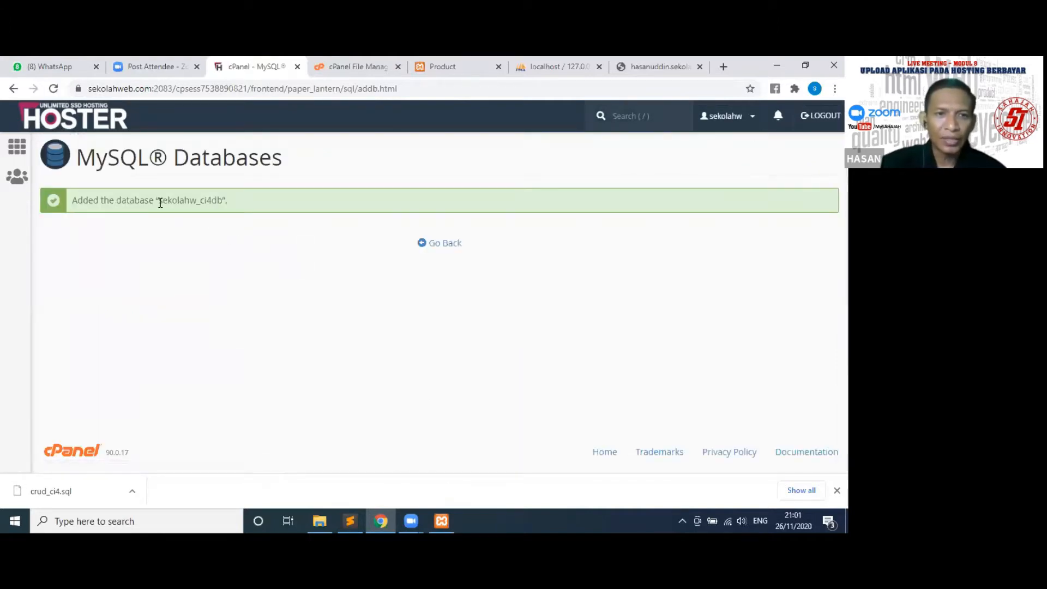
Copy the new database name sekolahw_ci4db into a blank Notepad note and minimize Notepad
drag(159, 202, 218, 203)
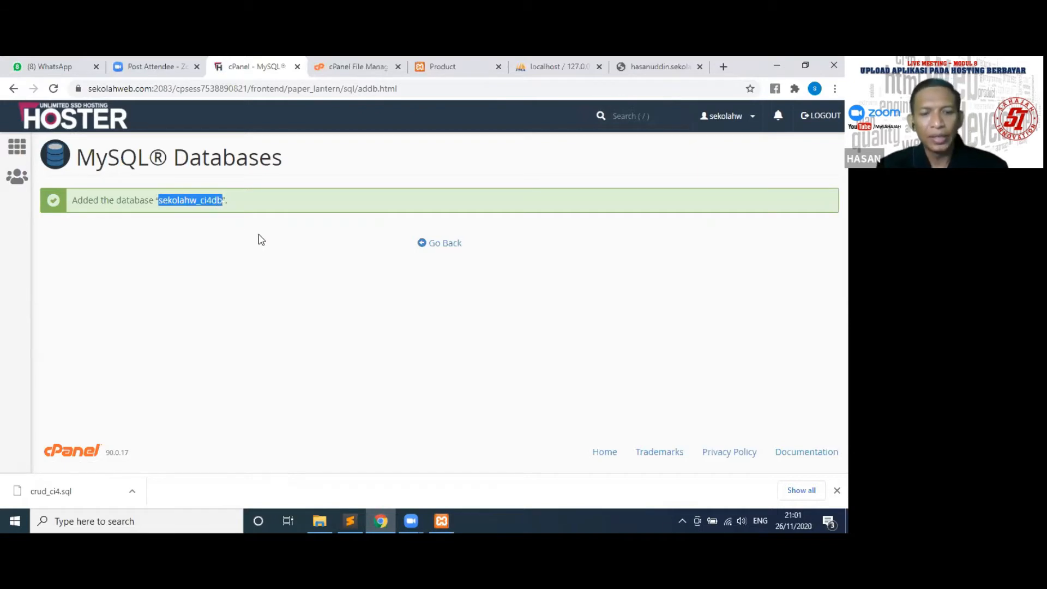
click(24, 519)
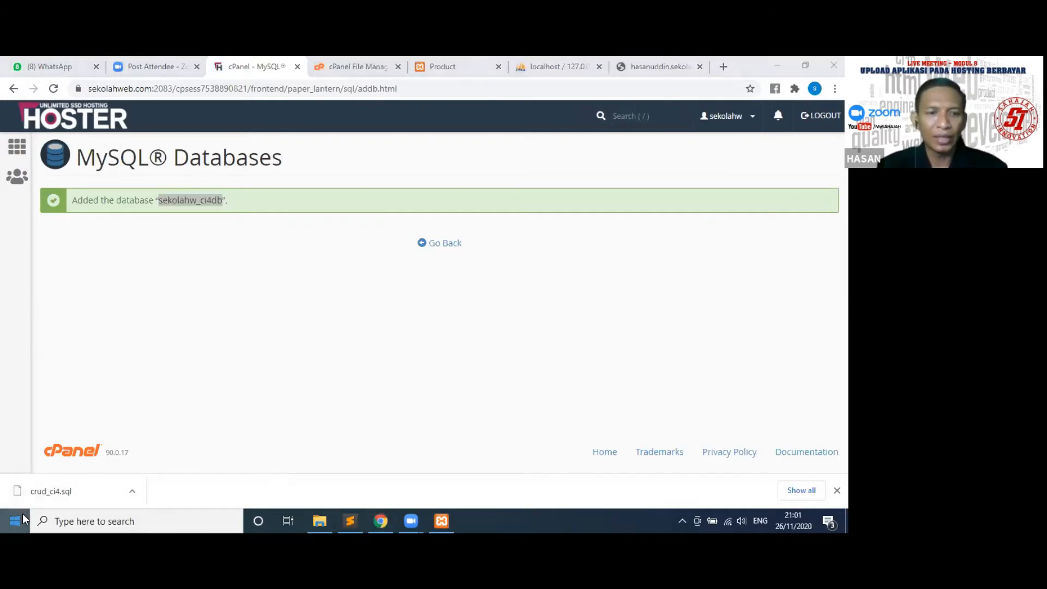
text(note)
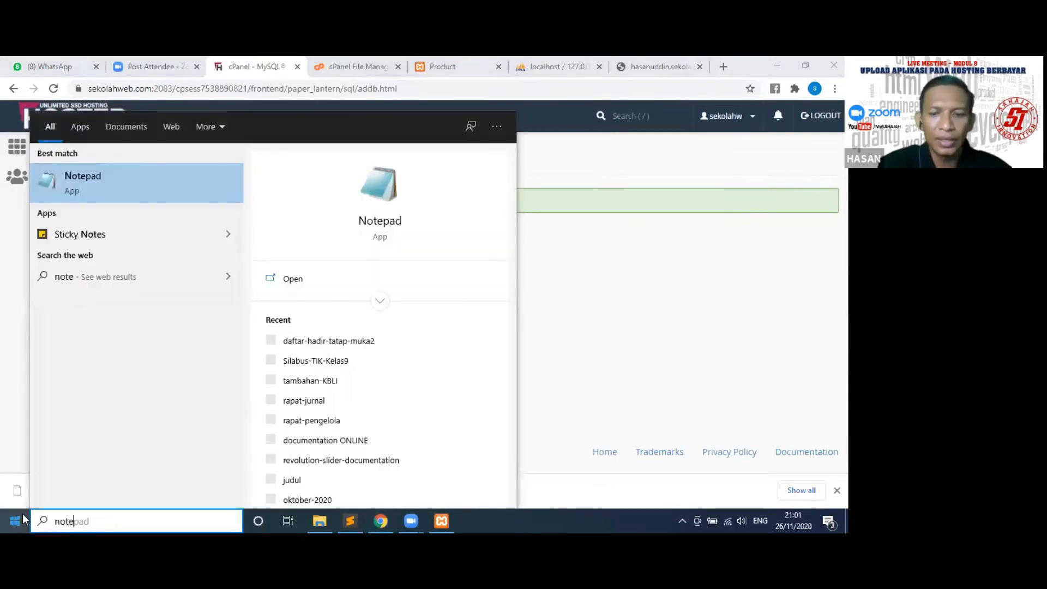
key(Return)
text(sekolahw_ci4db)
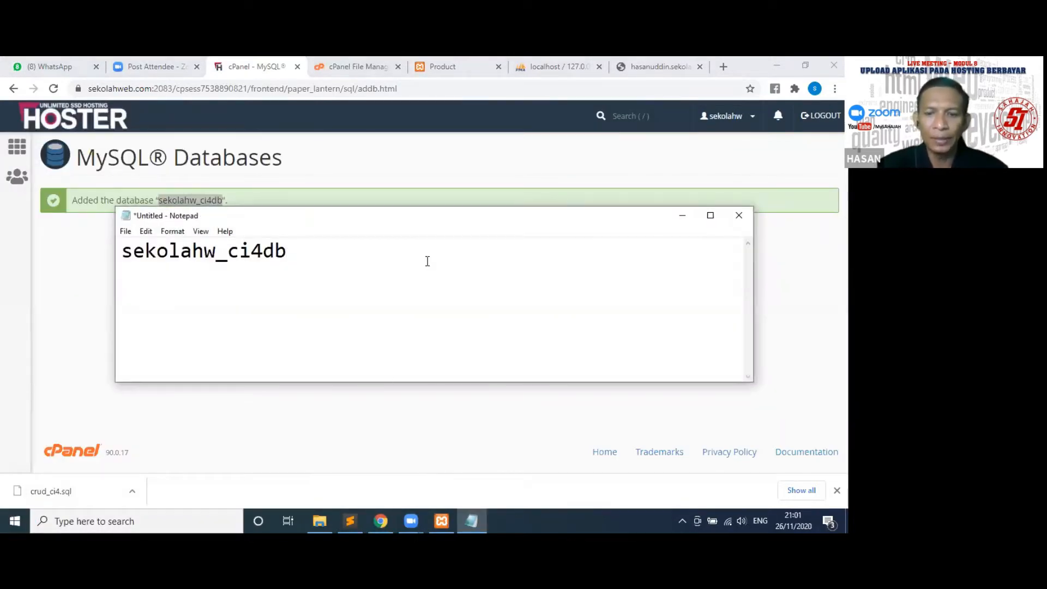
click(682, 215)
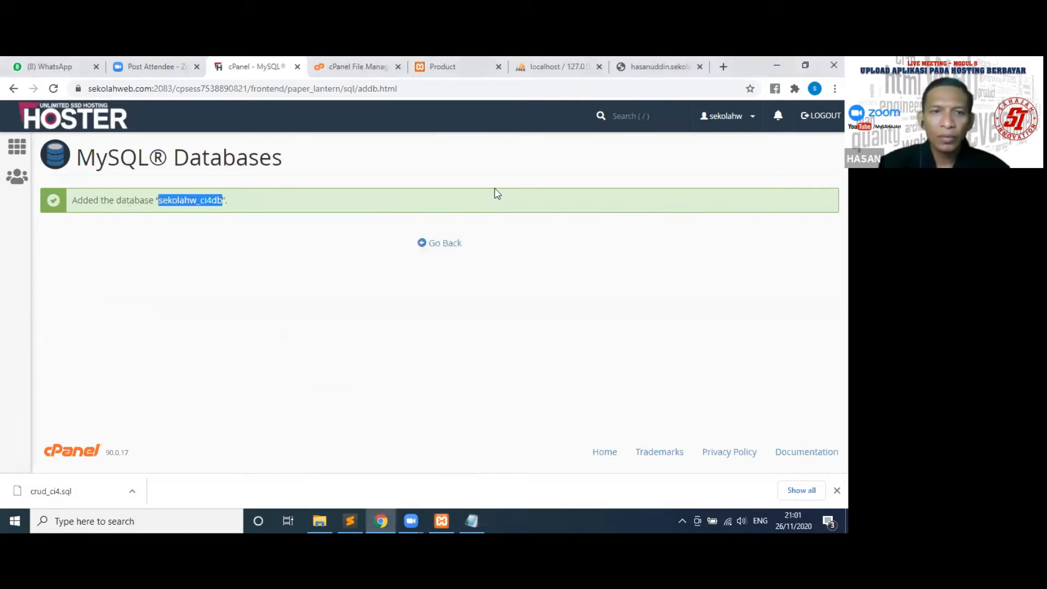
Return to the MySQL Databases page and set the username of the new MySQL user to ci4
click(445, 242)
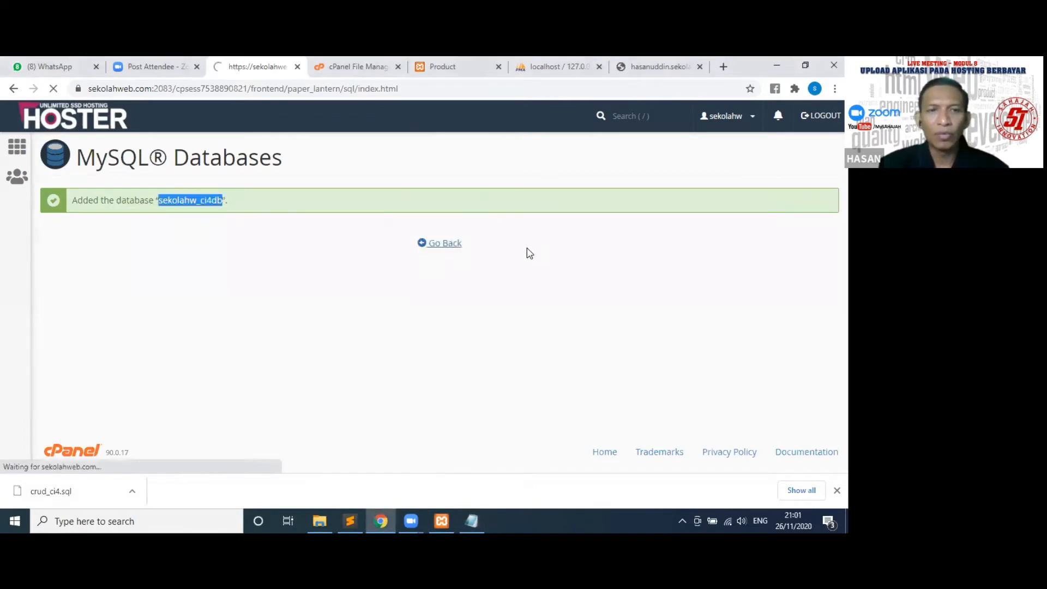
scroll(423, 262, down, 3)
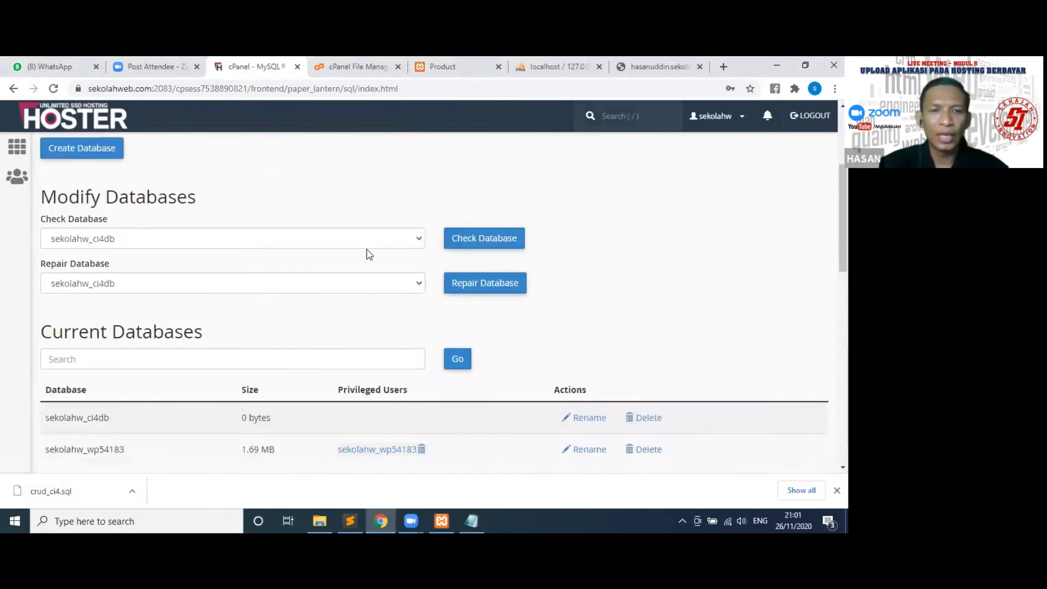
scroll(369, 254, down, 3)
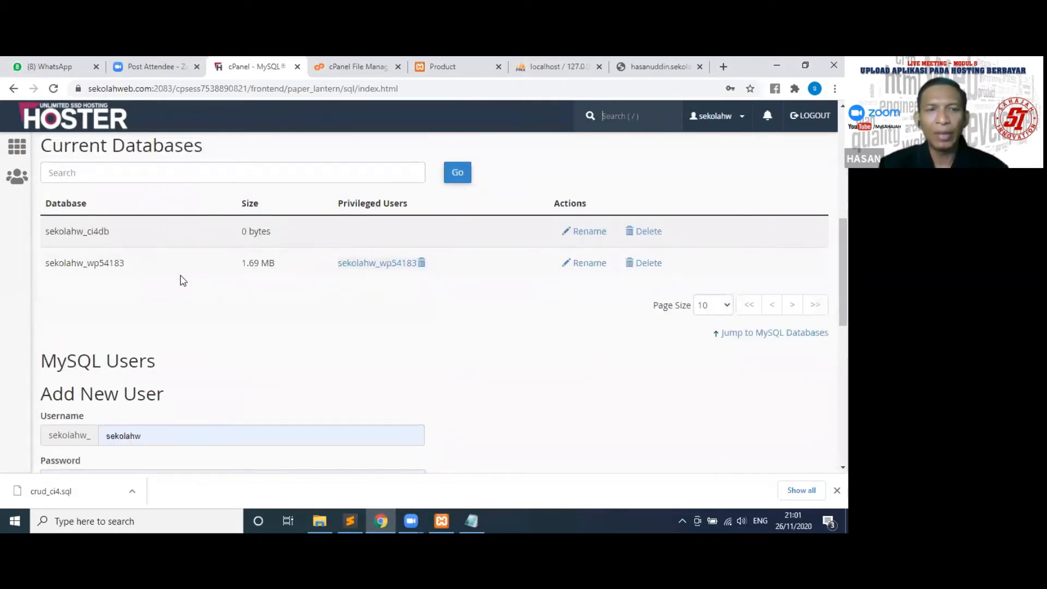
scroll(259, 322, down, 3)
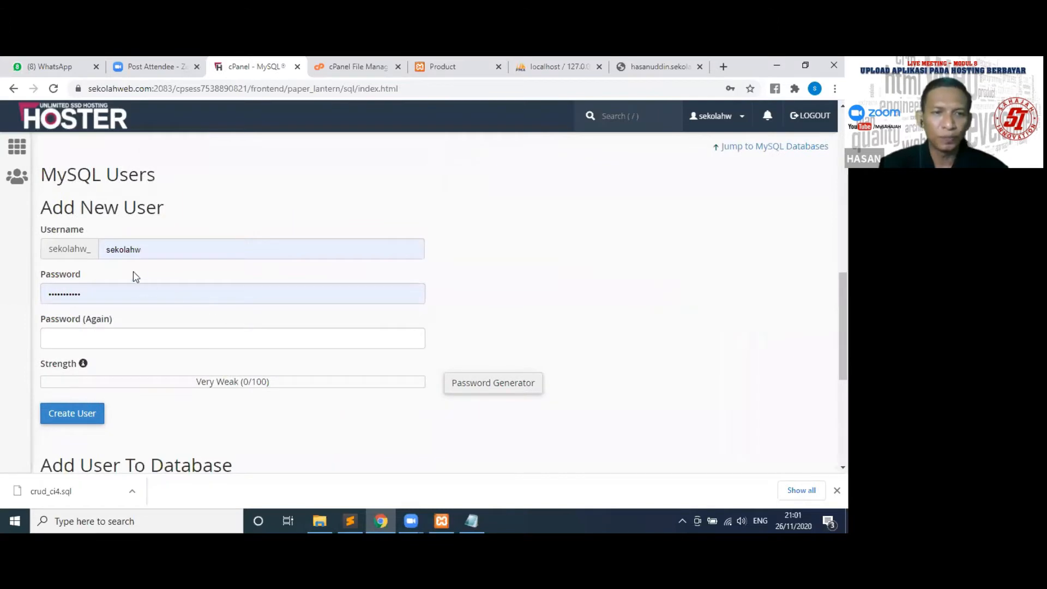
double_click(101, 249)
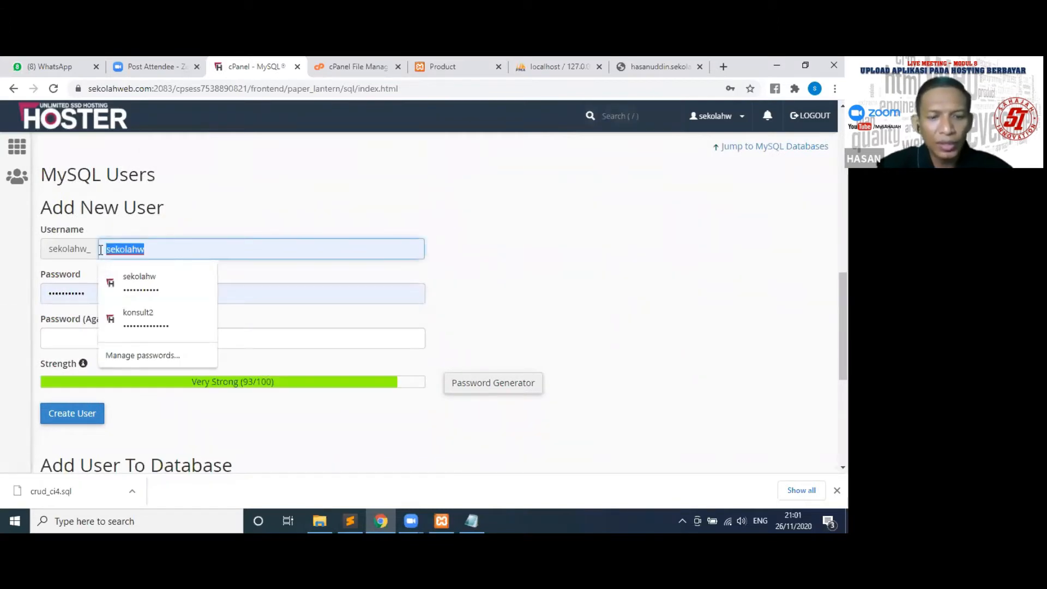
text(ci4)
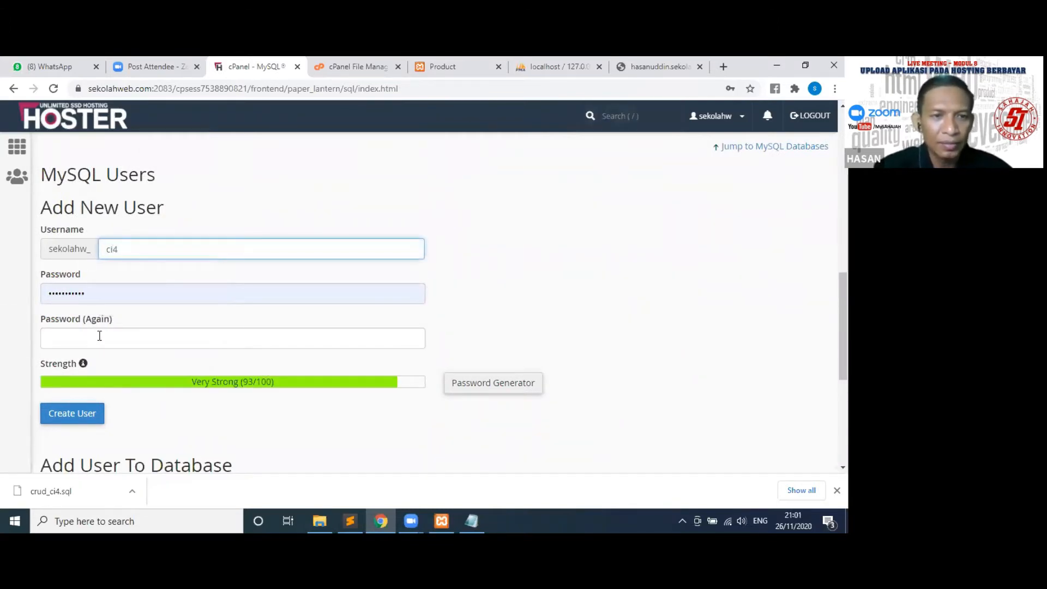
Try out two candidate passwords in the new MySQL user's password field
double_click(107, 294)
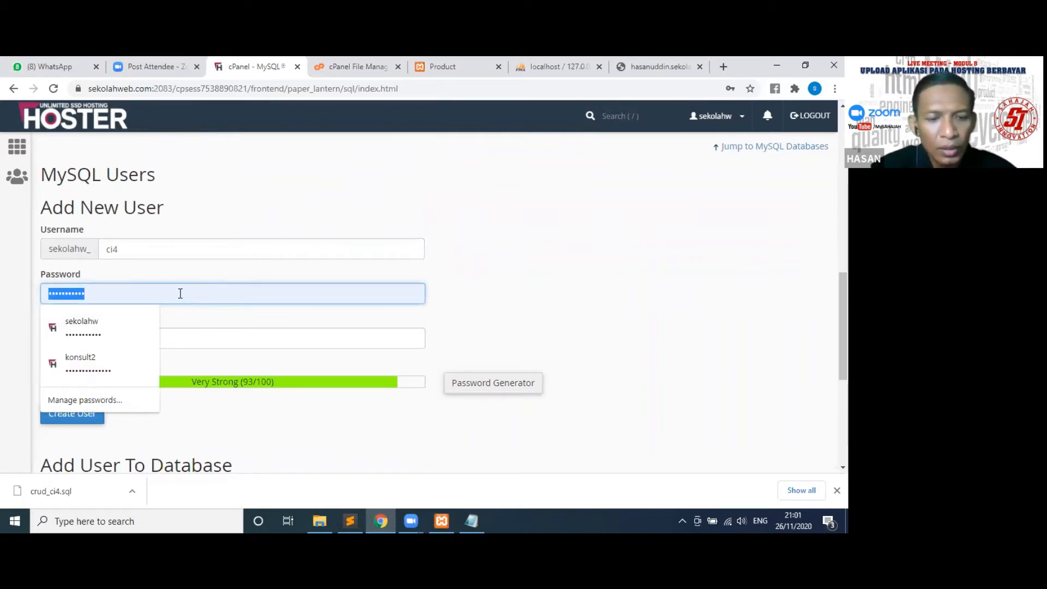
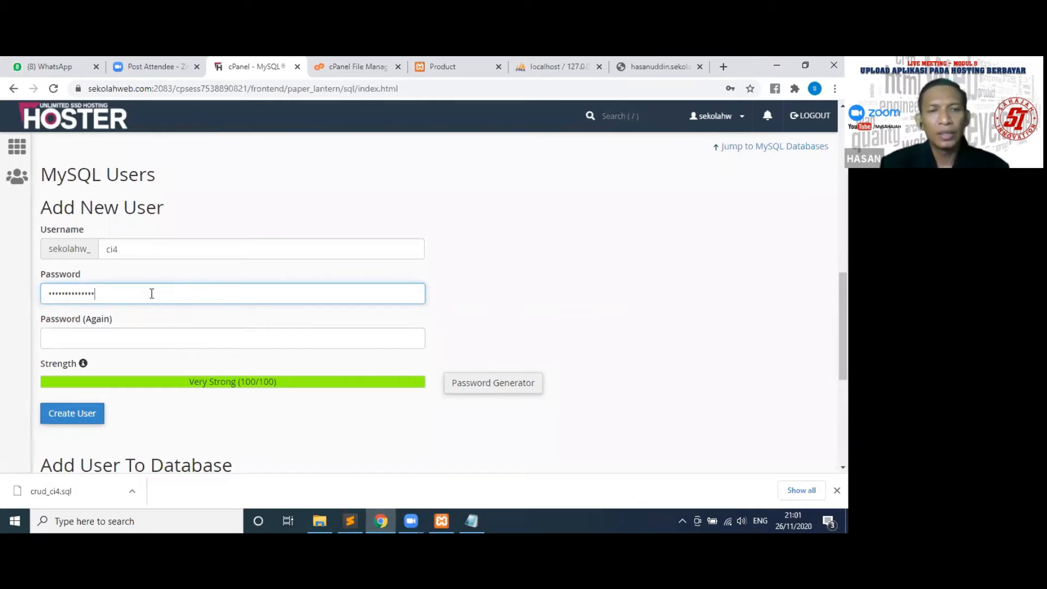
drag(152, 293, 42, 303)
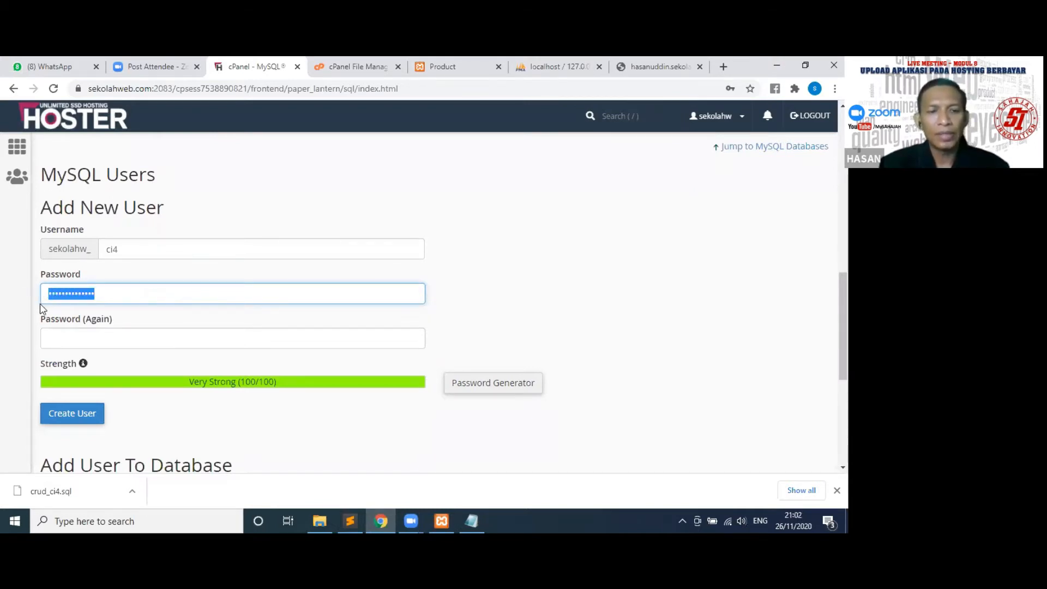
text(ci•)
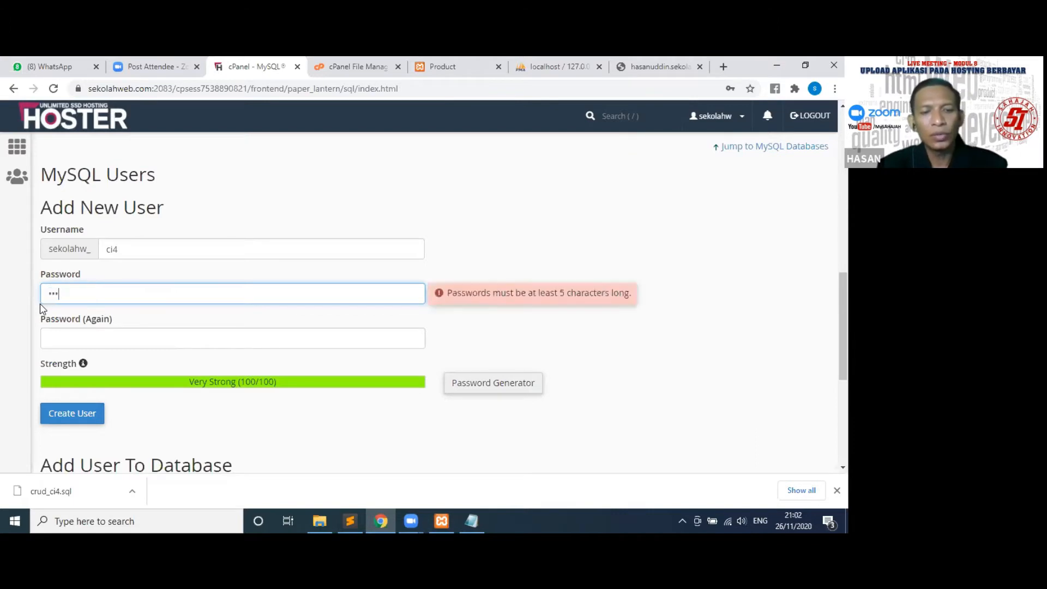
text(••)
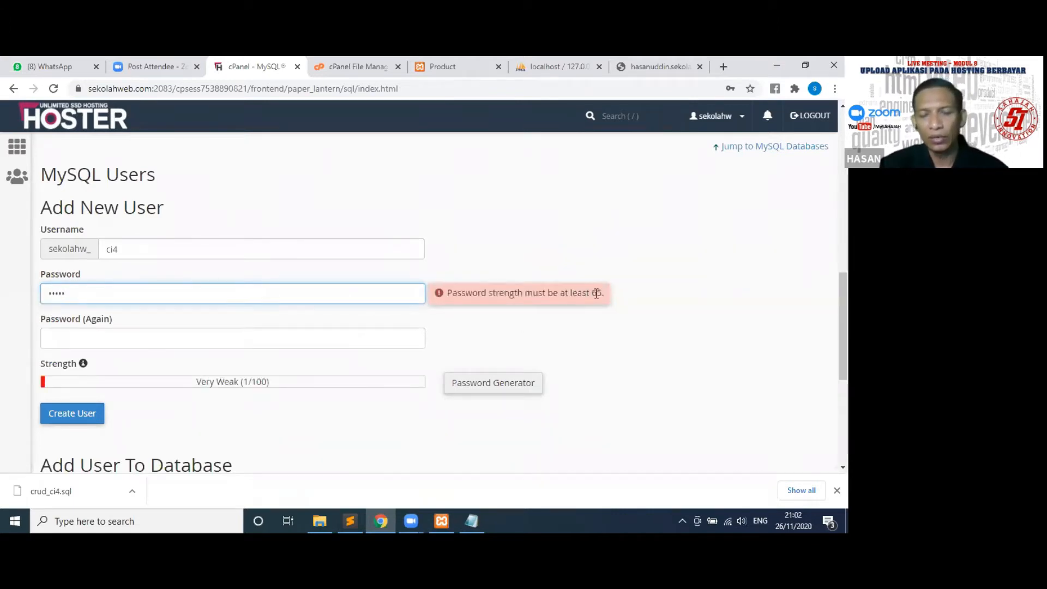
Enter and repeat the new MySQL user's password, create the user, and dismiss the browser's offer to save the password
drag(104, 297, 37, 302)
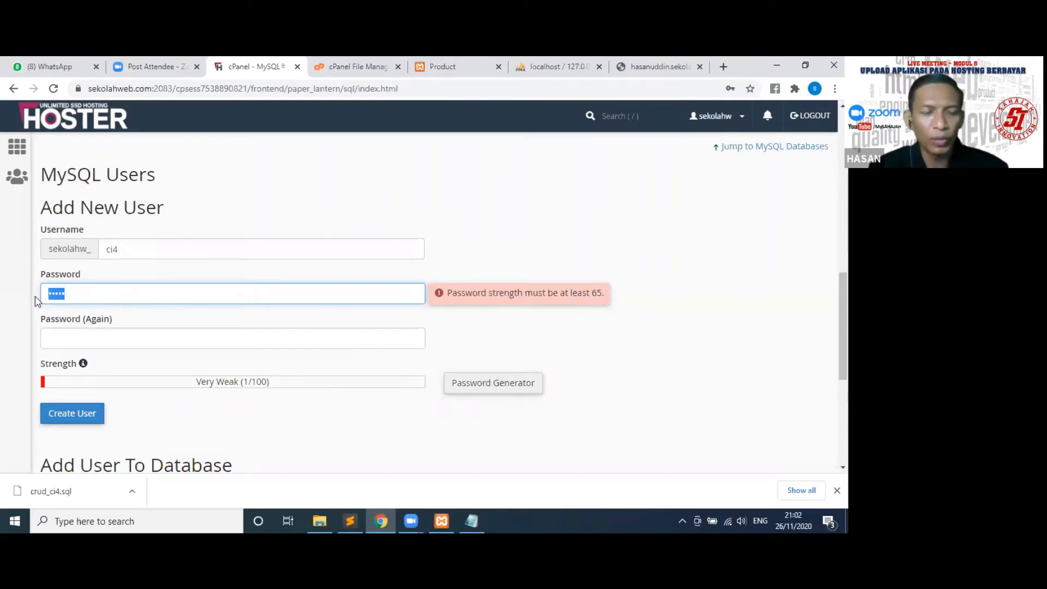
text(•)
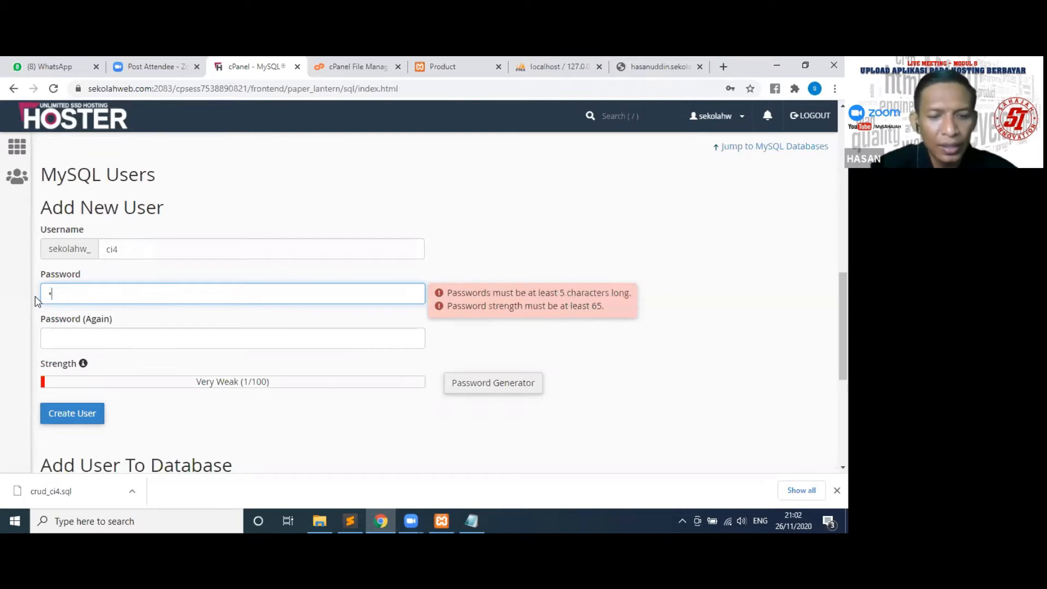
text(••••••)
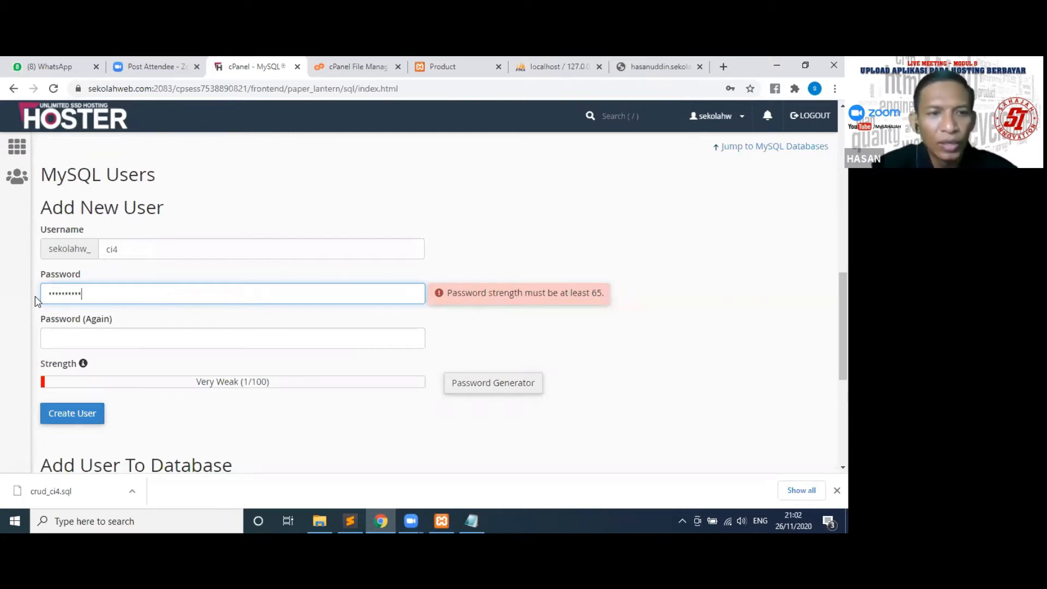
text(•)
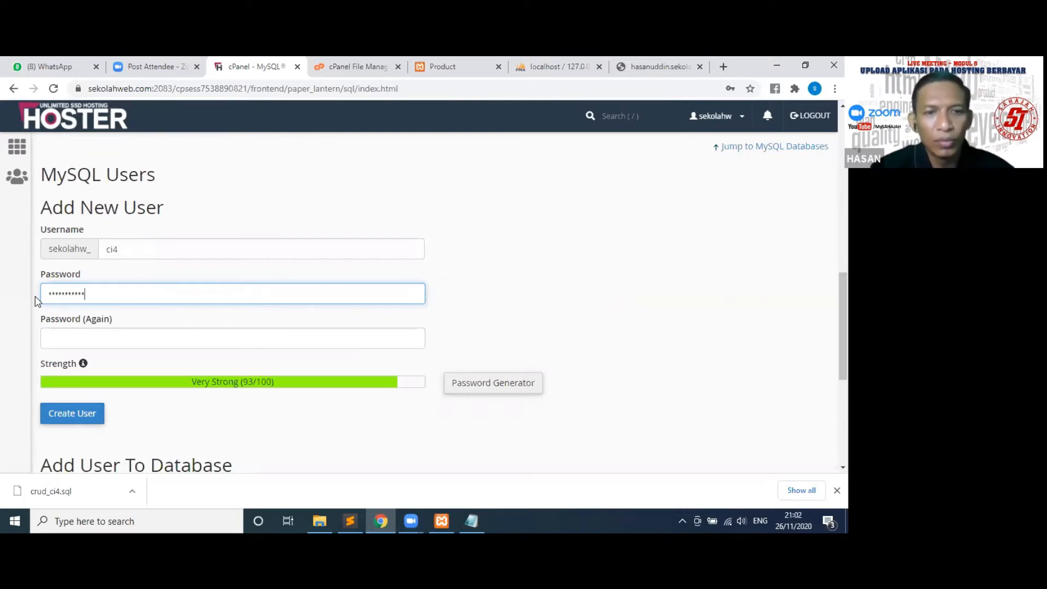
click(120, 341)
text(••)
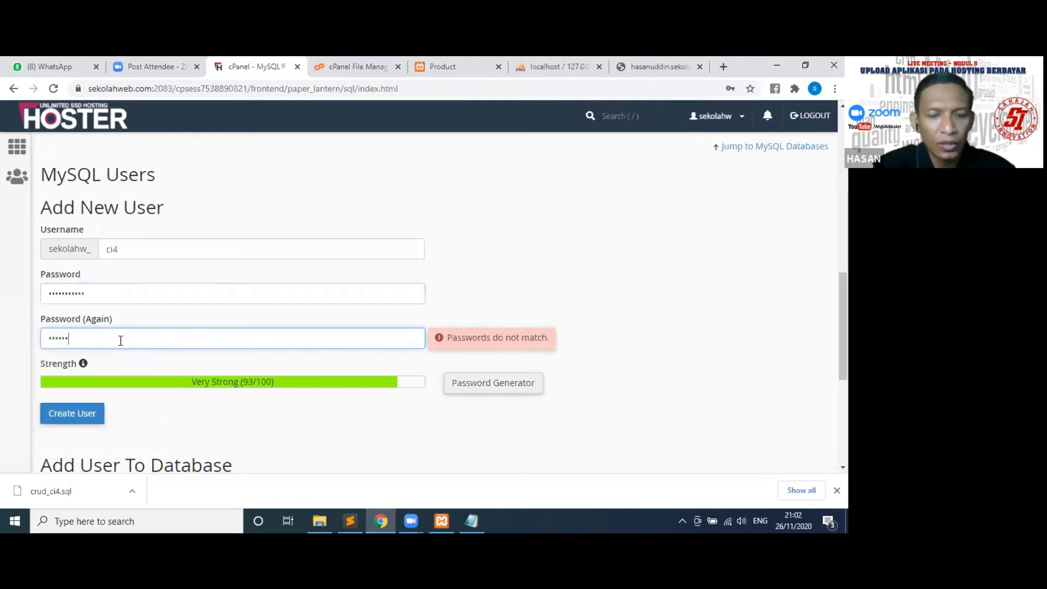
text(•)
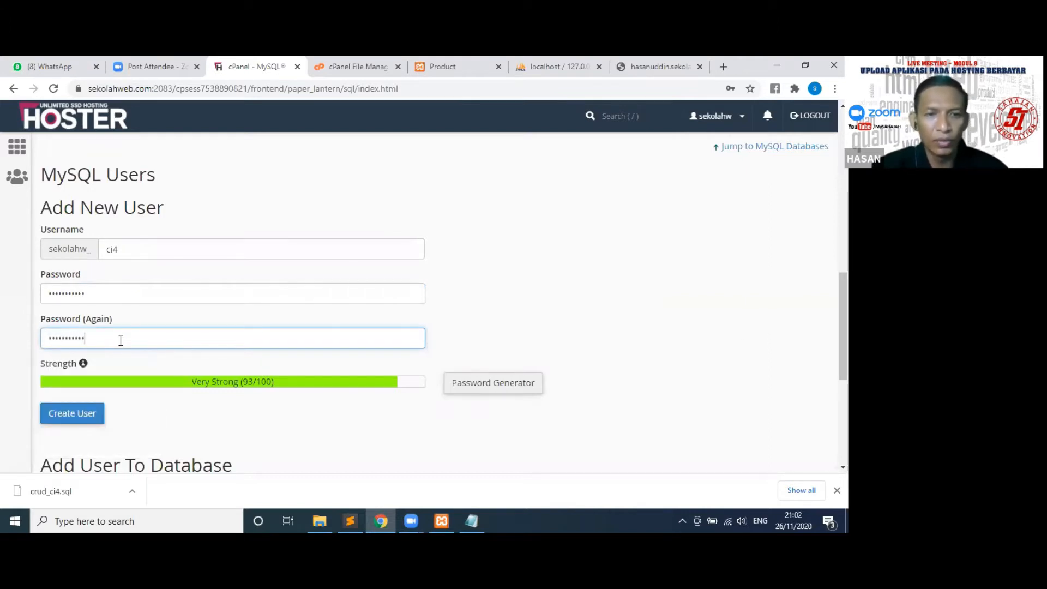
click(81, 416)
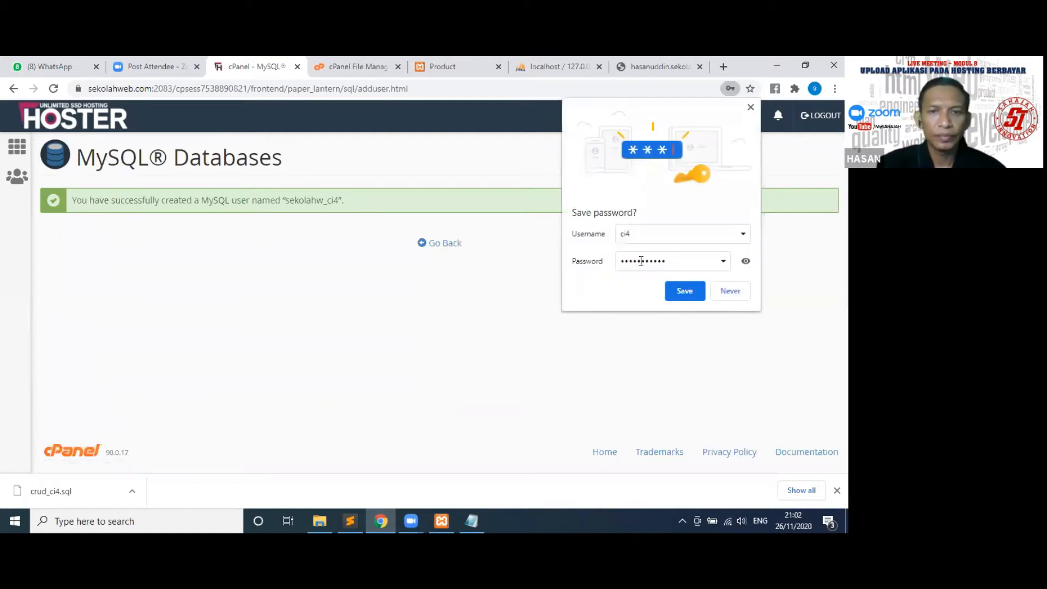
click(750, 107)
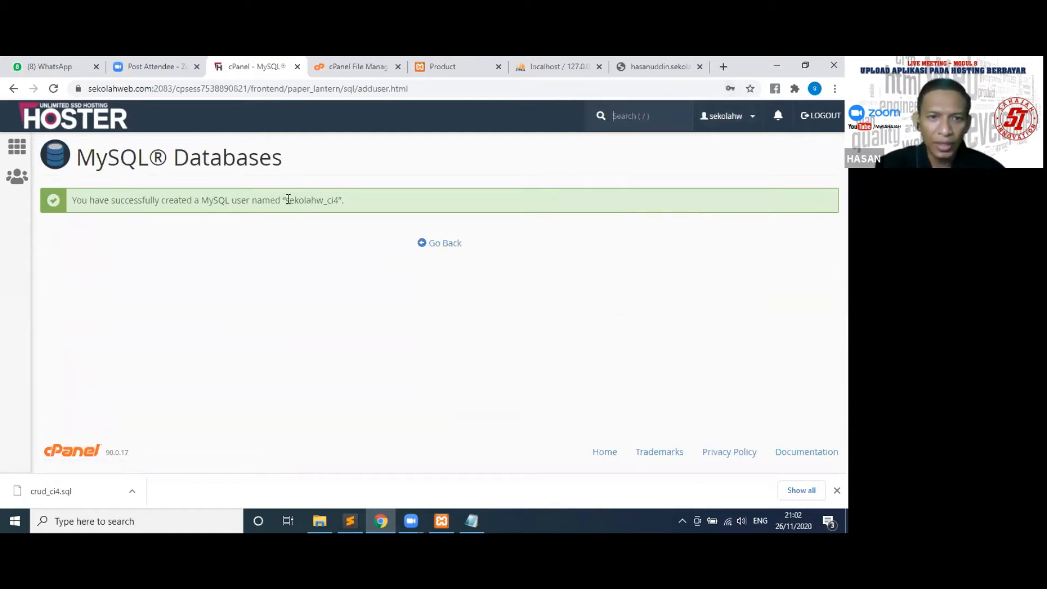
Record the new MySQL user in the Notepad note on a second line as "userdb = sekolahw_ci4"
drag(288, 200, 336, 204)
key(ctrl+c)
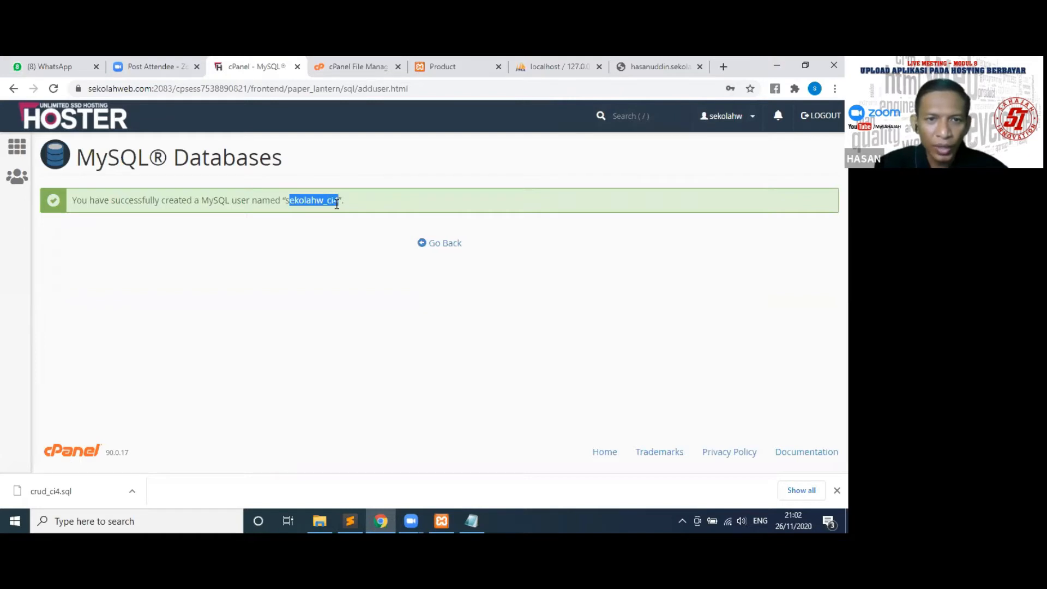
click(472, 519)
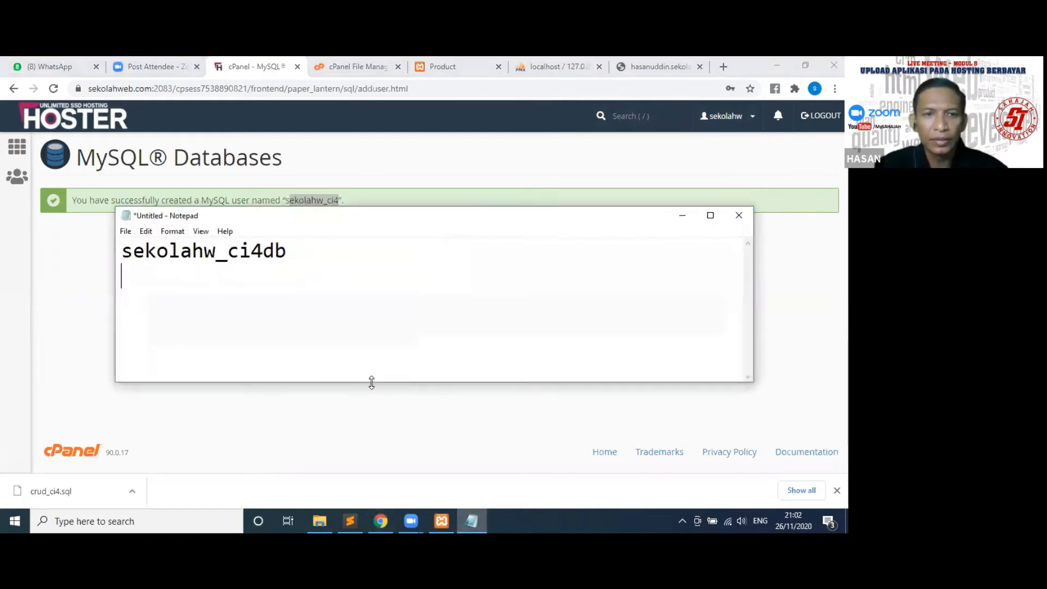
key(Return)
text(use)
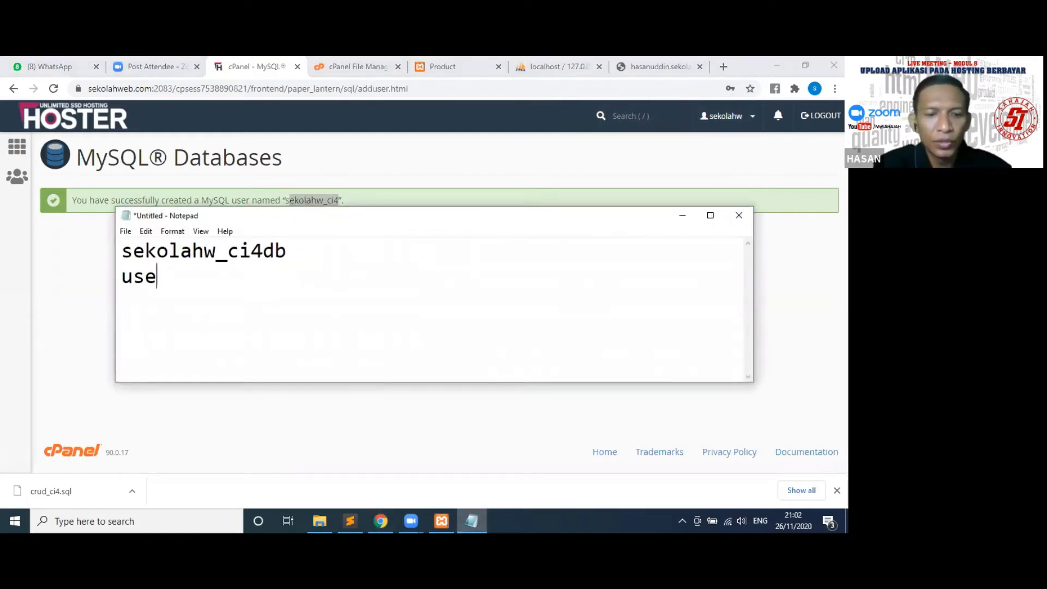
text(rdb =)
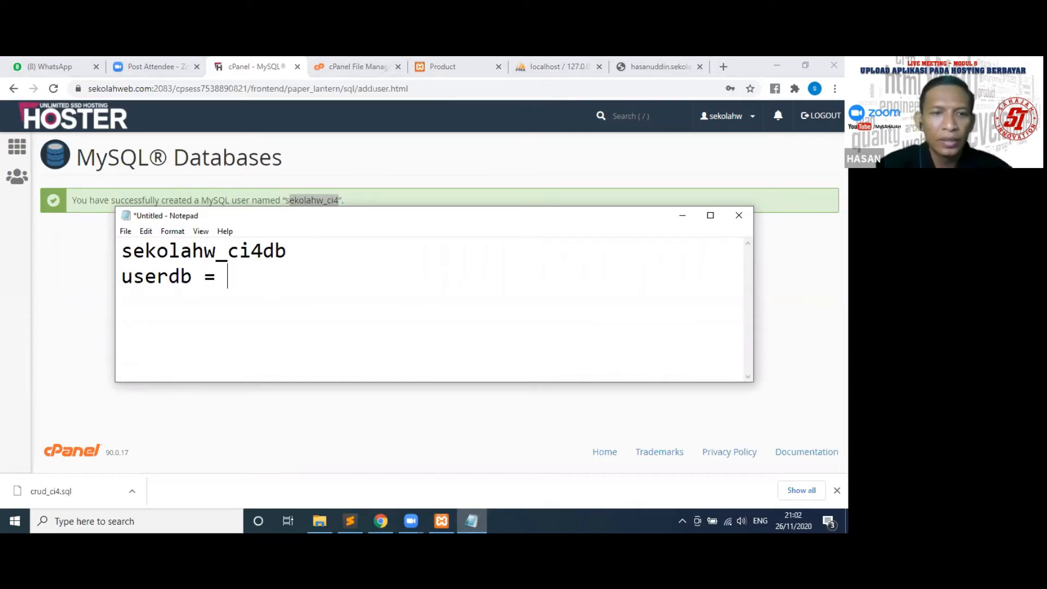
key(ctrl+v)
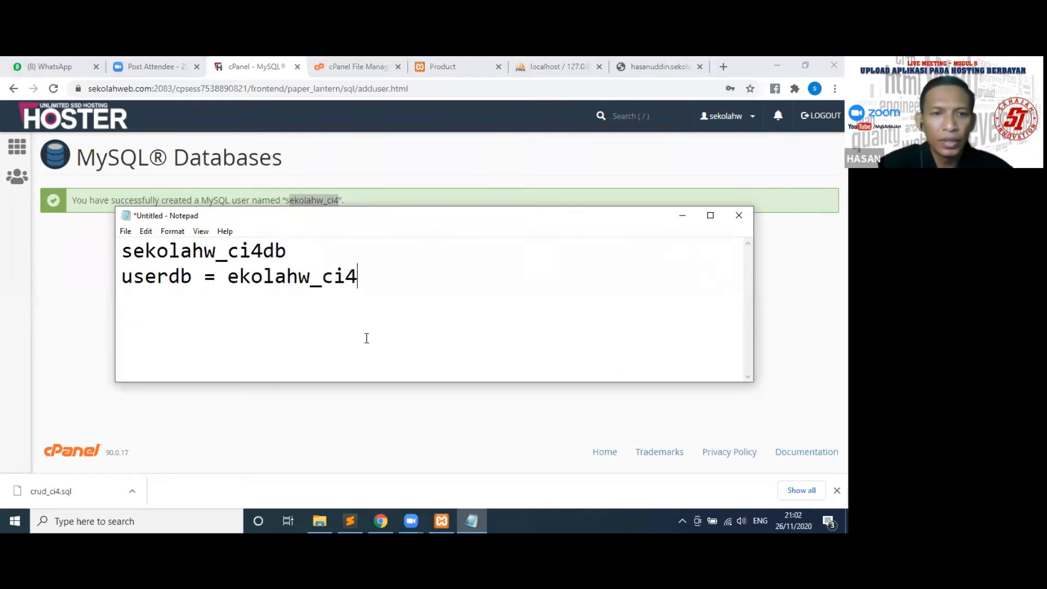
click(228, 277)
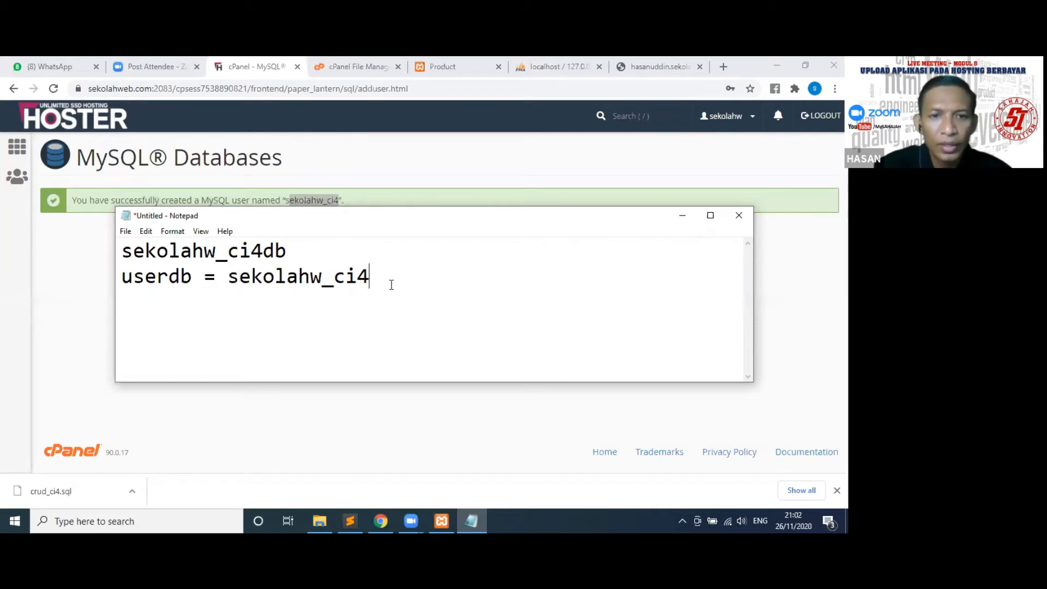
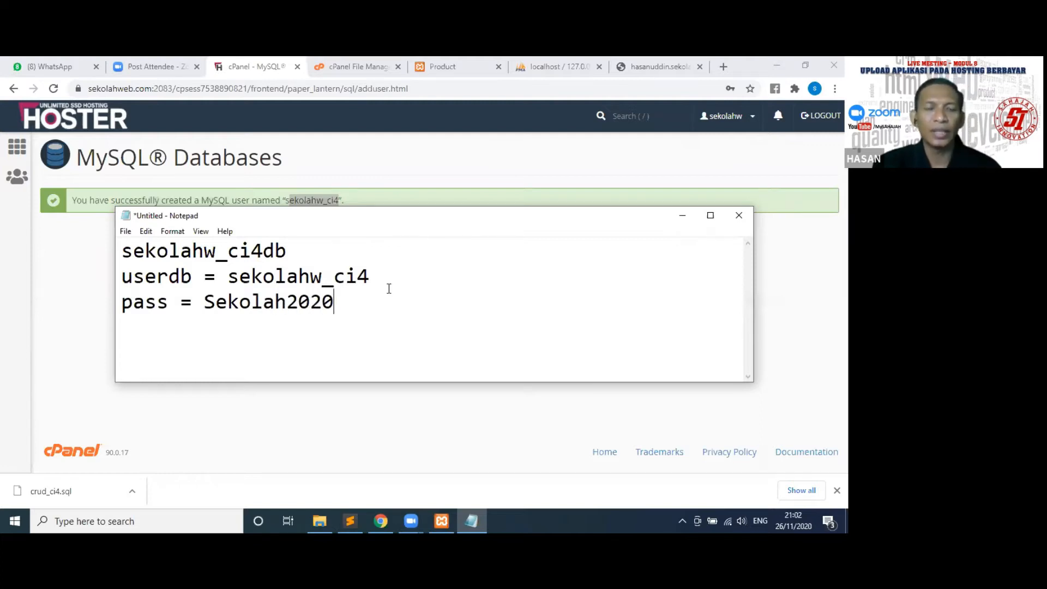
Add a "pass =" line with the database user's password, label the note's first line "db =", and minimize Notepad
click(119, 251)
text(db =)
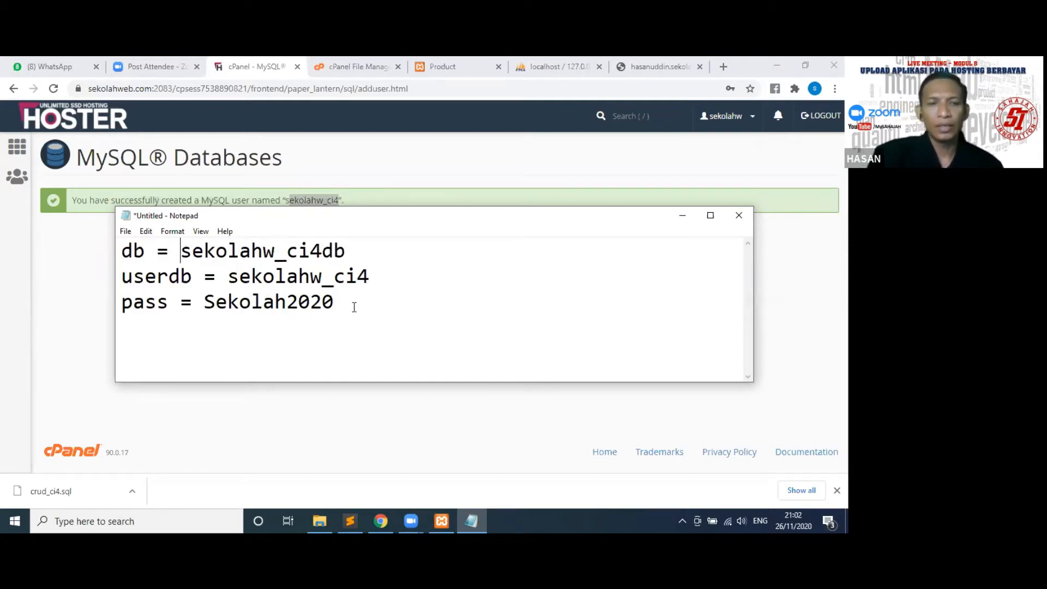
click(682, 217)
Return to the MySQL Databases page and add user sekolahw_ci4 to the database sekolahw_ci4db
click(450, 243)
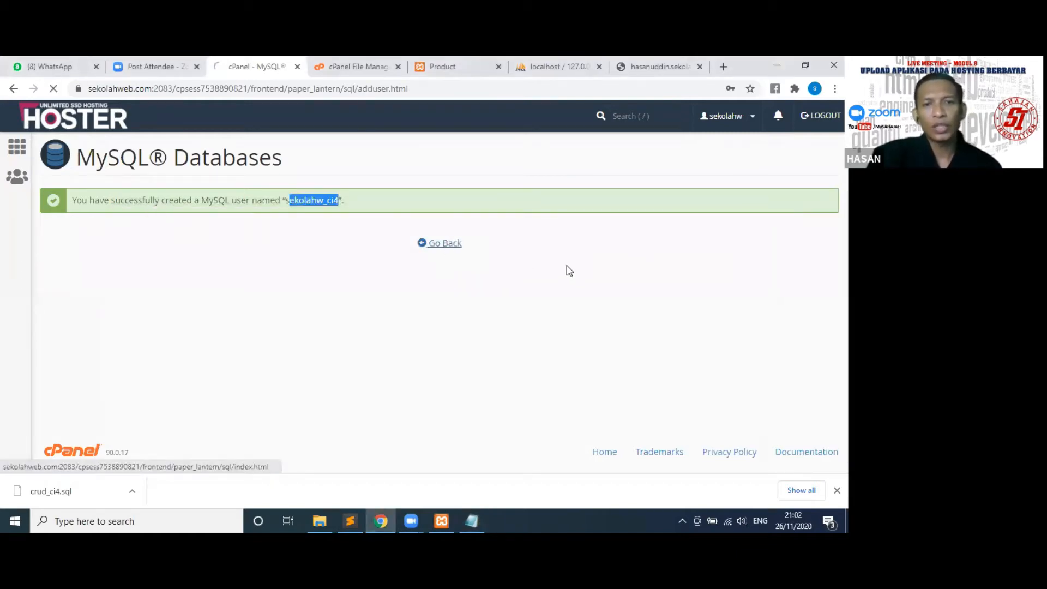
scroll(560, 269, down, 5)
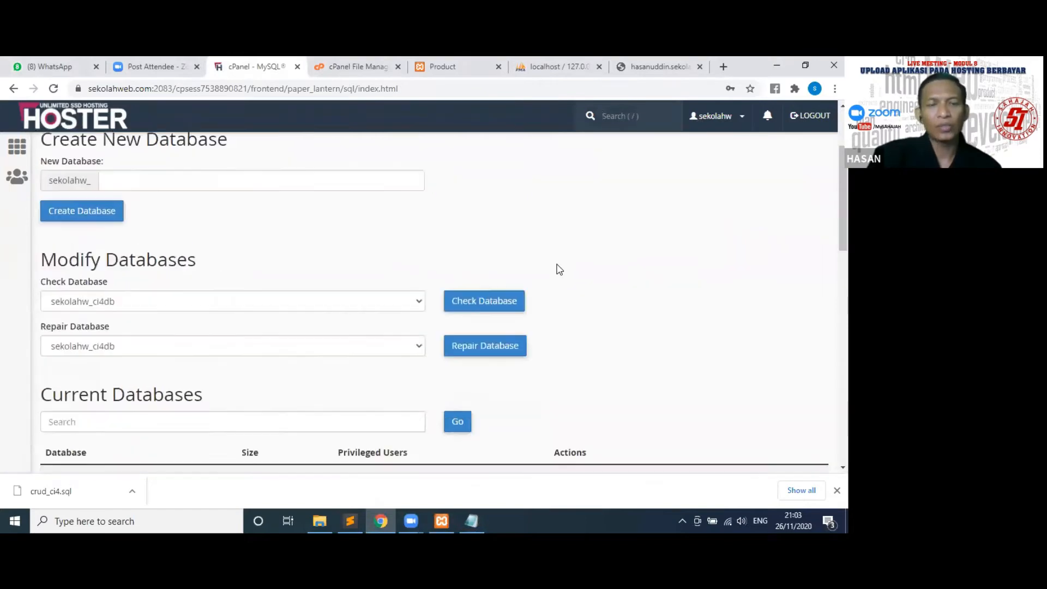
scroll(592, 280, down, 8)
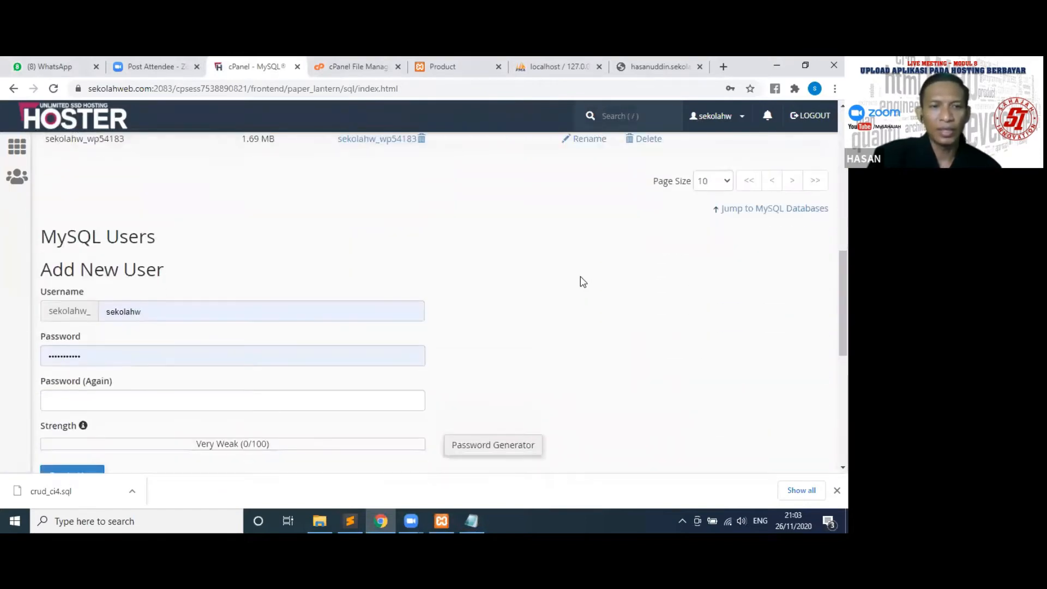
scroll(568, 280, down, 3)
scroll(217, 224, up, 1)
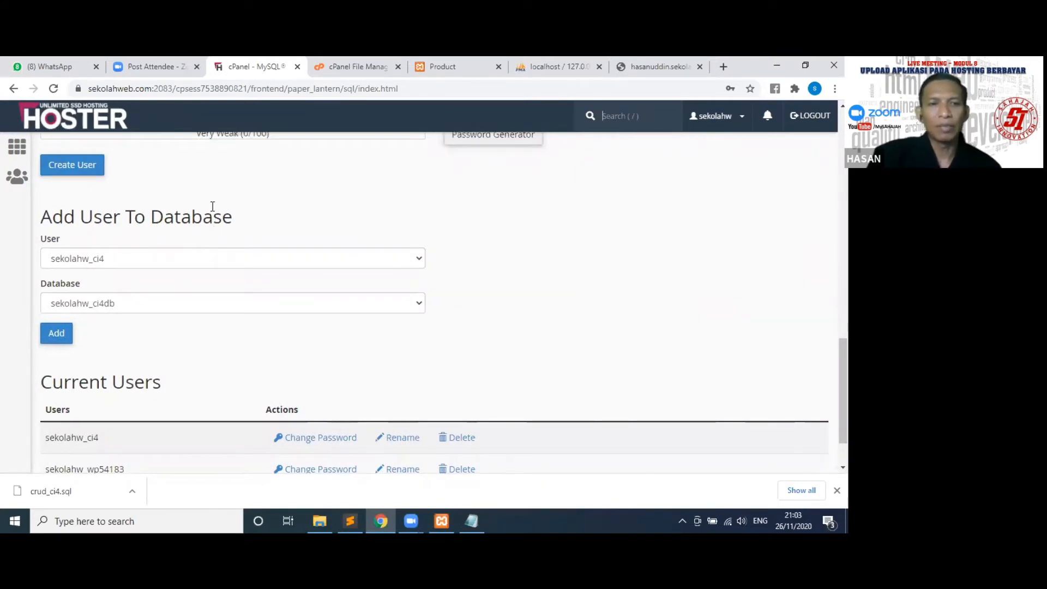
click(103, 260)
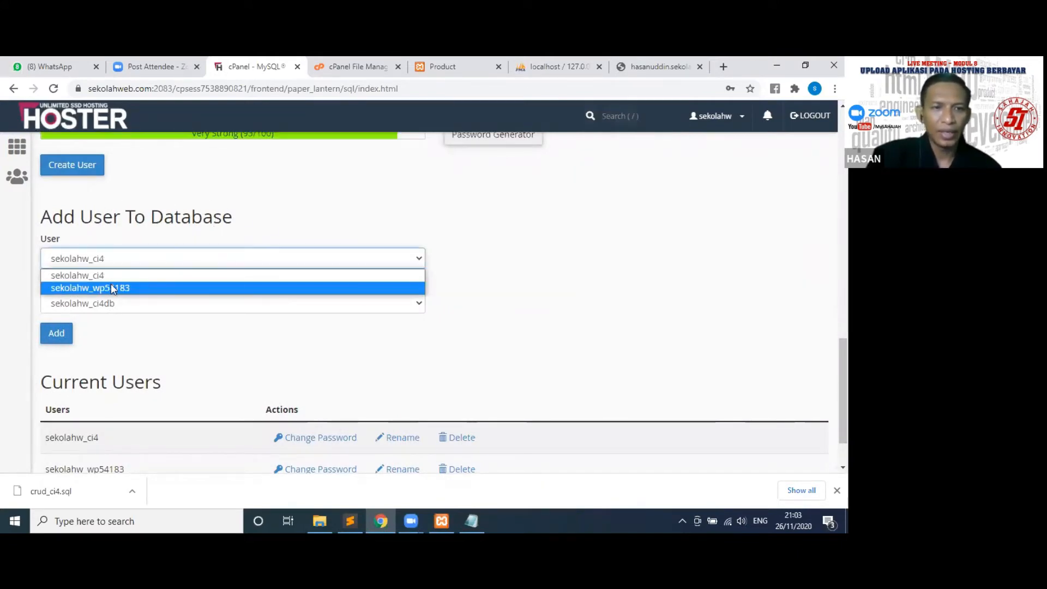
click(112, 278)
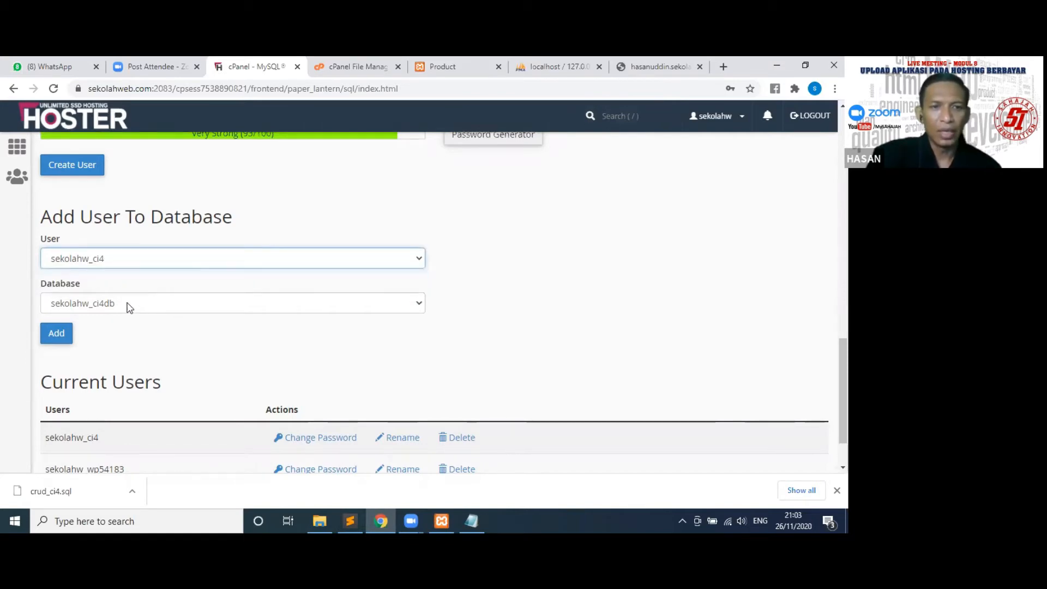
click(126, 303)
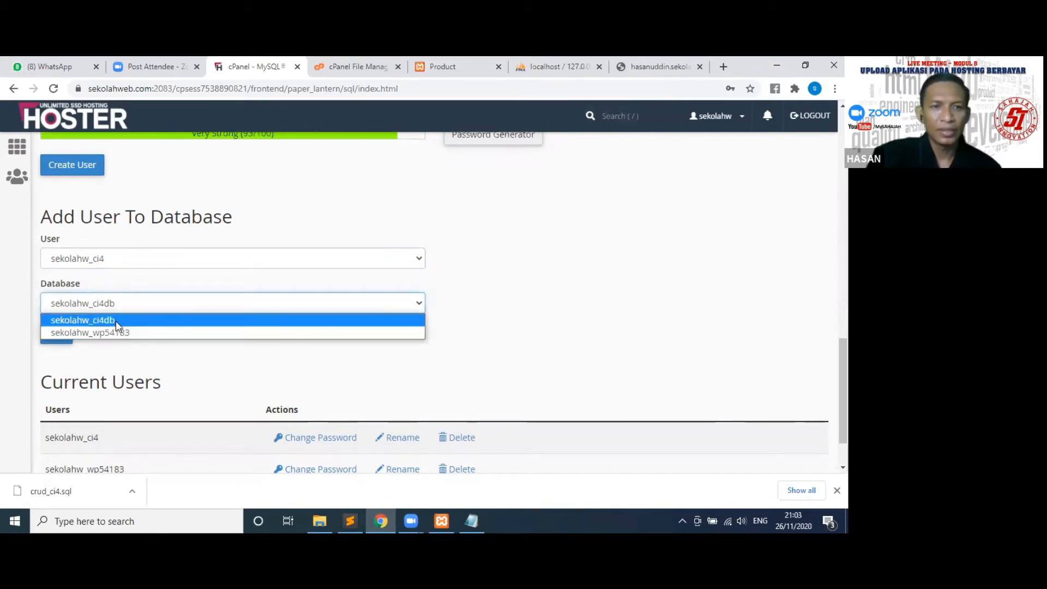
click(115, 321)
click(54, 333)
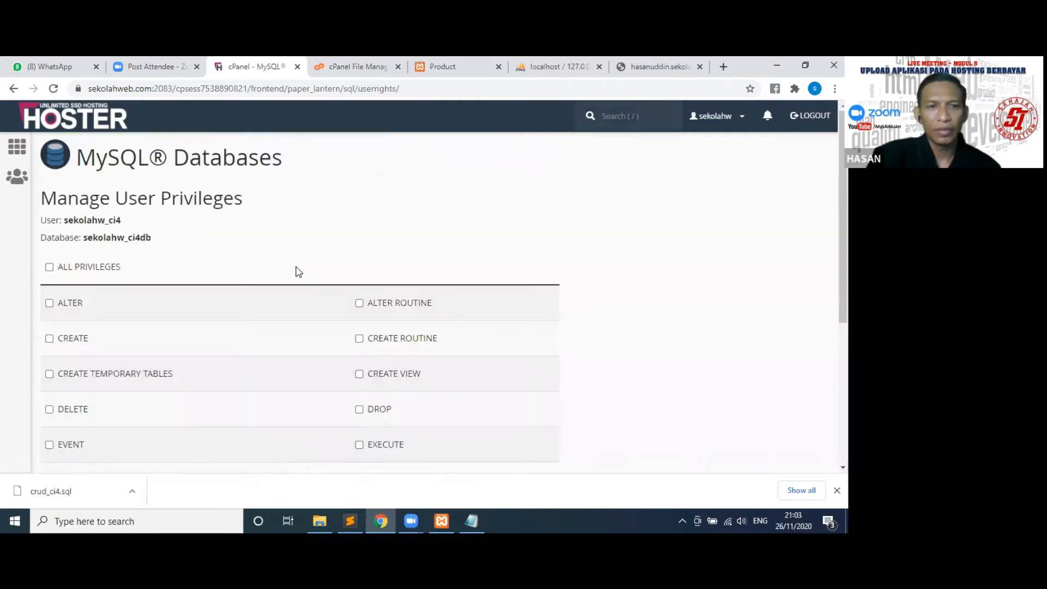
Grant the user ALL PRIVILEGES on the database, save the changes, and go back to check the current databases list
scroll(297, 271, down, 1)
scroll(297, 272, down, 4)
scroll(295, 272, up, 4)
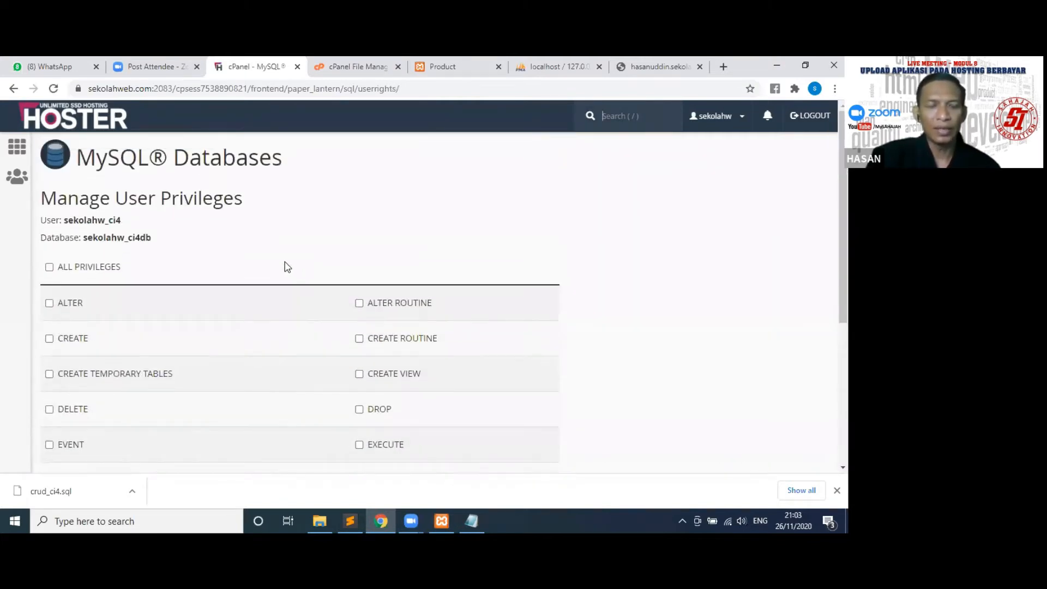
scroll(283, 264, down, 1)
scroll(80, 241, down, 1)
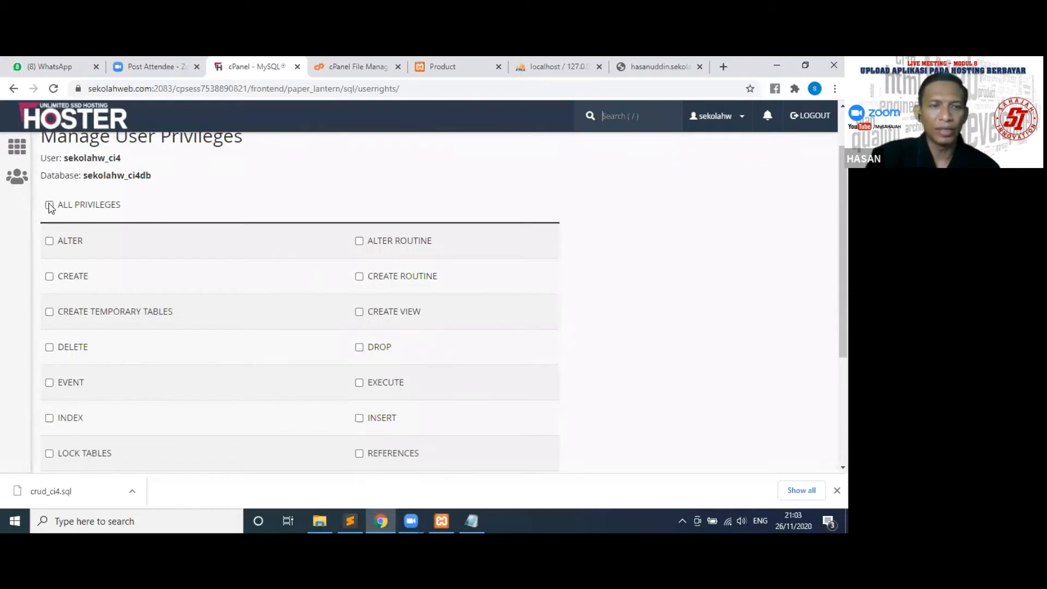
click(49, 205)
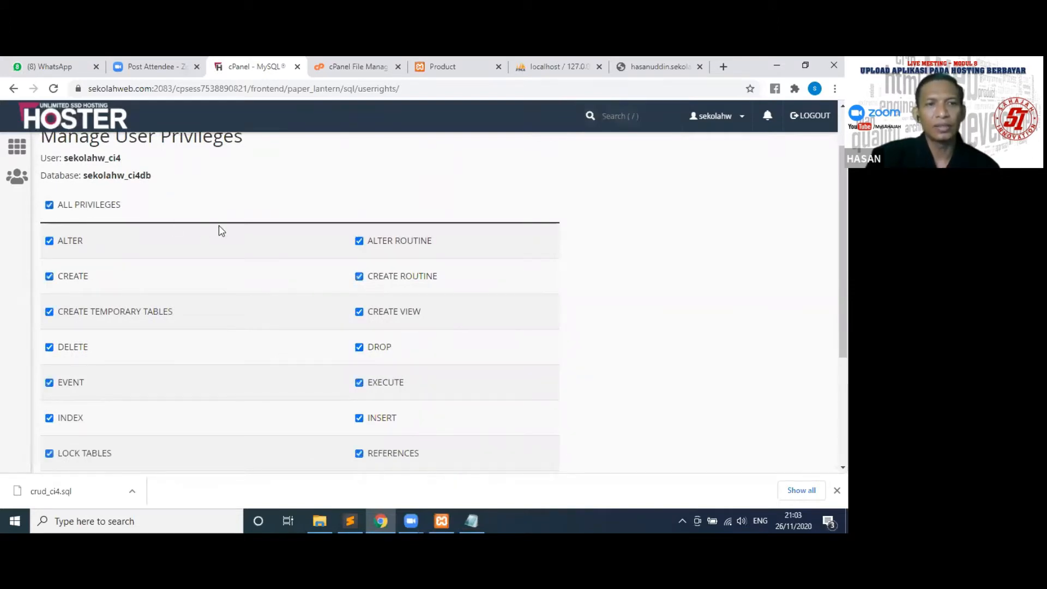
scroll(297, 231, down, 3)
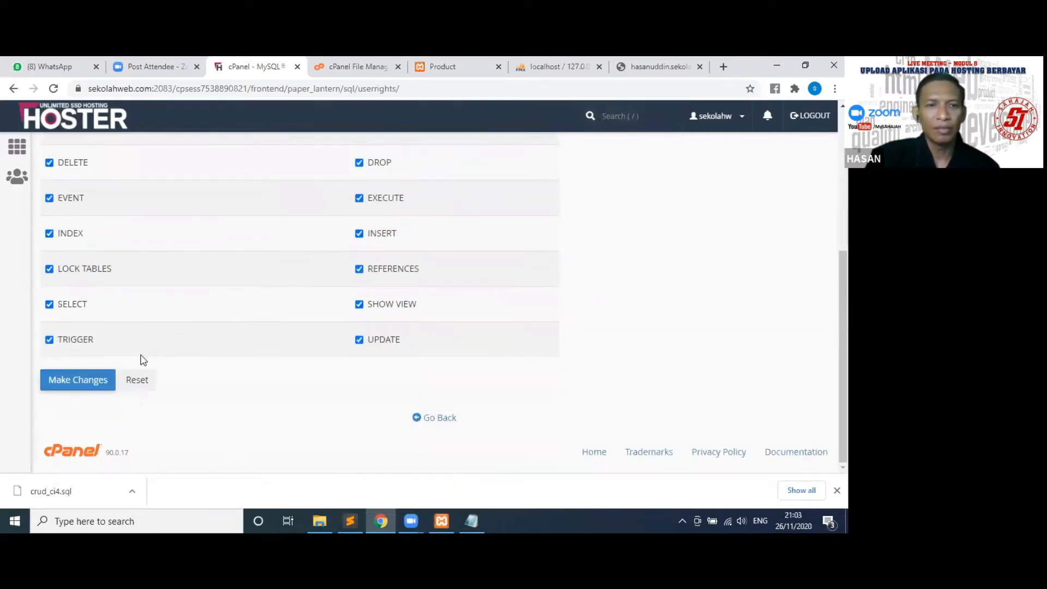
click(79, 383)
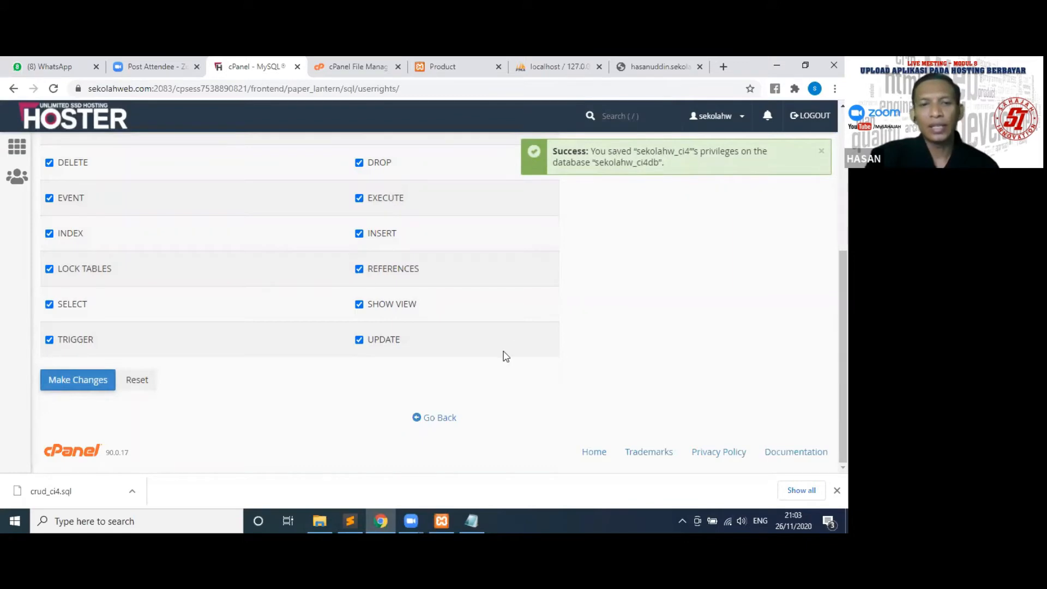
click(438, 418)
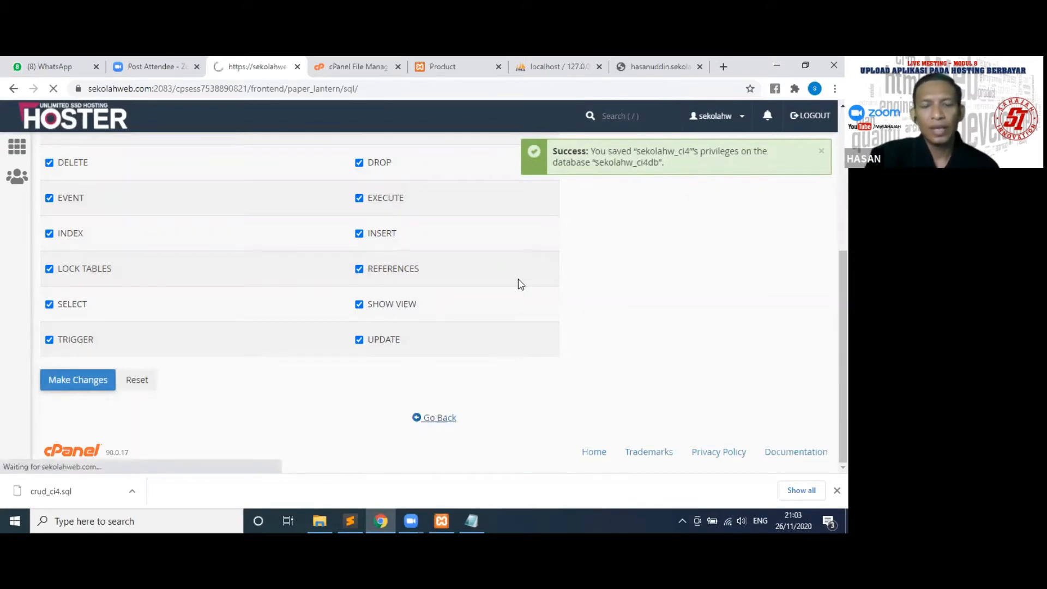
scroll(518, 283, down, 8)
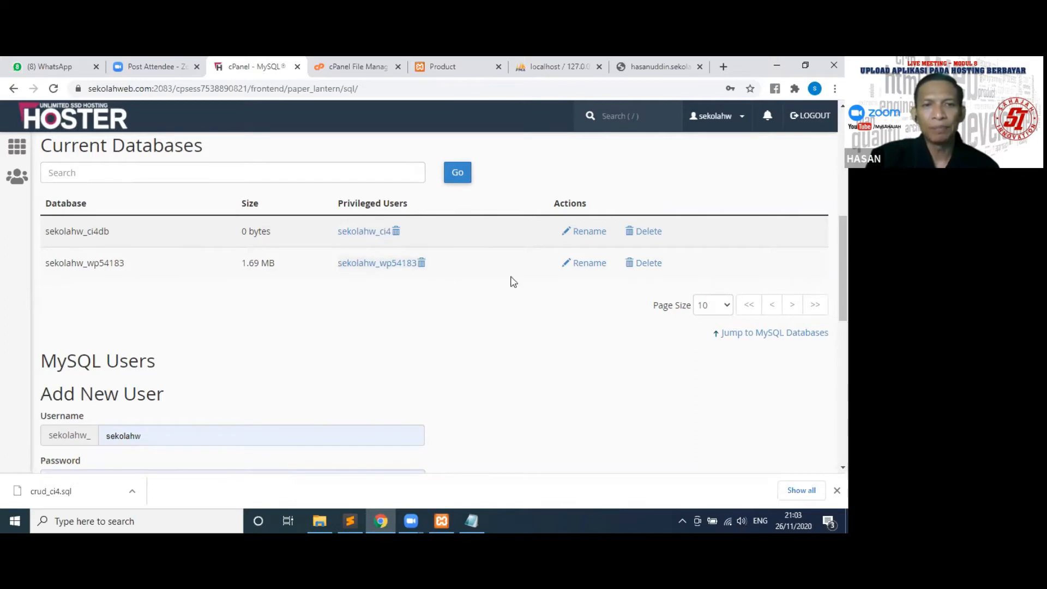
scroll(513, 281, up, 7)
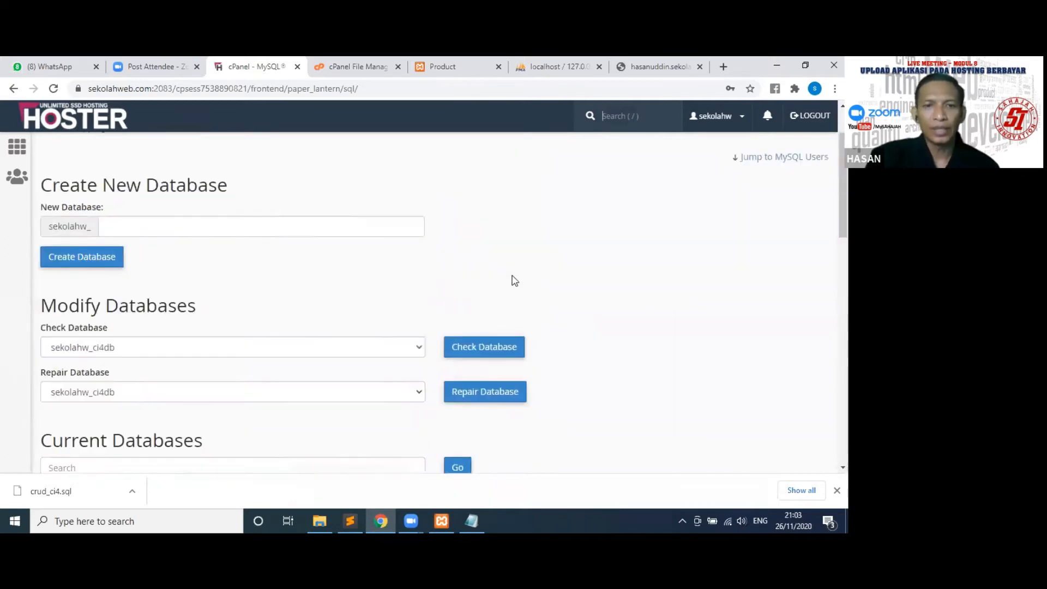
Open phpMyAdmin from the cPanel main page and select the sekolahw_ci4db database
click(14, 158)
scroll(231, 236, down, 2)
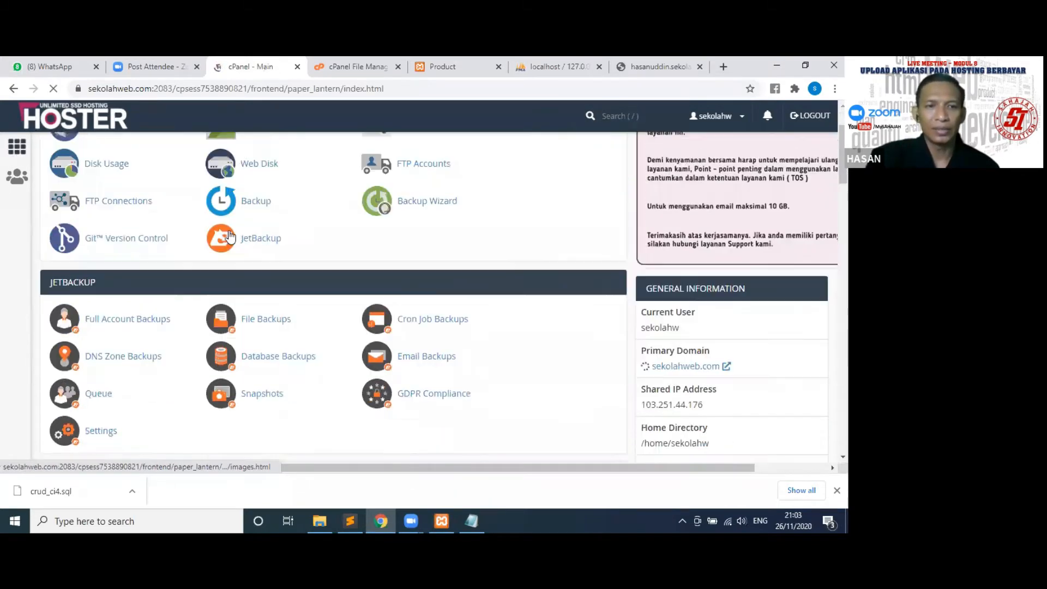
scroll(230, 236, down, 9)
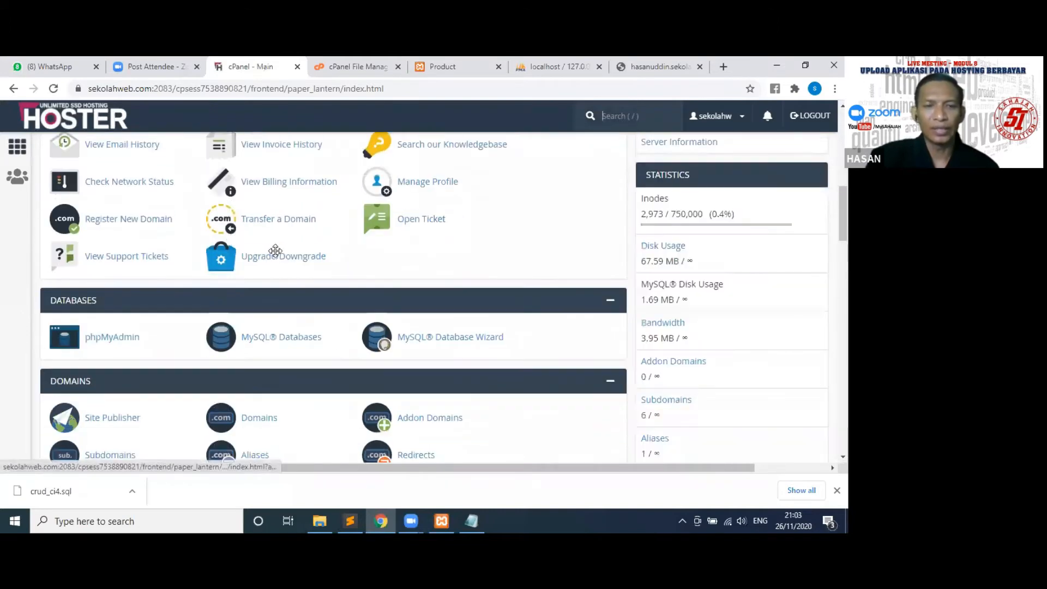
scroll(276, 254, down, 3)
scroll(276, 253, up, 1)
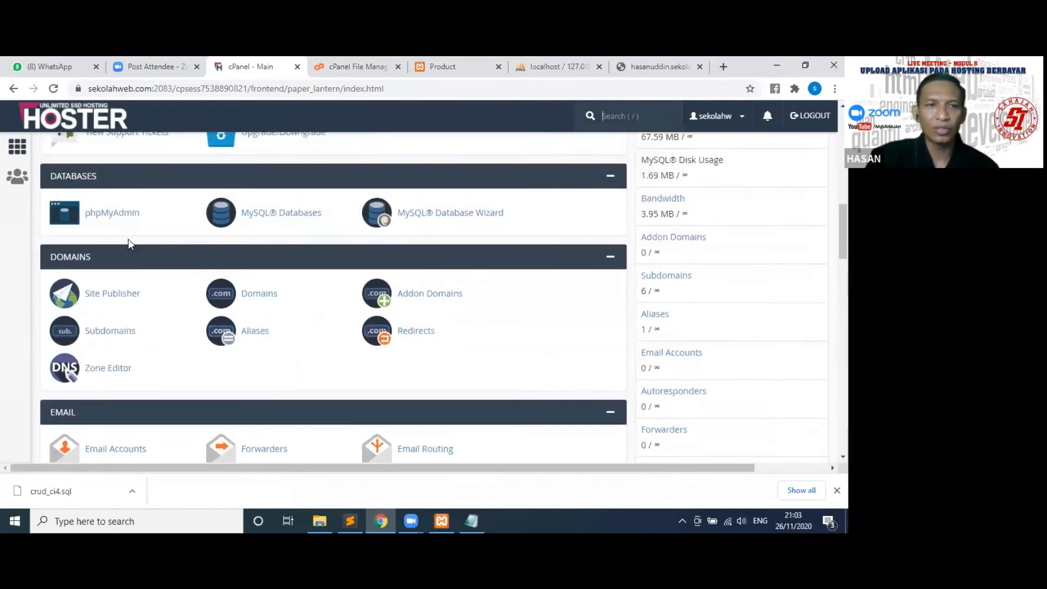
click(103, 216)
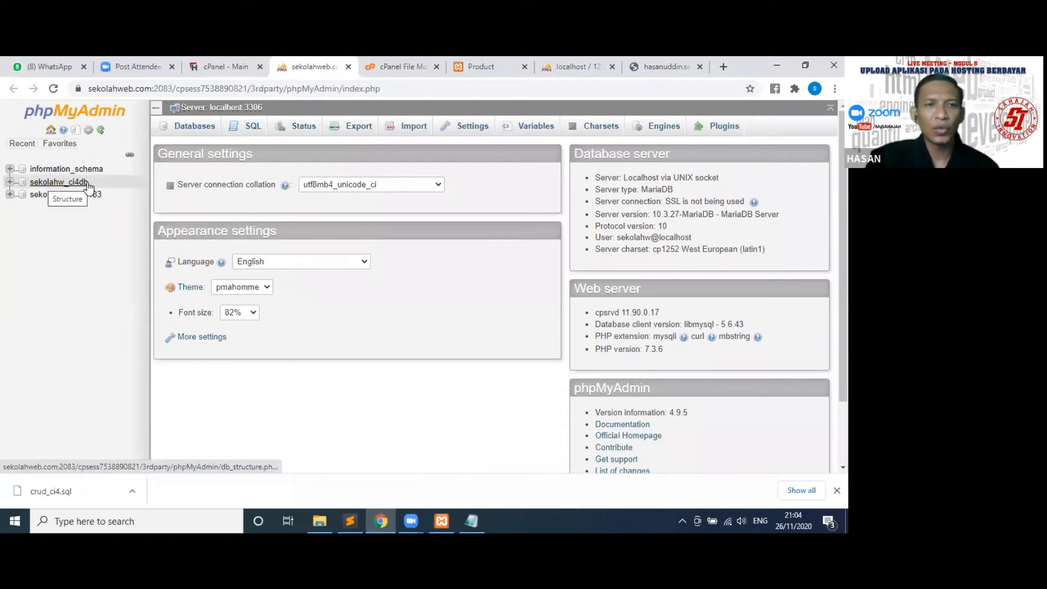
click(79, 185)
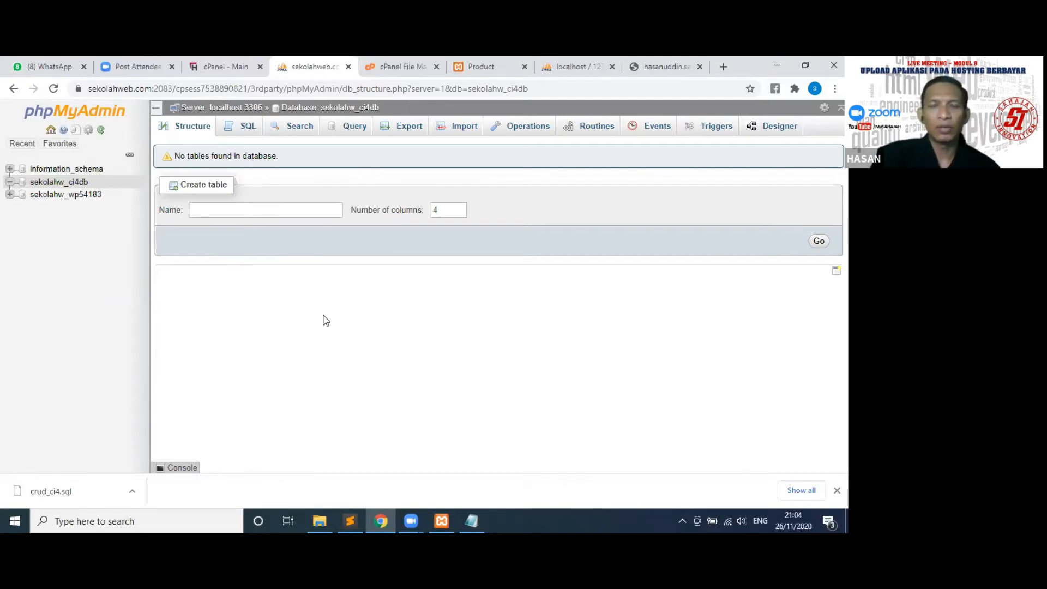
Import crud_ci4.sql from the D: drive's Downloads folder into sekolahw_ci4db and browse the imported product table
click(460, 130)
click(290, 255)
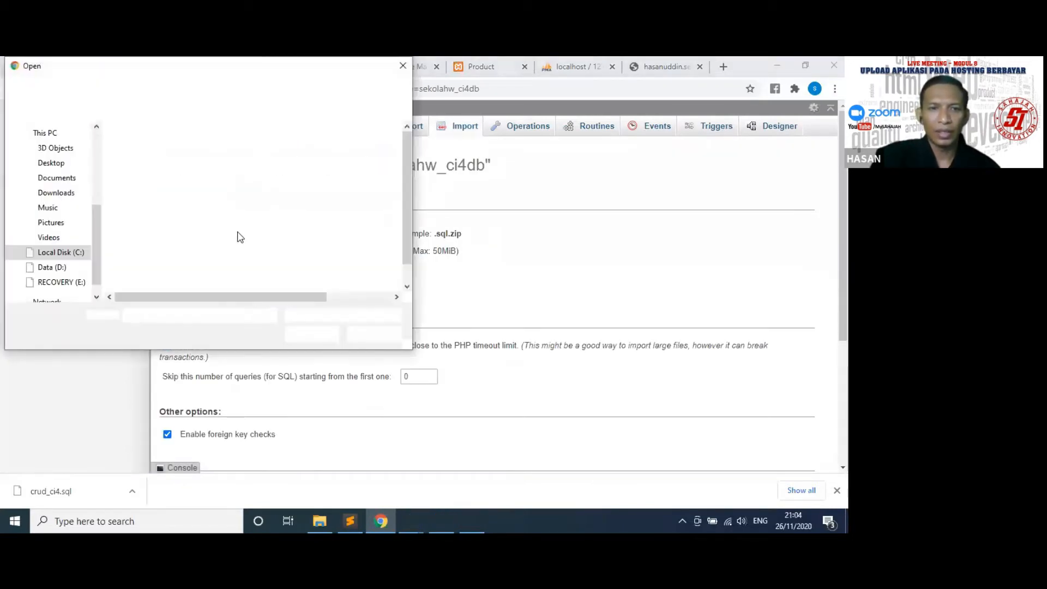
click(50, 267)
scroll(327, 229, down, 3)
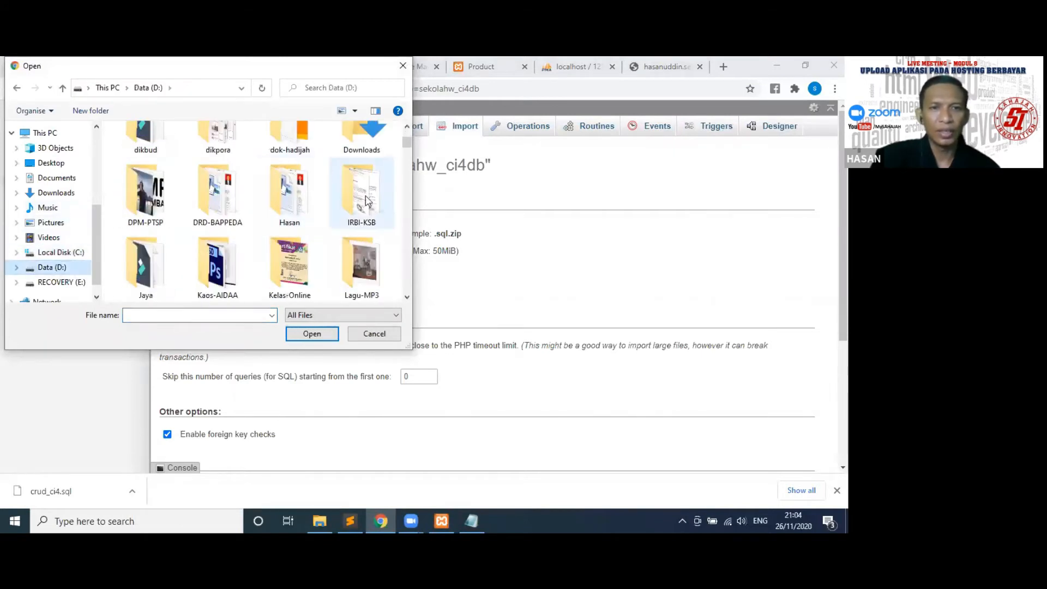
scroll(366, 224, up, 2)
double_click(363, 221)
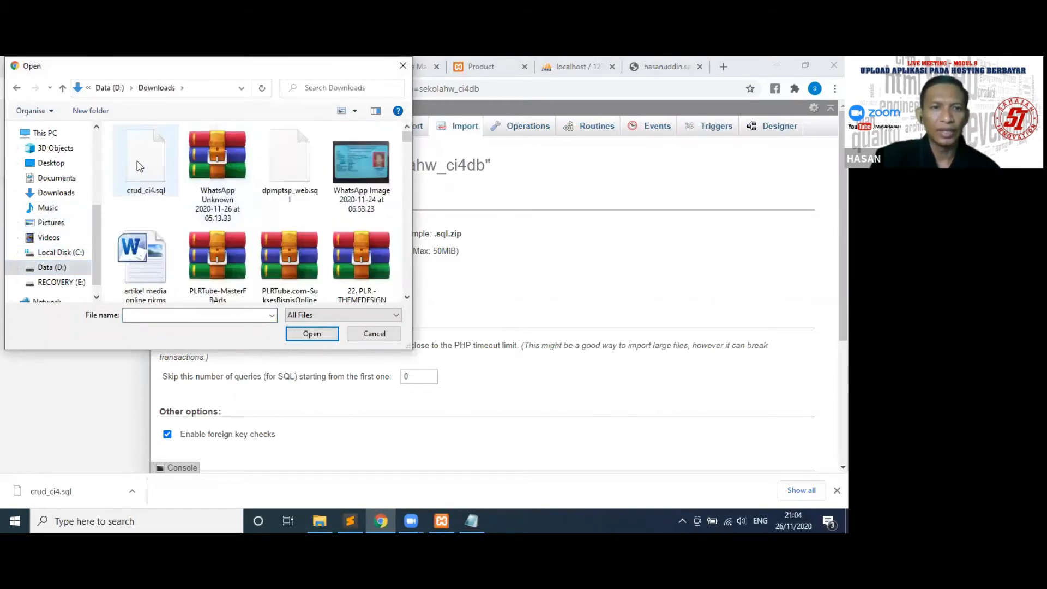
double_click(161, 169)
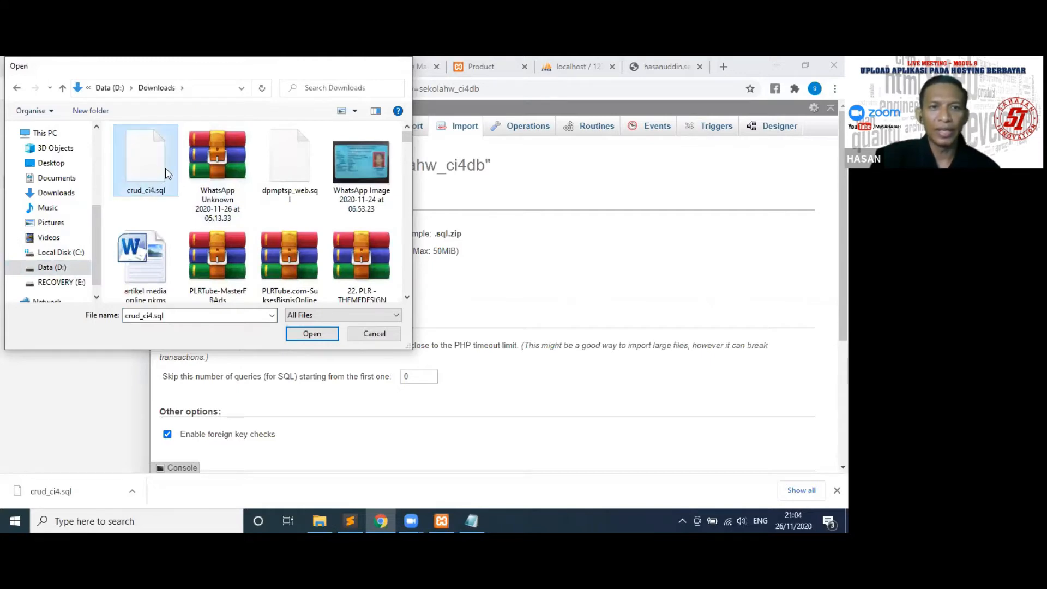
scroll(333, 246, down, 3)
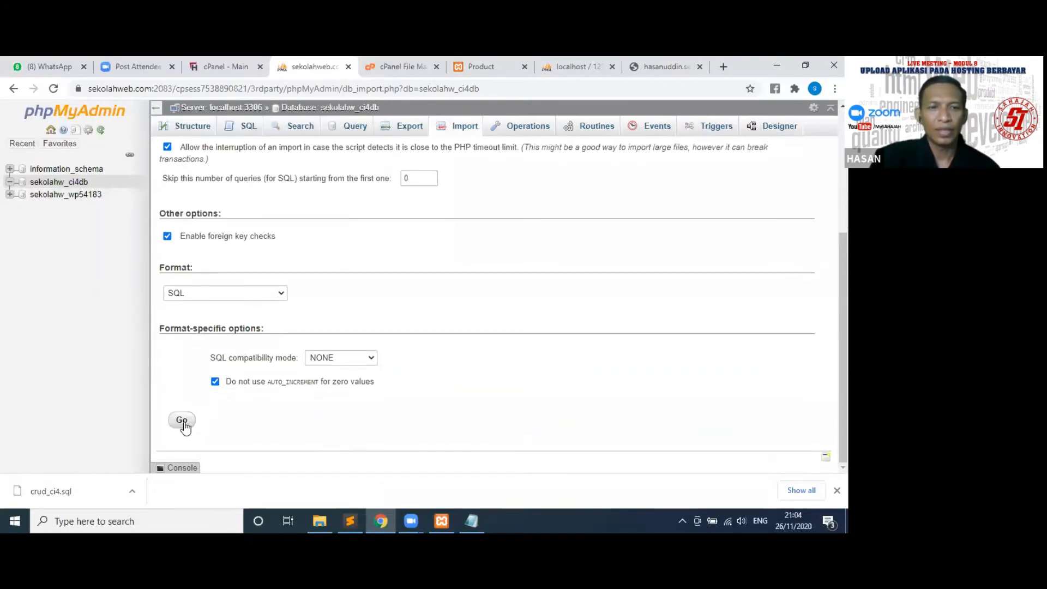
click(182, 420)
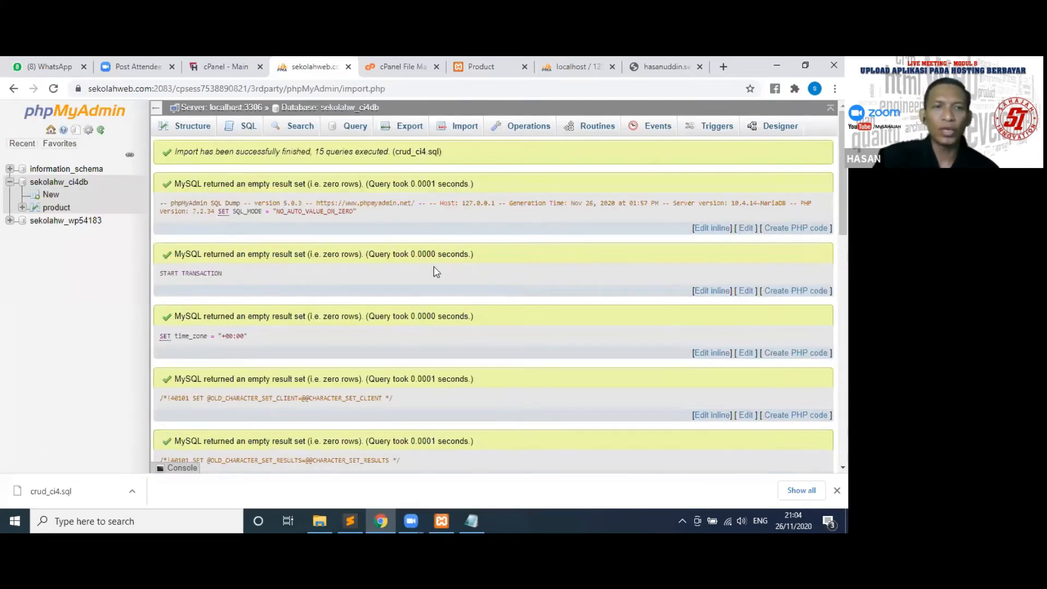
click(80, 183)
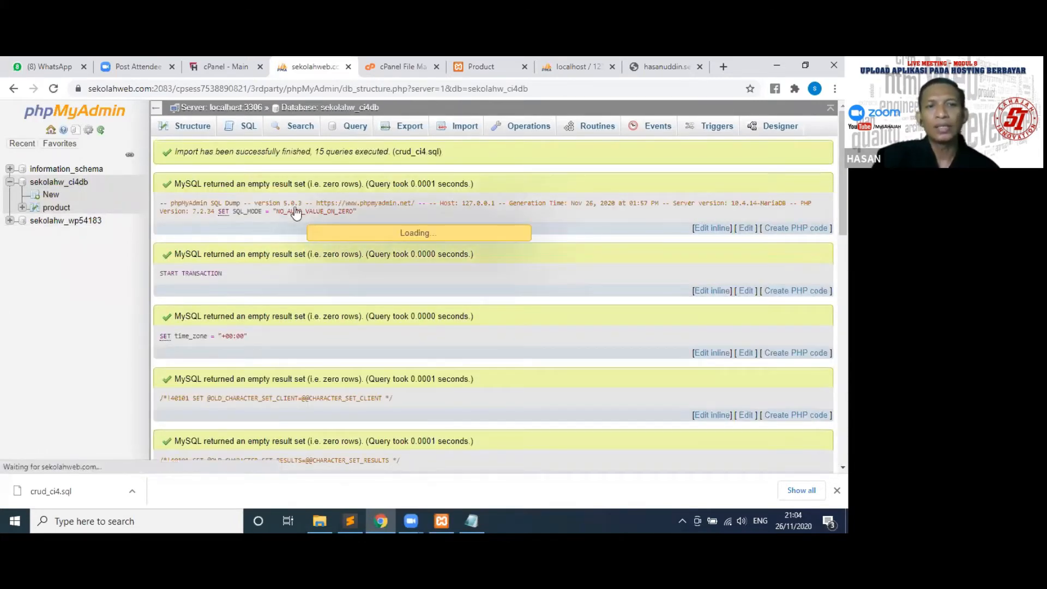
click(191, 209)
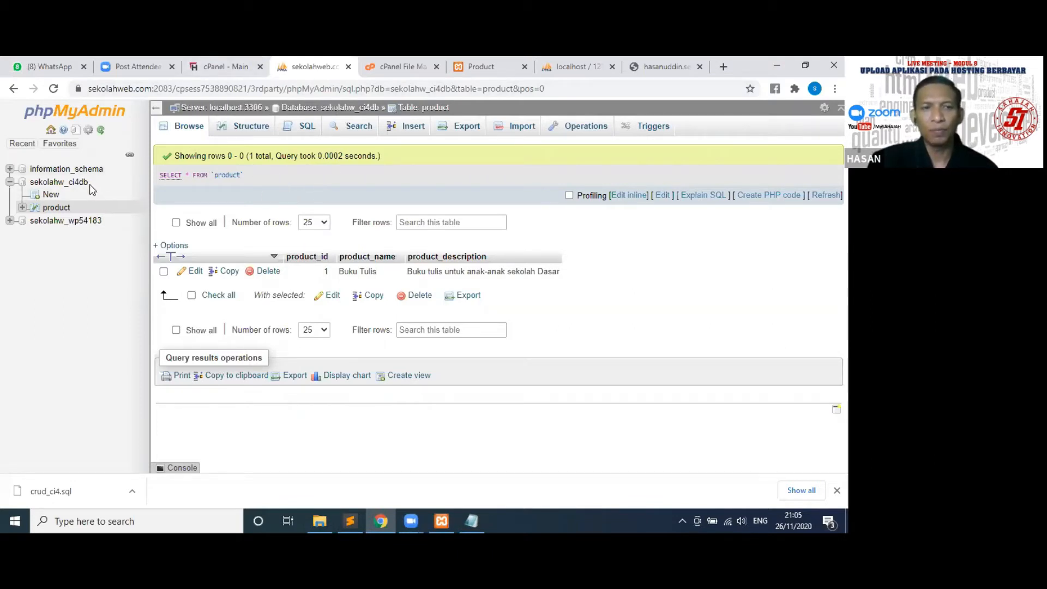
Switch to the cPanel File Manager and open App.php from the subdomain's app/Config folder in the code editor, at the $baseURL line
click(234, 73)
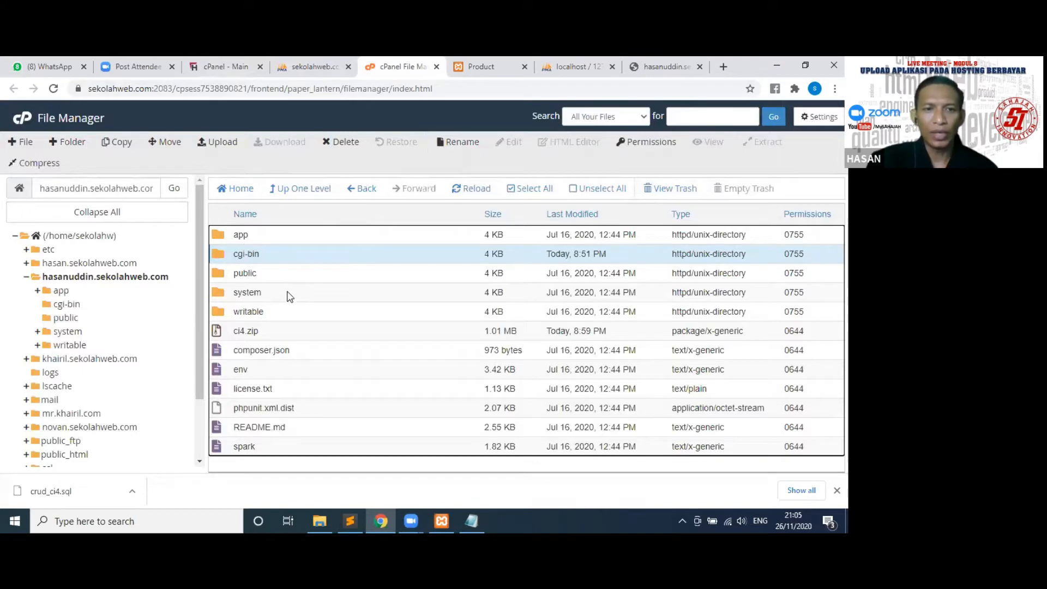
double_click(220, 236)
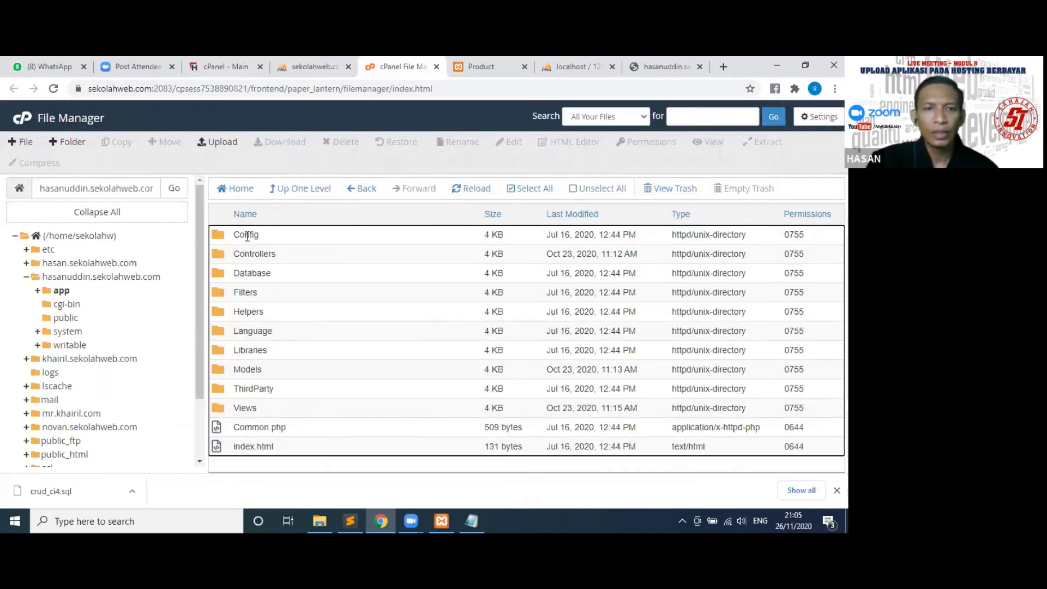
double_click(222, 235)
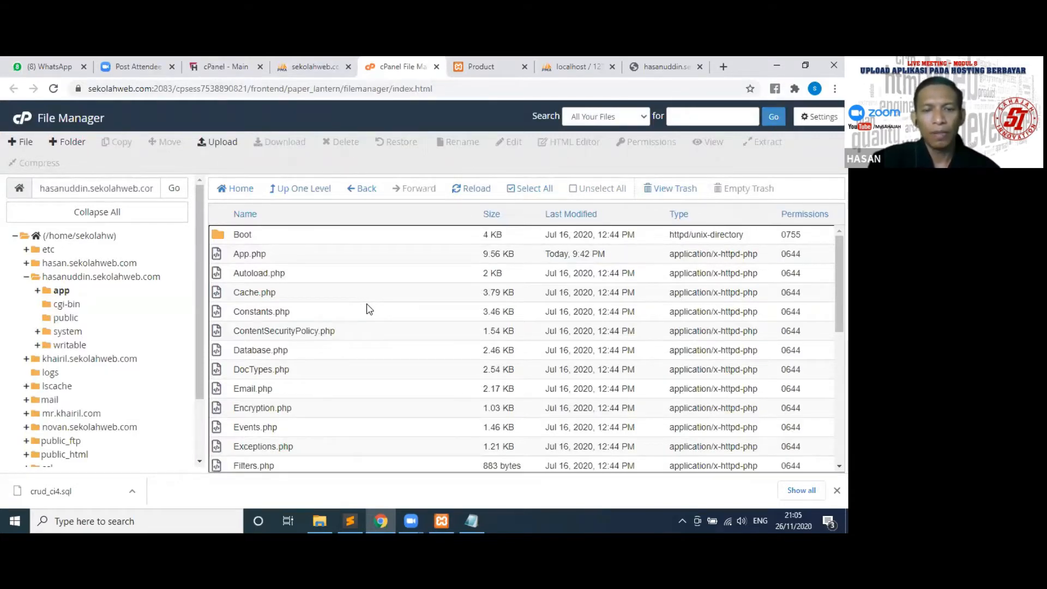
click(223, 261)
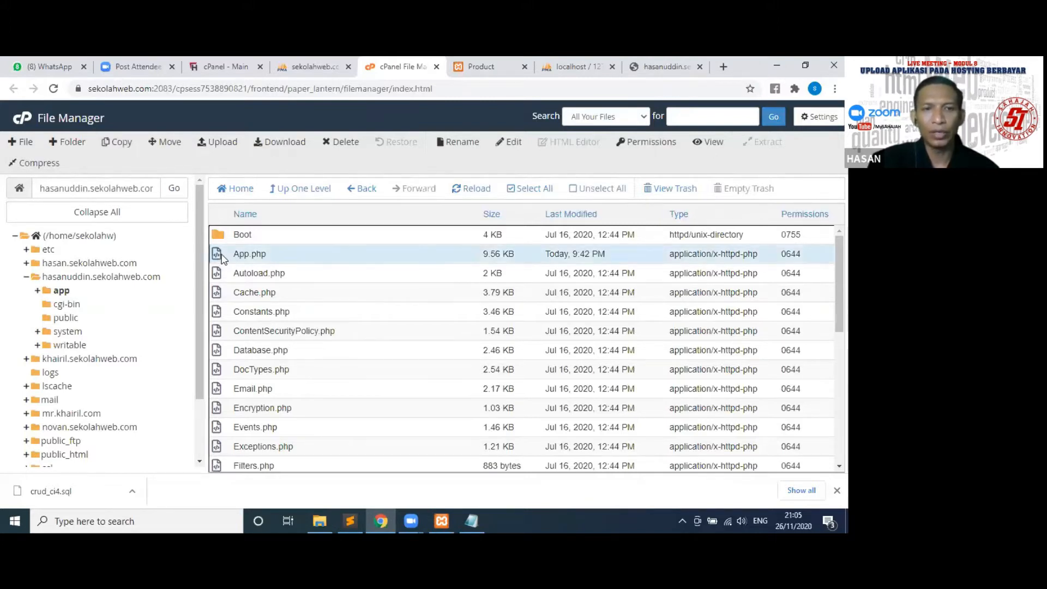
click(511, 145)
click(535, 383)
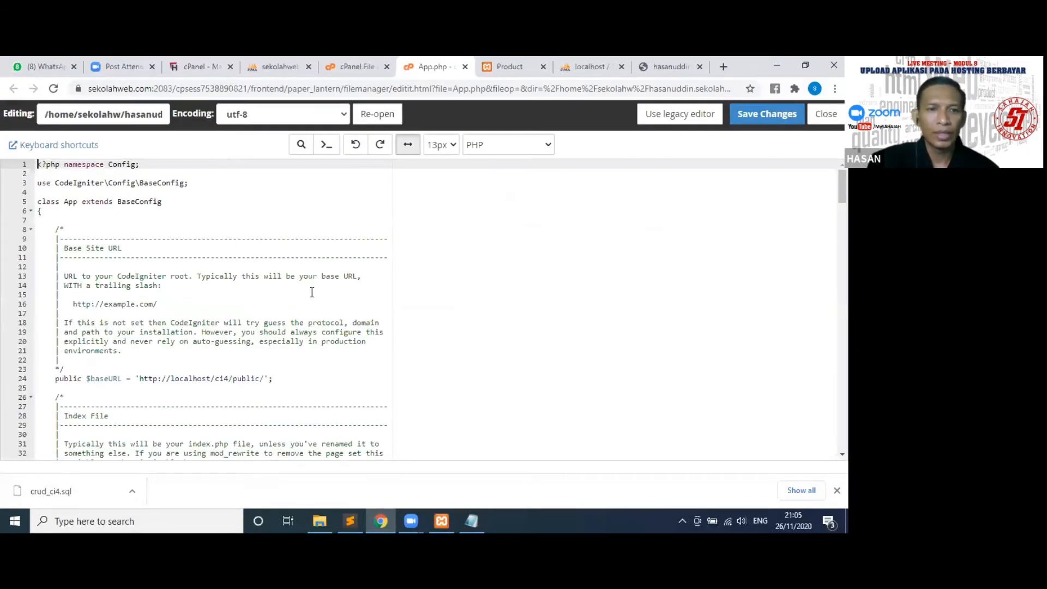
scroll(309, 291, down, 2)
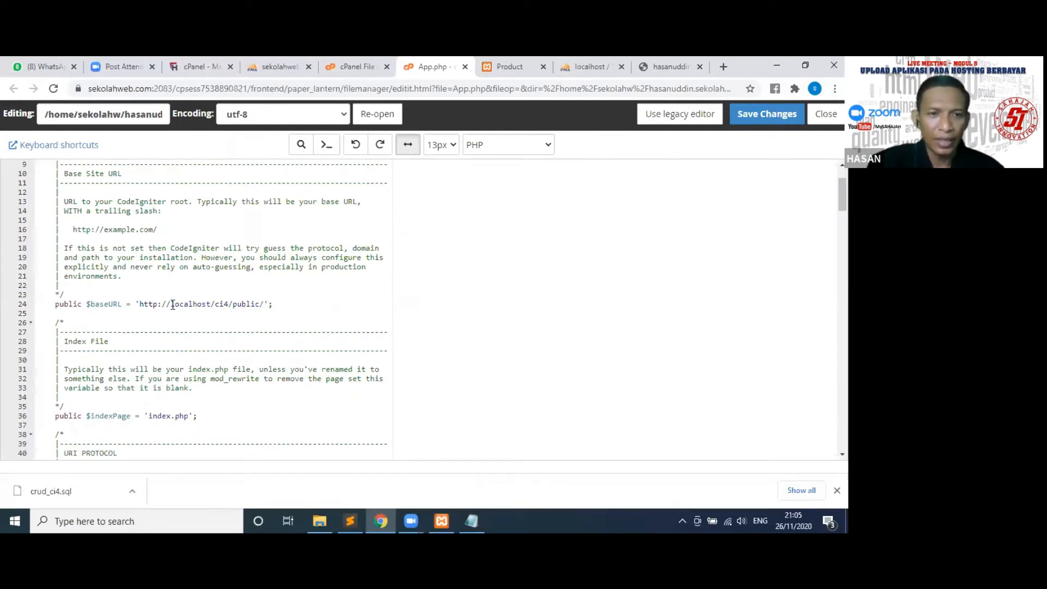
Replace localhost/ci4 in the $baseURL of App.php with the site's full sekolahweb.com subdomain, save the changes and close the file
drag(172, 304, 229, 306)
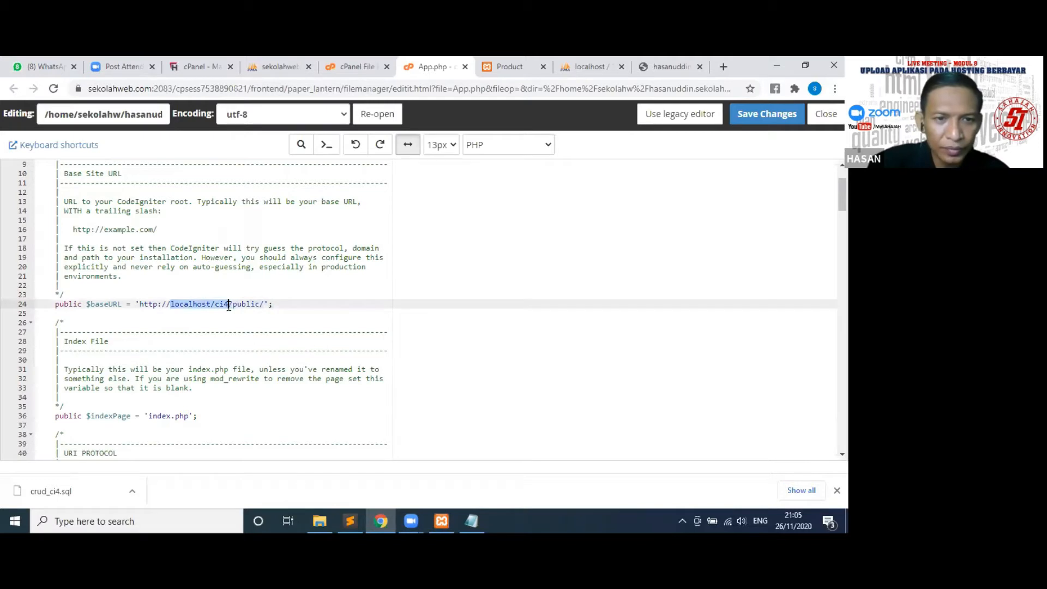
text(hasanudd)
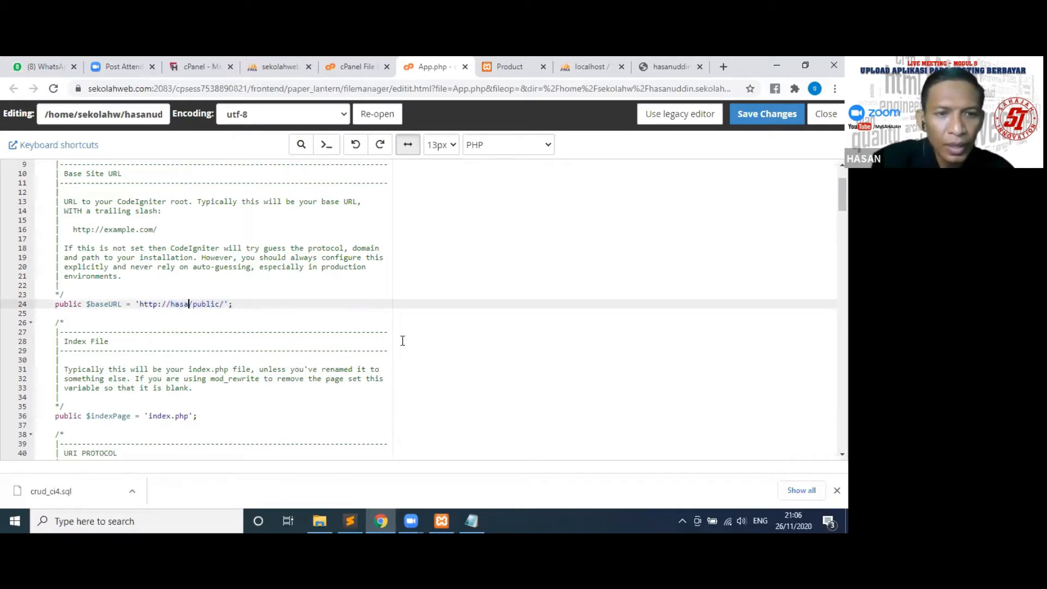
text(in)
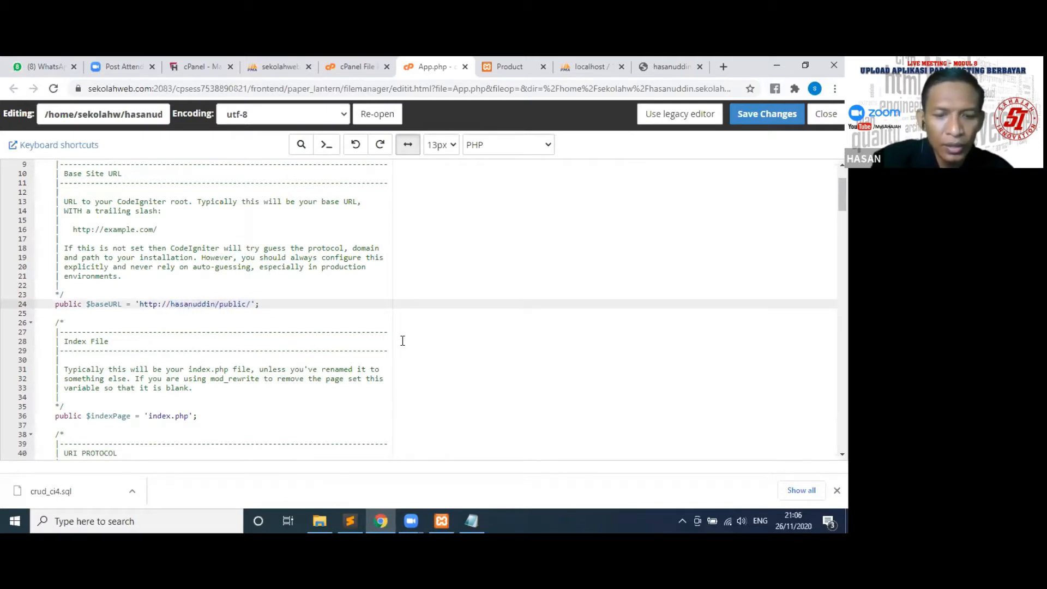
text(.sekolahweb)
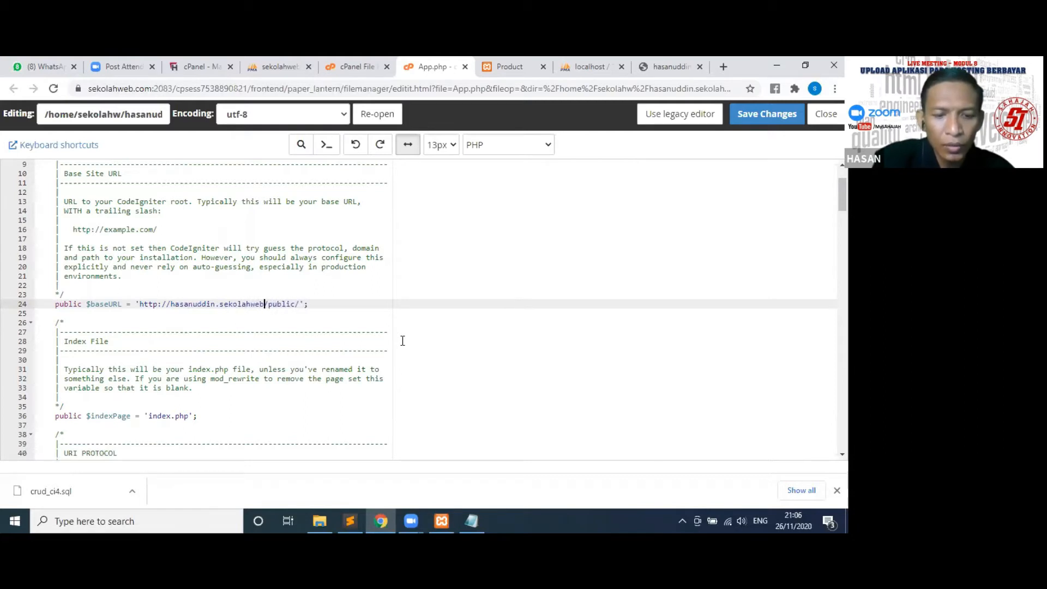
text(.com)
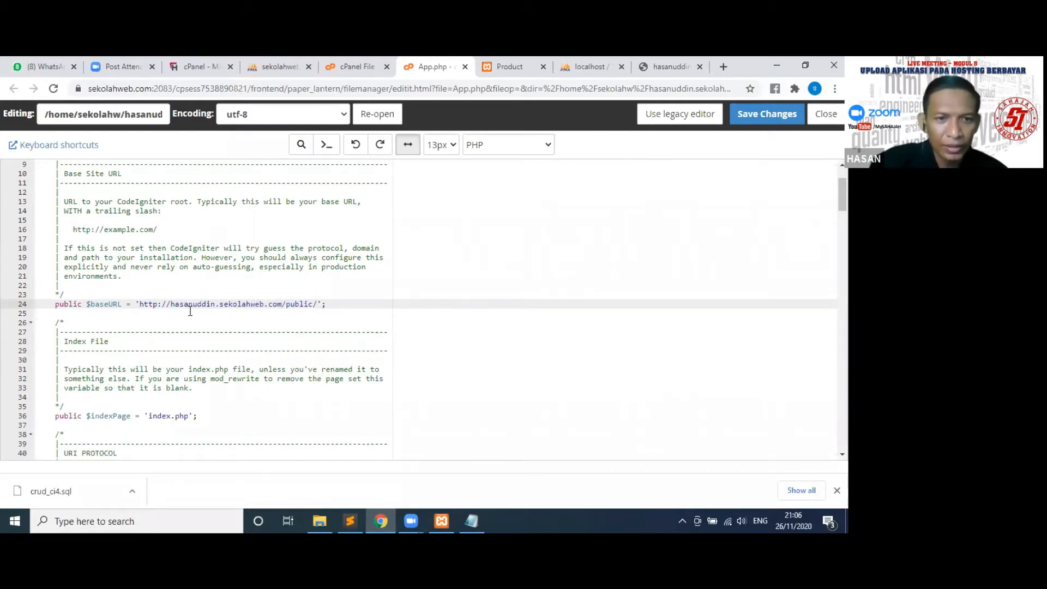
scroll(518, 292, down, 2)
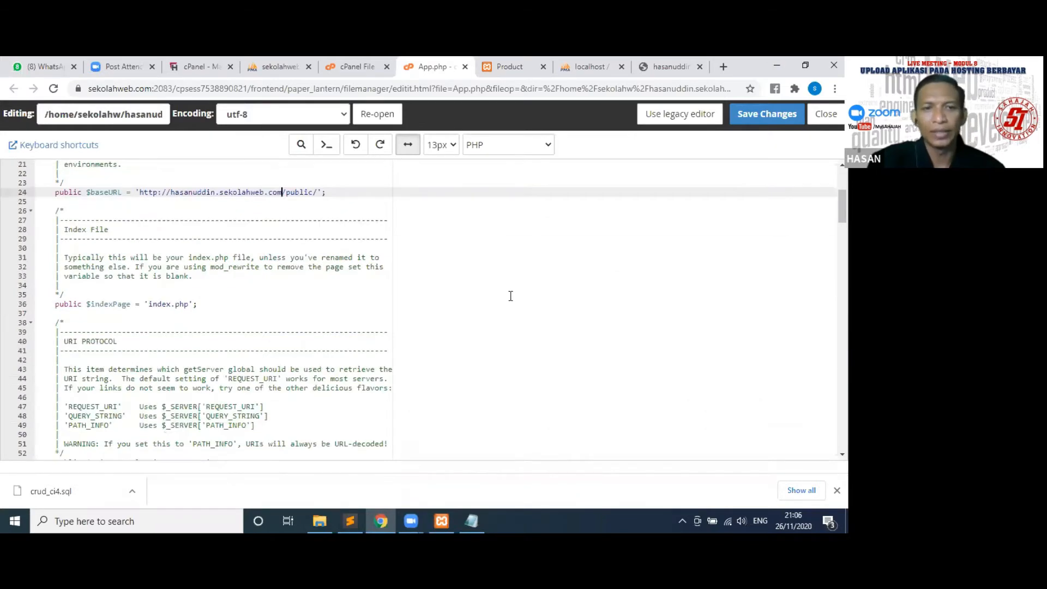
scroll(431, 311, down, 5)
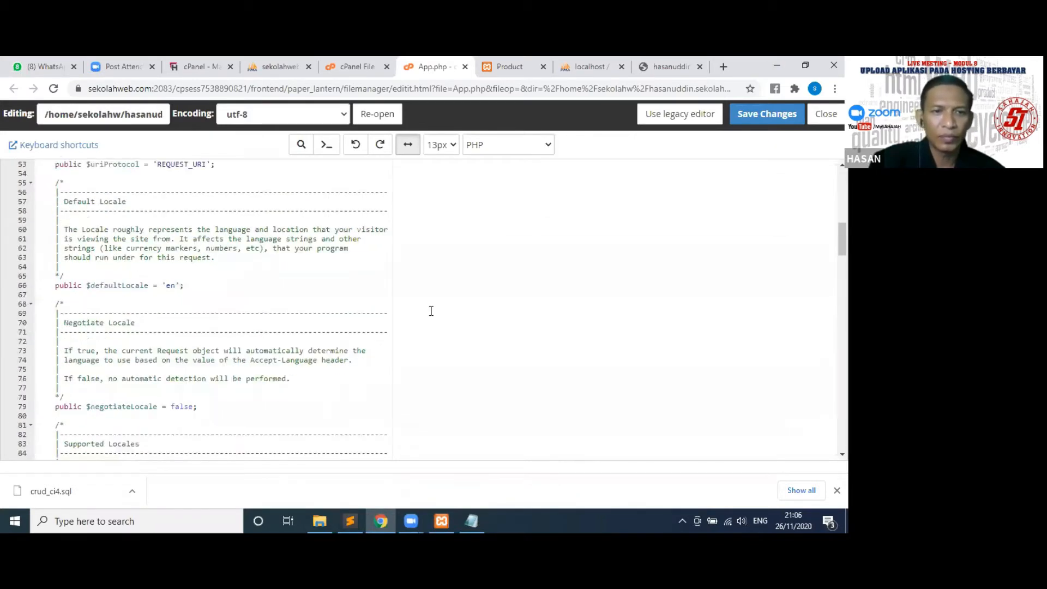
scroll(430, 311, up, 3)
click(760, 117)
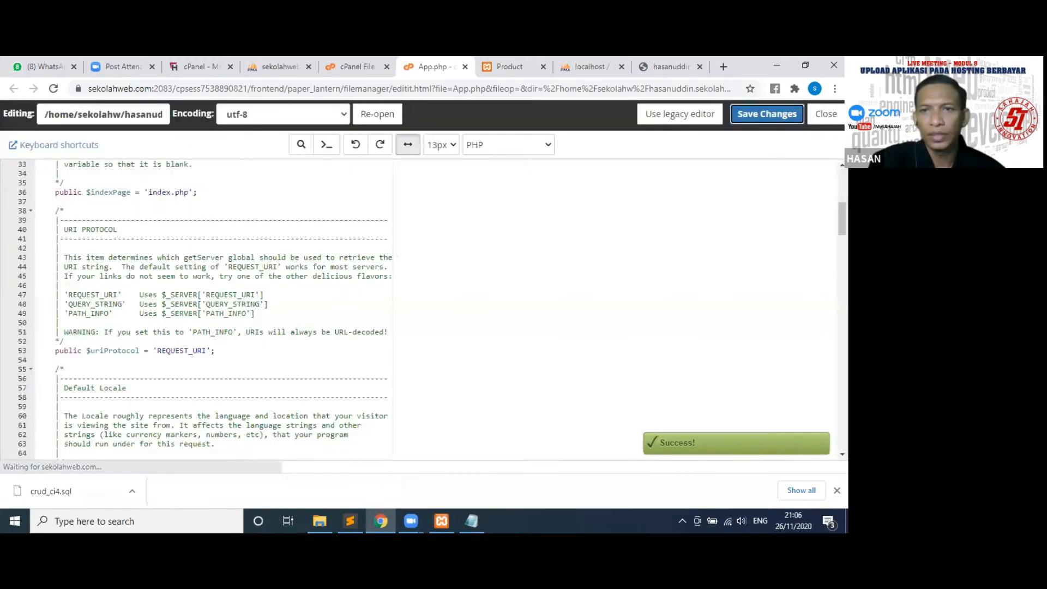
click(826, 114)
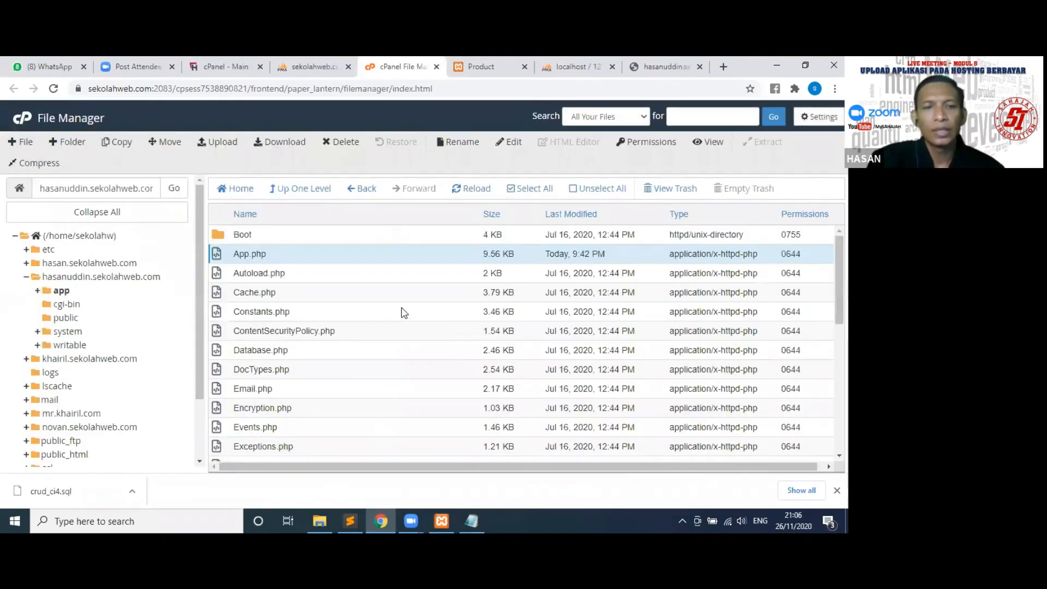
Open Database.php from the Config folder, examine its default connection settings, and close it without editing
scroll(401, 314, down, 2)
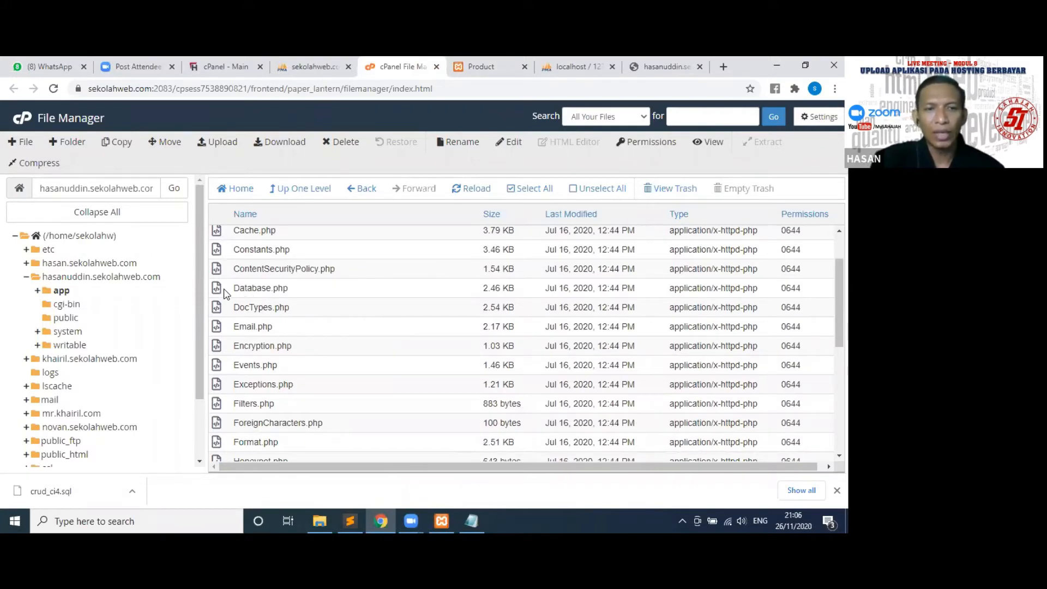
click(271, 288)
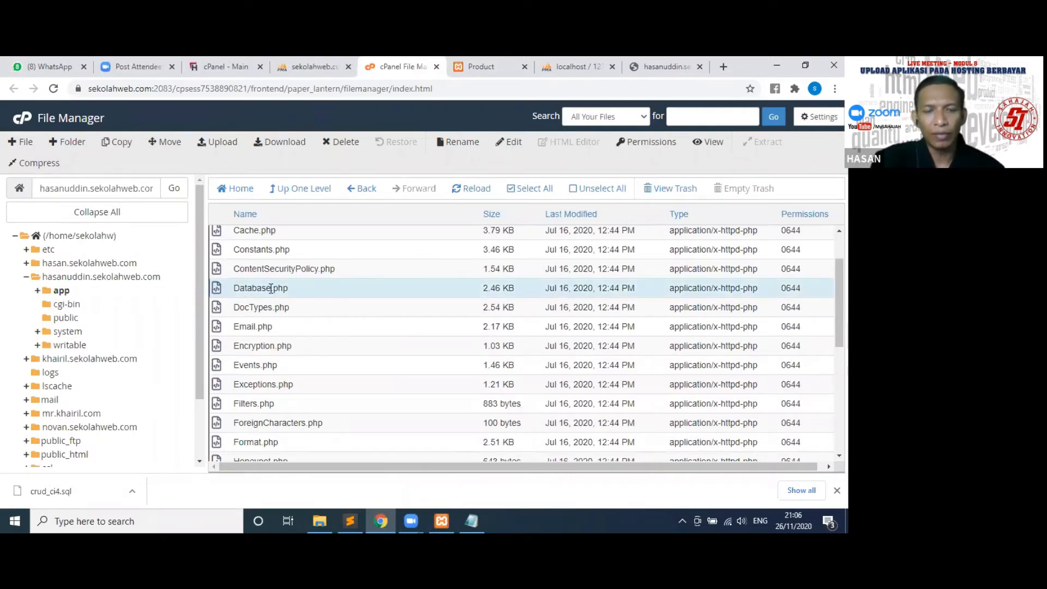
click(510, 142)
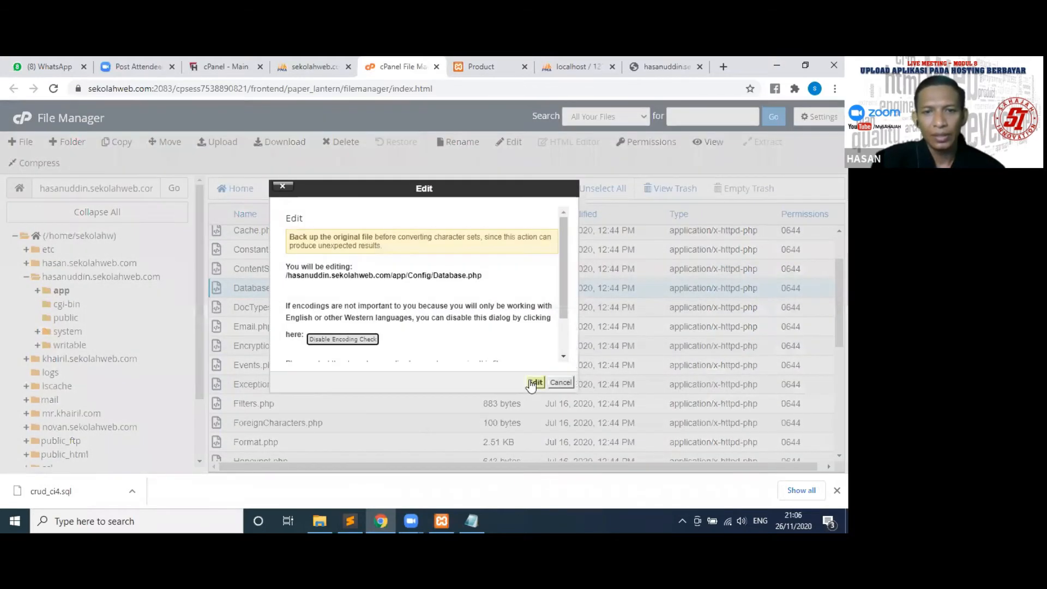
click(534, 384)
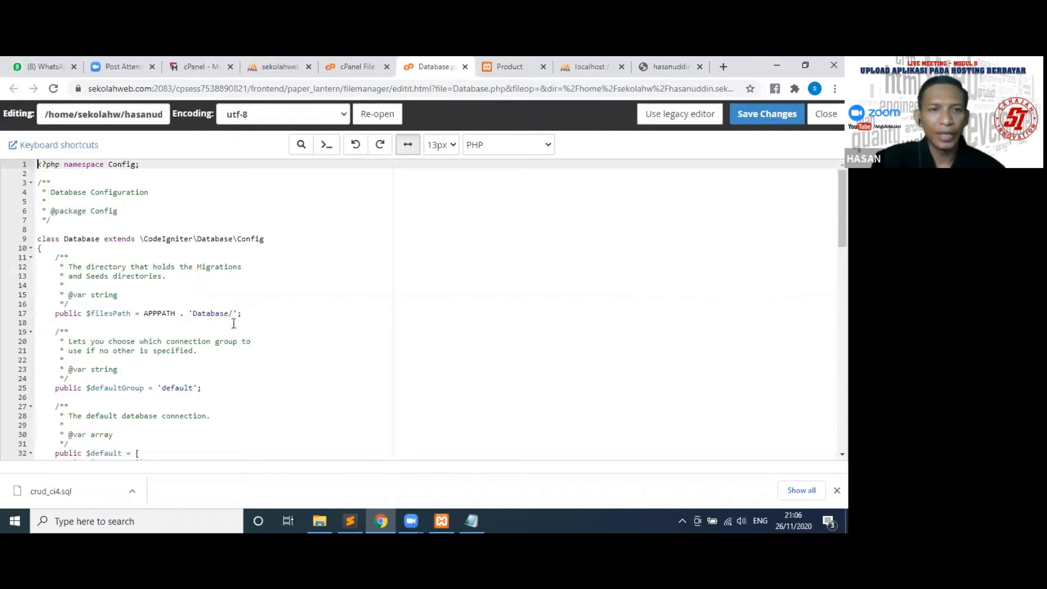
scroll(233, 323, down, 3)
scroll(229, 324, down, 2)
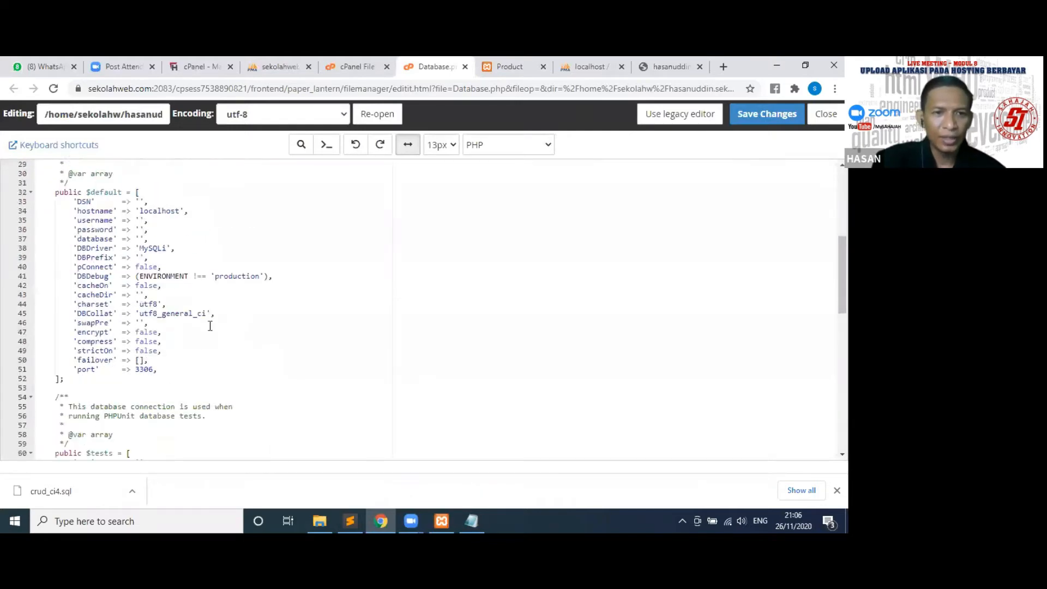
scroll(170, 288, up, 5)
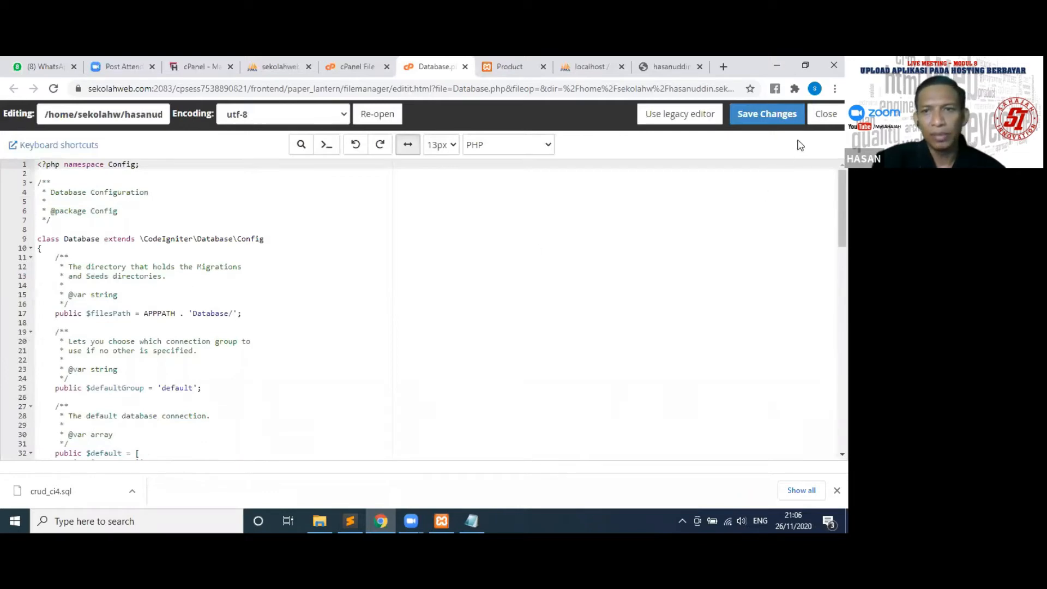
click(824, 114)
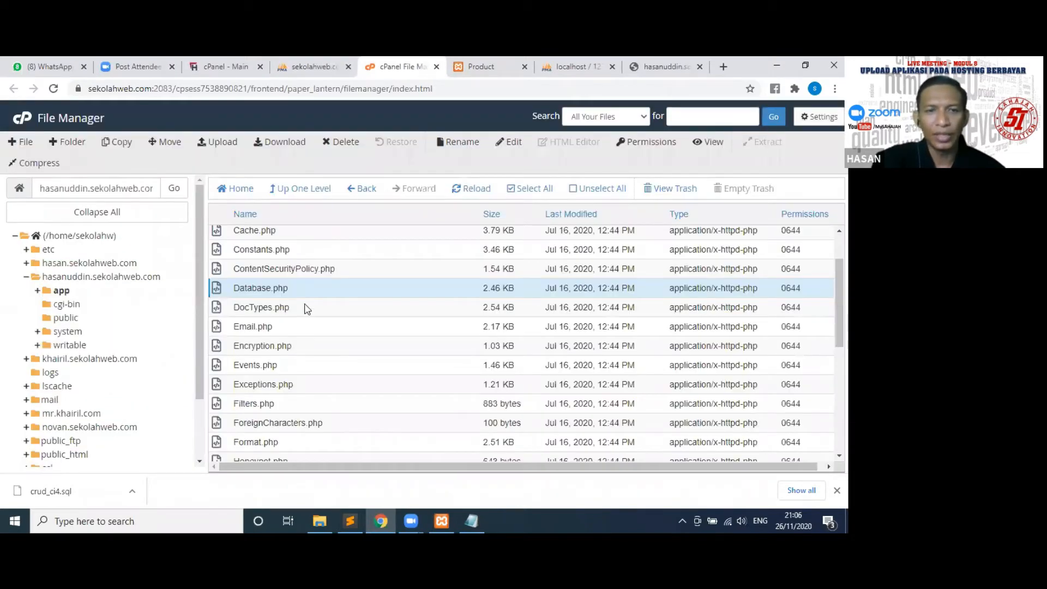
Go up to the subdomain's root folder and open the env file in the code editor
click(312, 191)
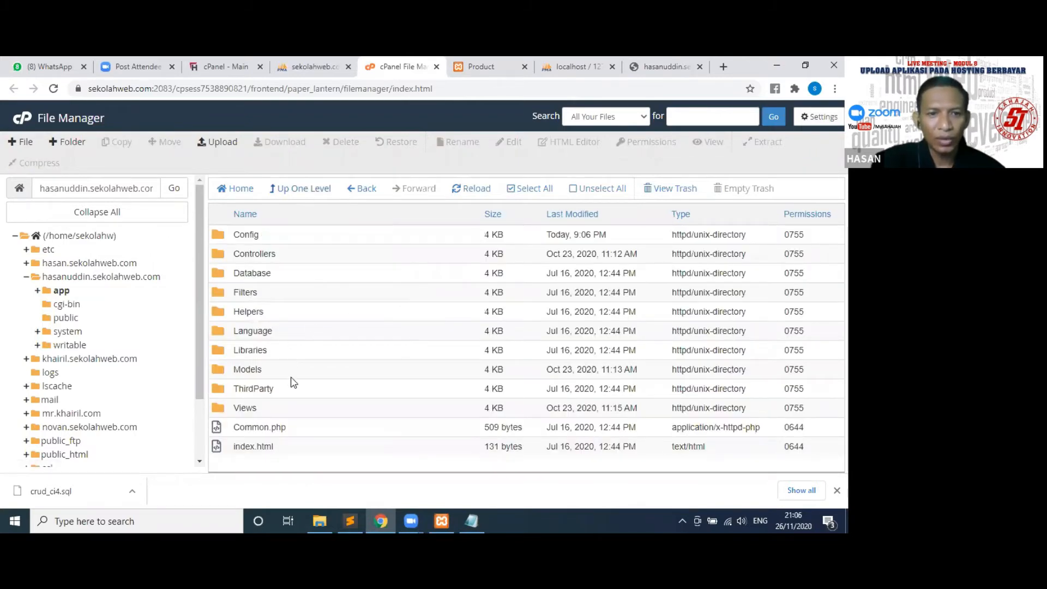
click(304, 189)
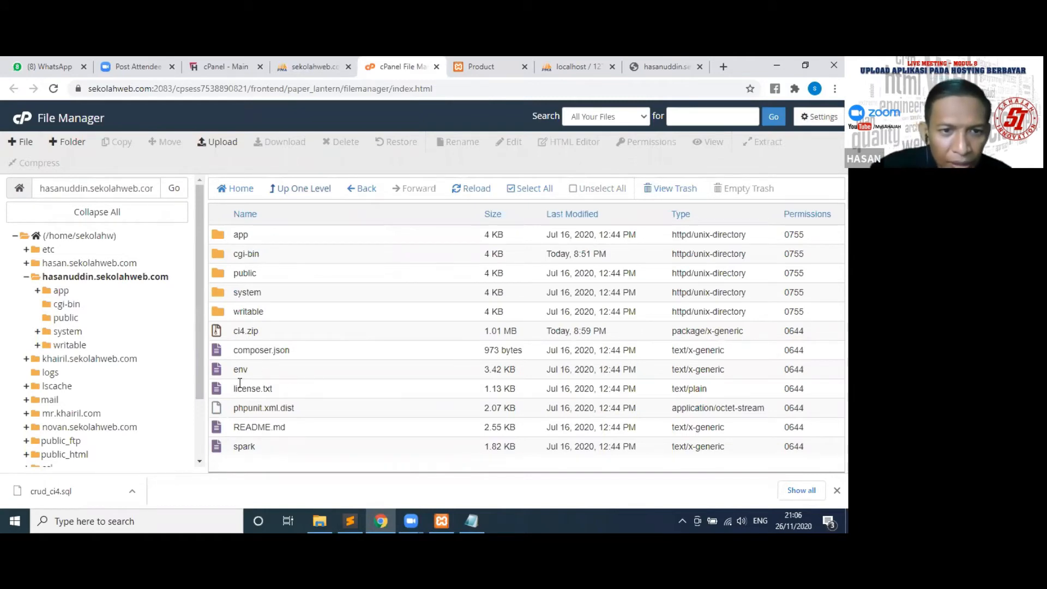
click(228, 373)
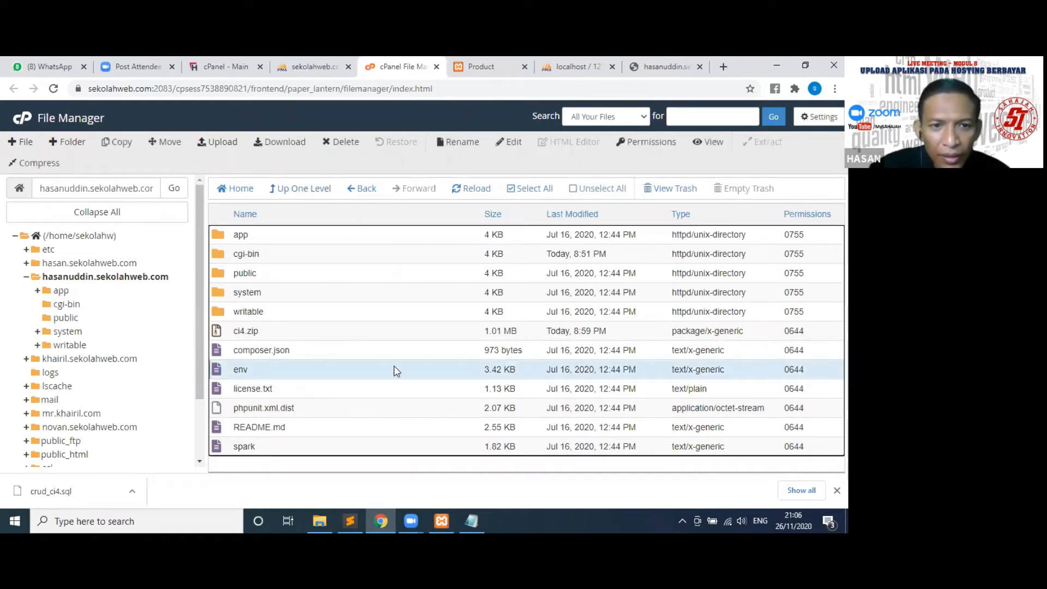
click(513, 142)
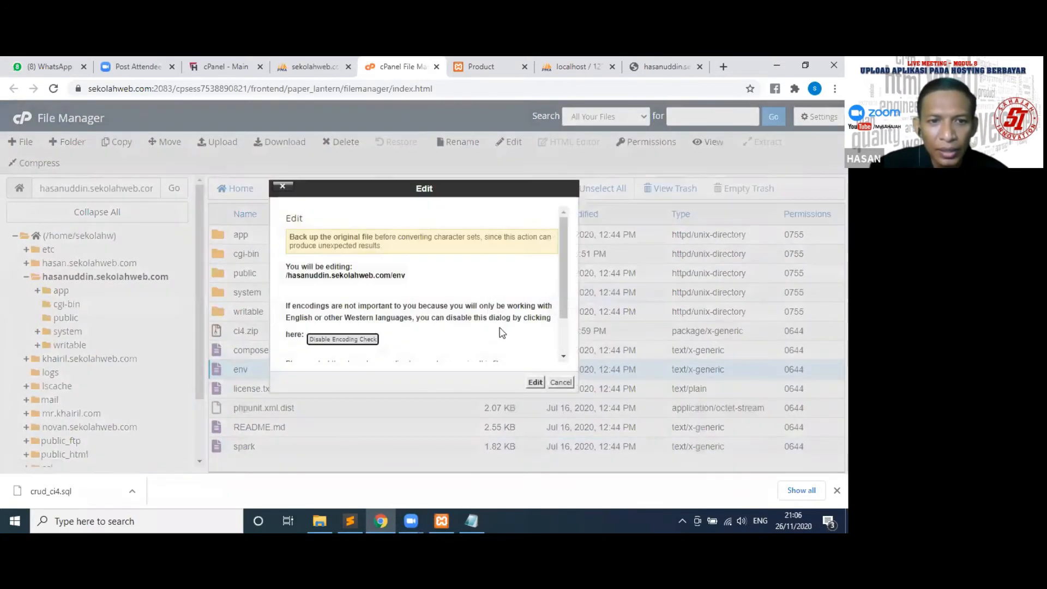
click(535, 383)
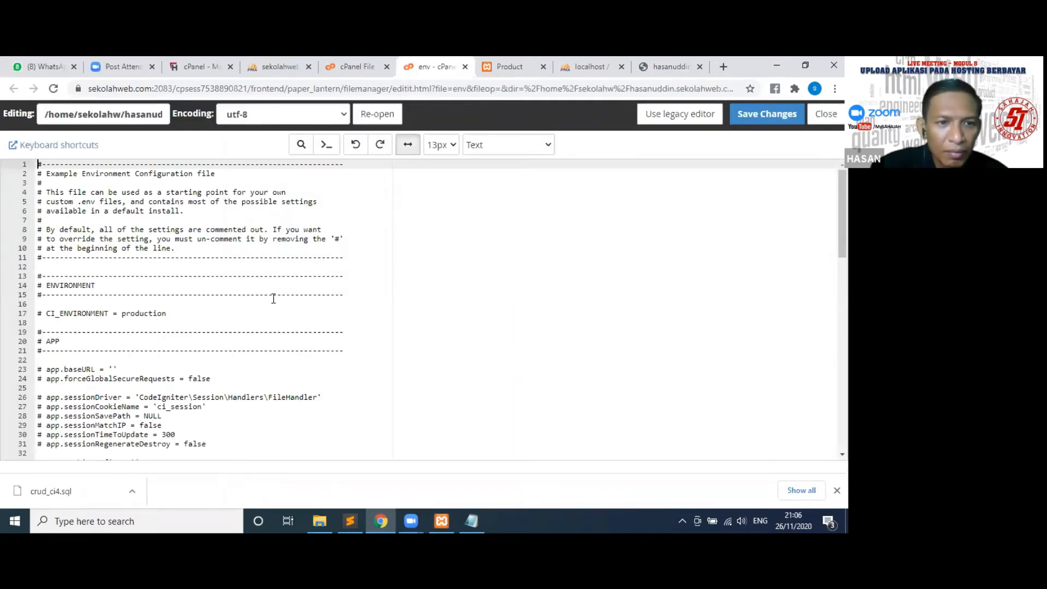
Examine the env file's ENVIRONMENT, APP and DATABASE sections to find the default database connection settings
scroll(273, 299, down, 3)
scroll(274, 299, down, 2)
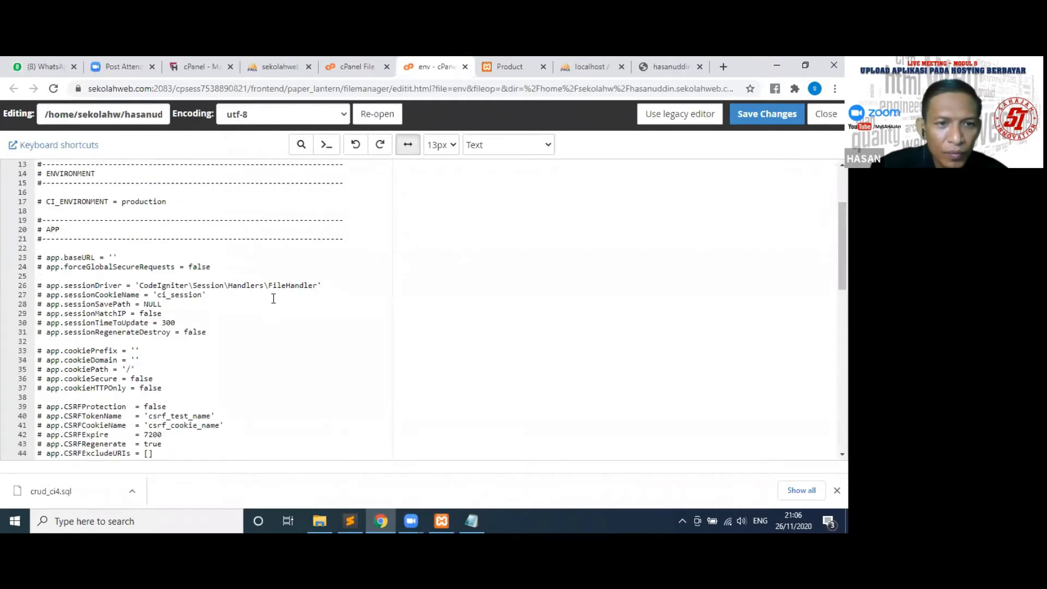
scroll(274, 298, down, 10)
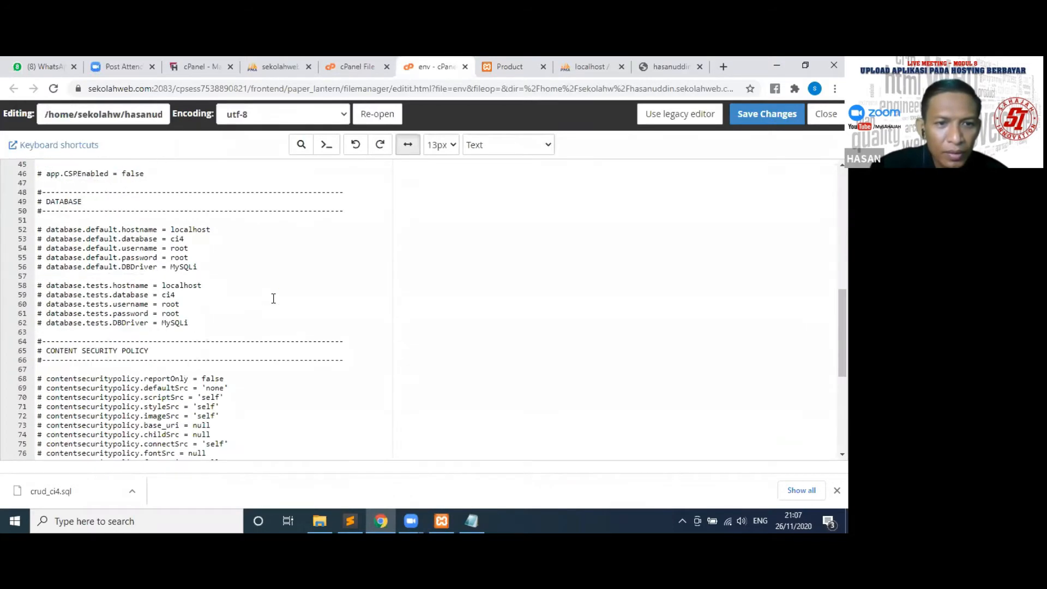
scroll(273, 299, down, 9)
scroll(291, 287, up, 8)
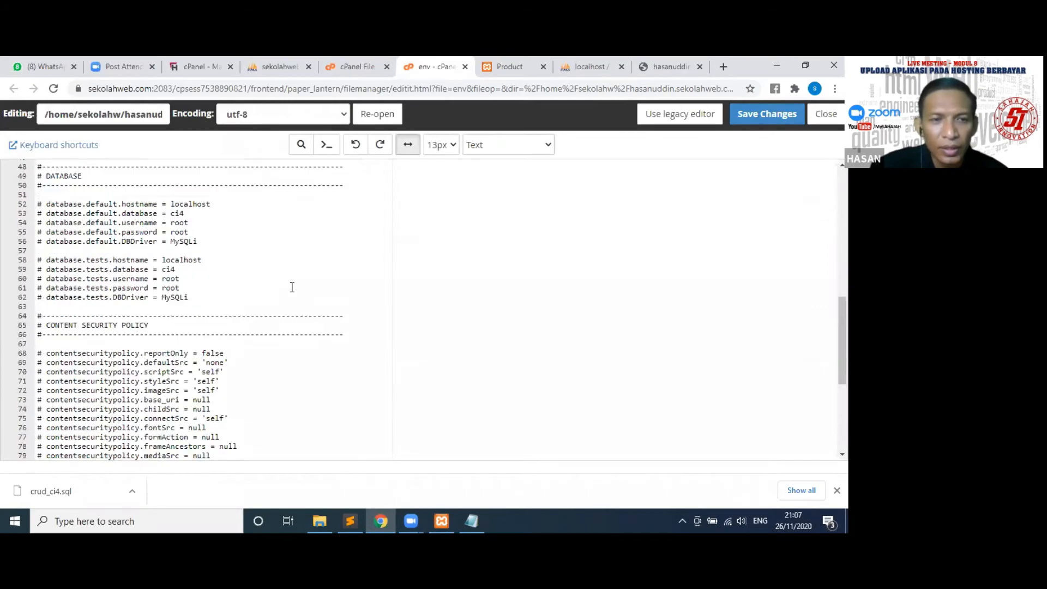
scroll(292, 287, up, 7)
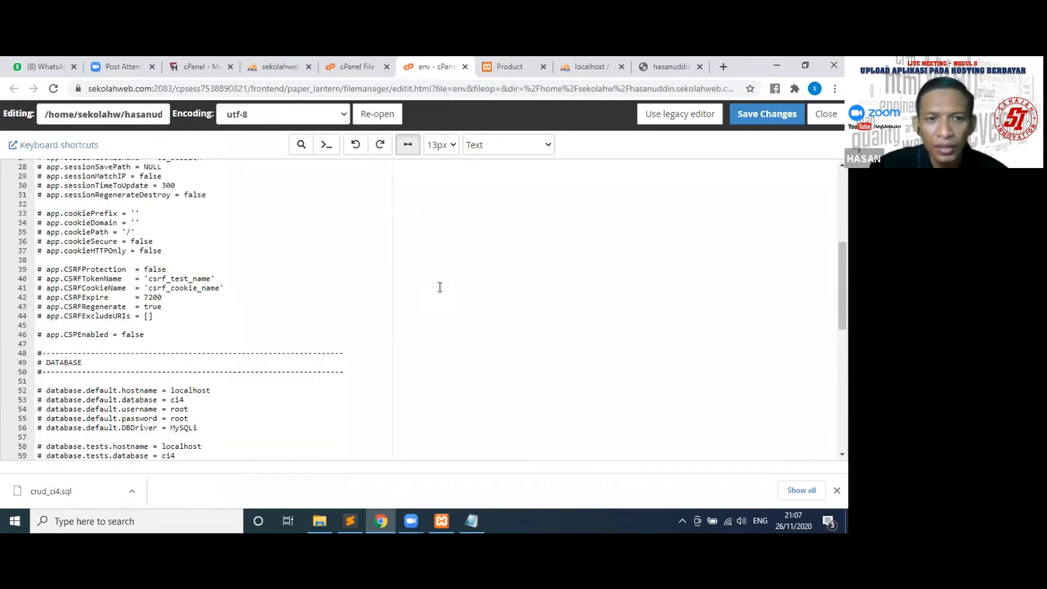
scroll(440, 287, up, 9)
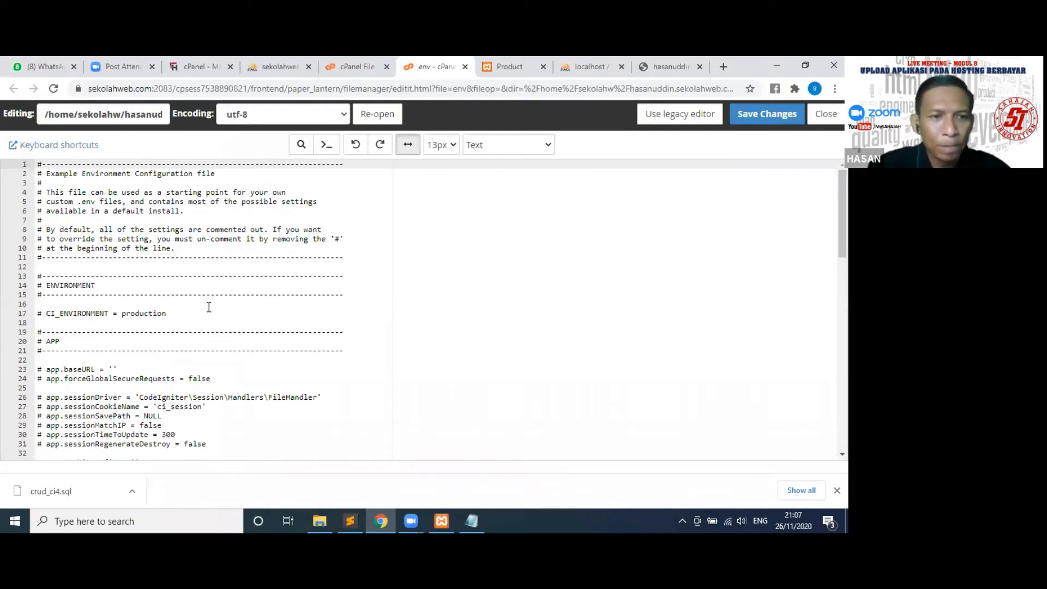
scroll(208, 307, down, 5)
scroll(206, 307, down, 6)
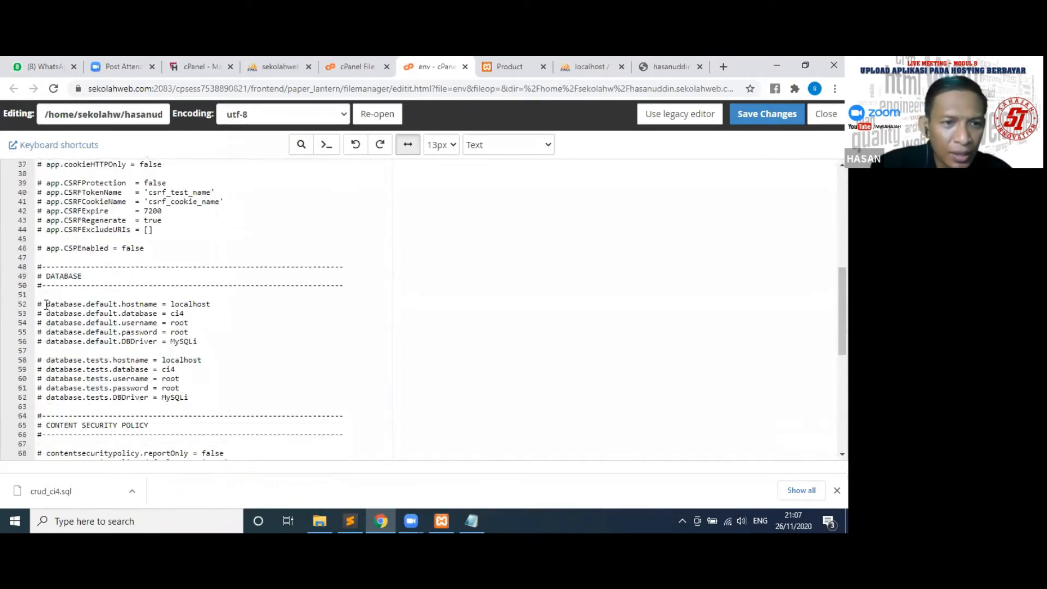
scroll(91, 319, down, 4)
scroll(92, 319, up, 4)
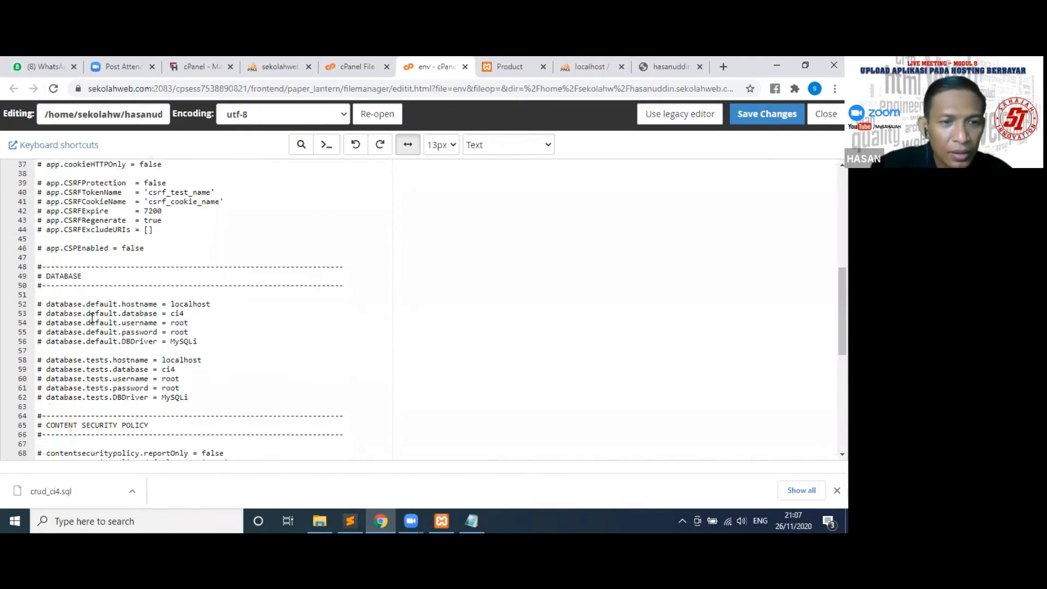
Uncomment the five database.default lines in env: hostname, database, username, password and DBDriver
scroll(92, 319, down, 3)
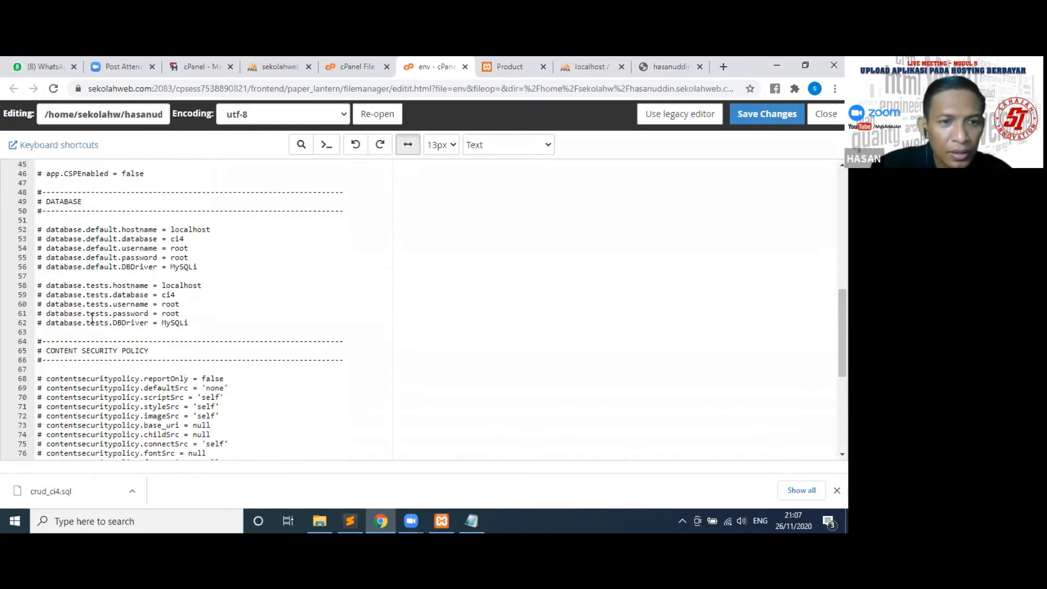
click(47, 230)
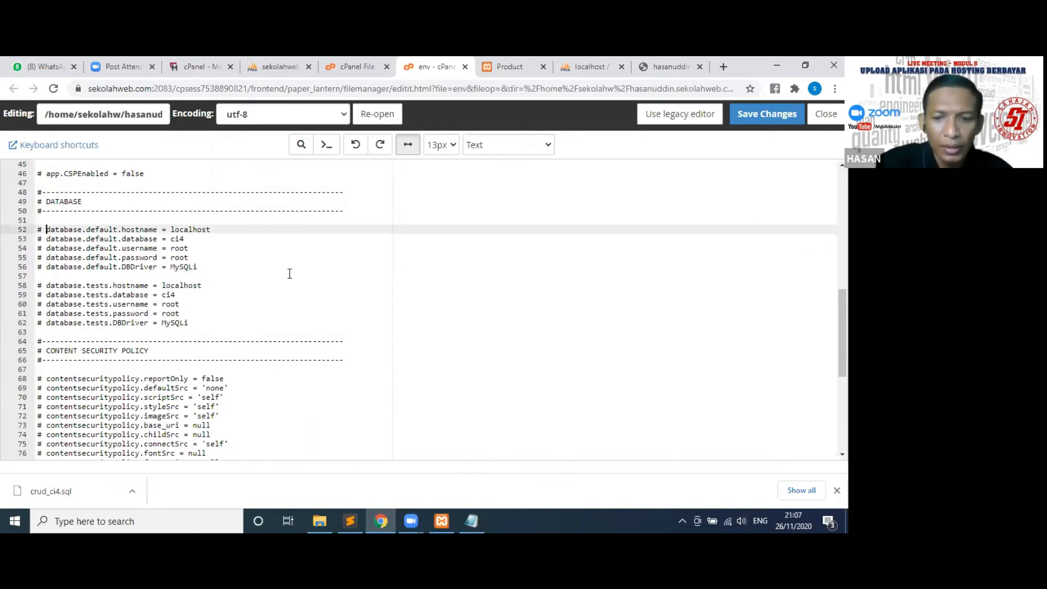
key(BackSpace)
key(BackSpace)
key(Down)
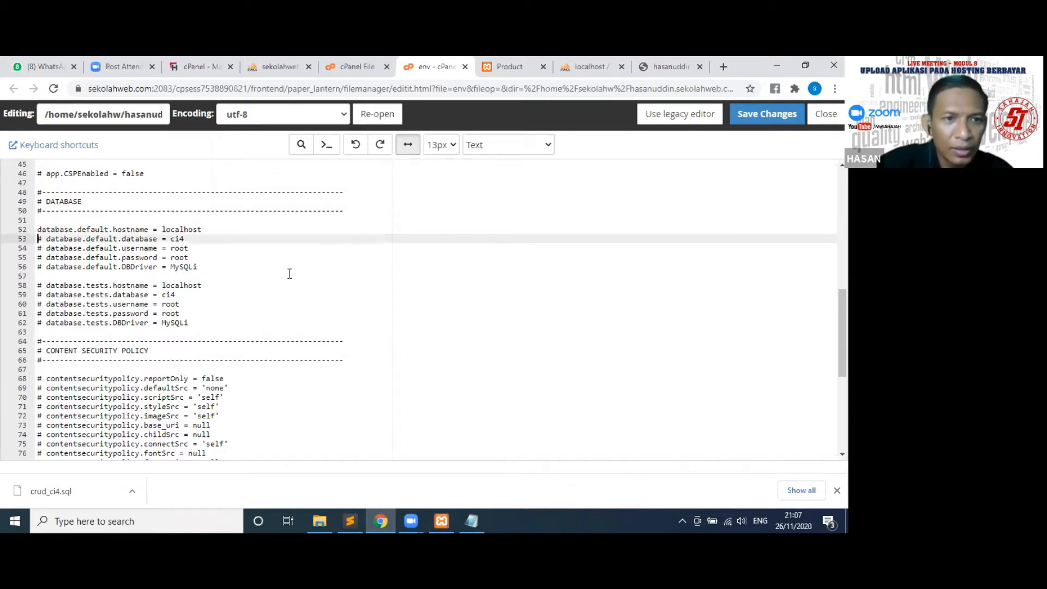
key(Delete)
key(Delete)
key(Down)
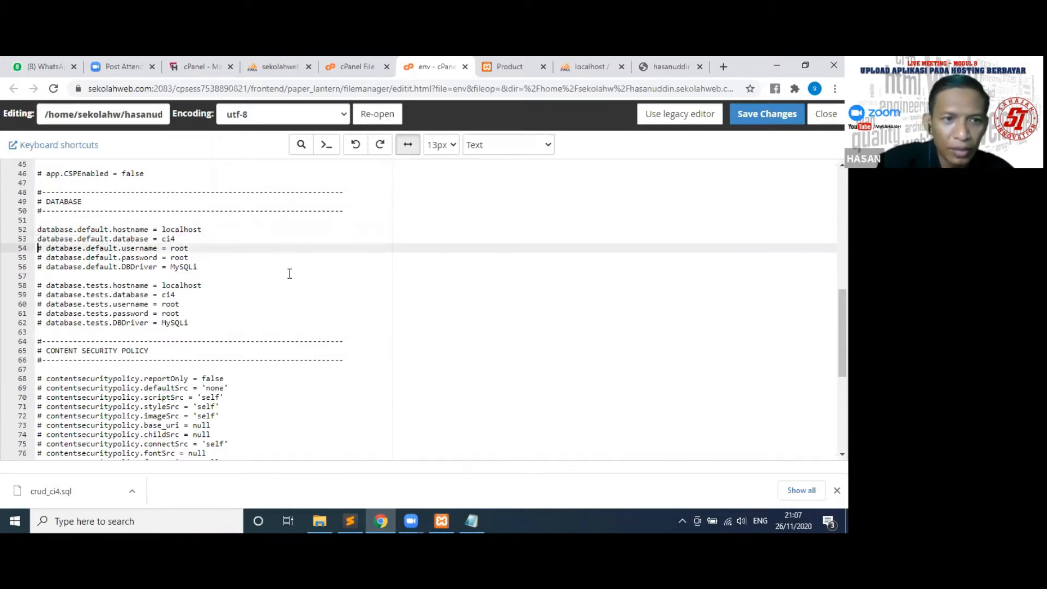
key(Delete)
key(Delete)
key(Down)
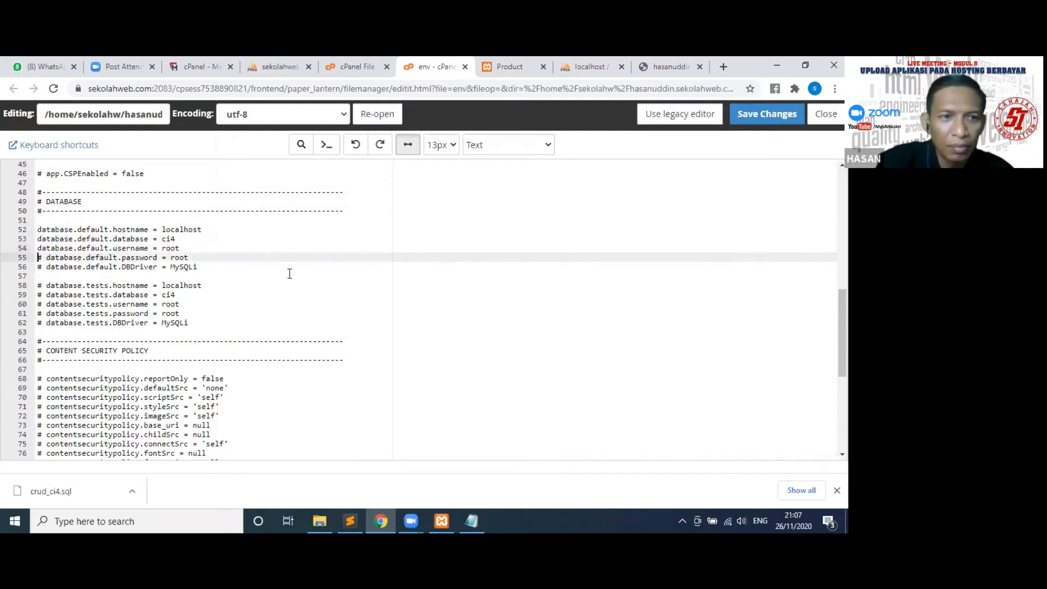
key(Delete)
key(Delete)
key(Down)
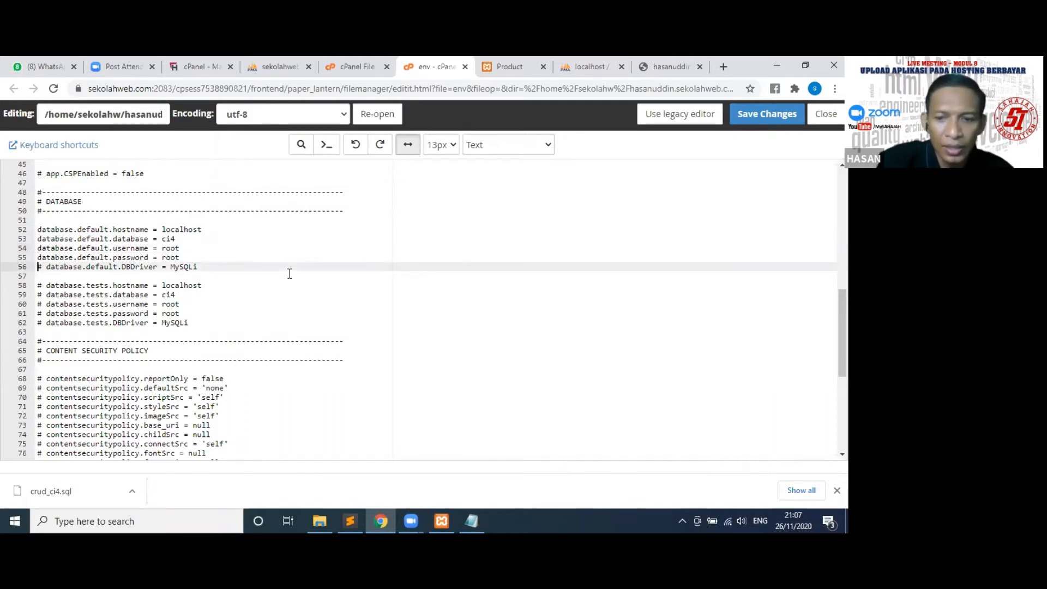
key(Delete)
key(Delete)
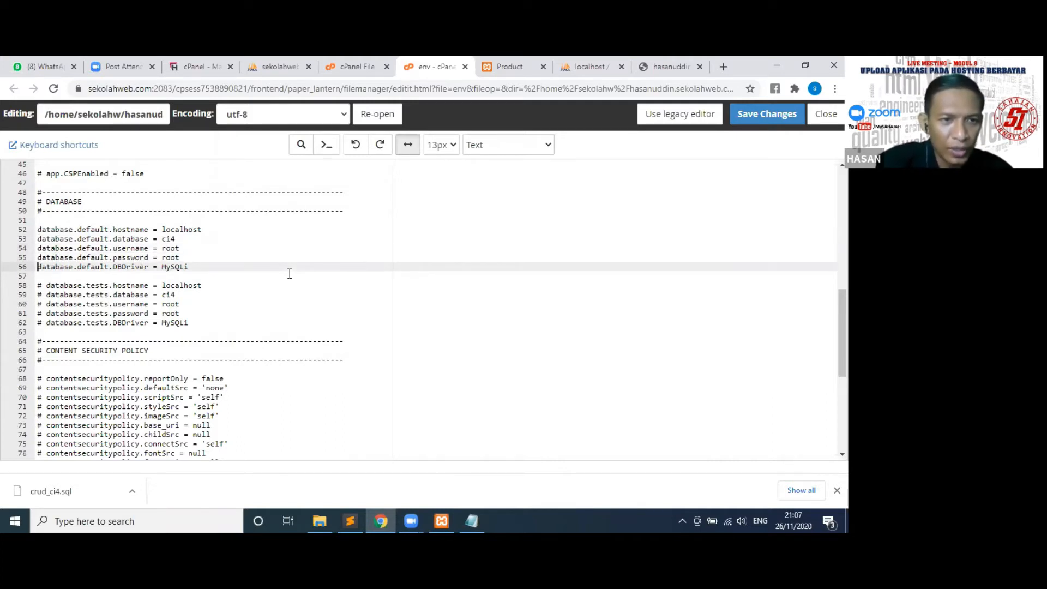
Set database.default.database in the env file to sekolahw_ci4db, copied from the Notepad notes
click(188, 240)
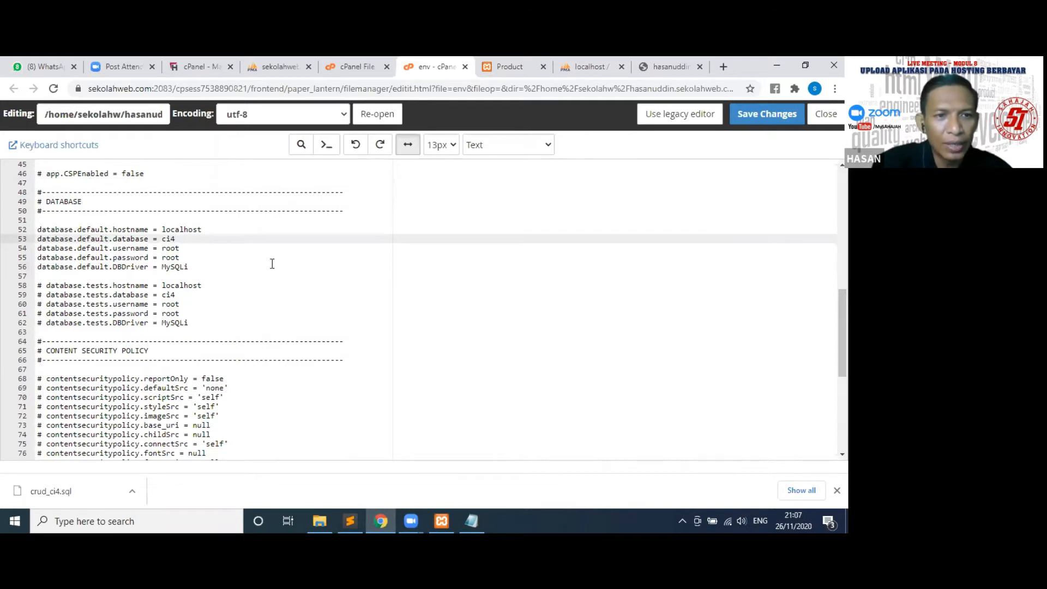
click(471, 520)
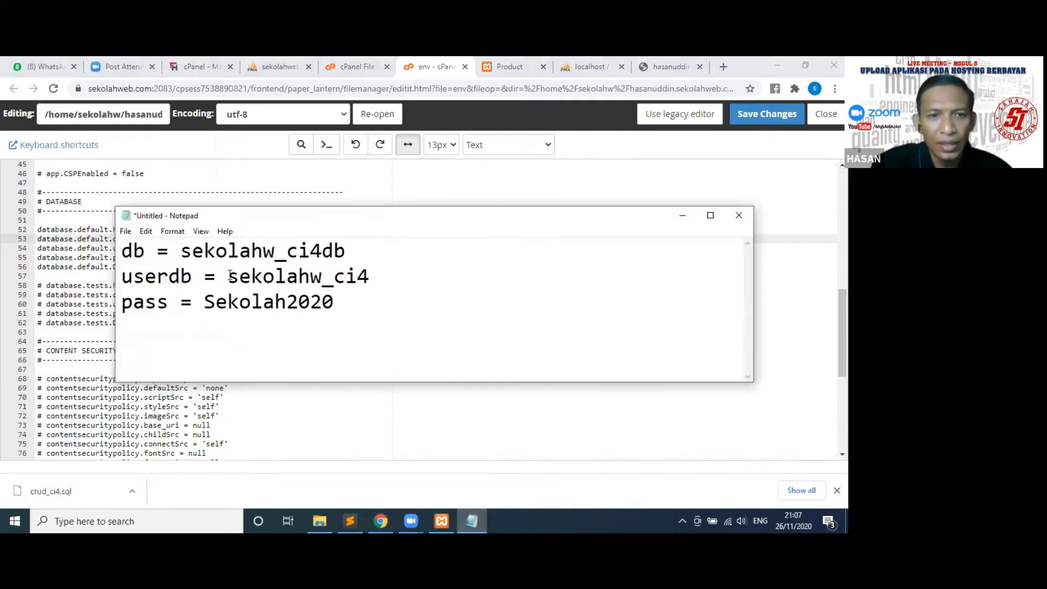
drag(181, 251, 216, 252)
drag(328, 261, 346, 251)
key(ctrl+c)
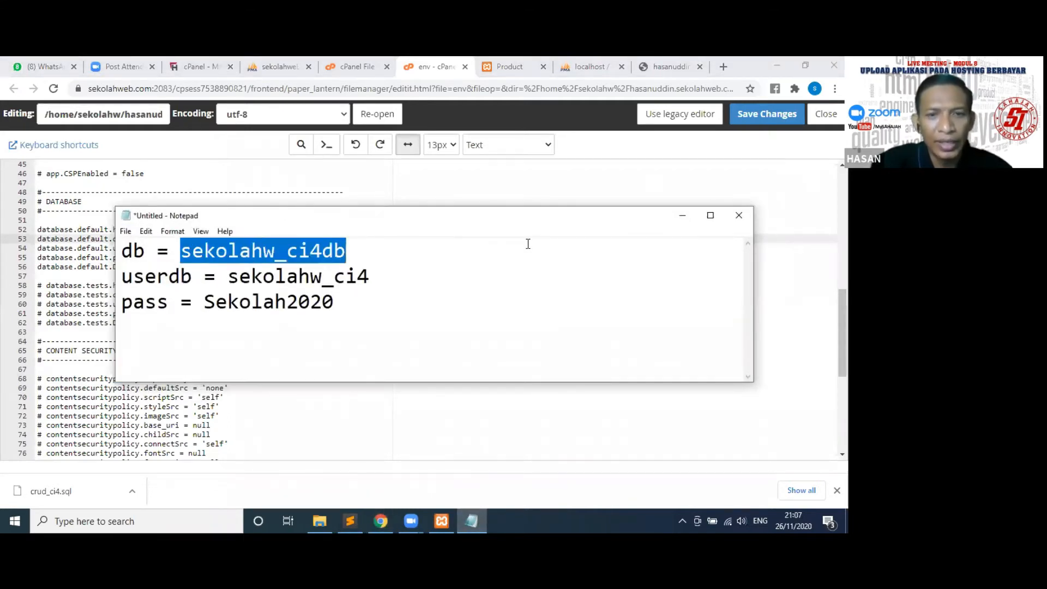
click(682, 215)
drag(180, 248, 163, 243)
click(163, 240)
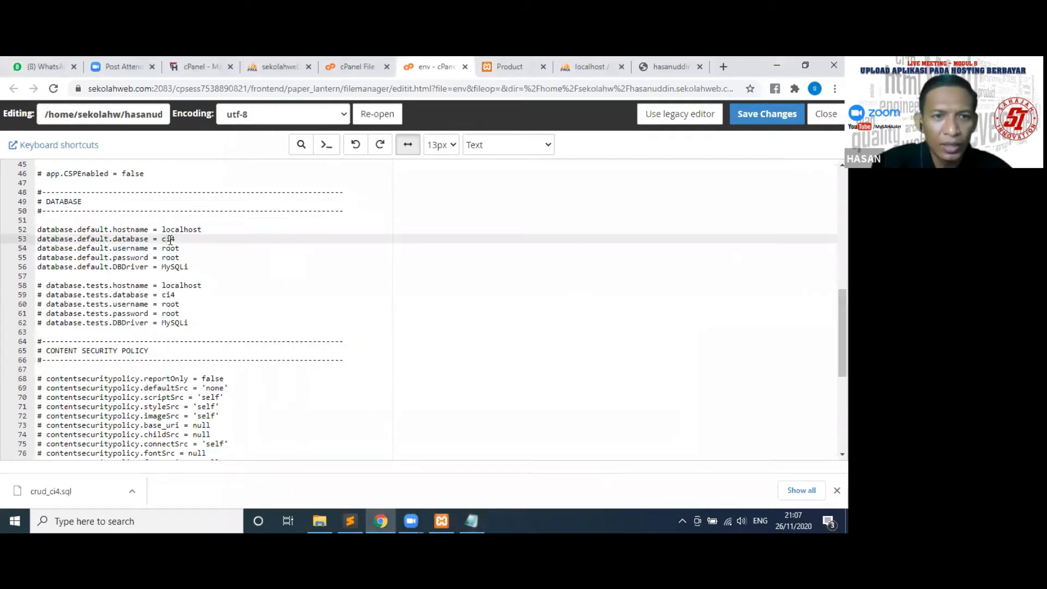
double_click(170, 240)
key(ctrl+v)
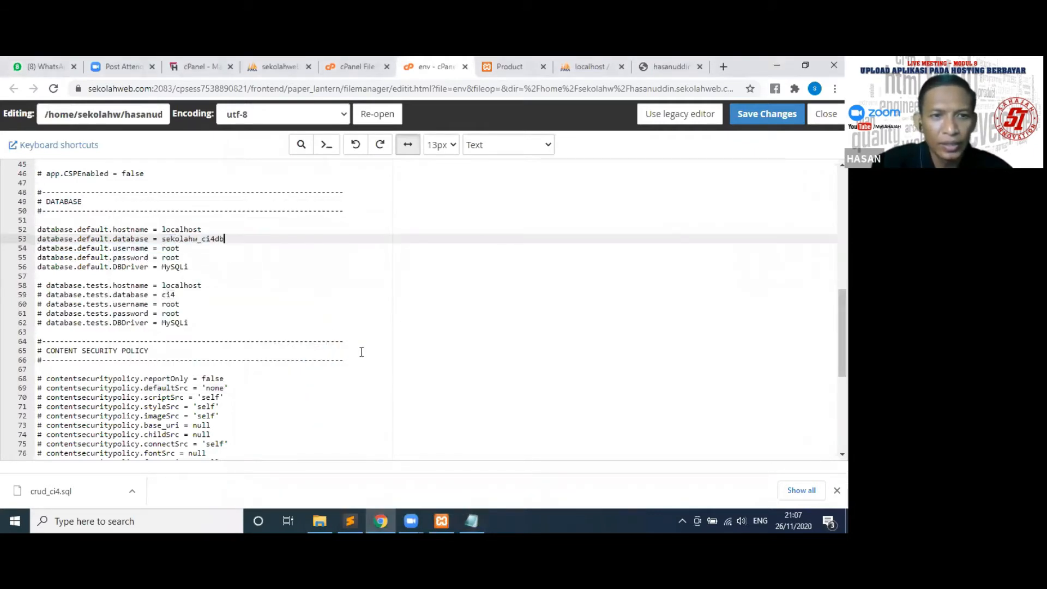
Set database.default.username in the env file to sekolahw_ci4, copied from the Notepad notes
click(472, 518)
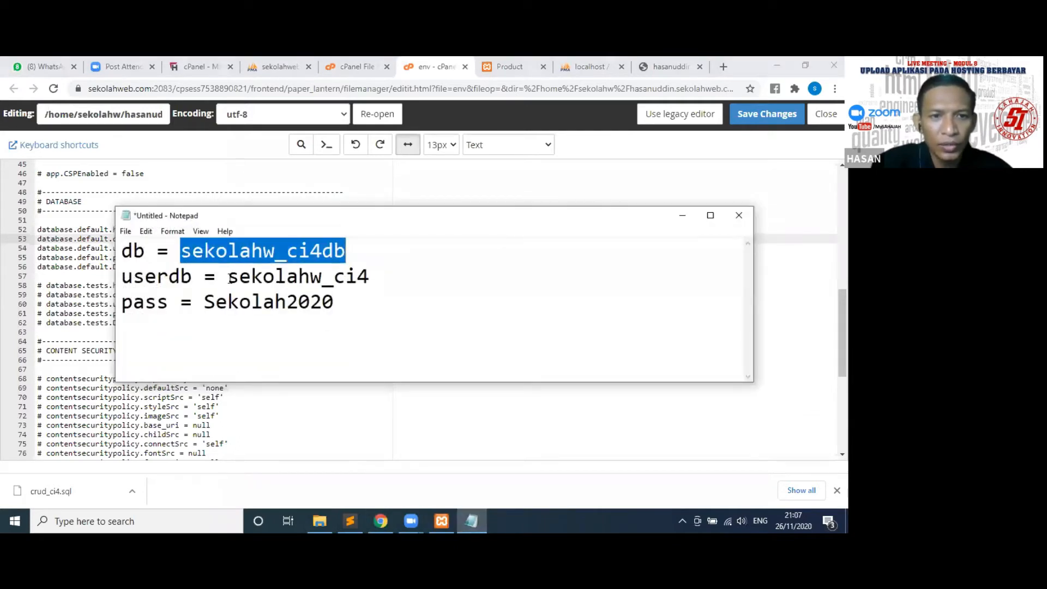
drag(228, 277, 372, 281)
key(ctrl+c)
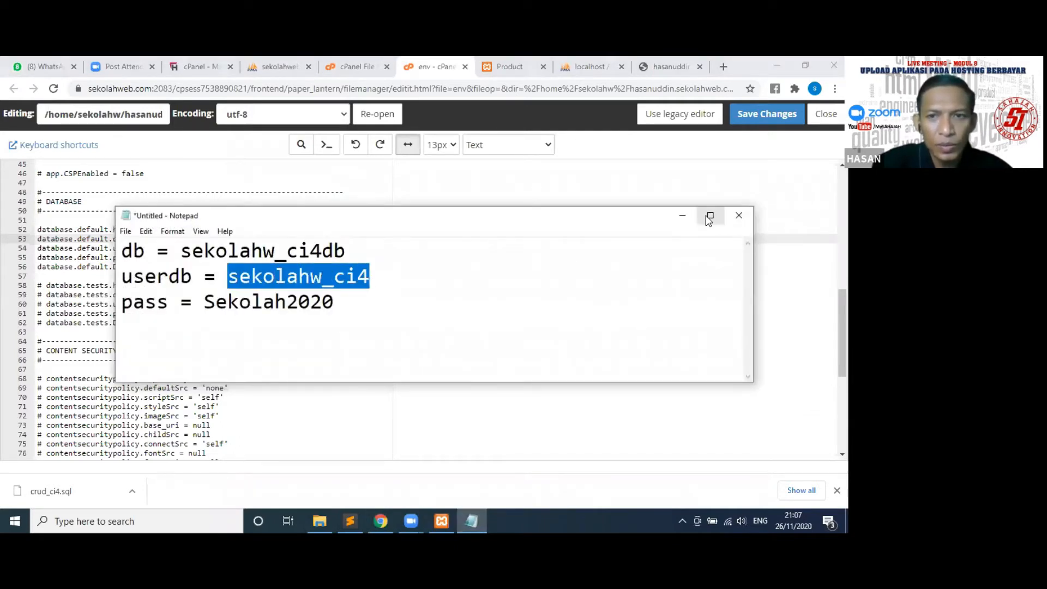
click(682, 216)
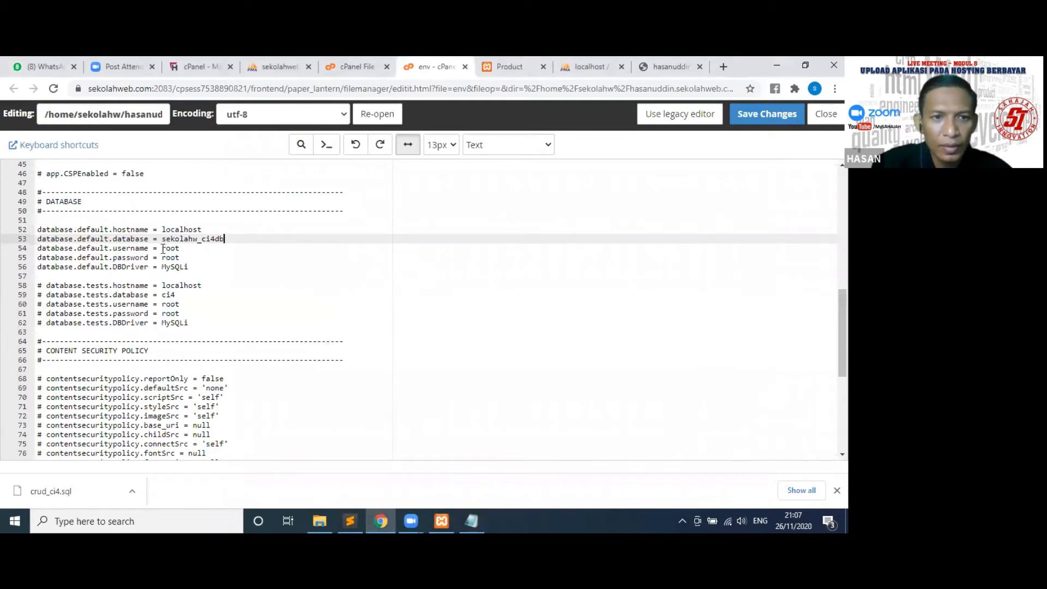
drag(163, 248, 183, 249)
key(ctrl+v)
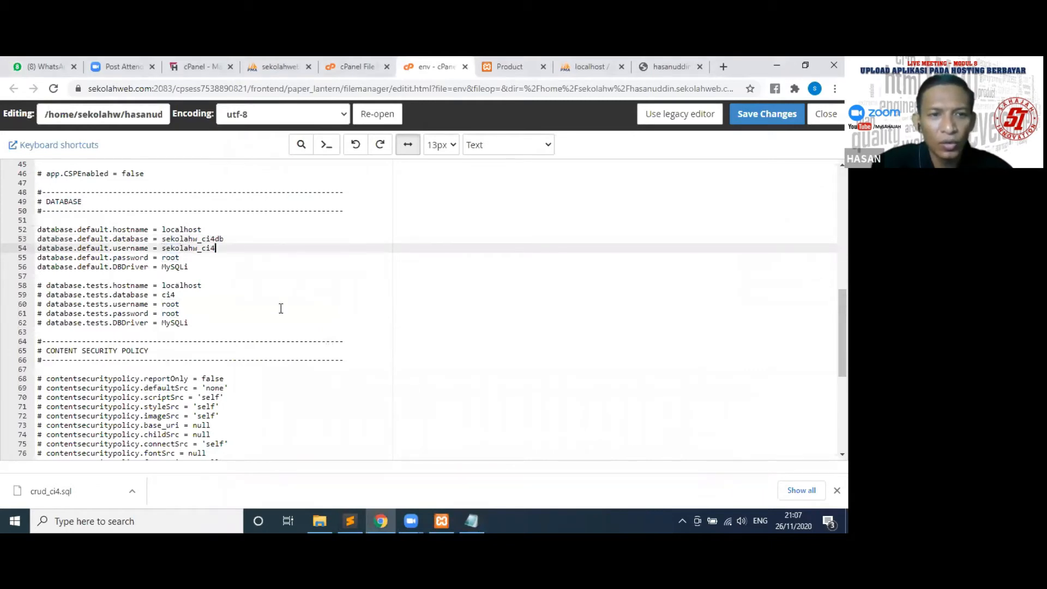
Set database.default.password in the env file to the database password copied from the Notepad notes
click(471, 521)
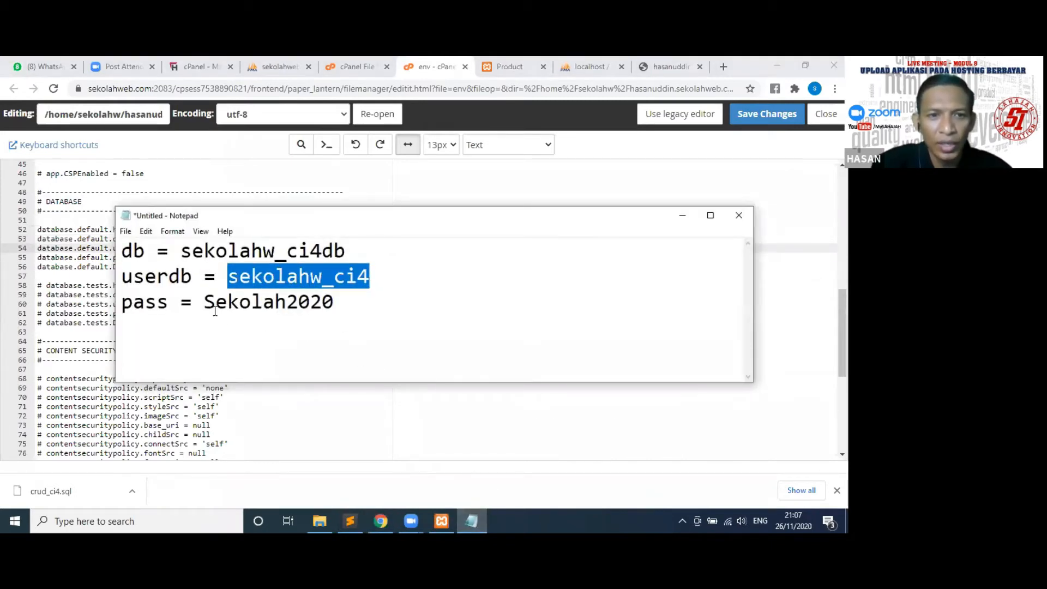
drag(204, 303, 335, 305)
key(ctrl+c)
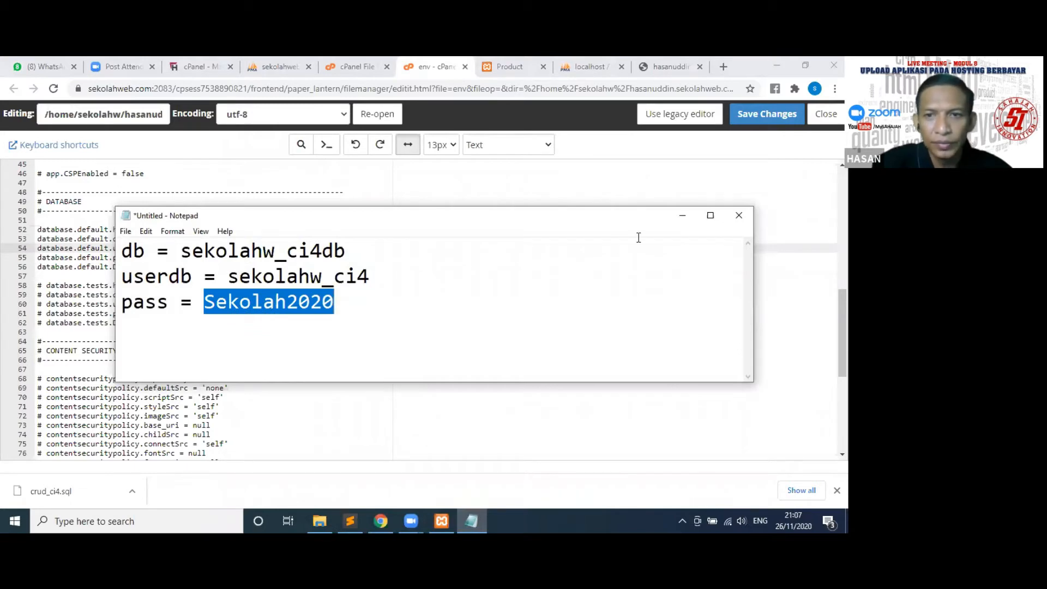
click(682, 215)
double_click(169, 258)
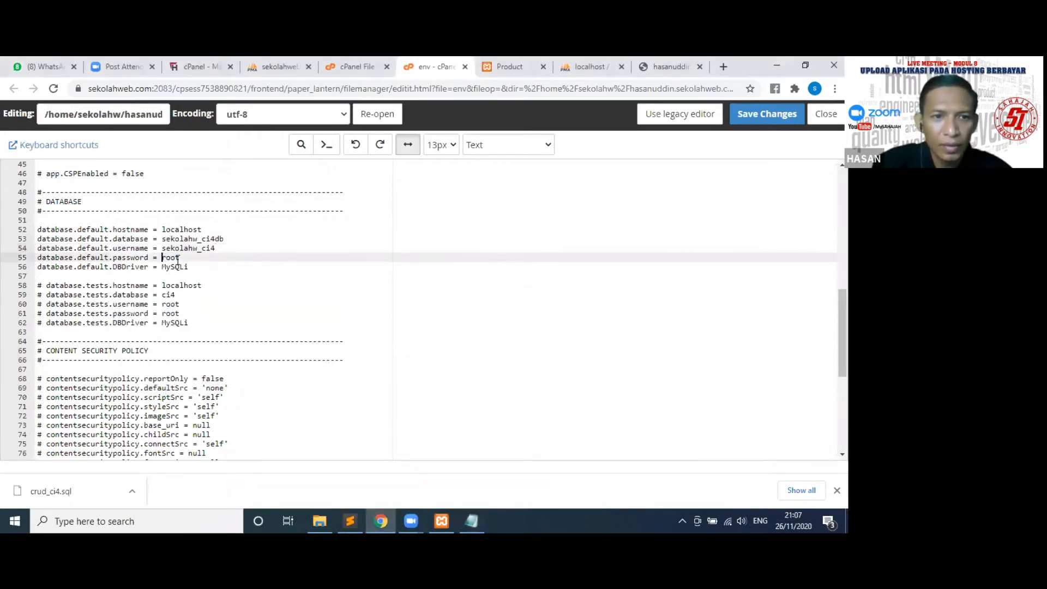
key(ctrl+v)
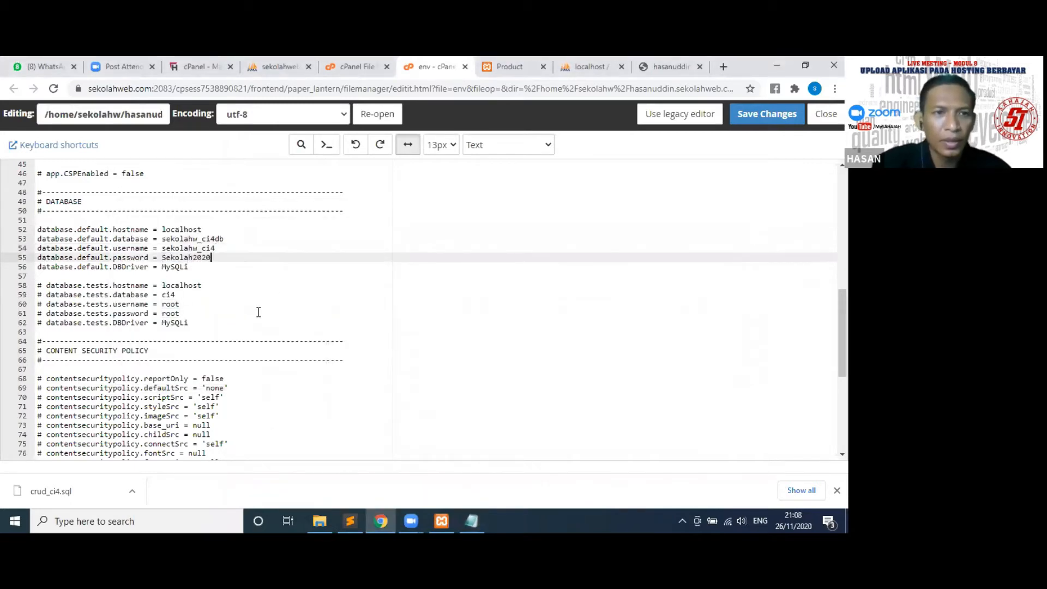
Review the edited env file, save its changes and close the editor
scroll(264, 310, up, 2)
scroll(262, 314, down, 4)
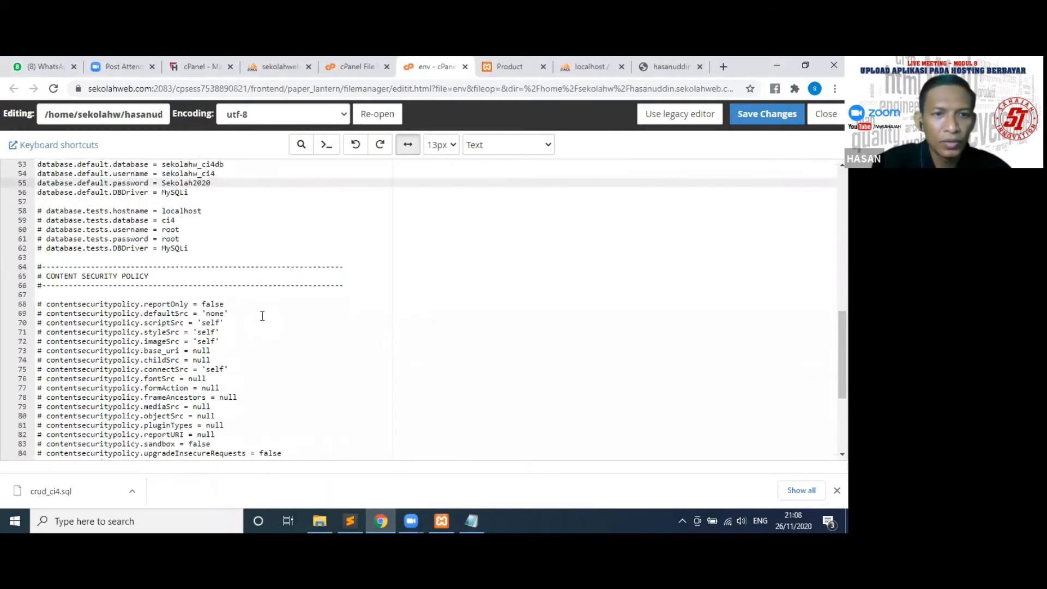
scroll(262, 316, up, 6)
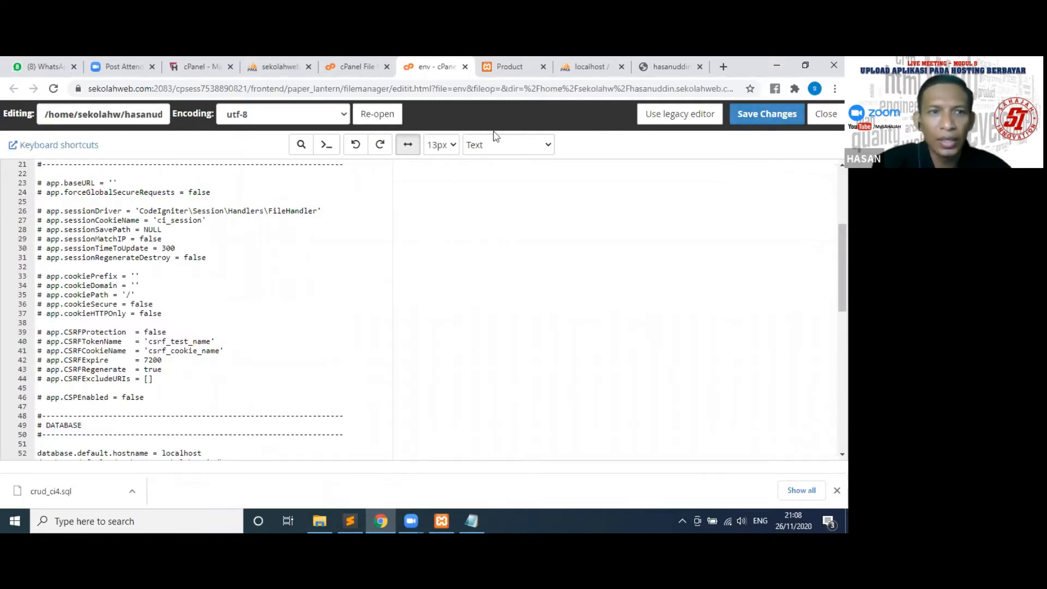
click(777, 116)
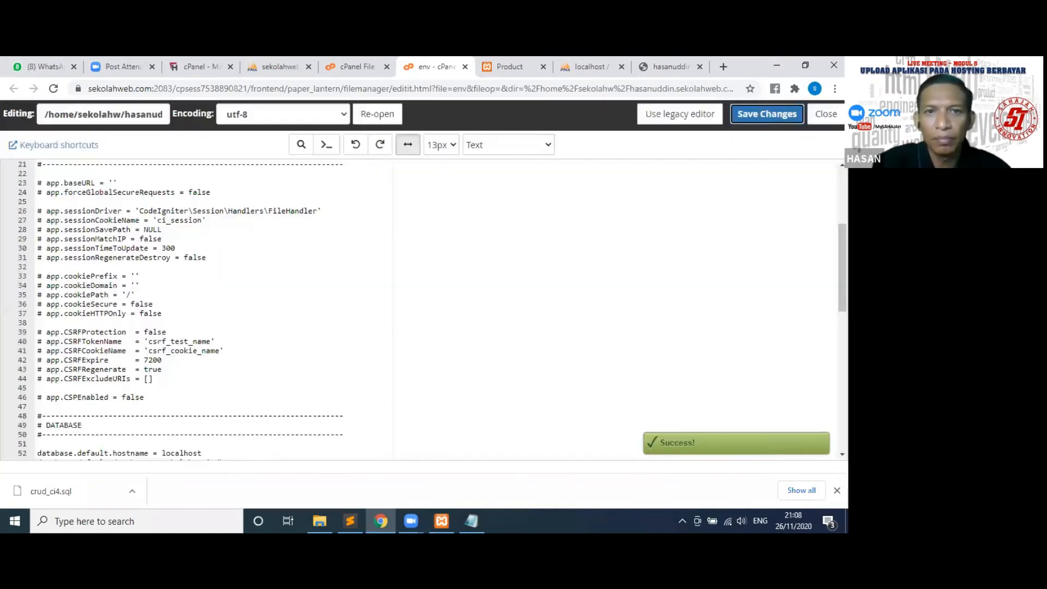
click(825, 114)
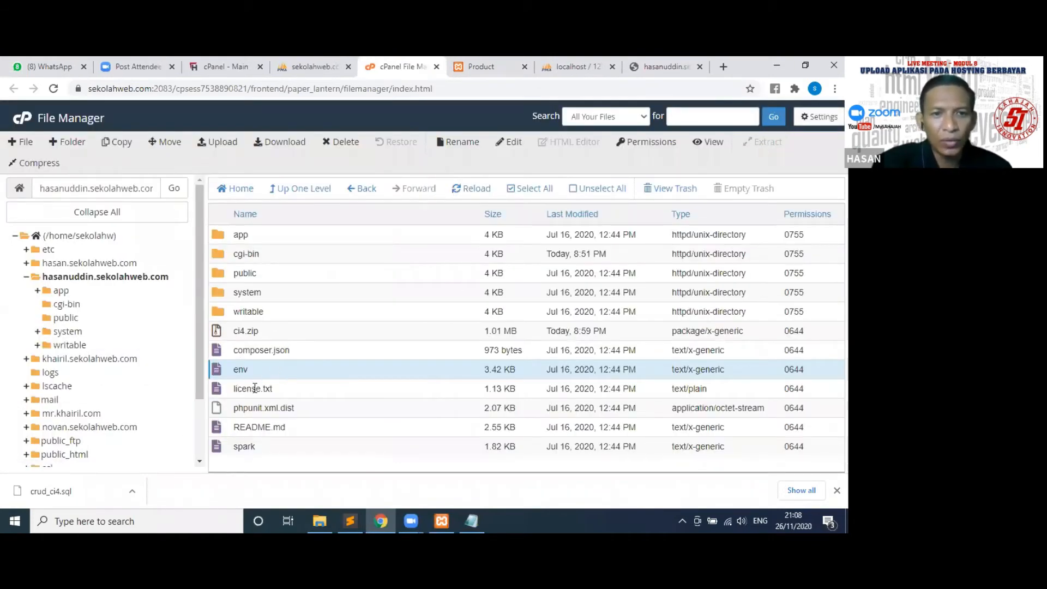
Try to rename the env file in the subdomain's root folder to .env
click(253, 385)
click(228, 373)
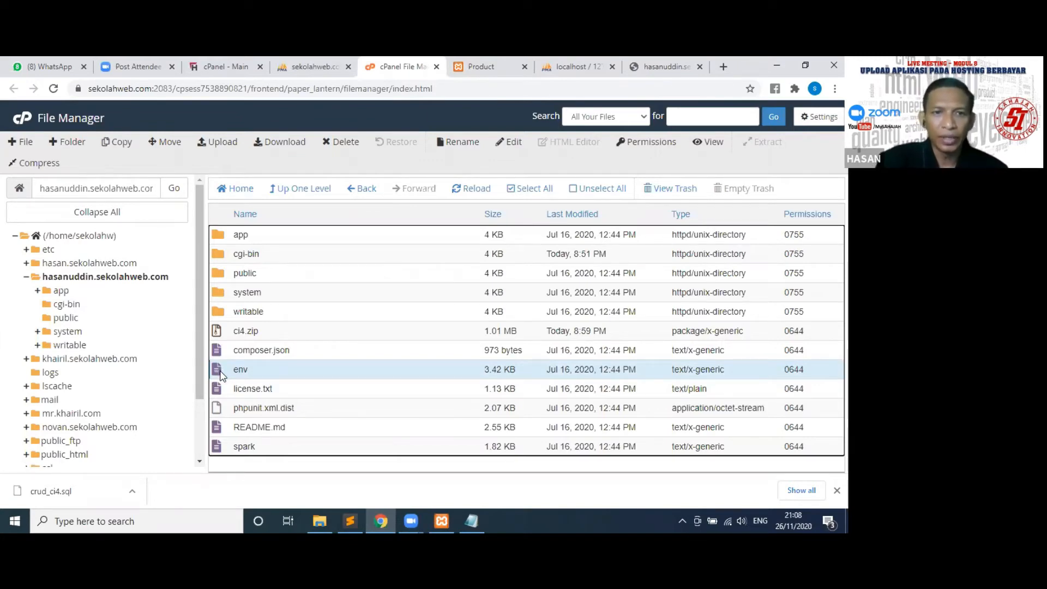
click(252, 407)
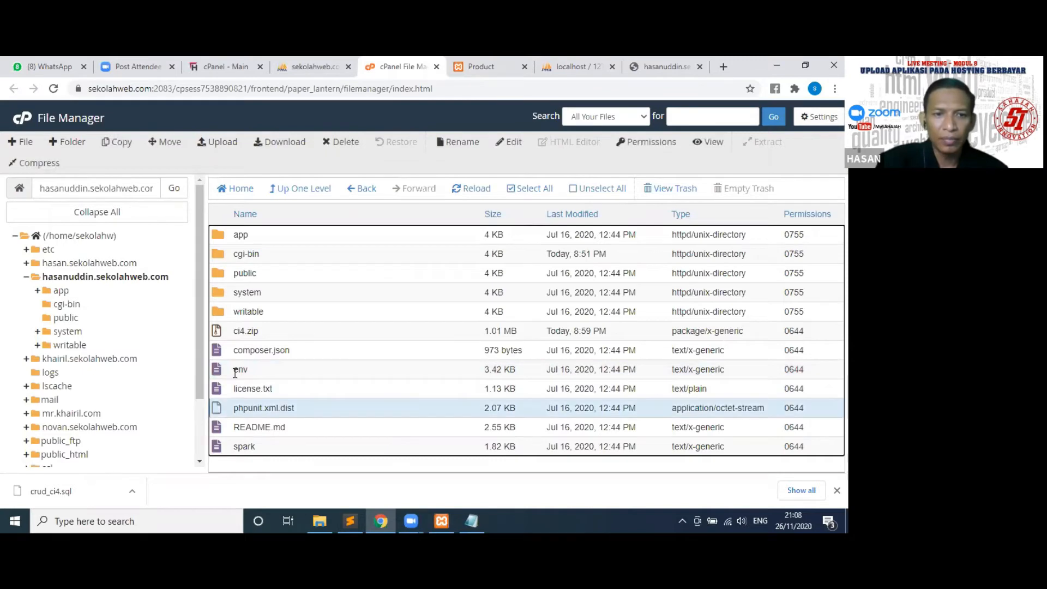
click(236, 371)
click(460, 143)
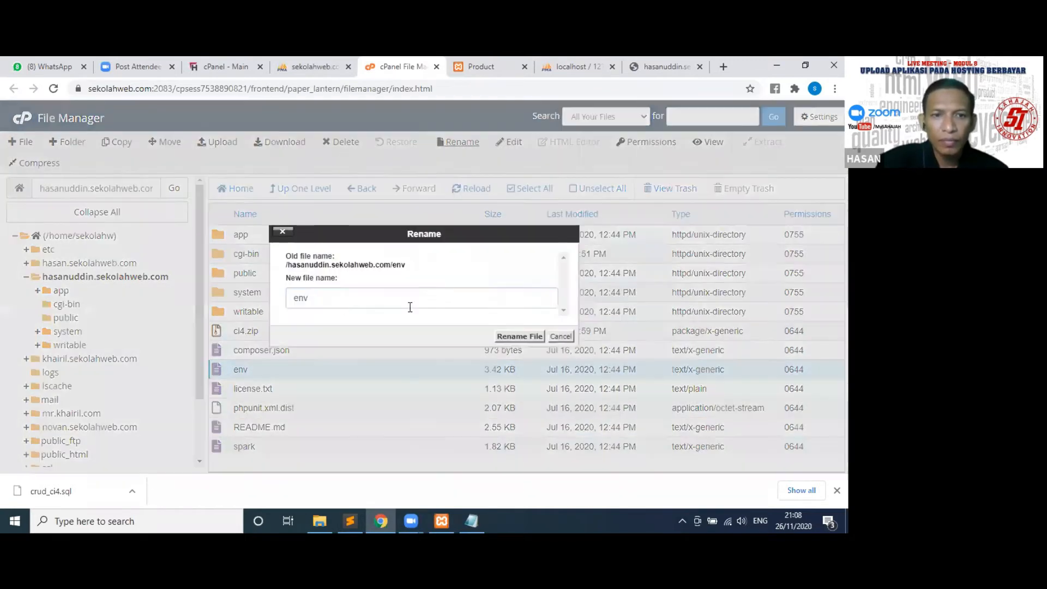
click(336, 301)
key(Left)
key(Left)
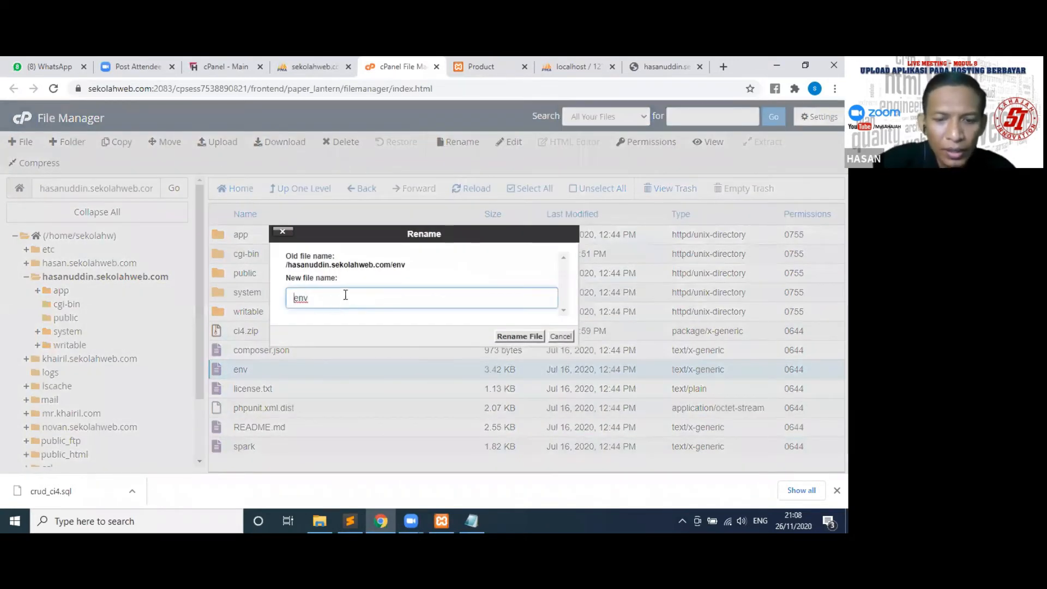
text(.)
click(498, 336)
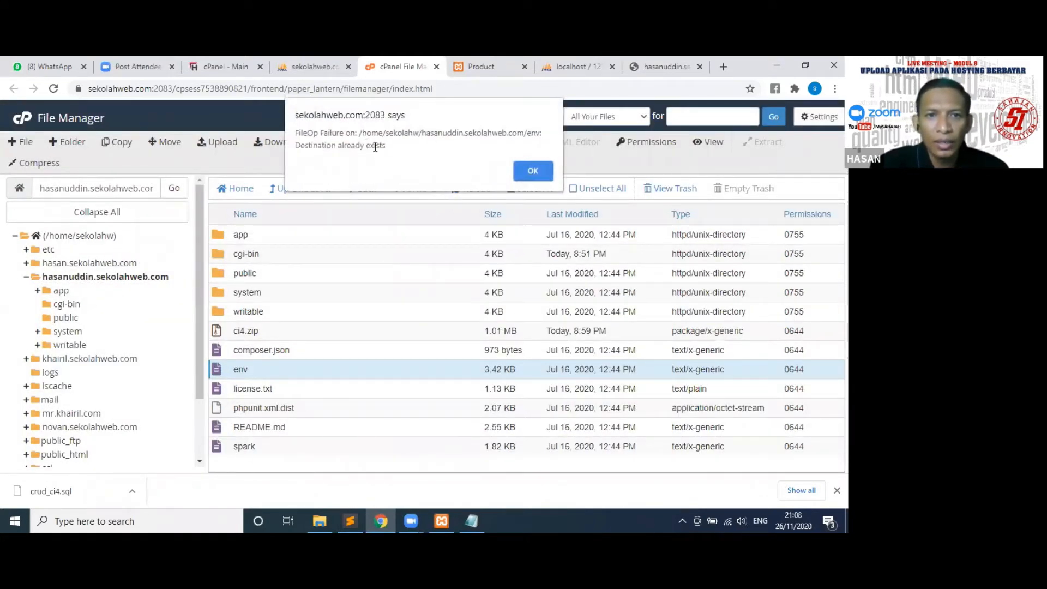
click(533, 173)
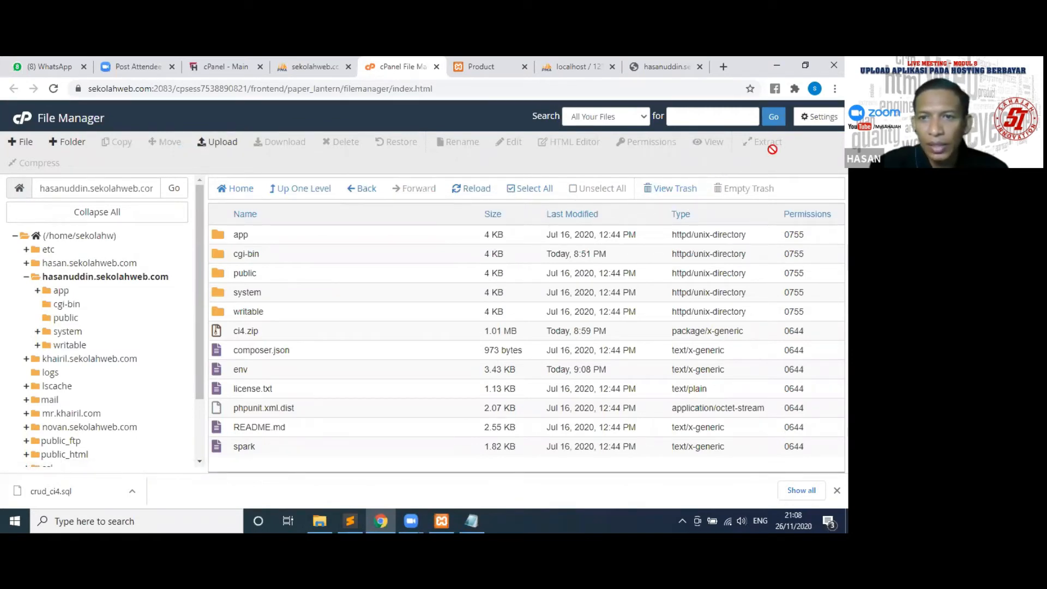
right_click(423, 347)
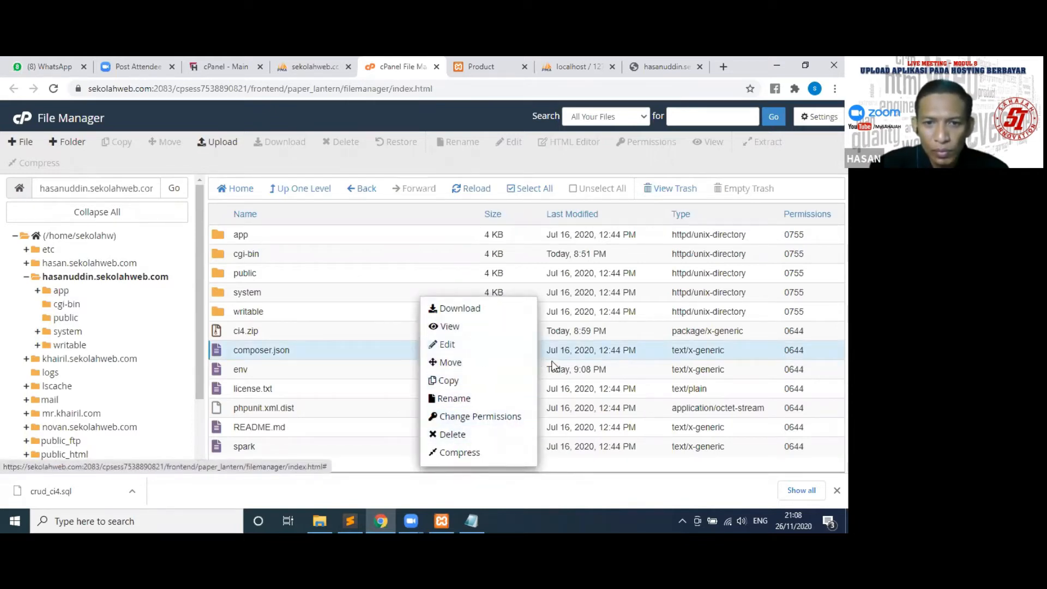
click(287, 329)
click(252, 273)
click(252, 254)
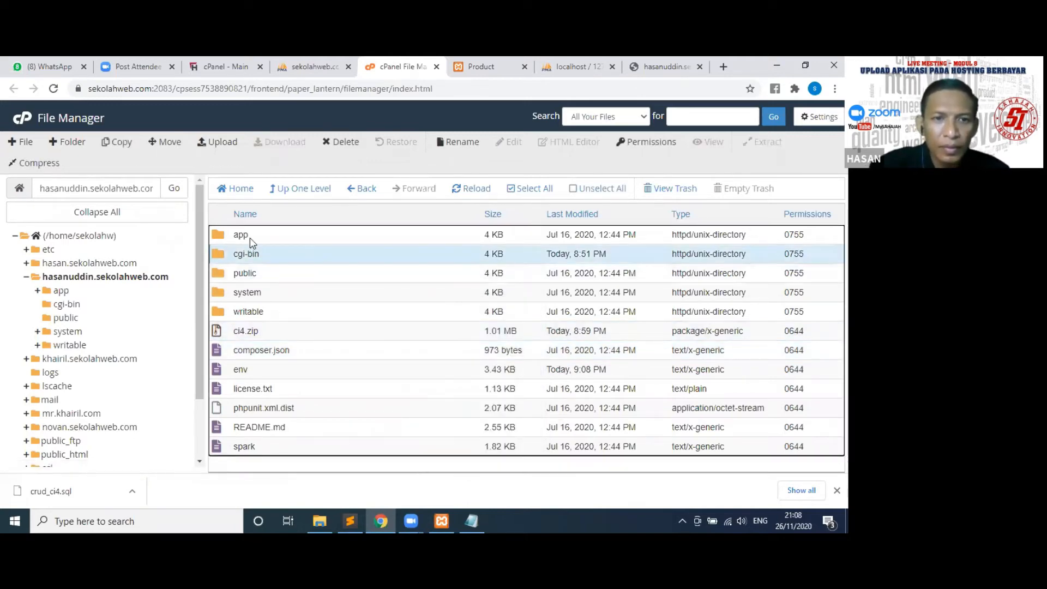
click(233, 236)
click(227, 255)
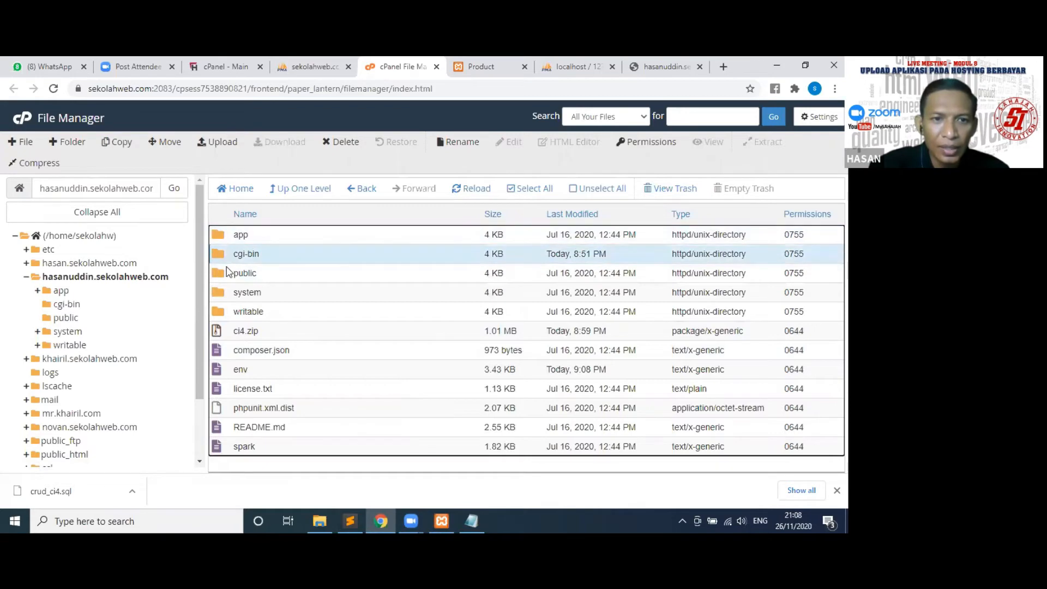
click(227, 267)
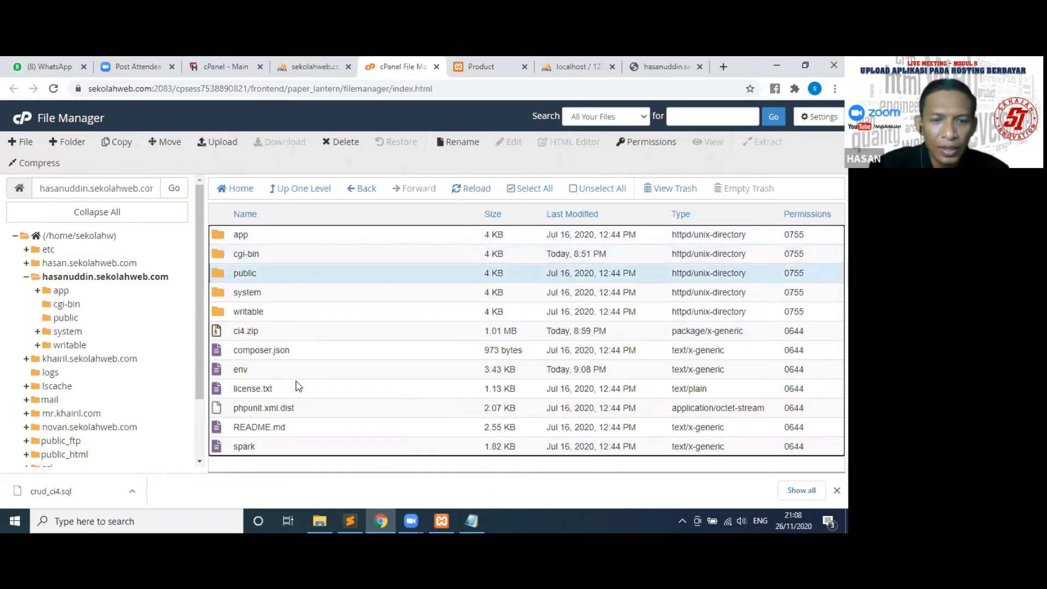
Switch to Sublime Text and bring up the database settings in the local project's .env file
click(350, 519)
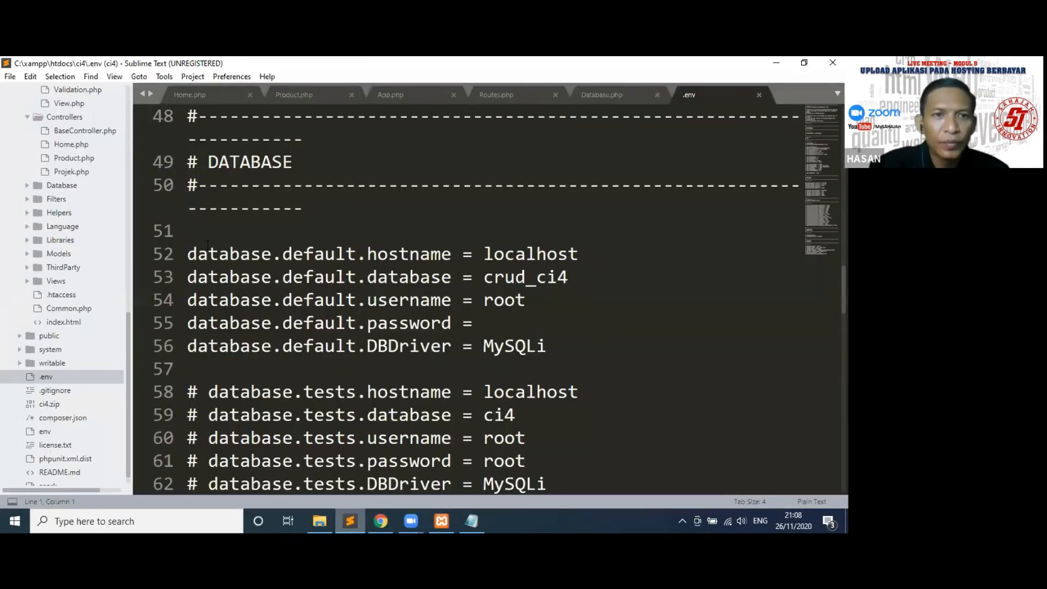
click(65, 391)
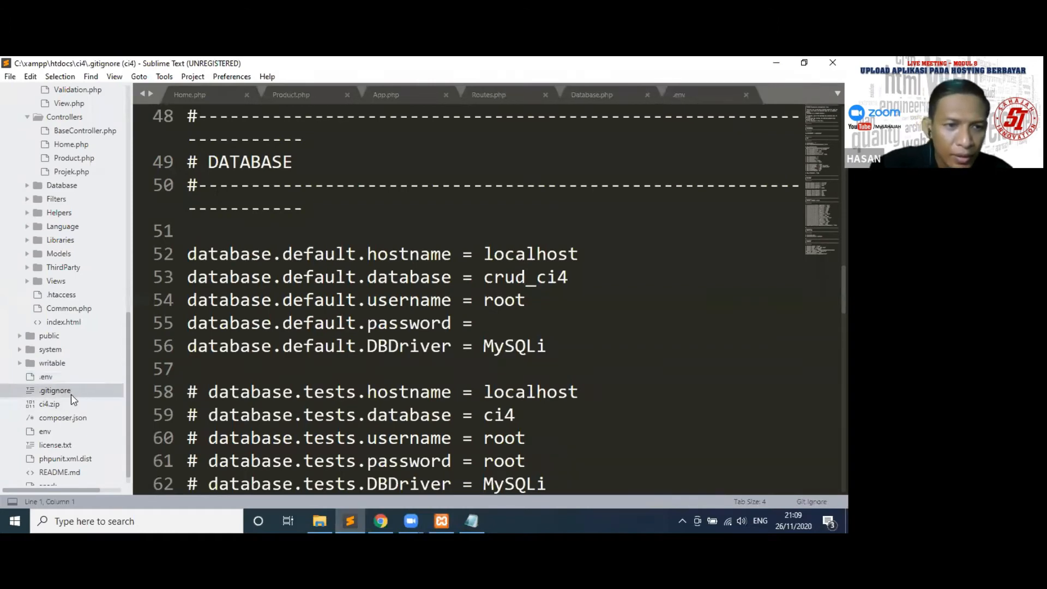
click(47, 377)
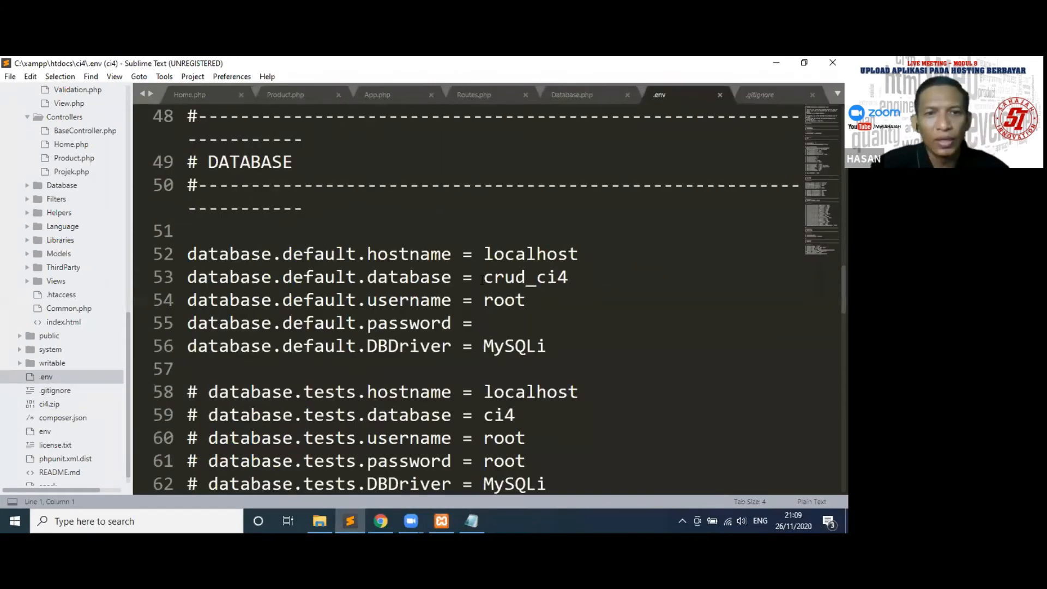
scroll(482, 280, down, 1)
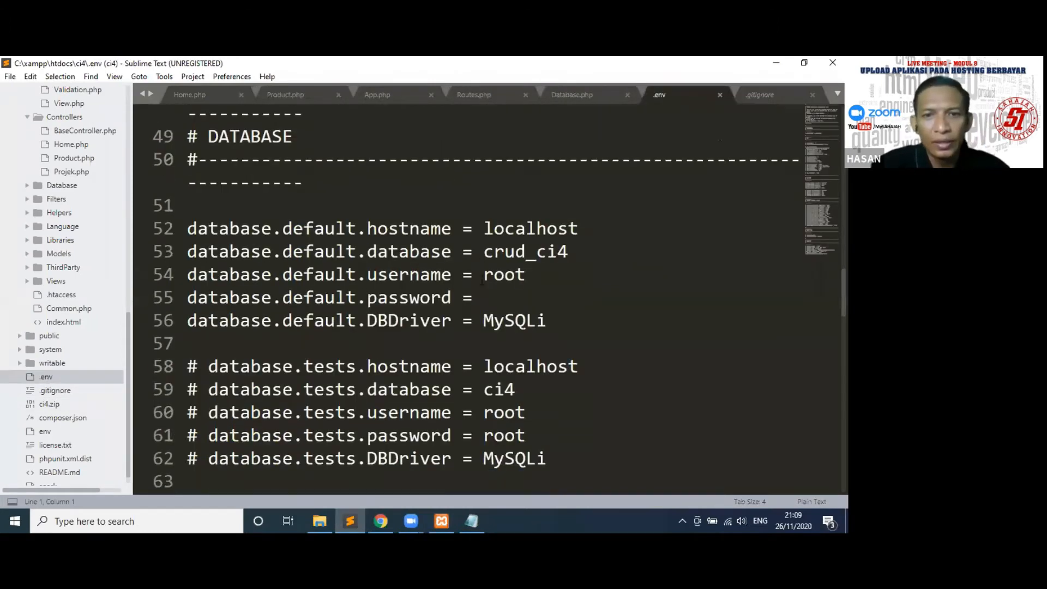
Set database.default.database in the local .env file to sekolahw_ci4db, copied from the Notepad notes
click(473, 521)
drag(181, 251, 345, 251)
key(ctrl+c)
click(546, 185)
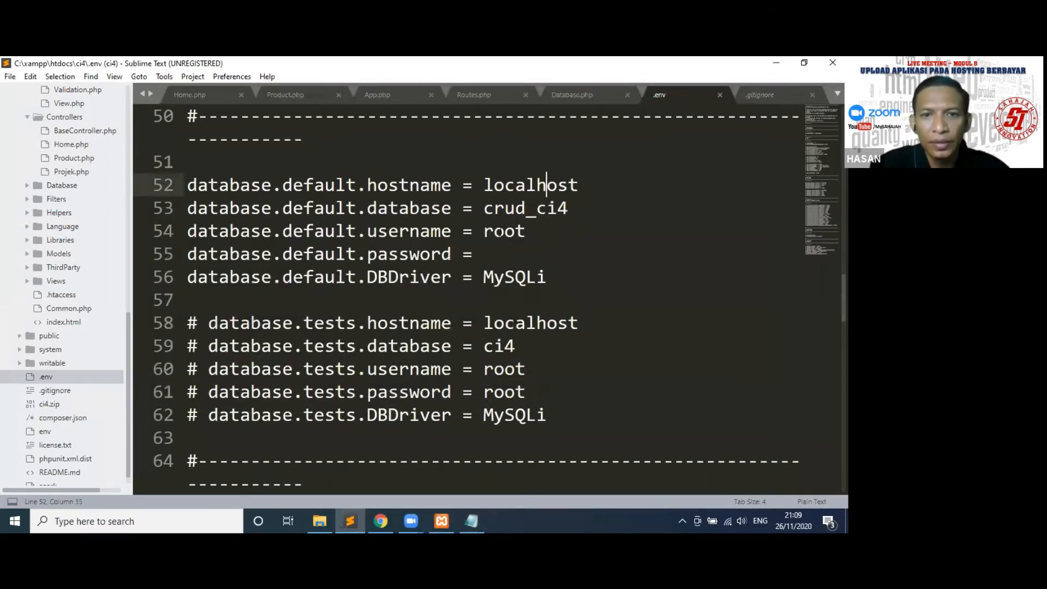
click(483, 231)
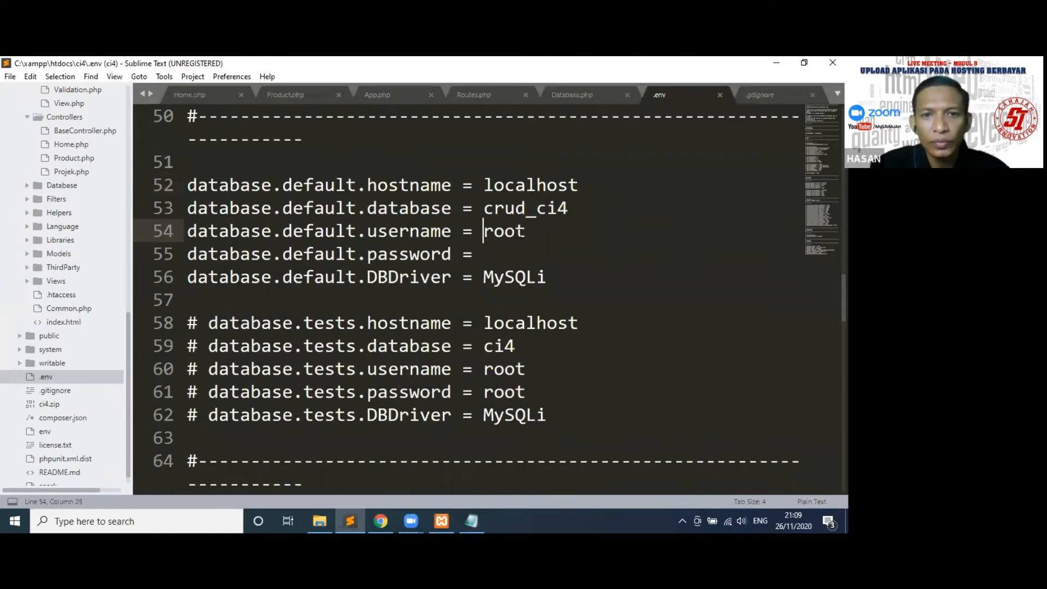
drag(484, 230, 526, 232)
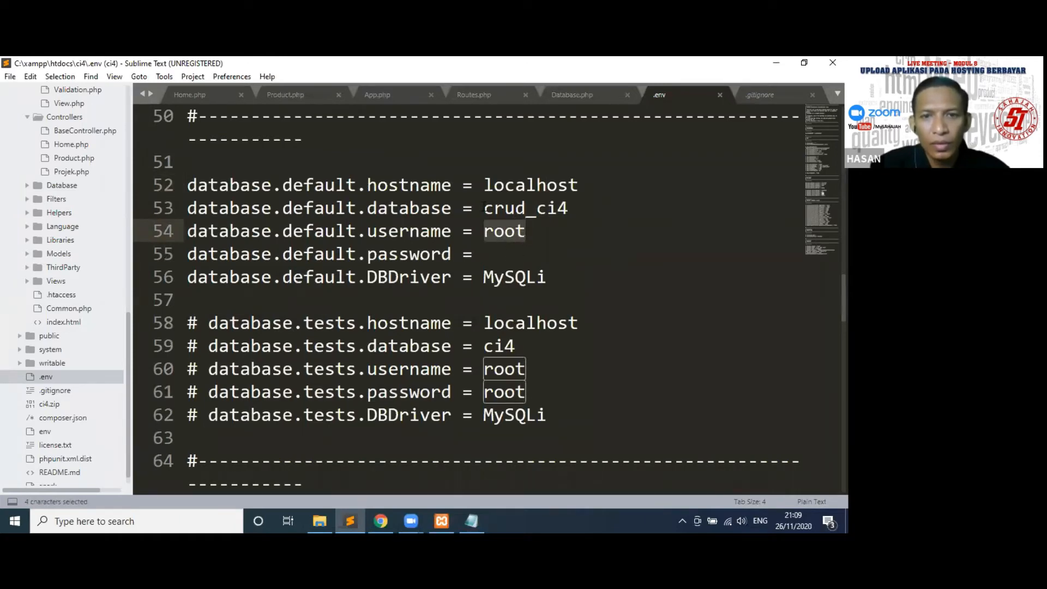
drag(485, 207, 558, 207)
key(ctrl+v)
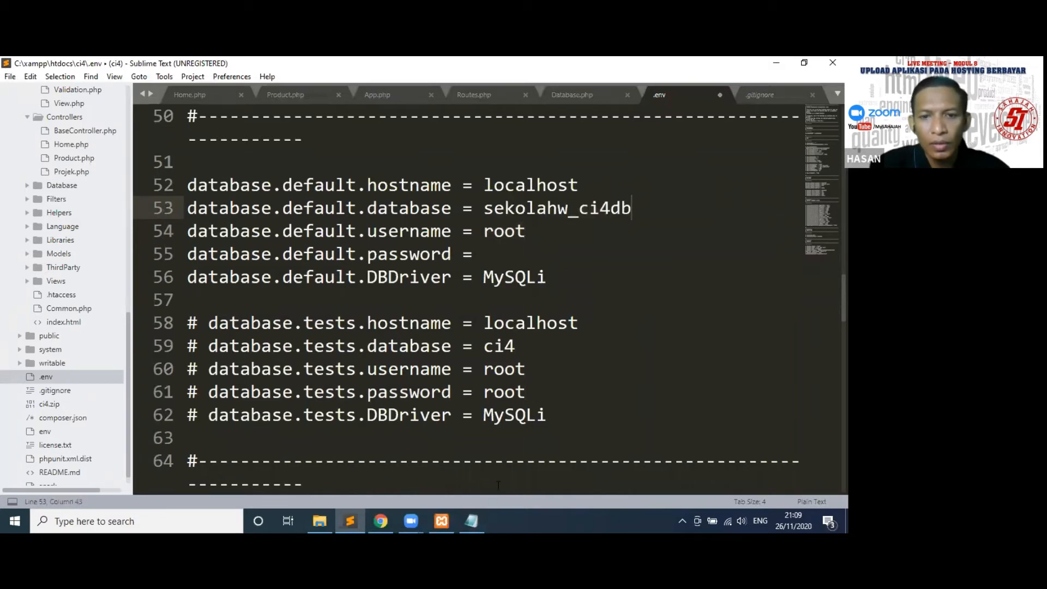
Set database.default.username in the local .env file to sekolahw_ci4, copied from the Notepad notes
click(472, 520)
drag(229, 275, 370, 277)
key(ctrl+c)
click(658, 157)
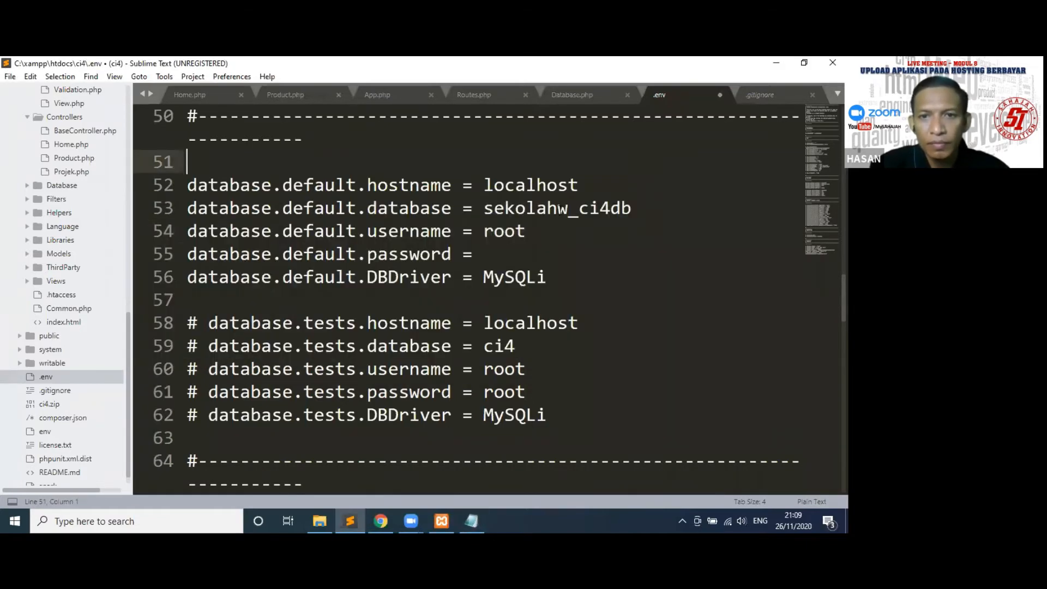
drag(484, 232, 525, 232)
key(ctrl+v)
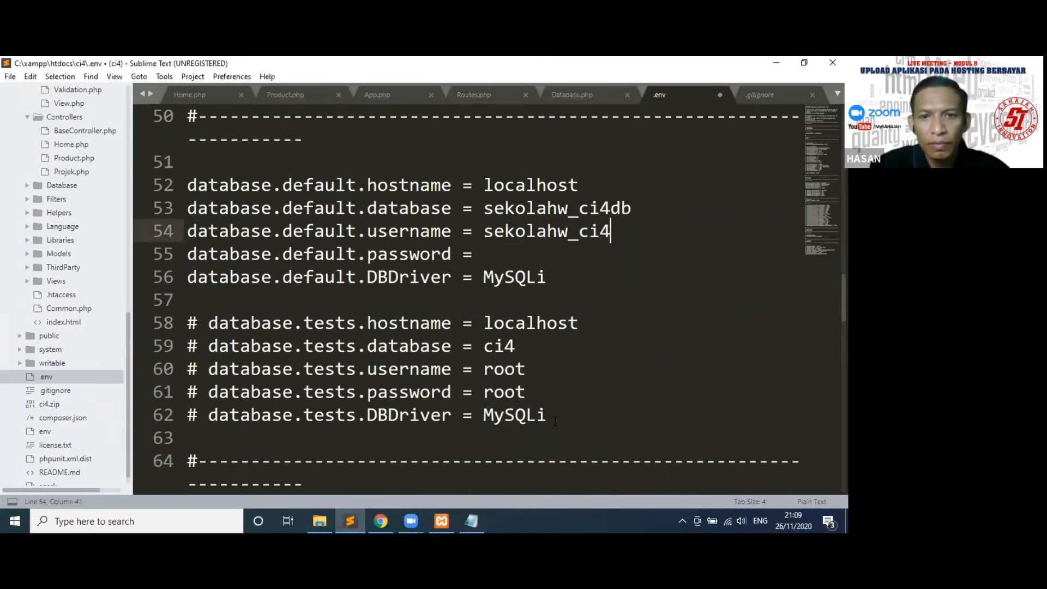
Fill in database.default.password in the local .env file with the database password from the Notepad notes and save the file
click(471, 521)
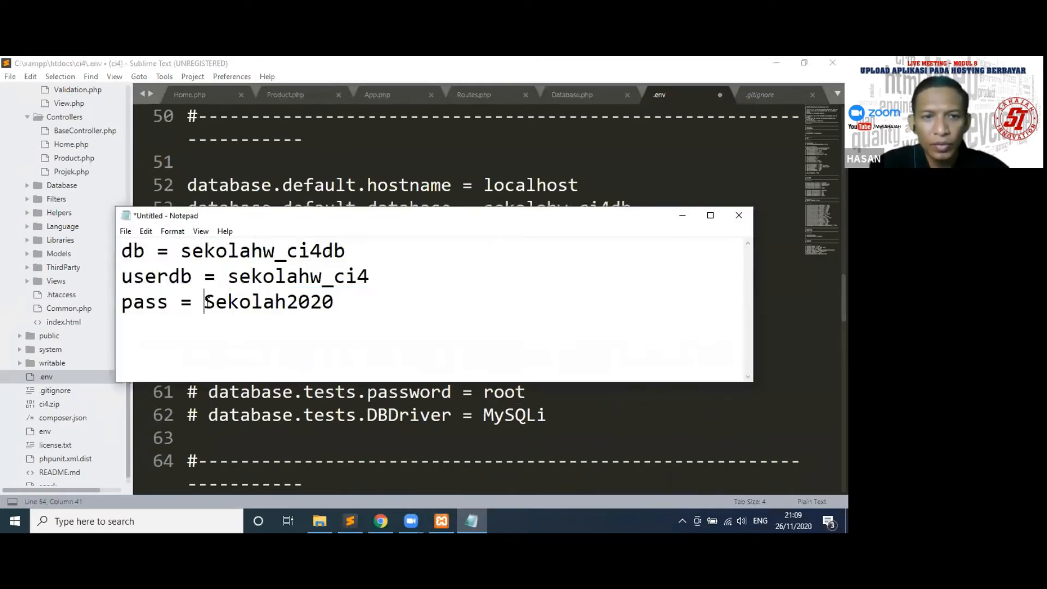
drag(205, 302, 340, 305)
key(ctrl+c)
click(636, 179)
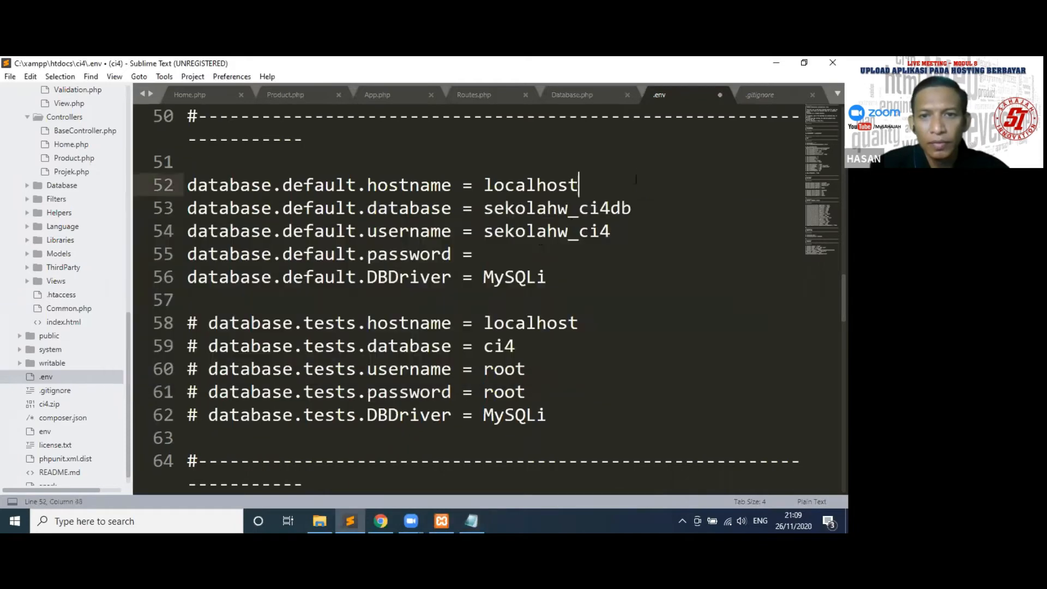
click(506, 258)
key(ctrl+v)
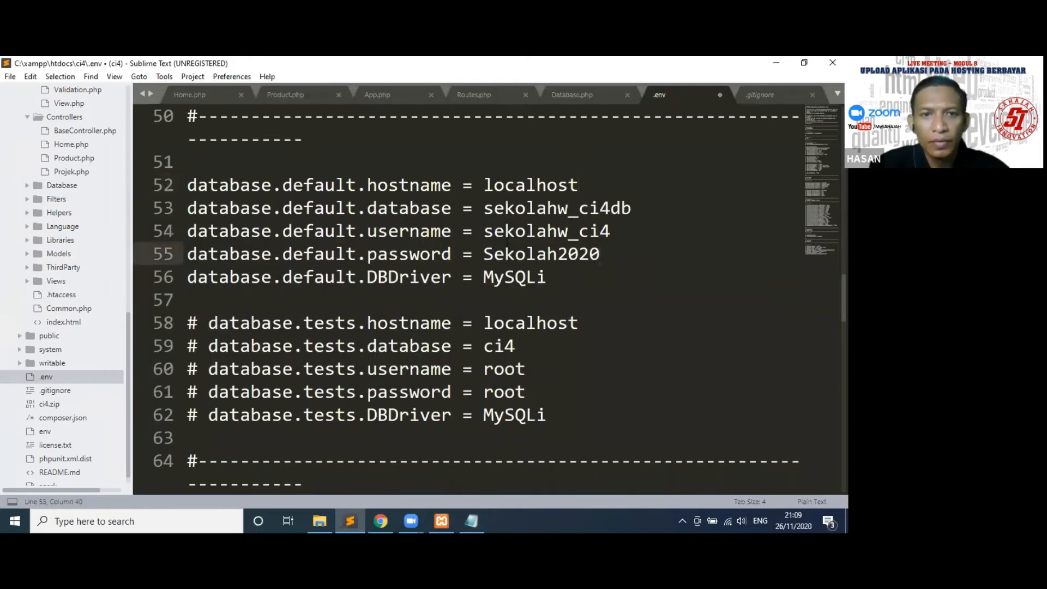
scroll(506, 251, up, 3)
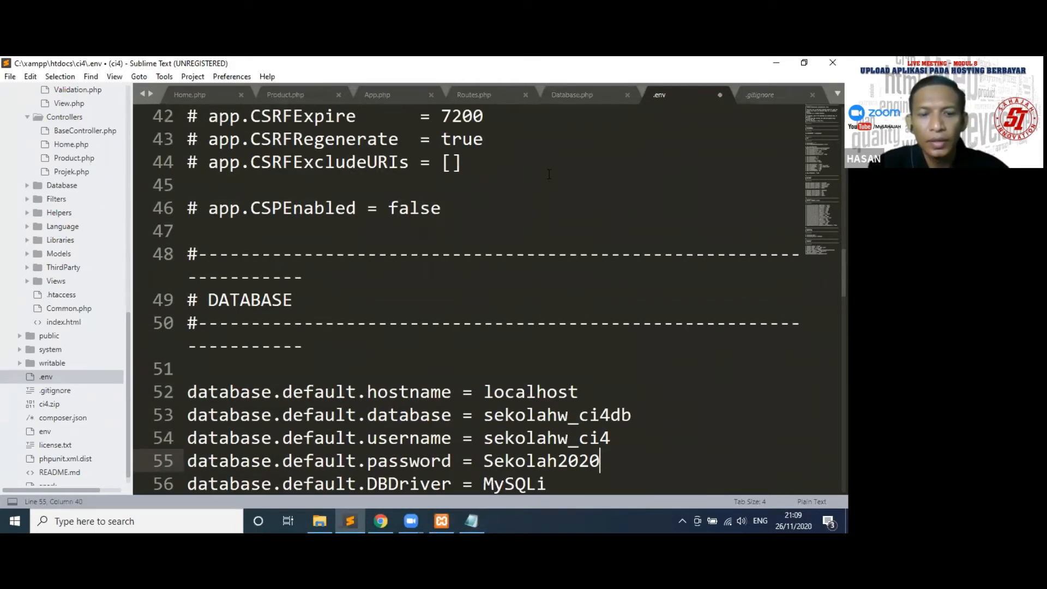
key(ctrl+s)
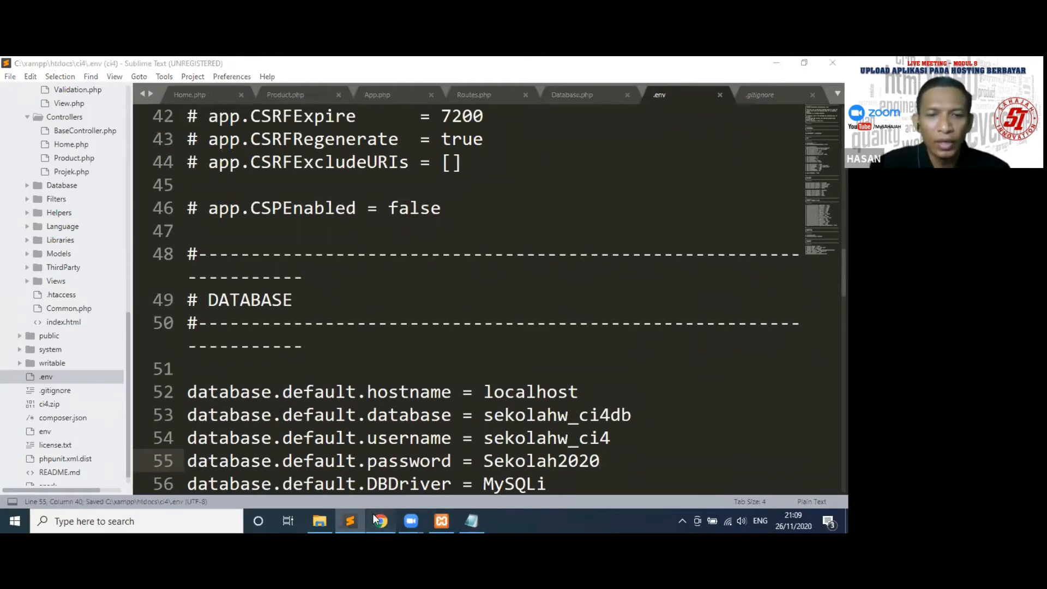
Switch to Chrome, start a file upload to the subdomain's root folder in cPanel and browse to C:\xampp\htdocs\ci4
click(374, 516)
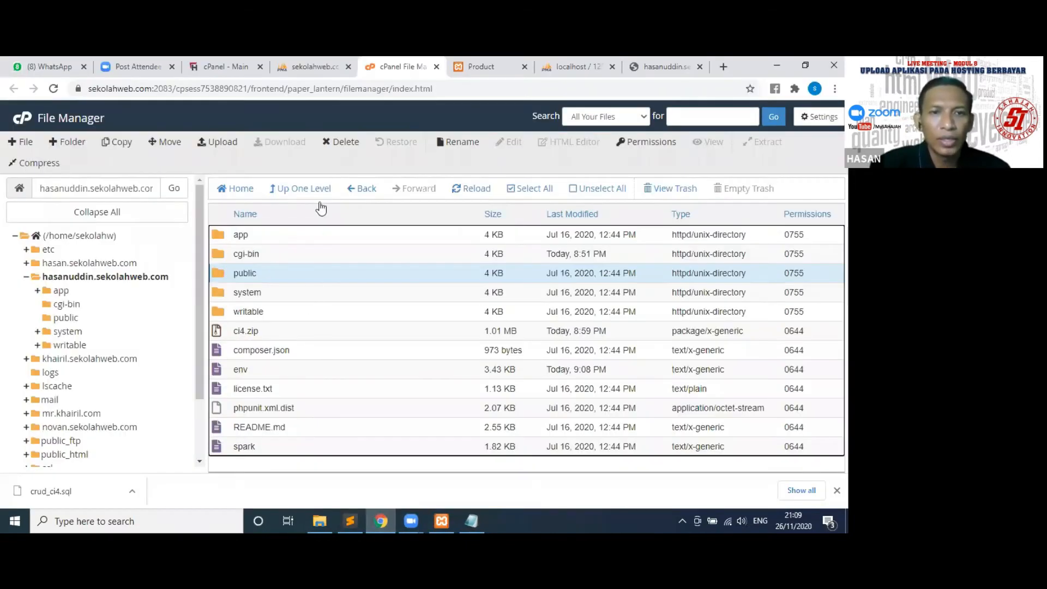
click(221, 142)
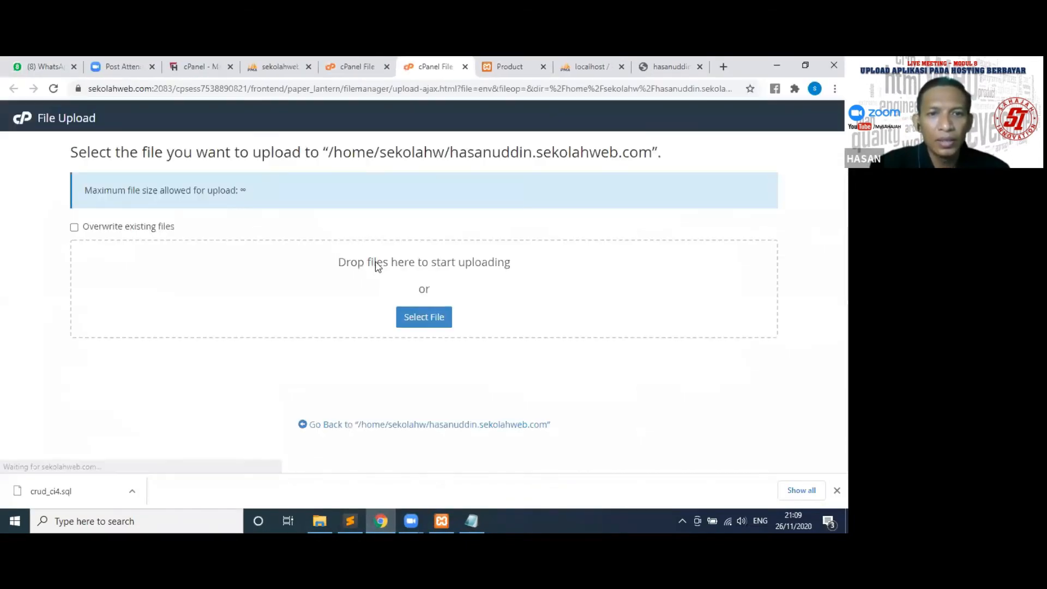
click(403, 319)
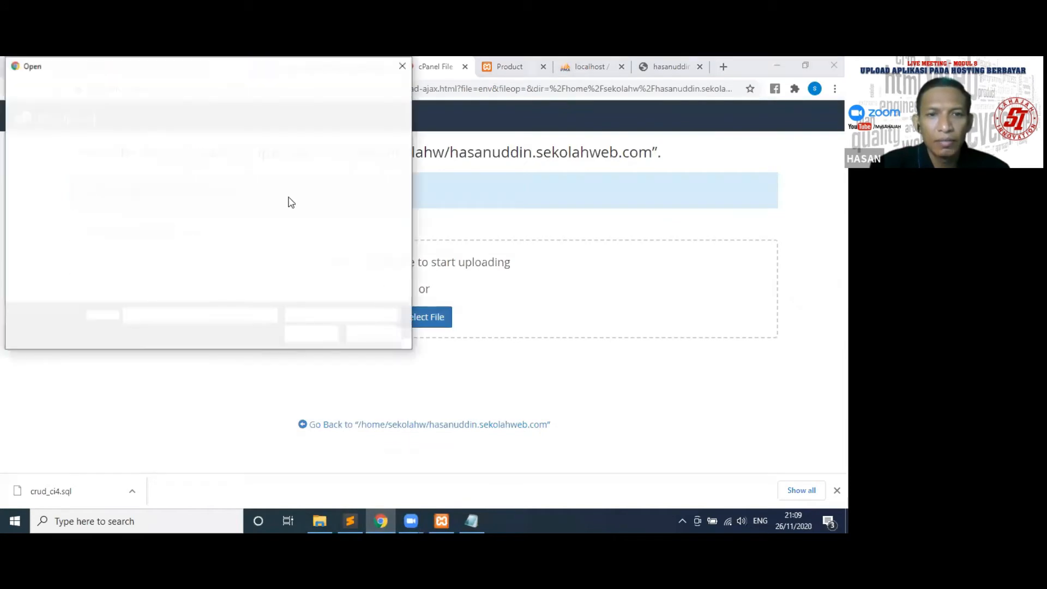
click(69, 254)
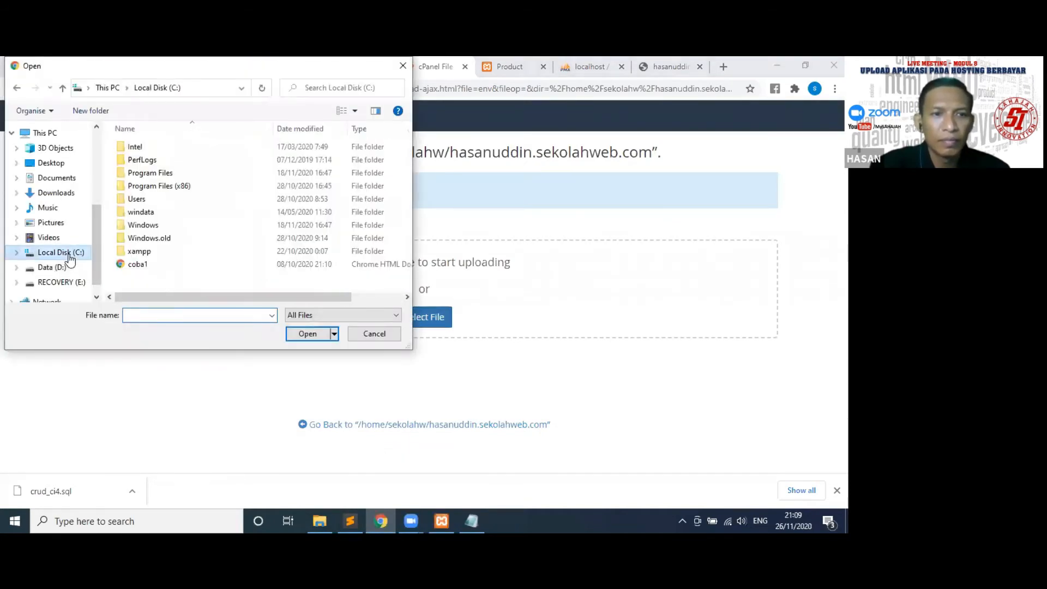
double_click(139, 252)
double_click(140, 212)
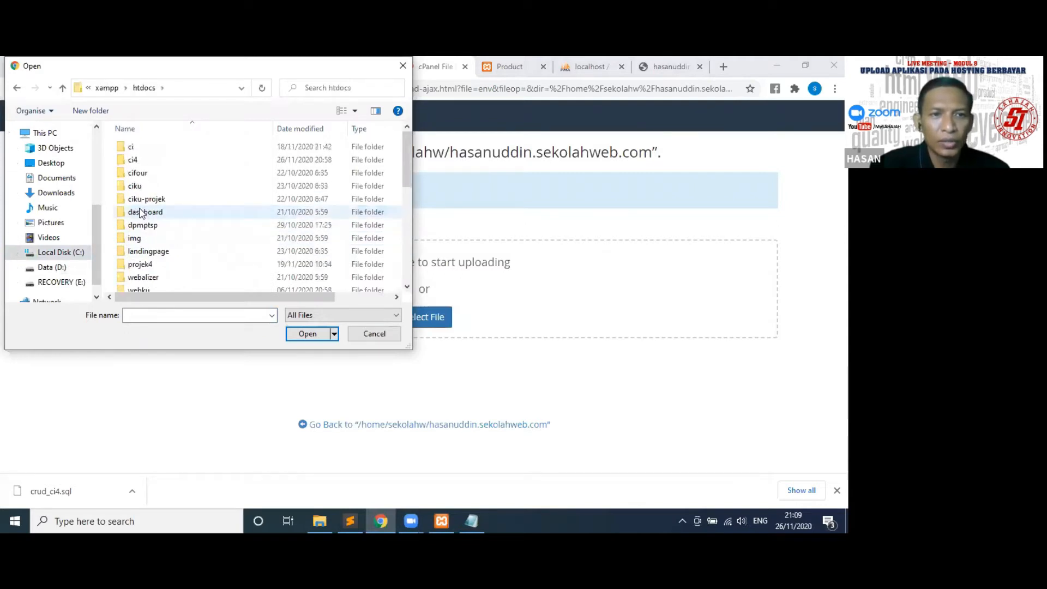
double_click(132, 159)
scroll(229, 223, down, 1)
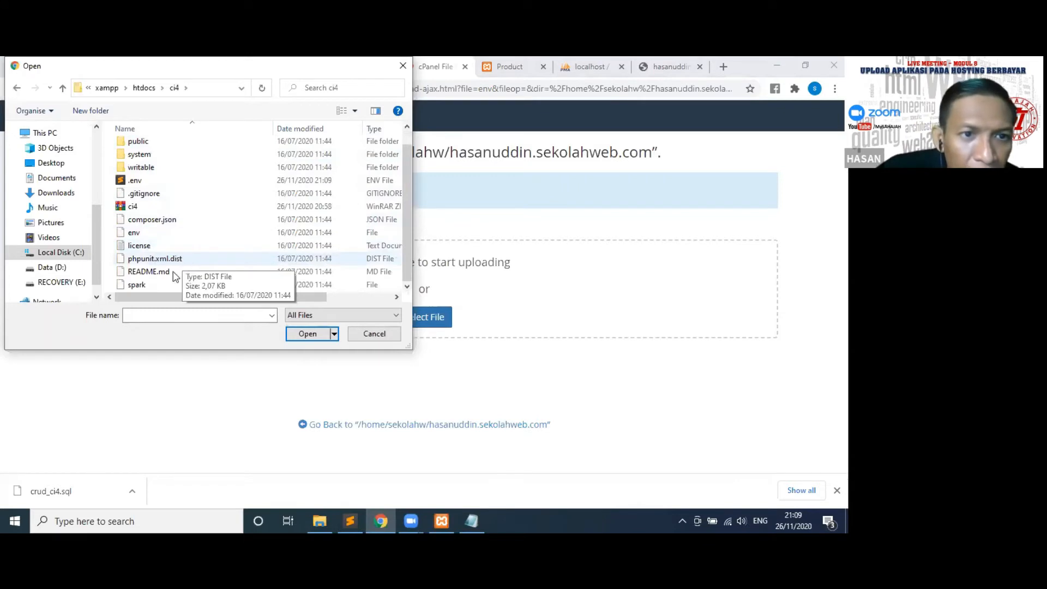
Upload the local .env file, overwriting the existing one on the server, and close the upload page
click(131, 233)
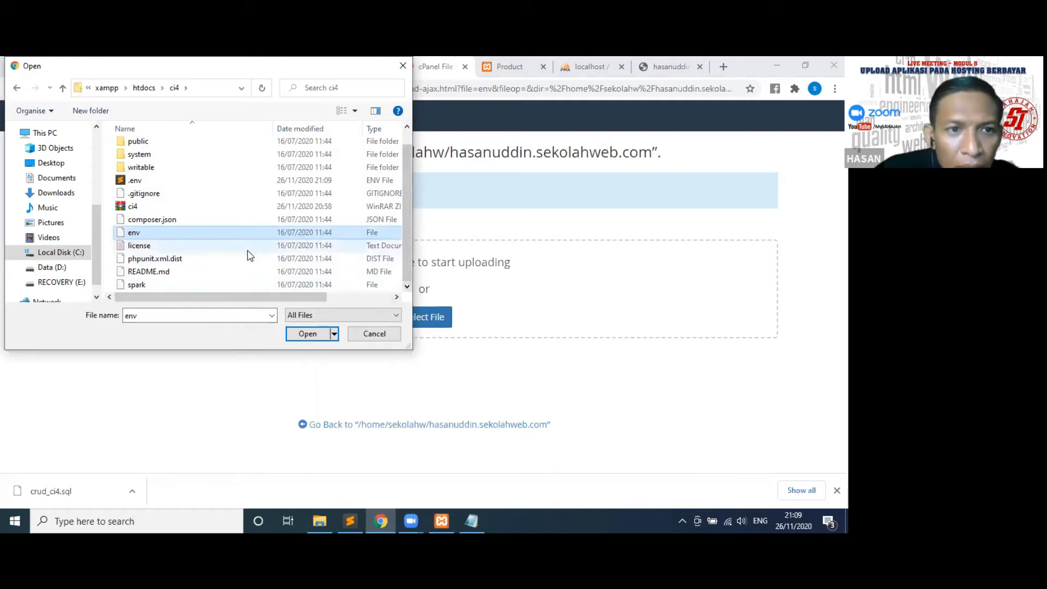
double_click(139, 183)
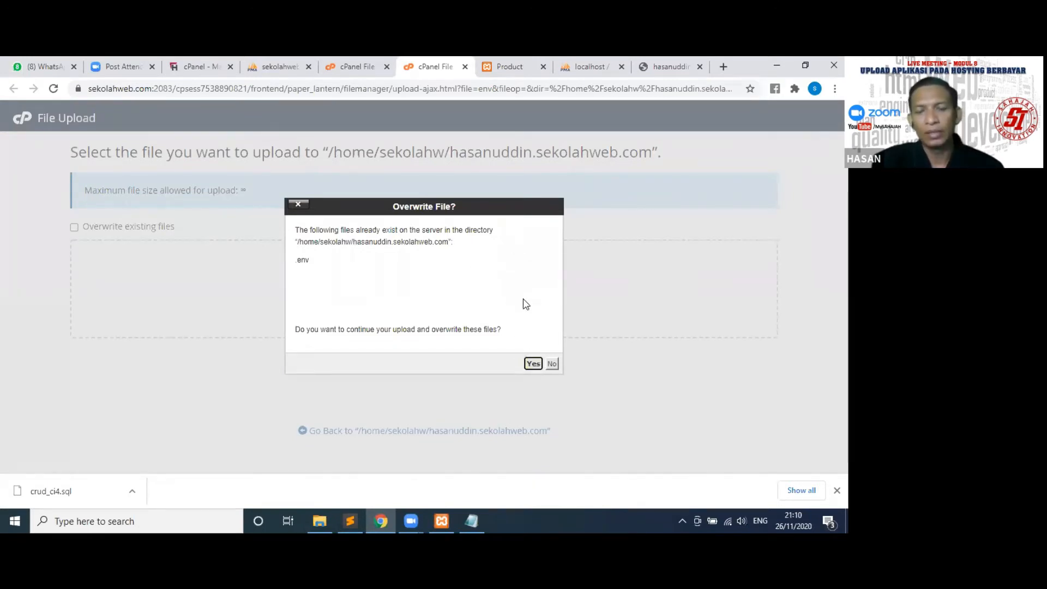
click(533, 364)
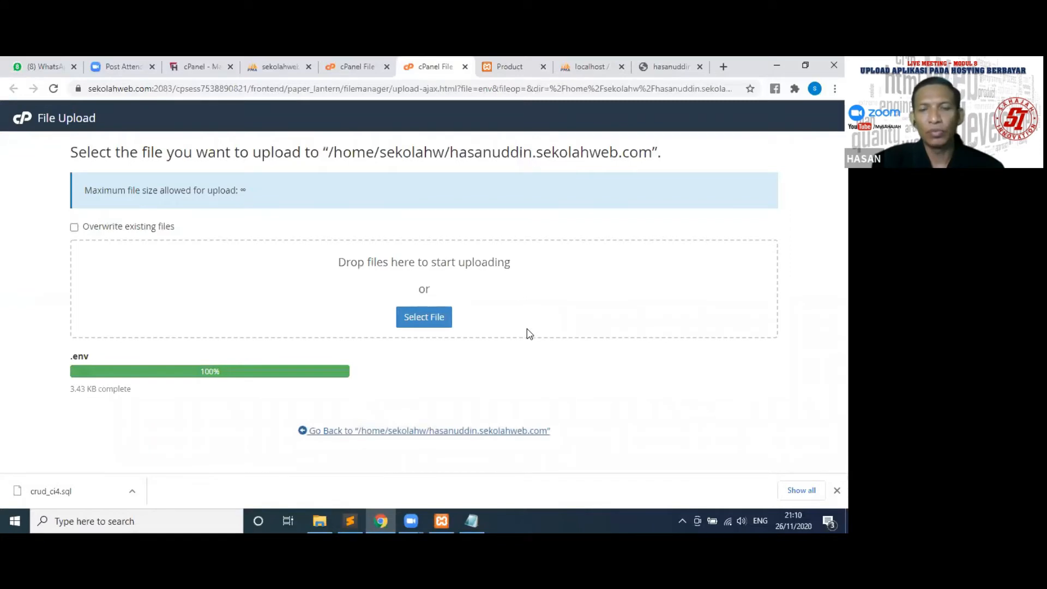
key(ctrl+w)
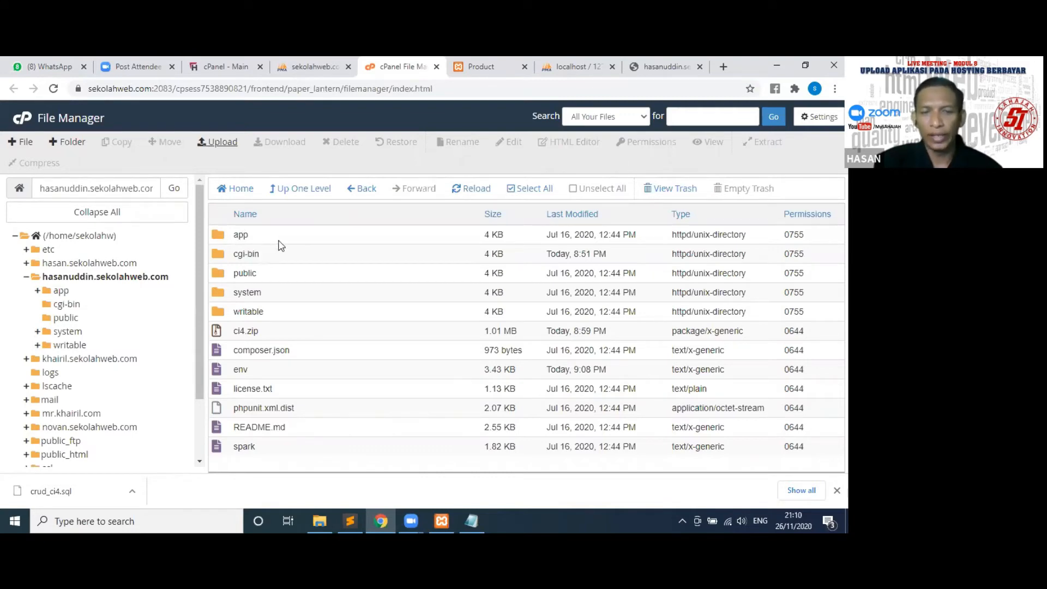
Reload the subdomain's site and open its public folder to check whether the application runs
click(661, 68)
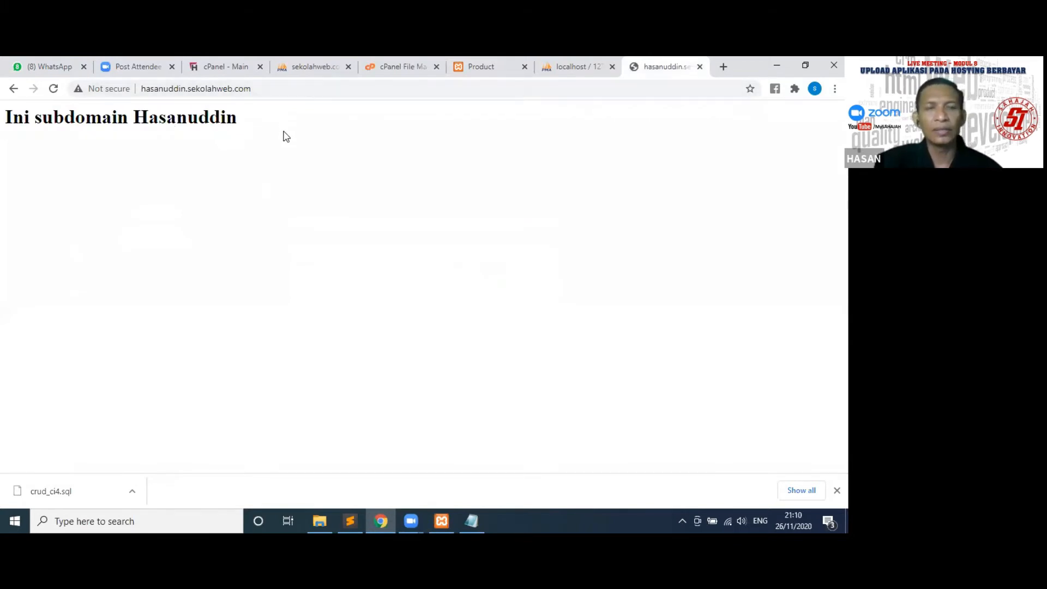
click(53, 88)
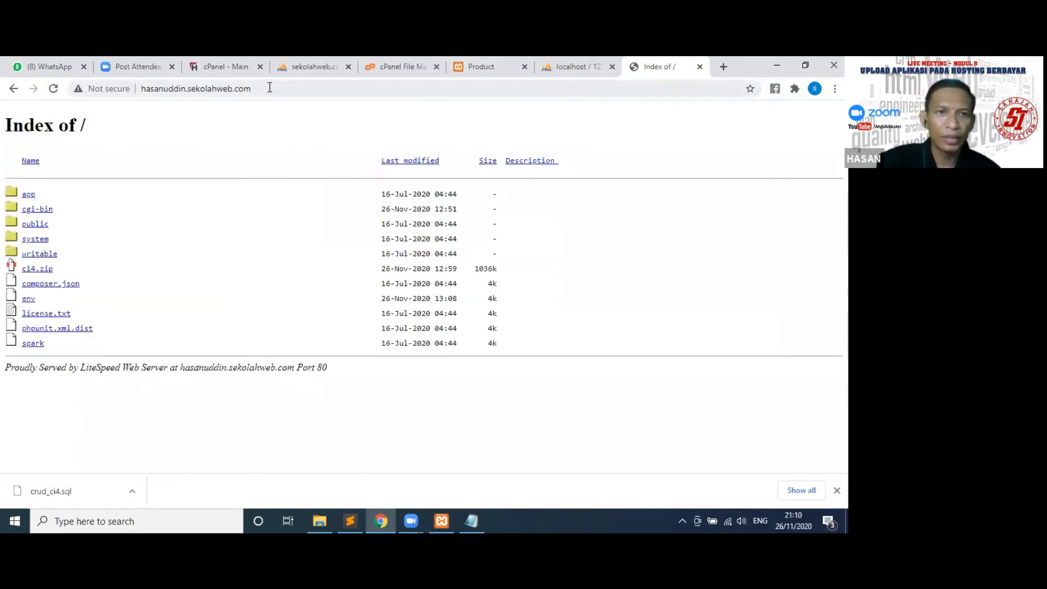
click(38, 225)
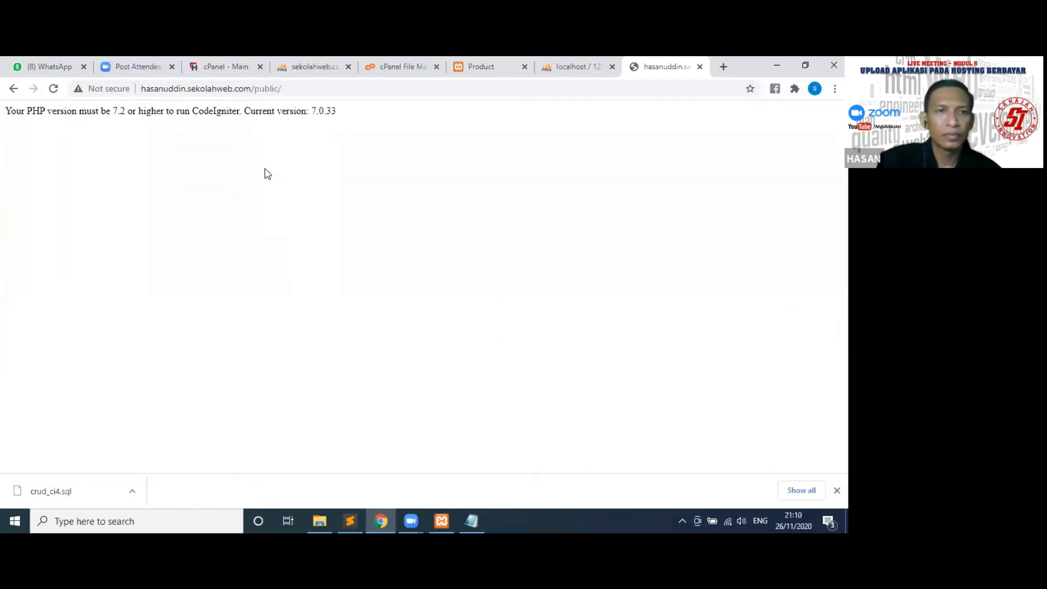
click(294, 91)
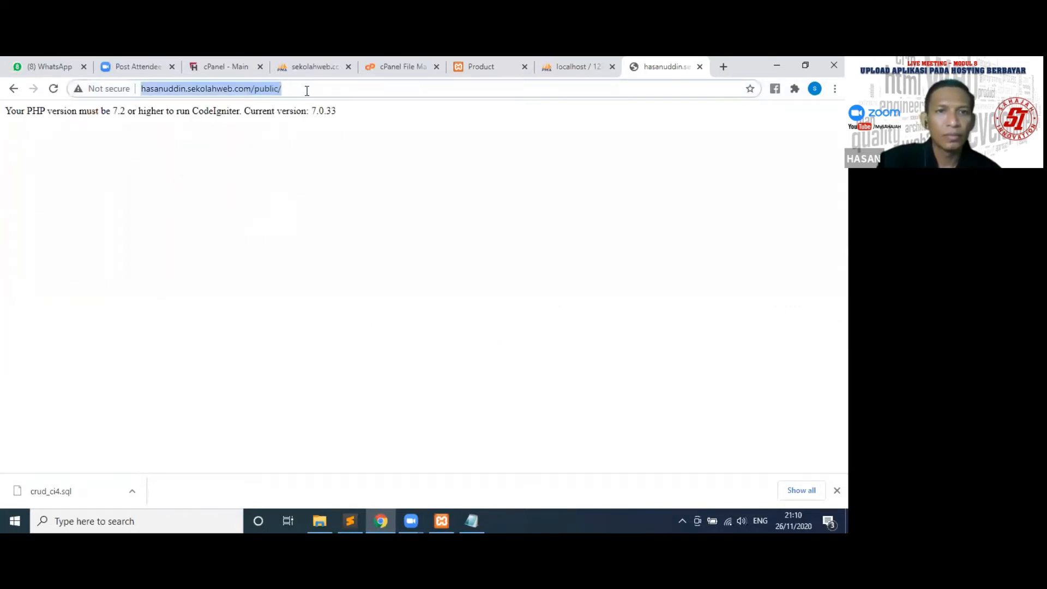
click(318, 94)
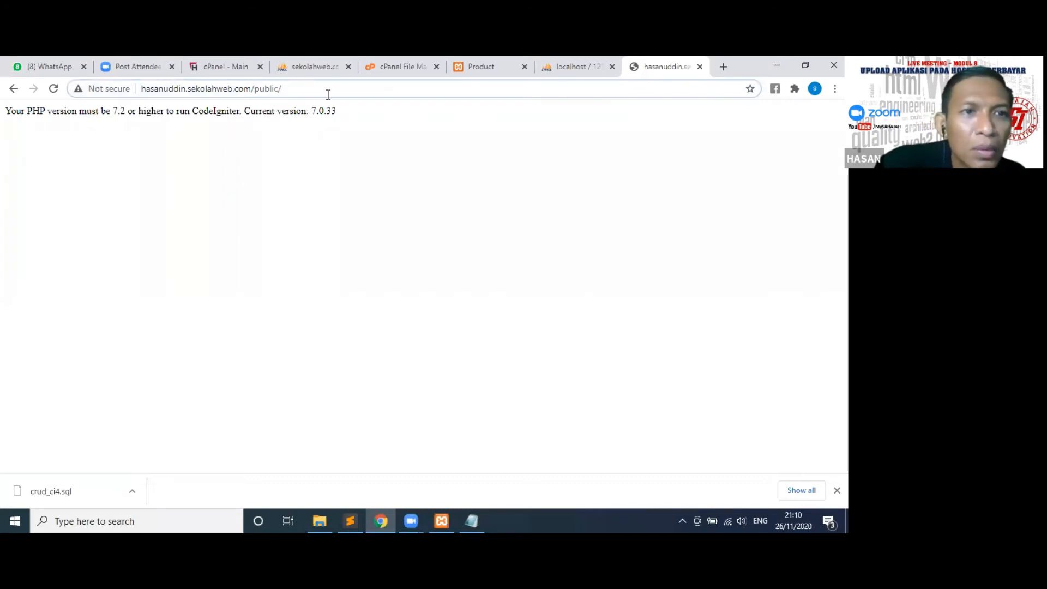
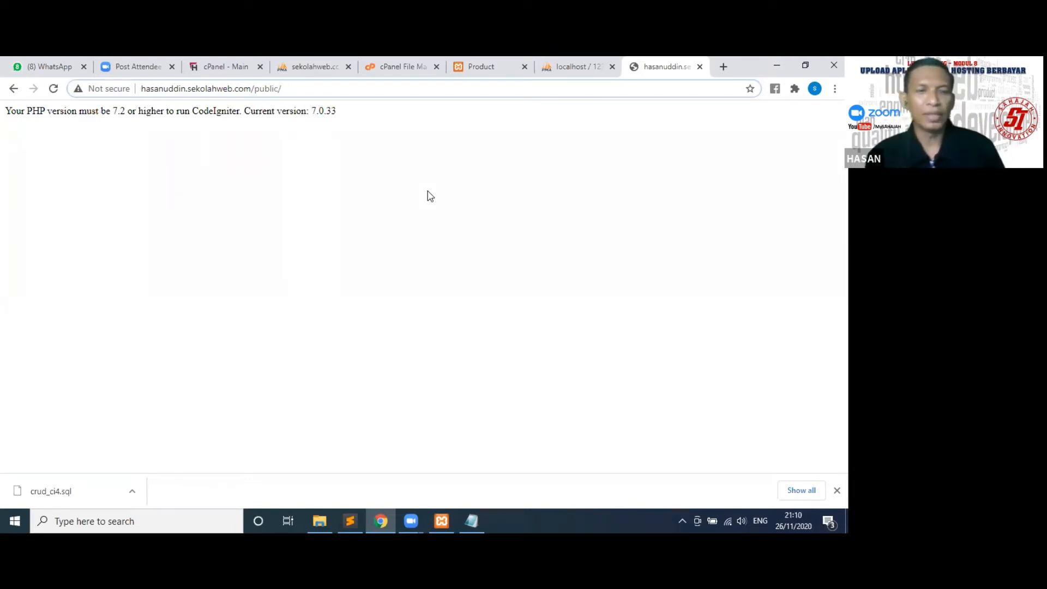
Close the browser's downloads bar and go back to the open cPanel main page
click(837, 491)
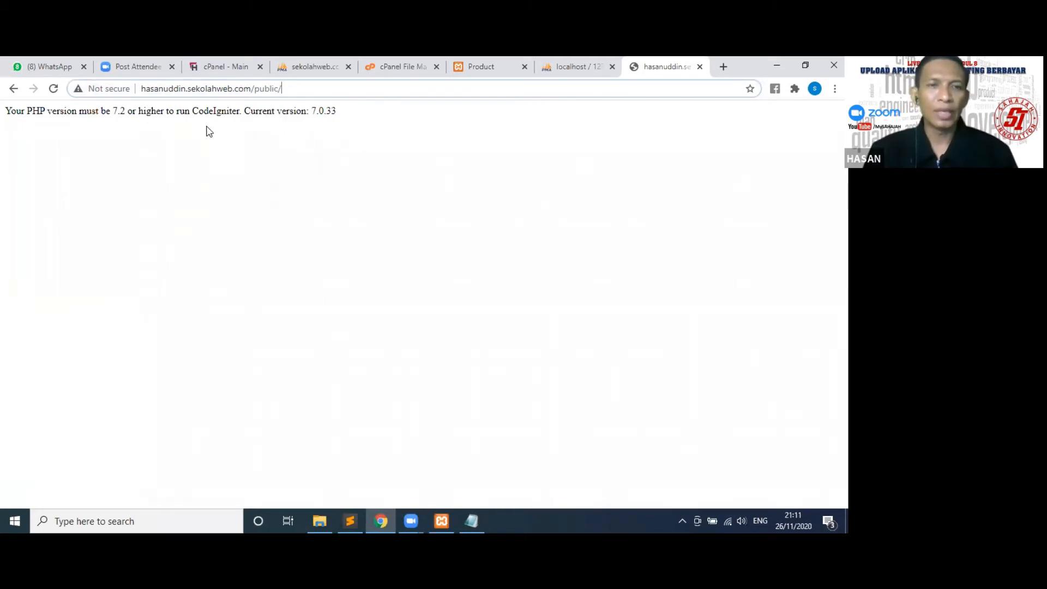
click(587, 70)
click(482, 68)
click(414, 68)
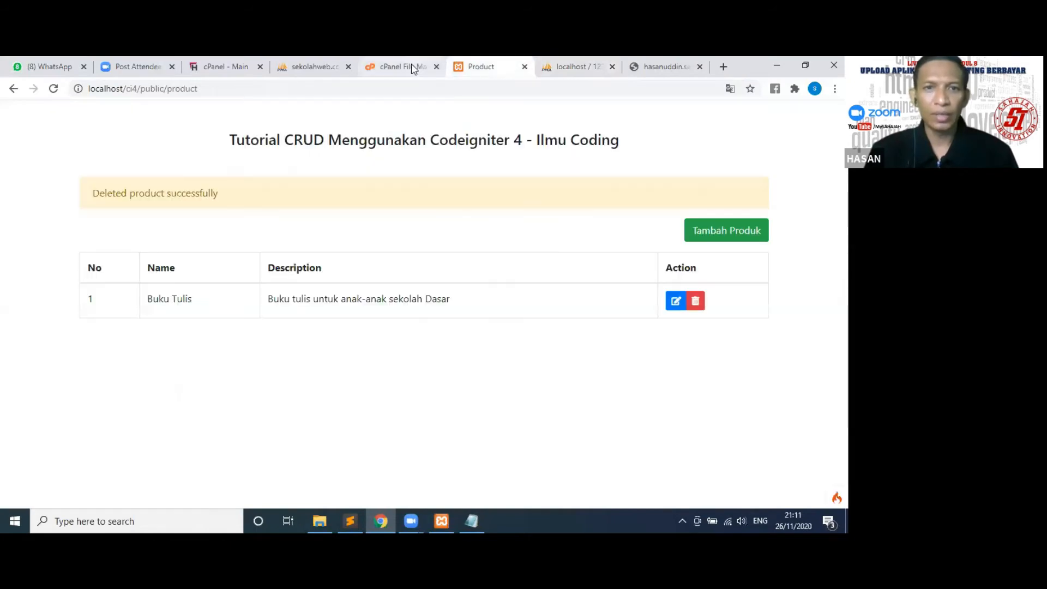
click(325, 68)
click(236, 68)
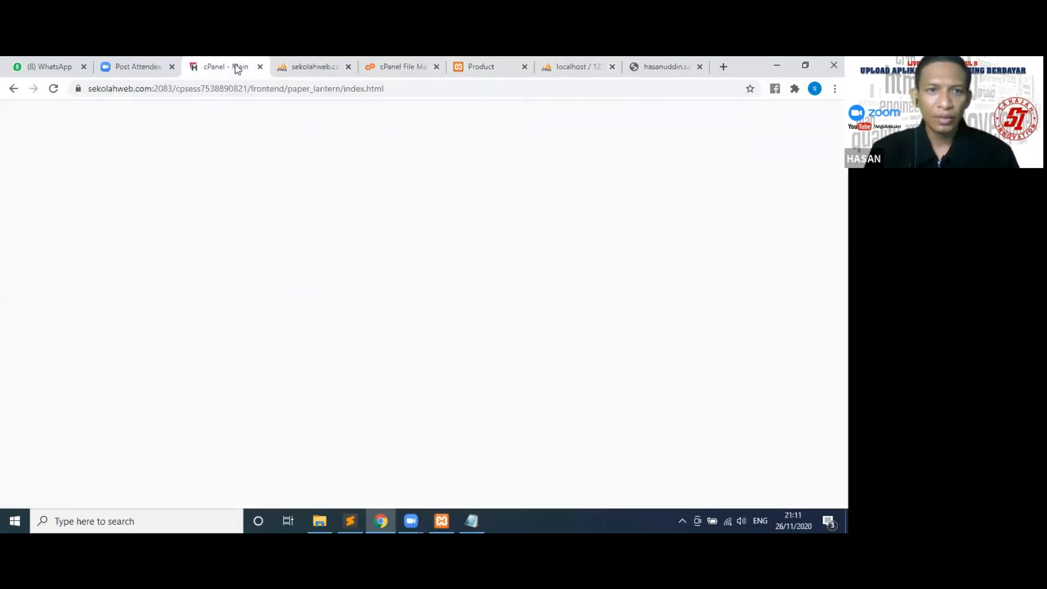
Find the Software tools on the cPanel main page and open Select PHP Version
scroll(773, 280, down, 3)
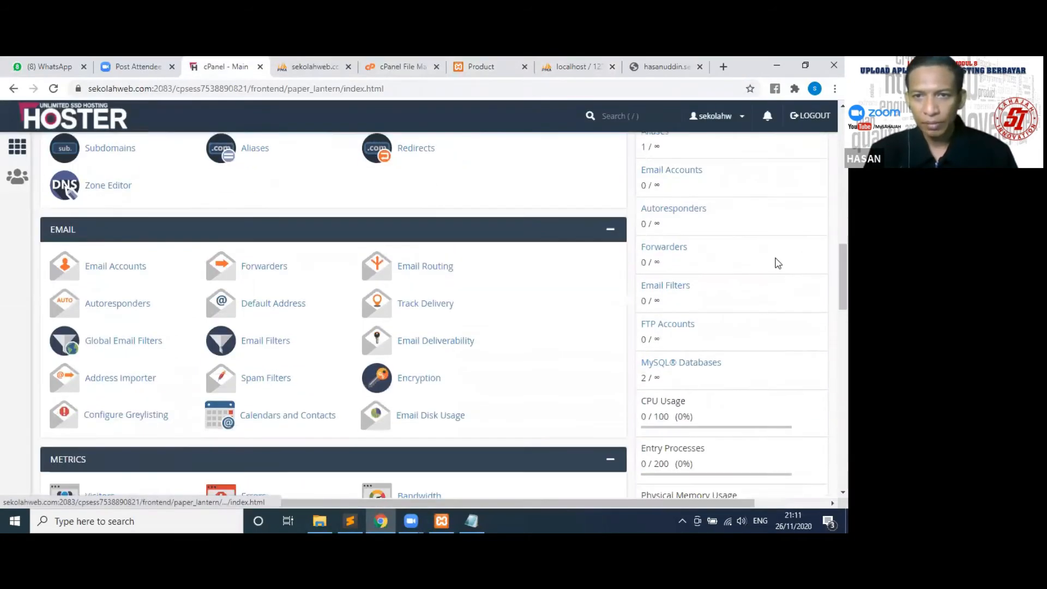
scroll(769, 262, up, 3)
scroll(765, 240, up, 1)
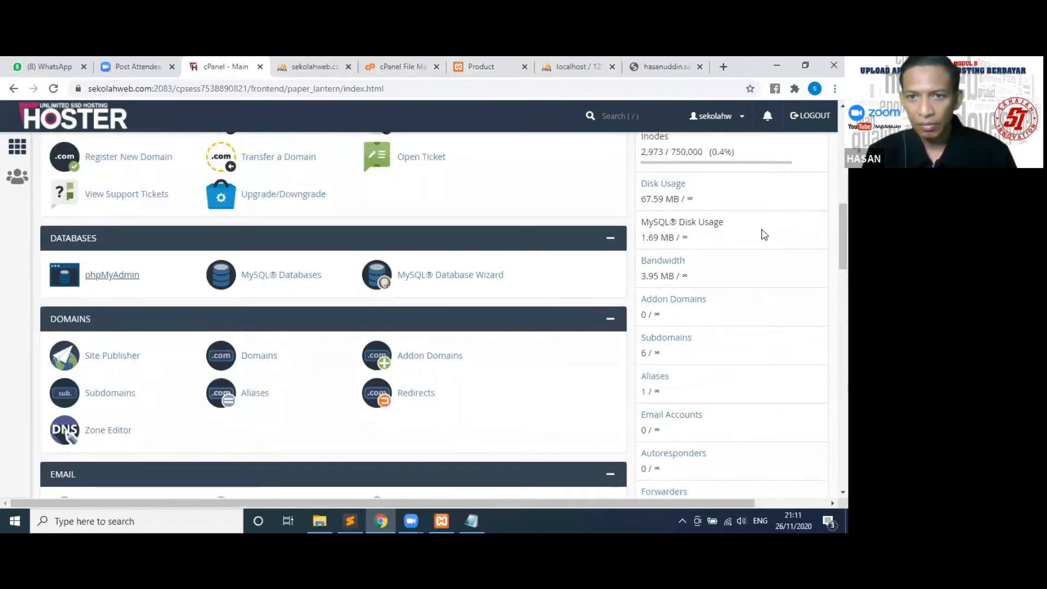
scroll(761, 229, up, 3)
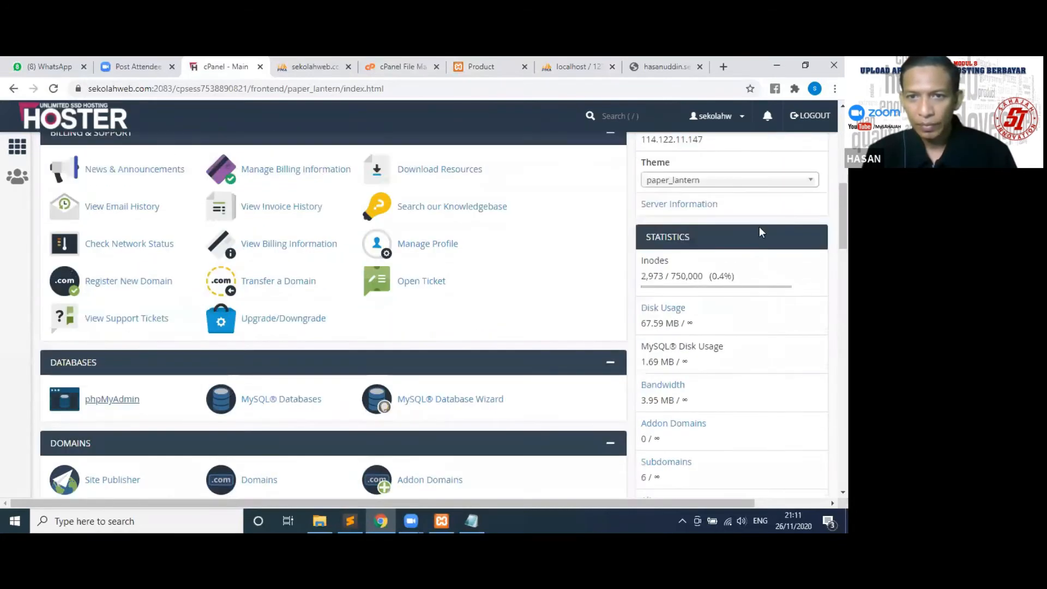
scroll(760, 228, up, 1)
scroll(762, 232, up, 2)
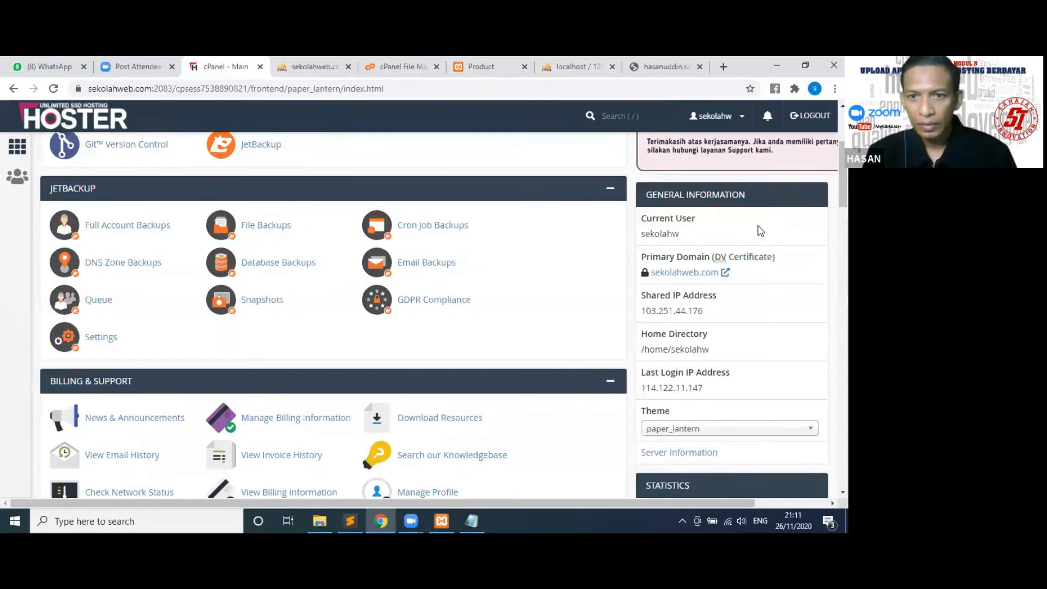
scroll(759, 228, up, 3)
scroll(552, 257, down, 7)
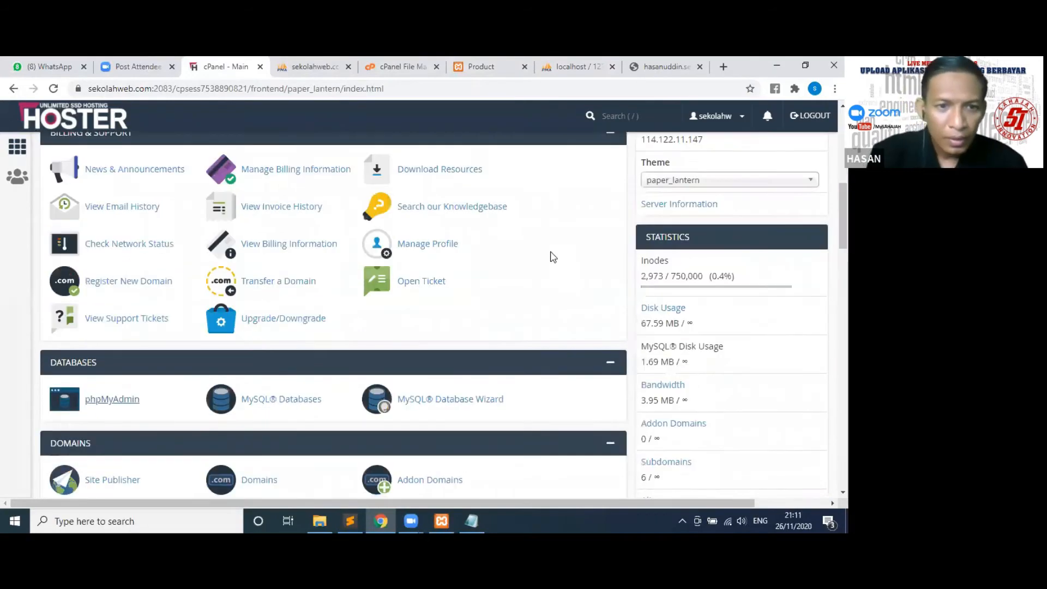
scroll(552, 256, down, 3)
scroll(548, 253, down, 5)
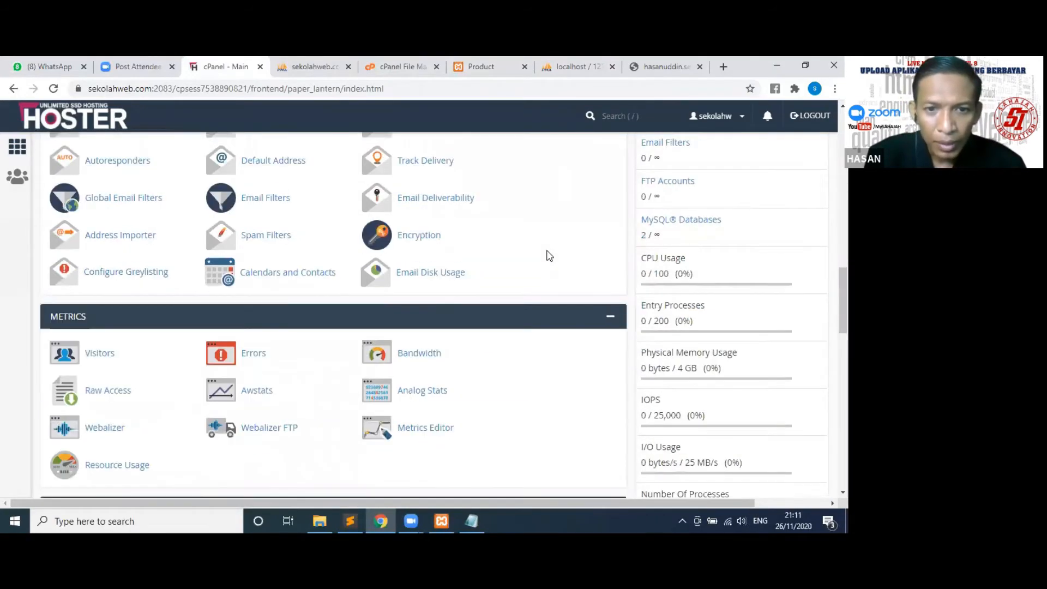
scroll(549, 256, down, 7)
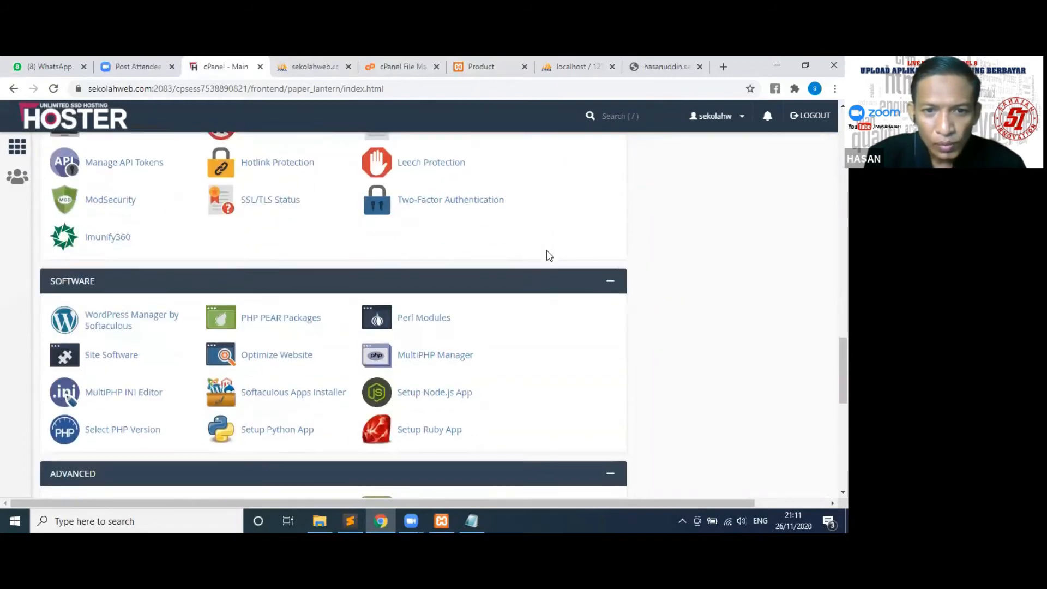
scroll(549, 256, down, 1)
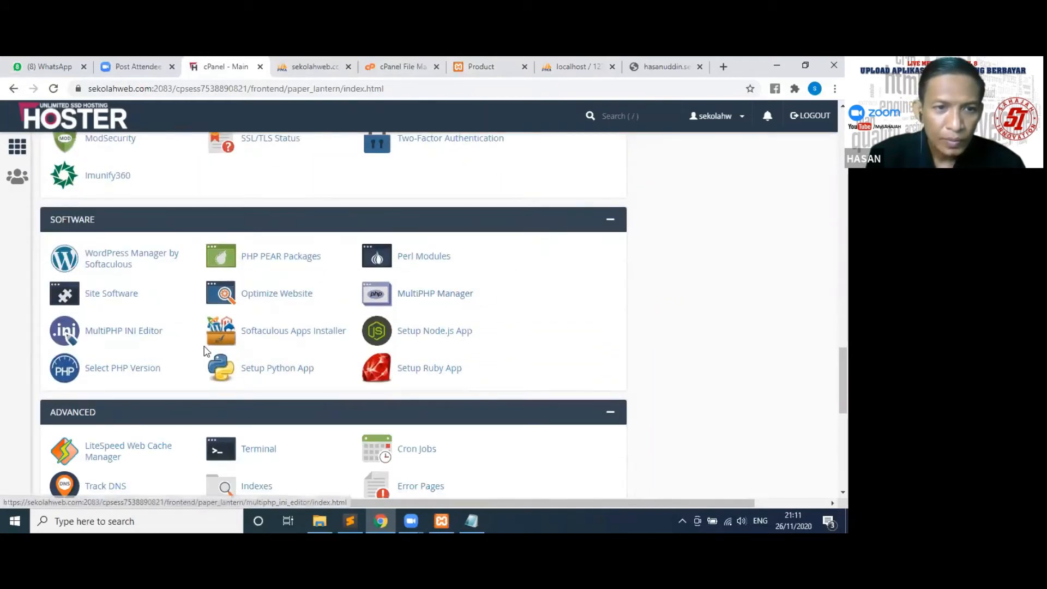
click(136, 375)
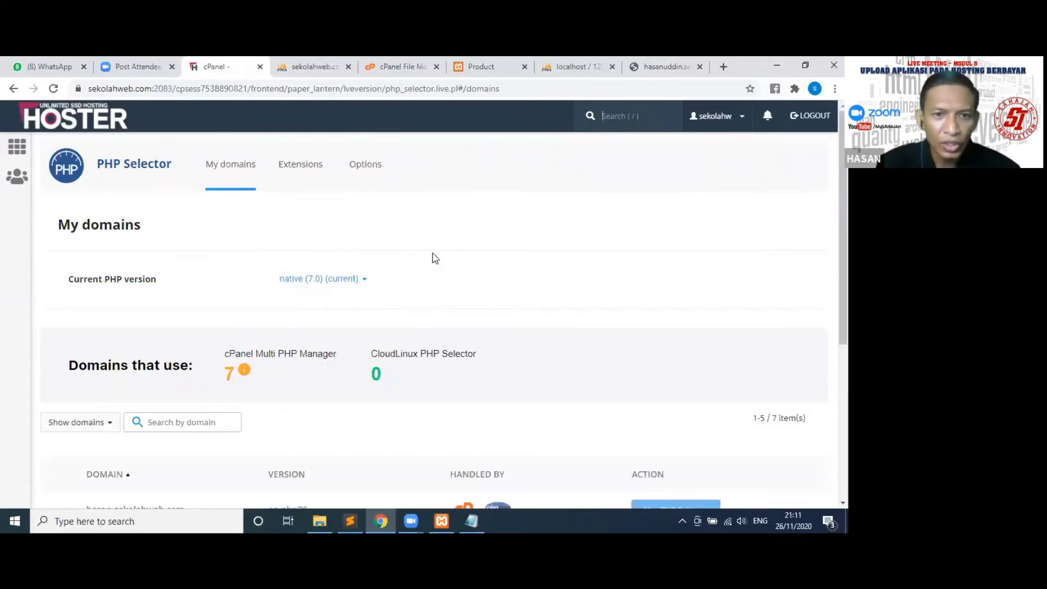
Change the hosting account's PHP version to 7.4 and set it as current
scroll(435, 258, down, 1)
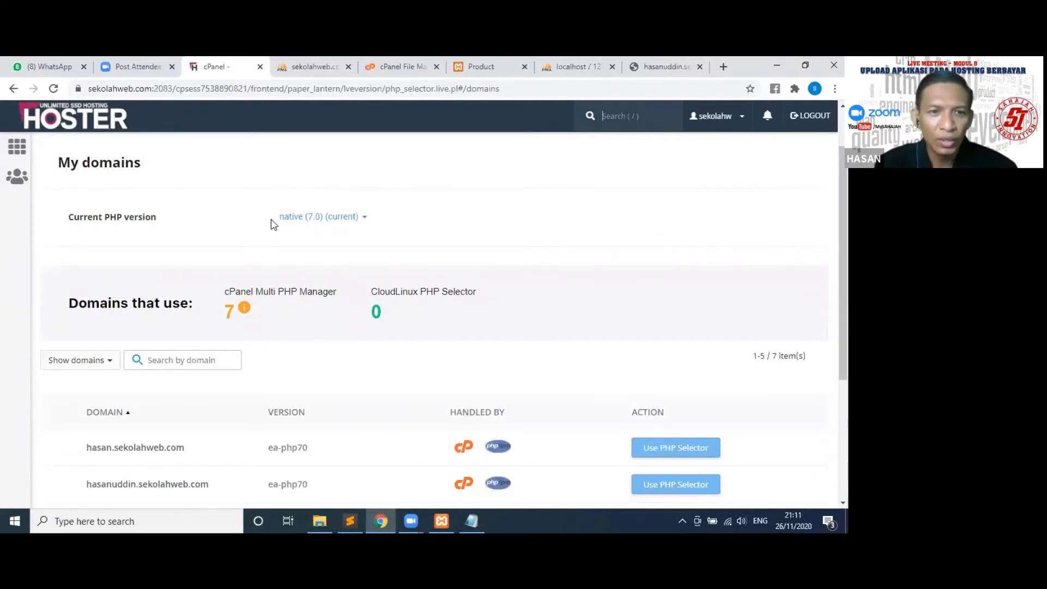
click(330, 218)
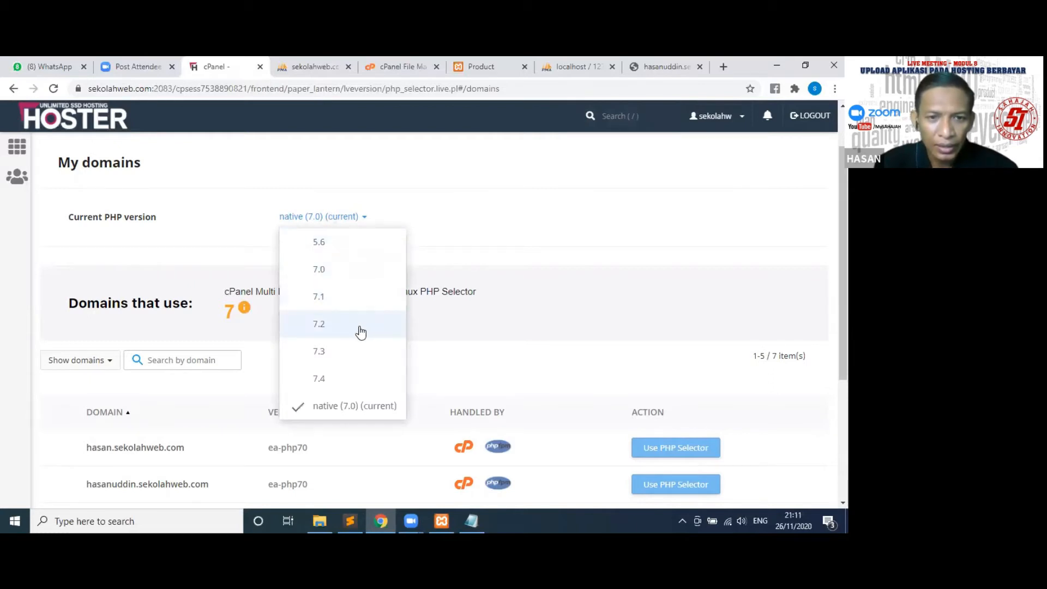
click(326, 386)
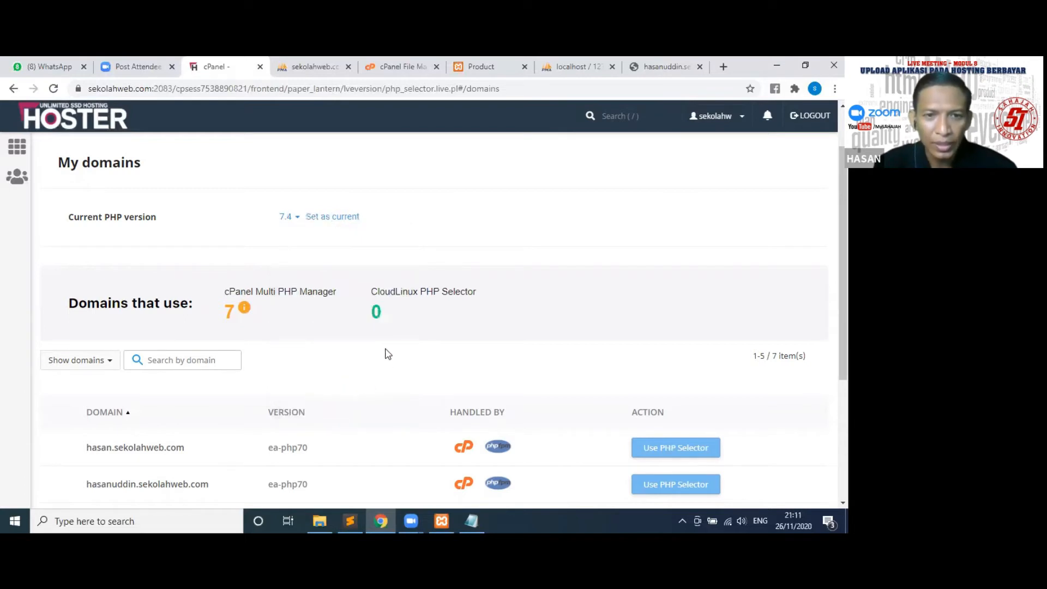
click(345, 219)
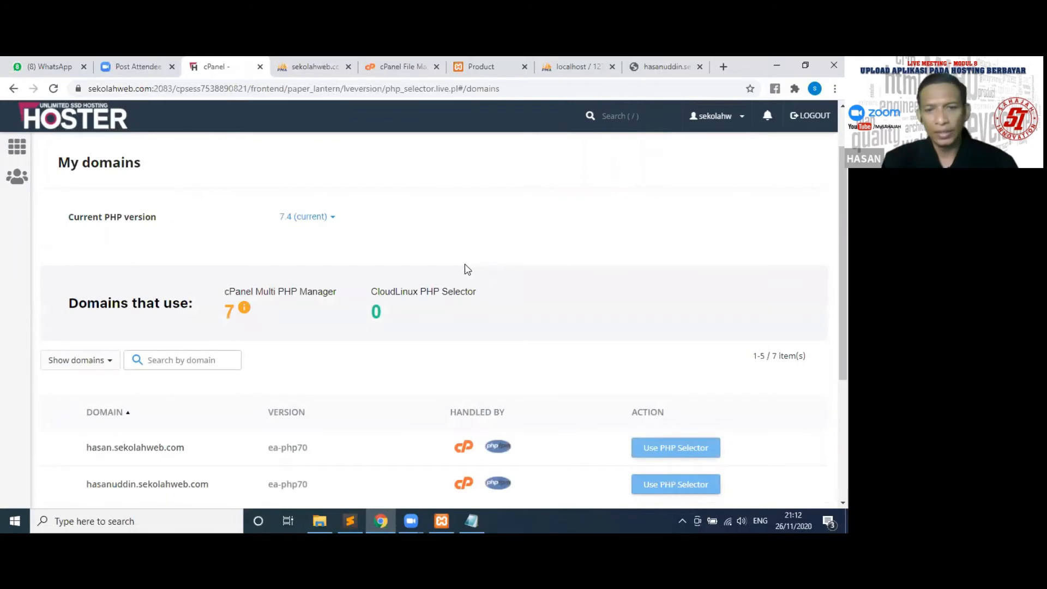
Open the deployed subdomain's site from the PHP Selector domain list and enter its public folder to test the application
scroll(488, 261, down, 3)
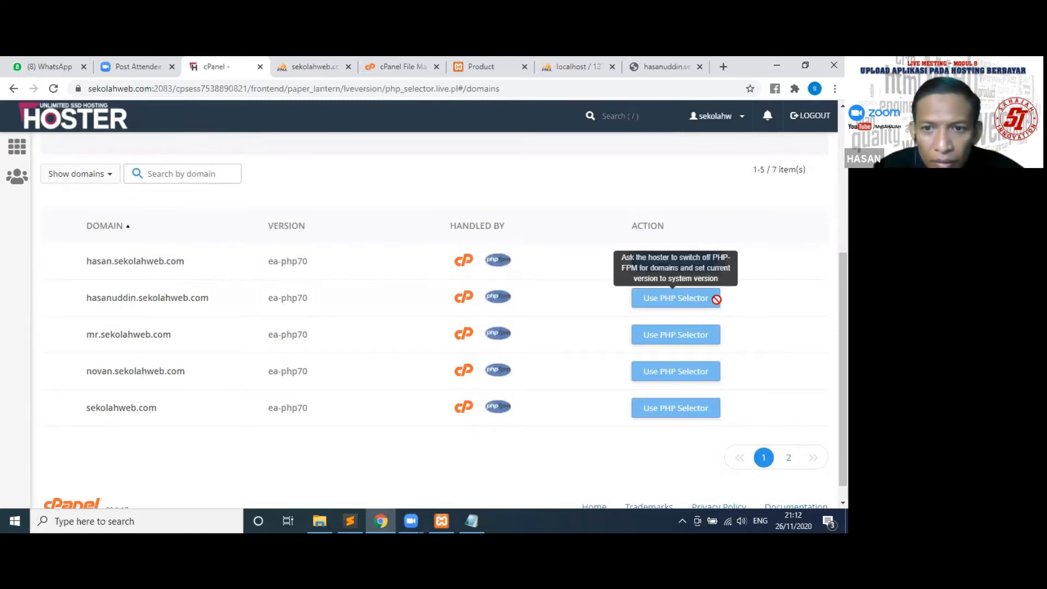
click(165, 299)
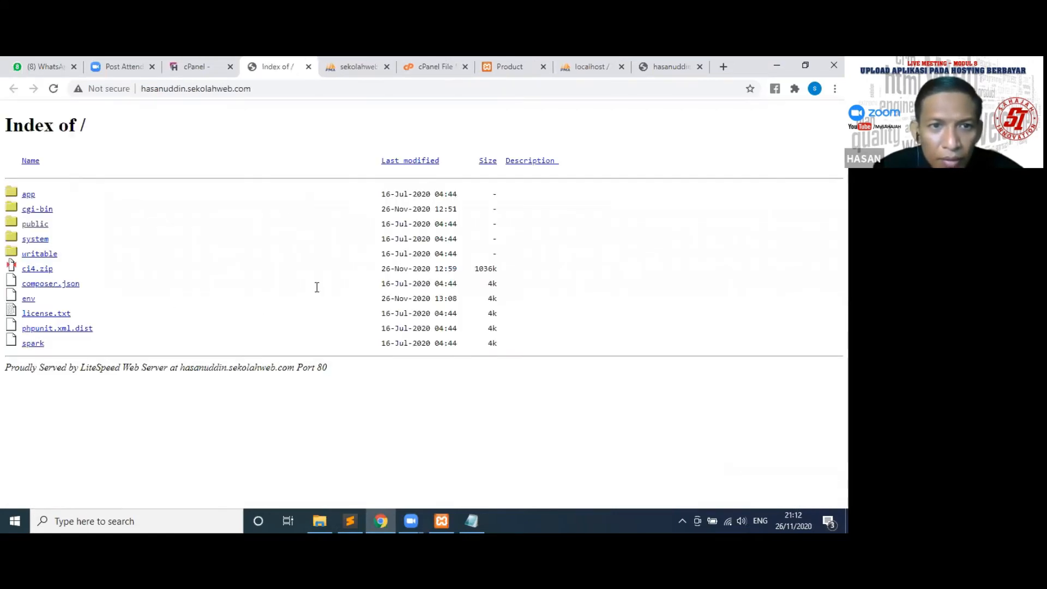
click(32, 225)
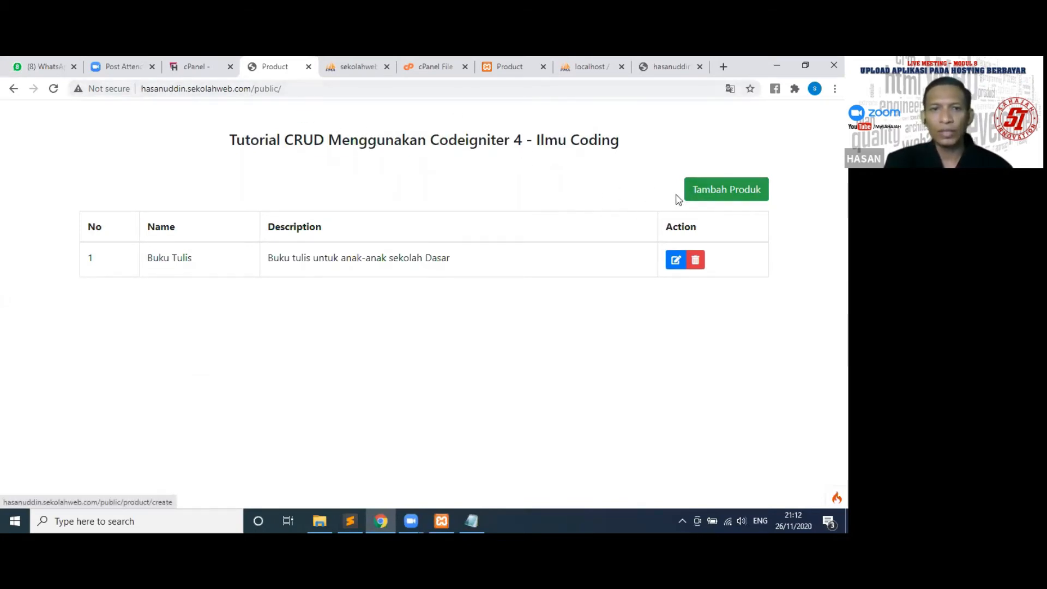
Add and save a product named Kaos with the description "Kaos untuk dewasa laki-laki" in the hosted application
click(730, 197)
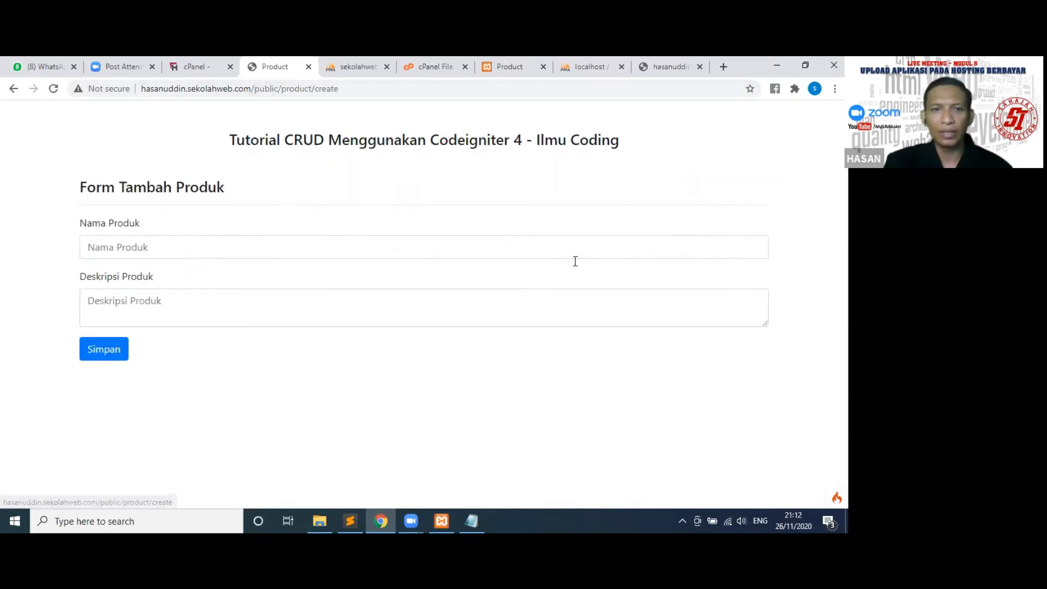
click(221, 244)
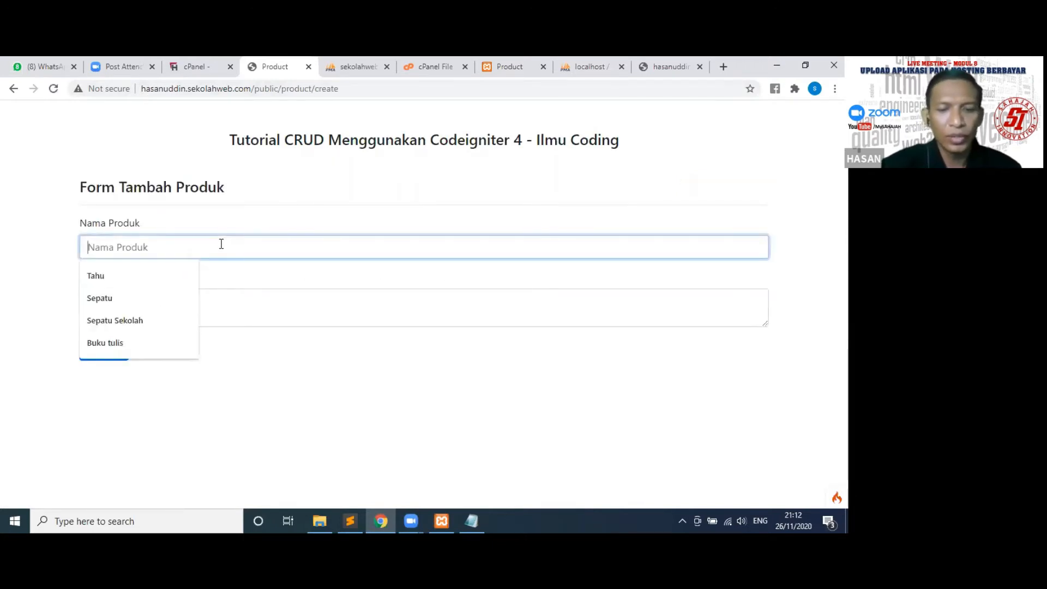
text(Kaos)
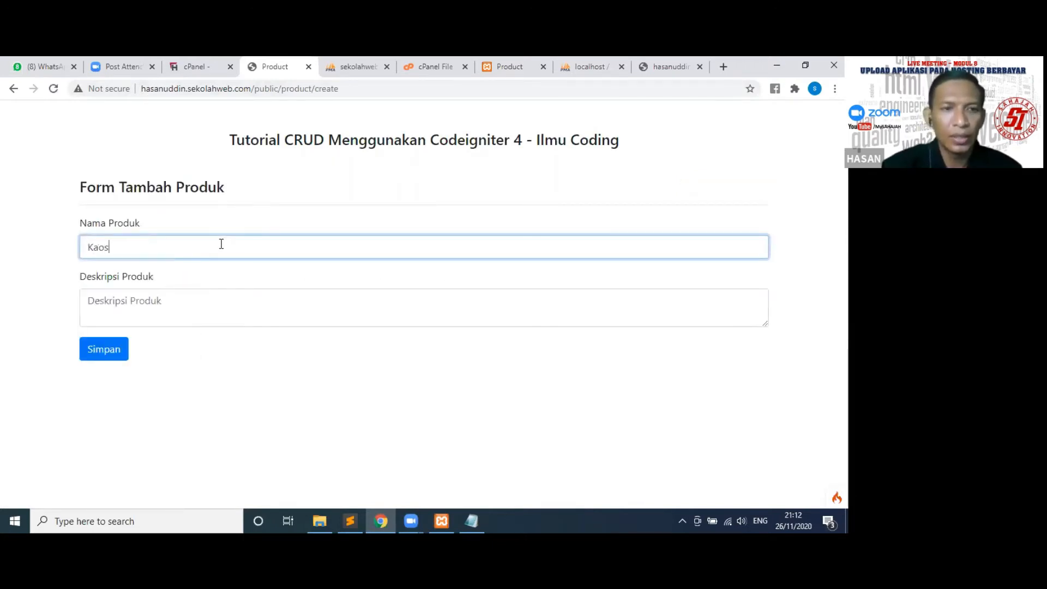
click(212, 309)
text(Kao)
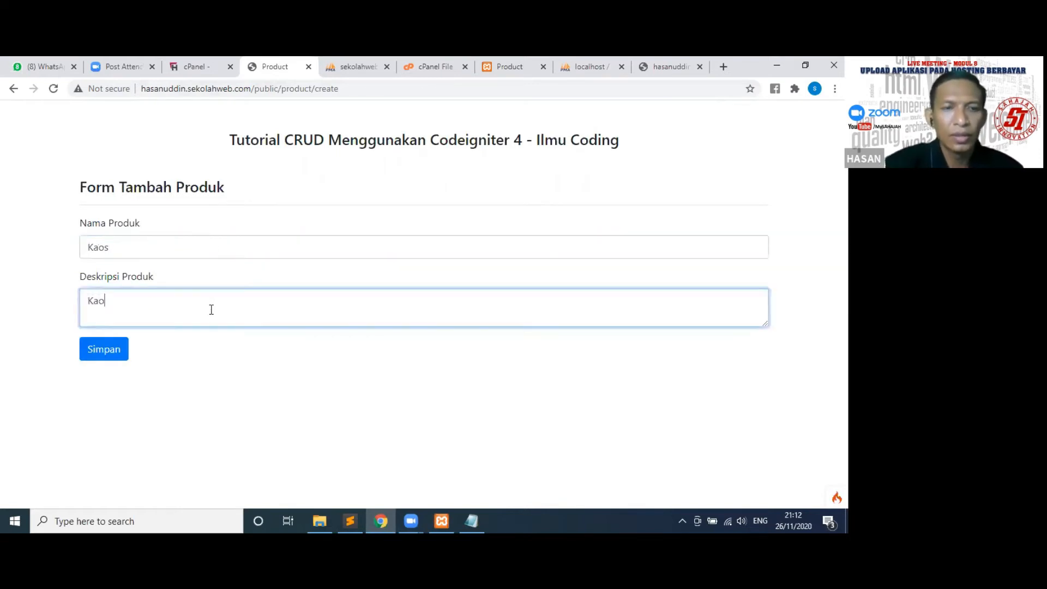
text(s untuk )
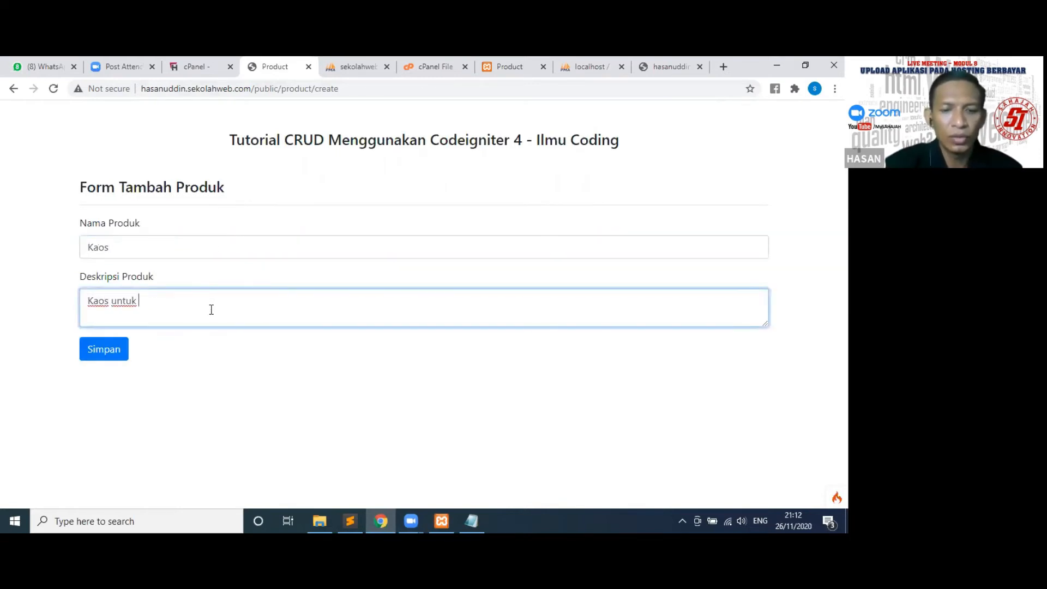
text(dewasa laki-laki)
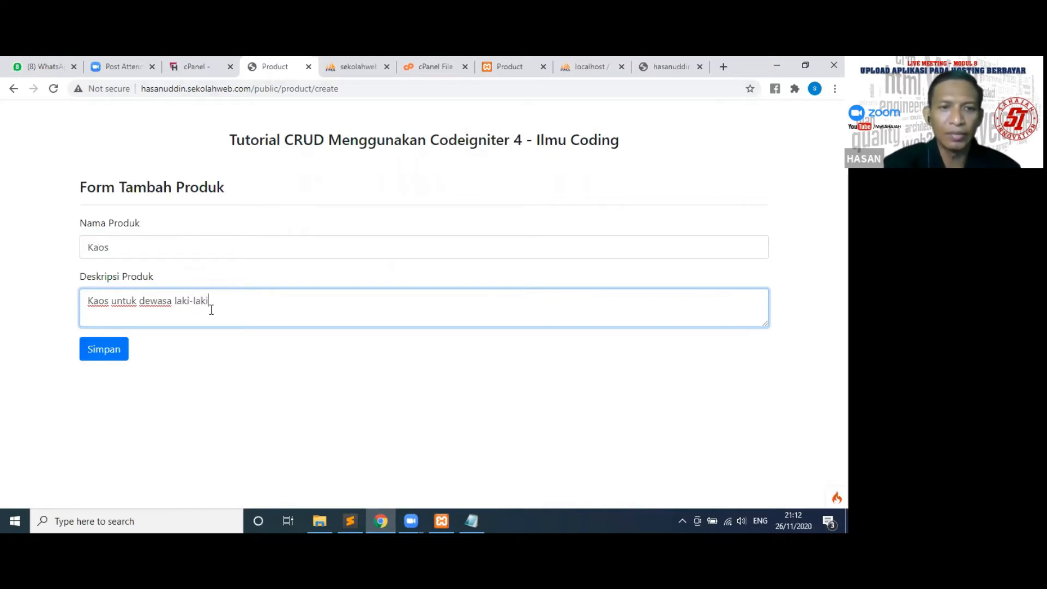
click(100, 354)
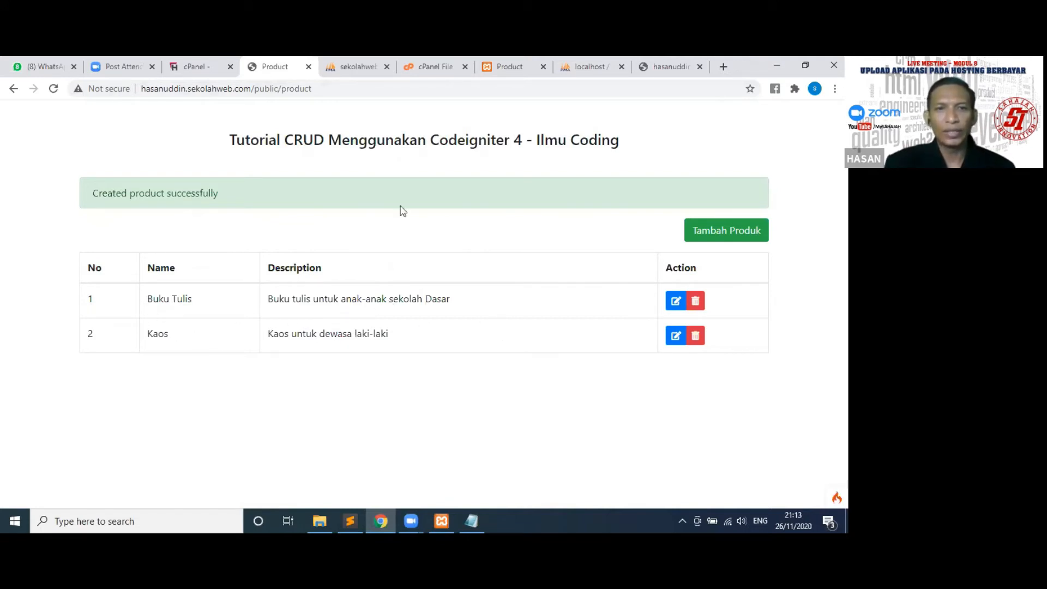
Check the product table of sekolahw_ci4db in the hosted phpMyAdmin for the new record and return to the application's product list
click(357, 69)
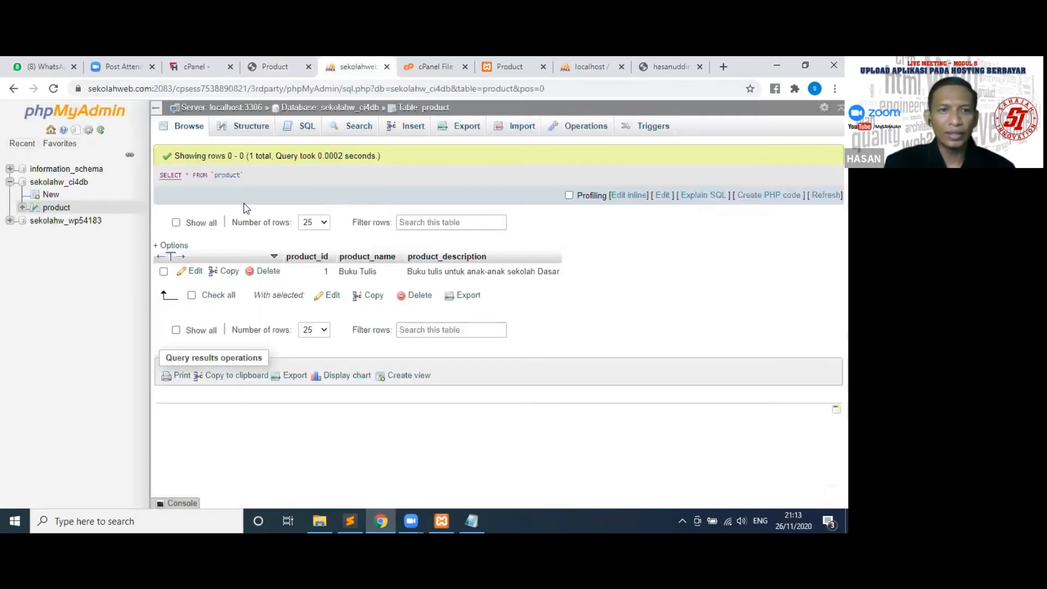
click(53, 208)
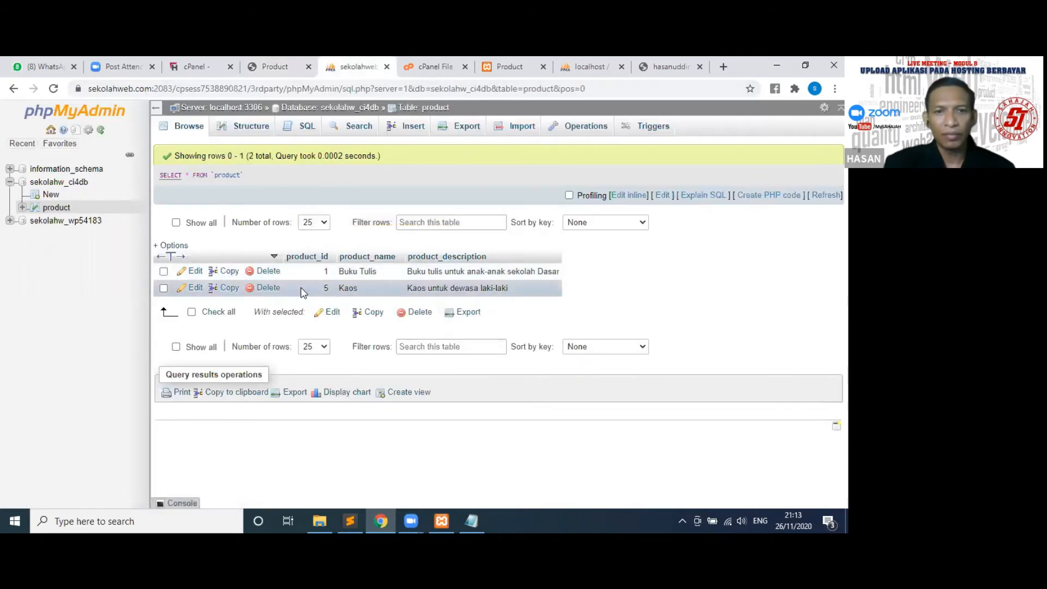
click(273, 66)
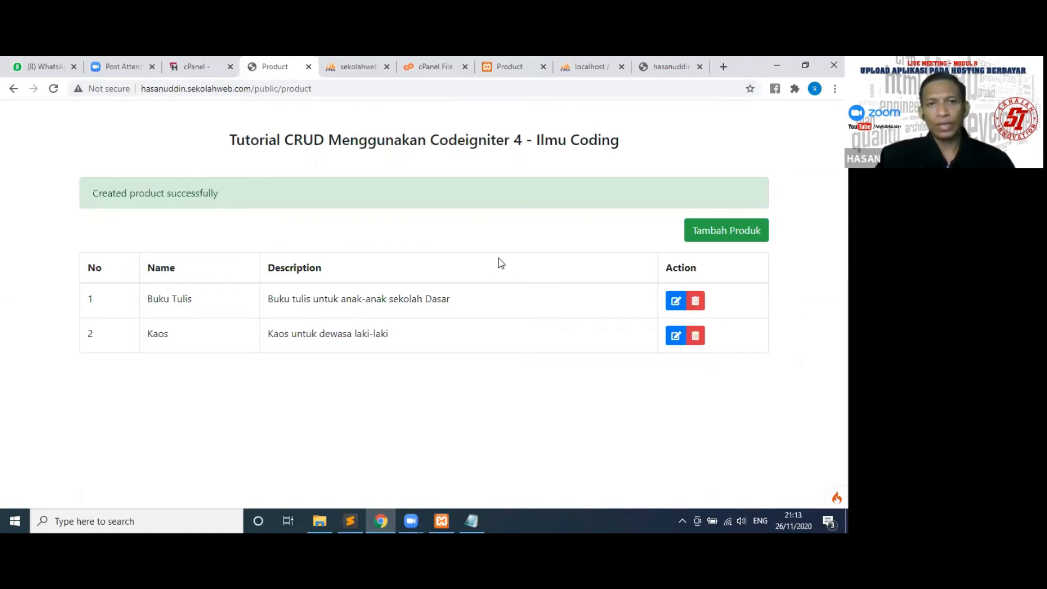
Switch to the PHP Selector page and return to the cPanel main page
click(204, 66)
click(17, 146)
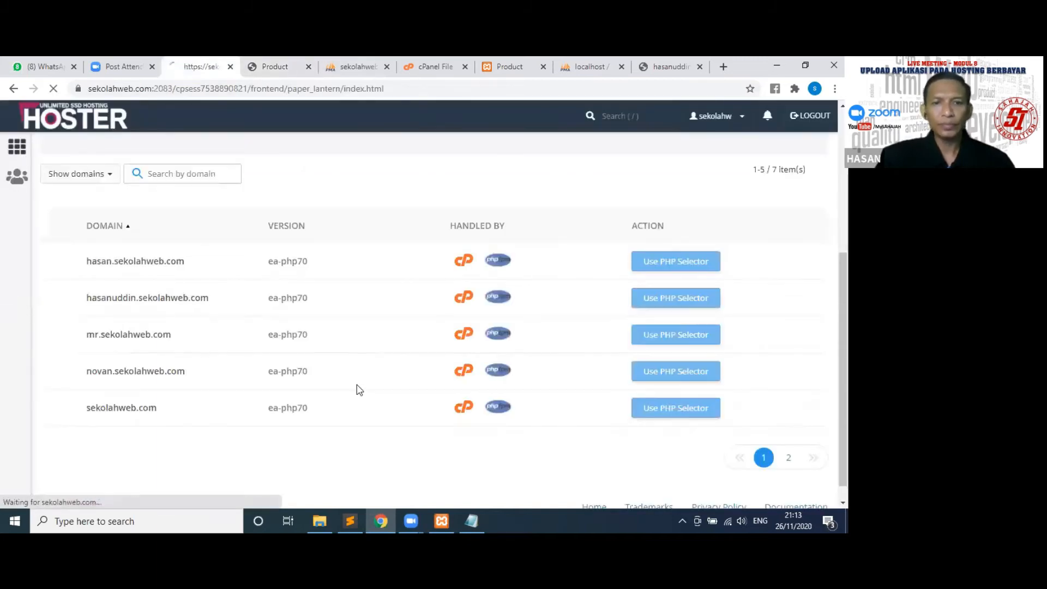